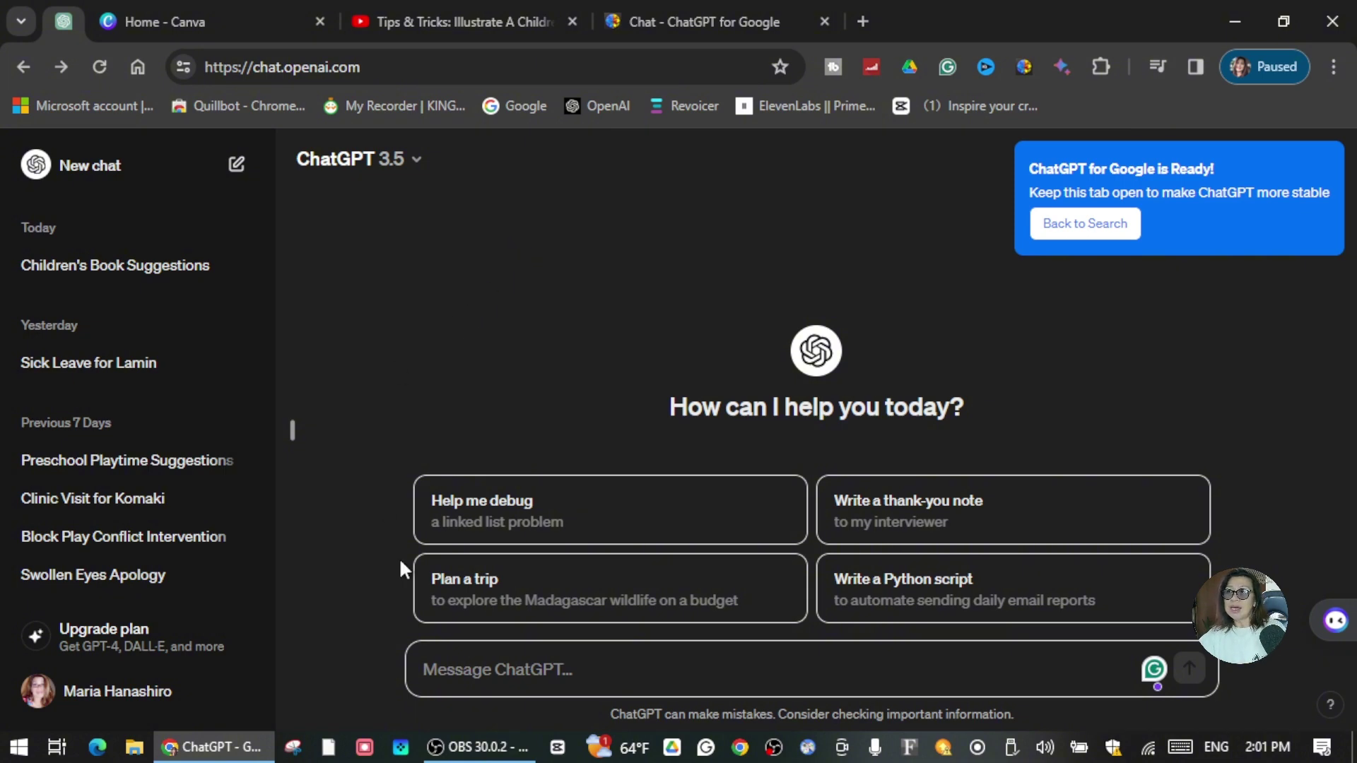
Send the prompt "Write 10 suggested childrens book stiories" in the new chat.
{"action": "left_click", "coordinate": [484, 682]}
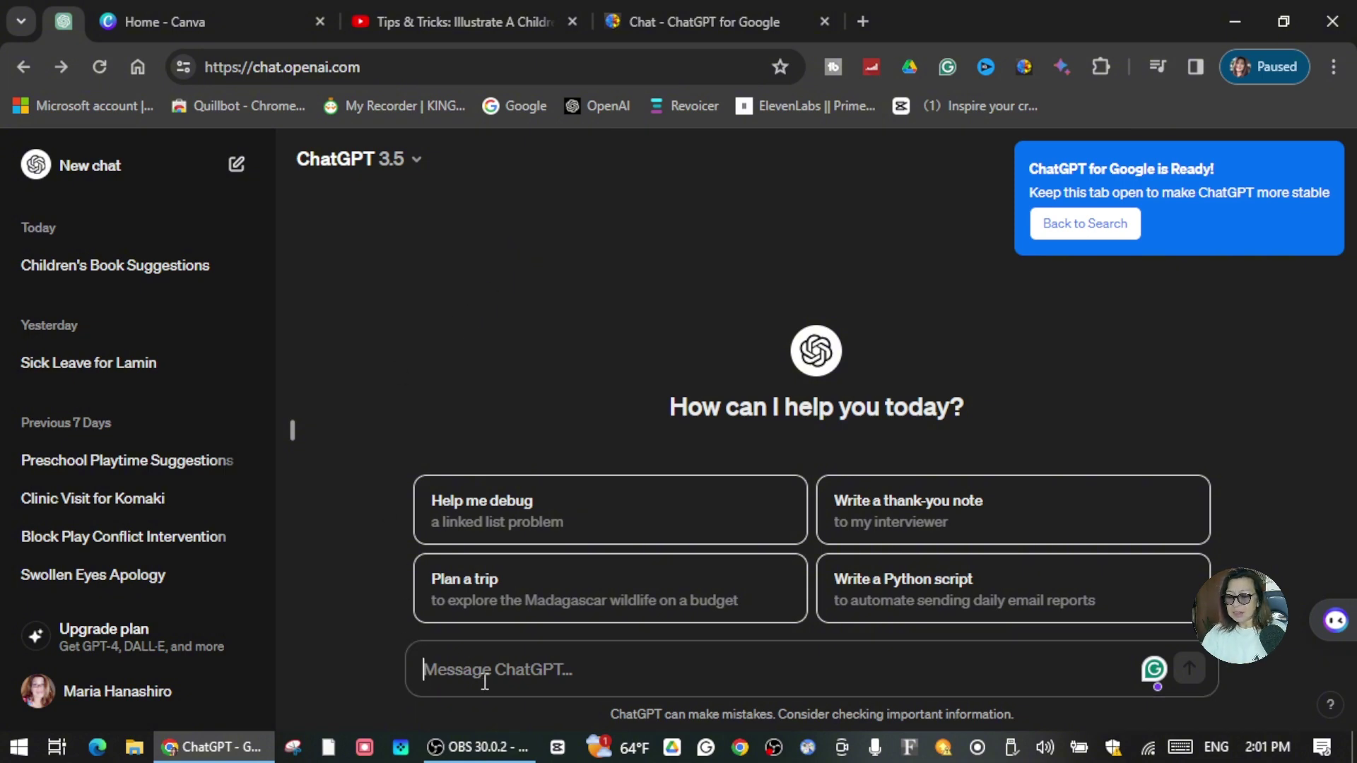
{"action": "type", "text": "Write "}
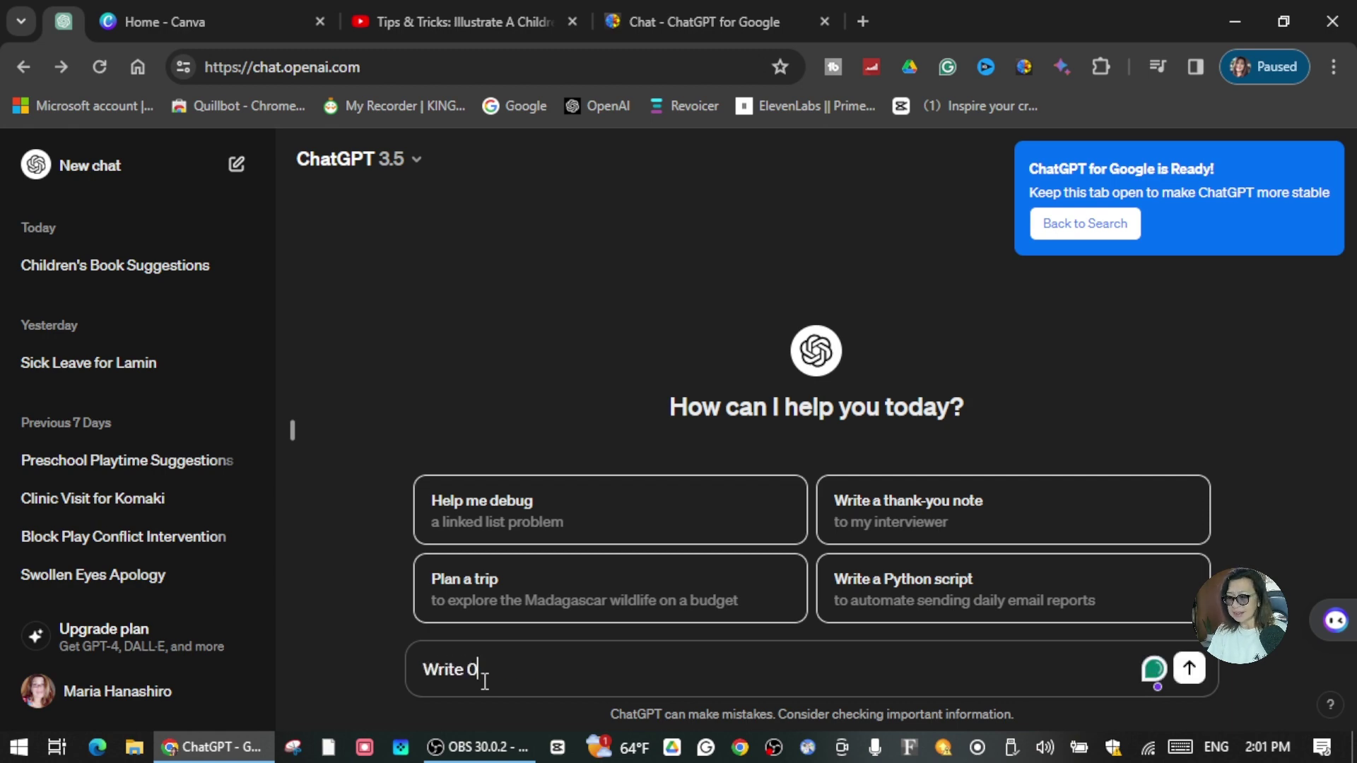
{"action": "type", "text": "10"}
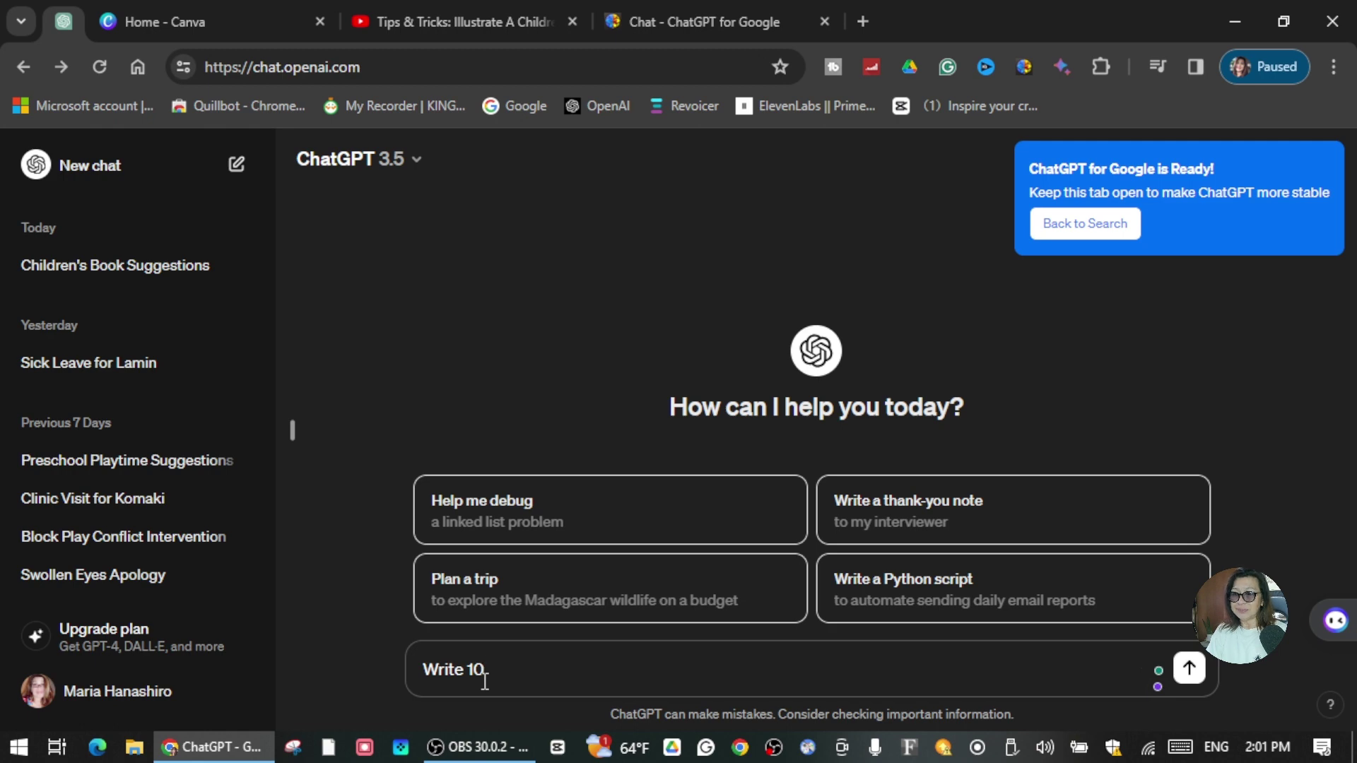
{"action": "type", "text": " sugges"}
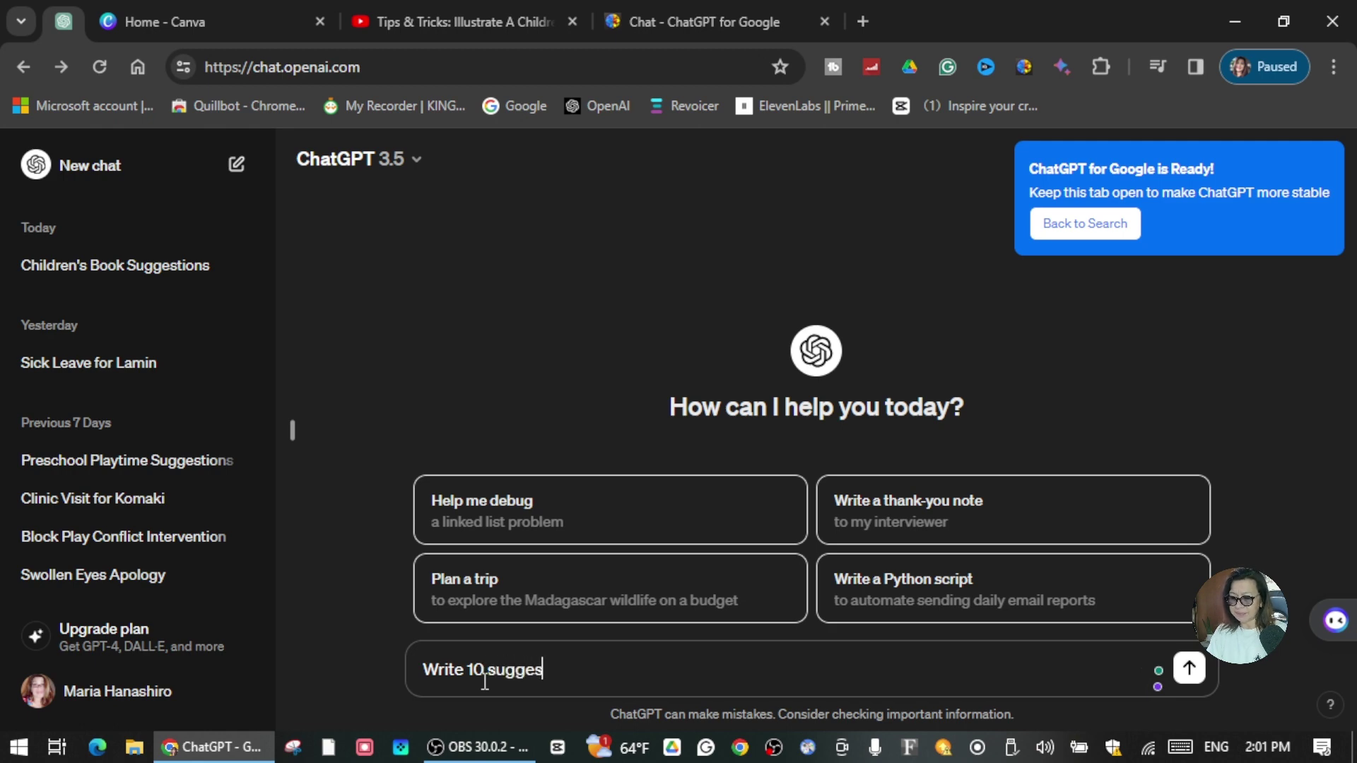
{"action": "type", "text": "ted childr"}
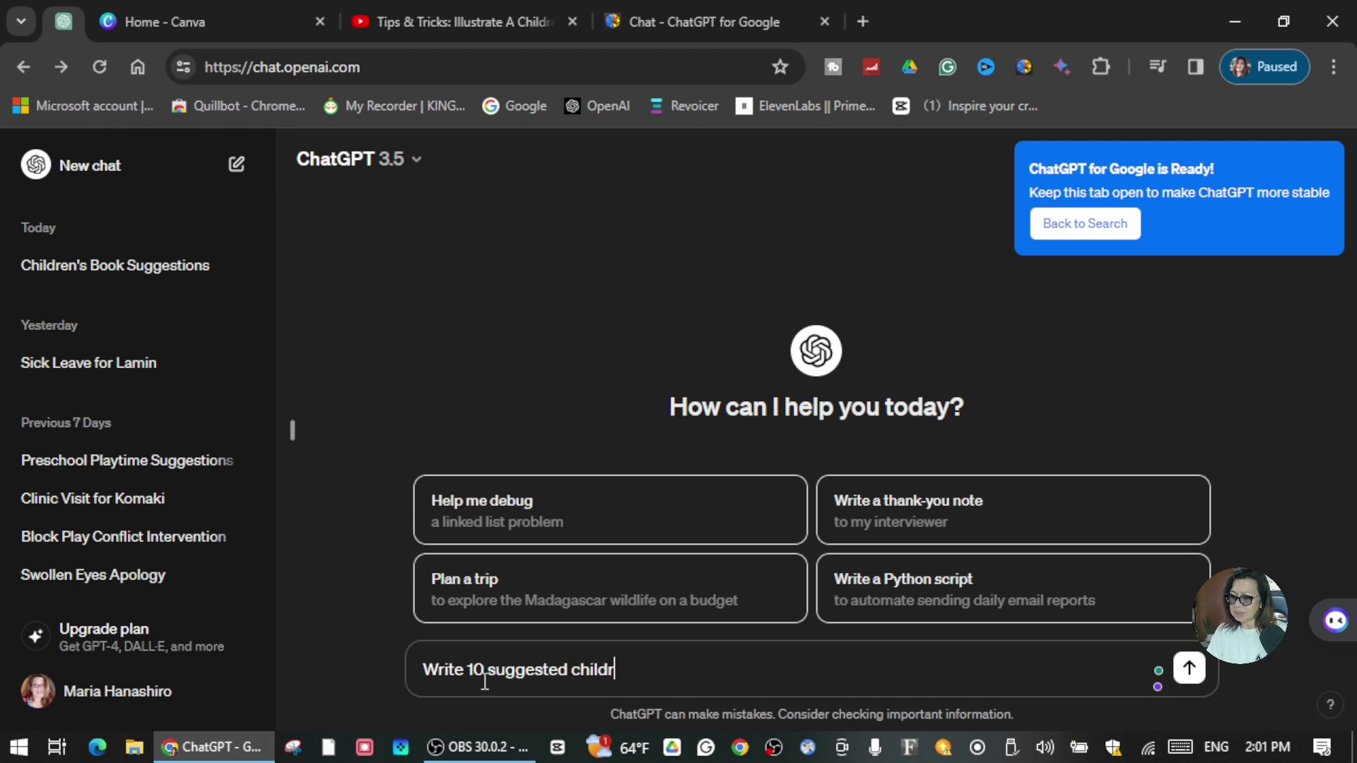
{"action": "type", "text": "ens book "}
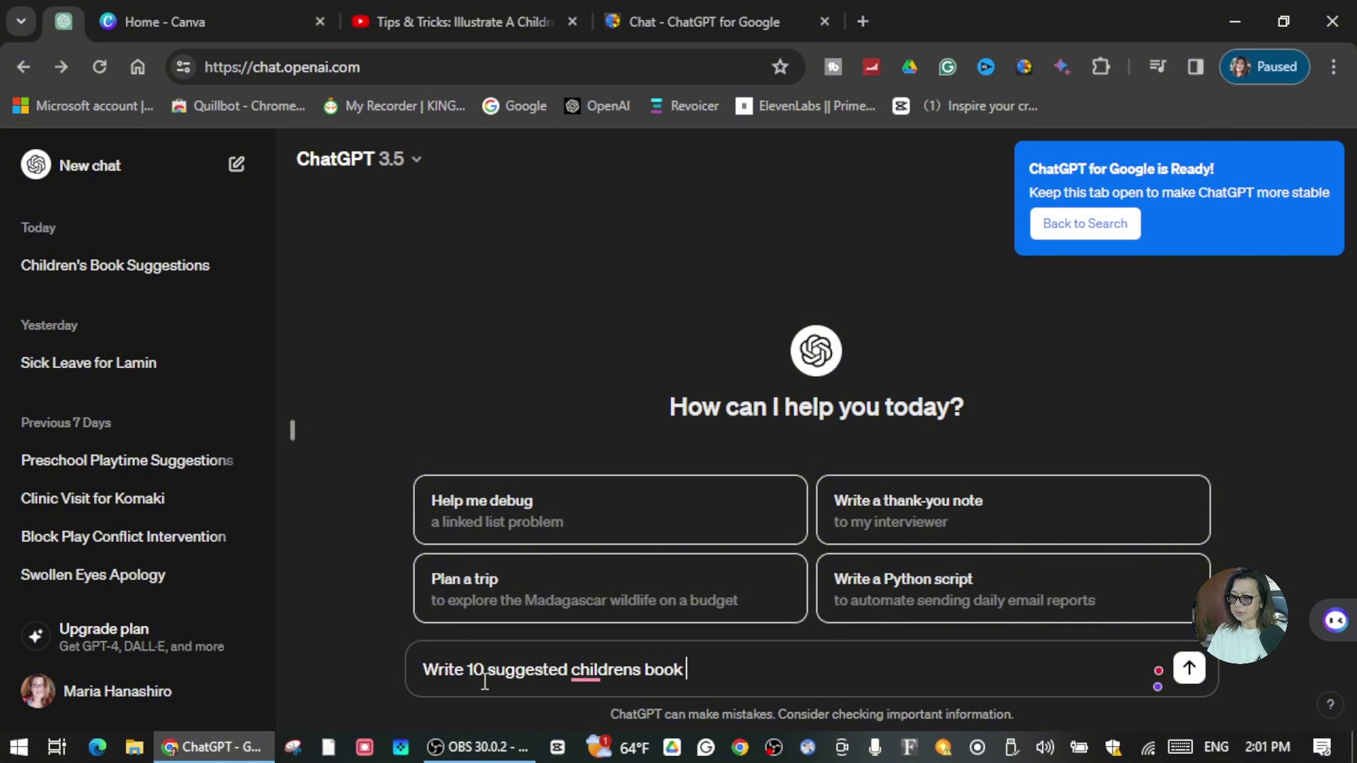
{"action": "type", "text": "stiories"}
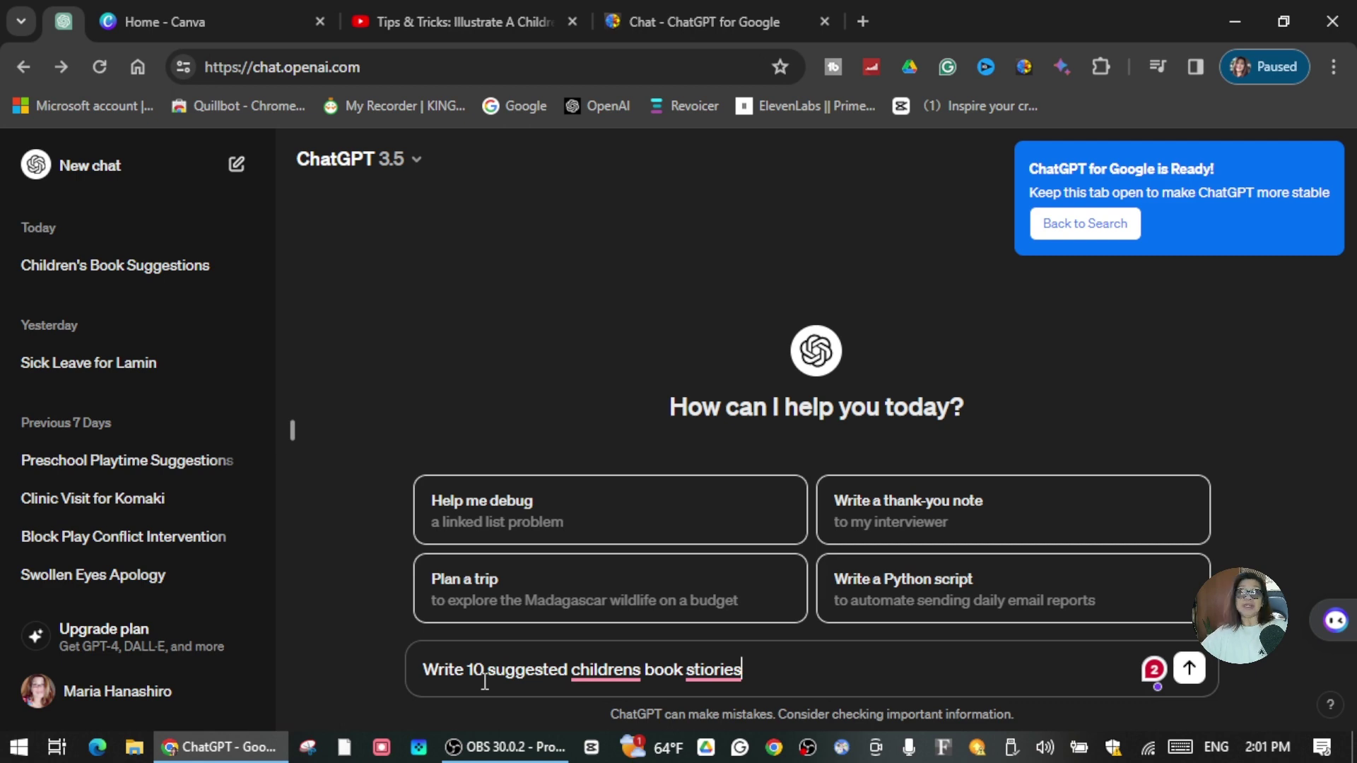
{"action": "mouse_move", "coordinate": [716, 672]}
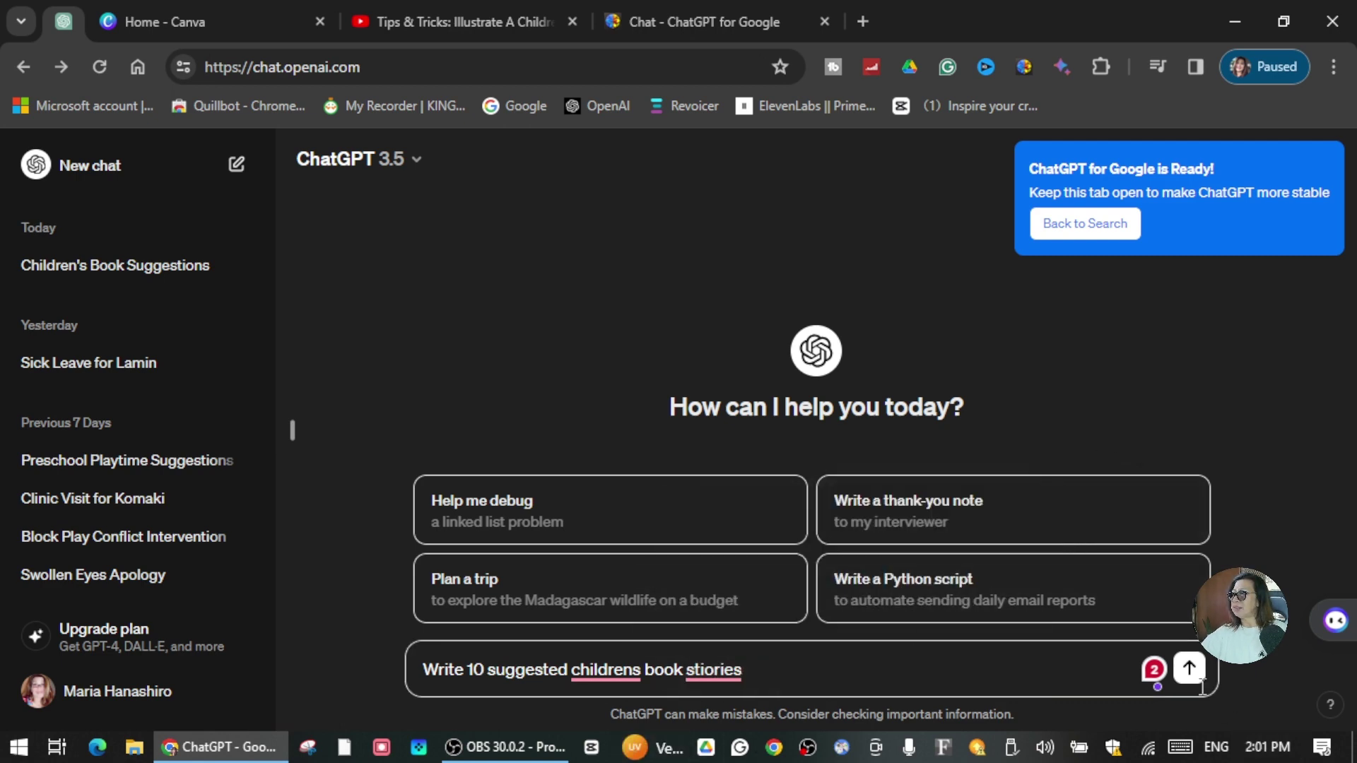
{"action": "left_click", "coordinate": [1189, 668]}
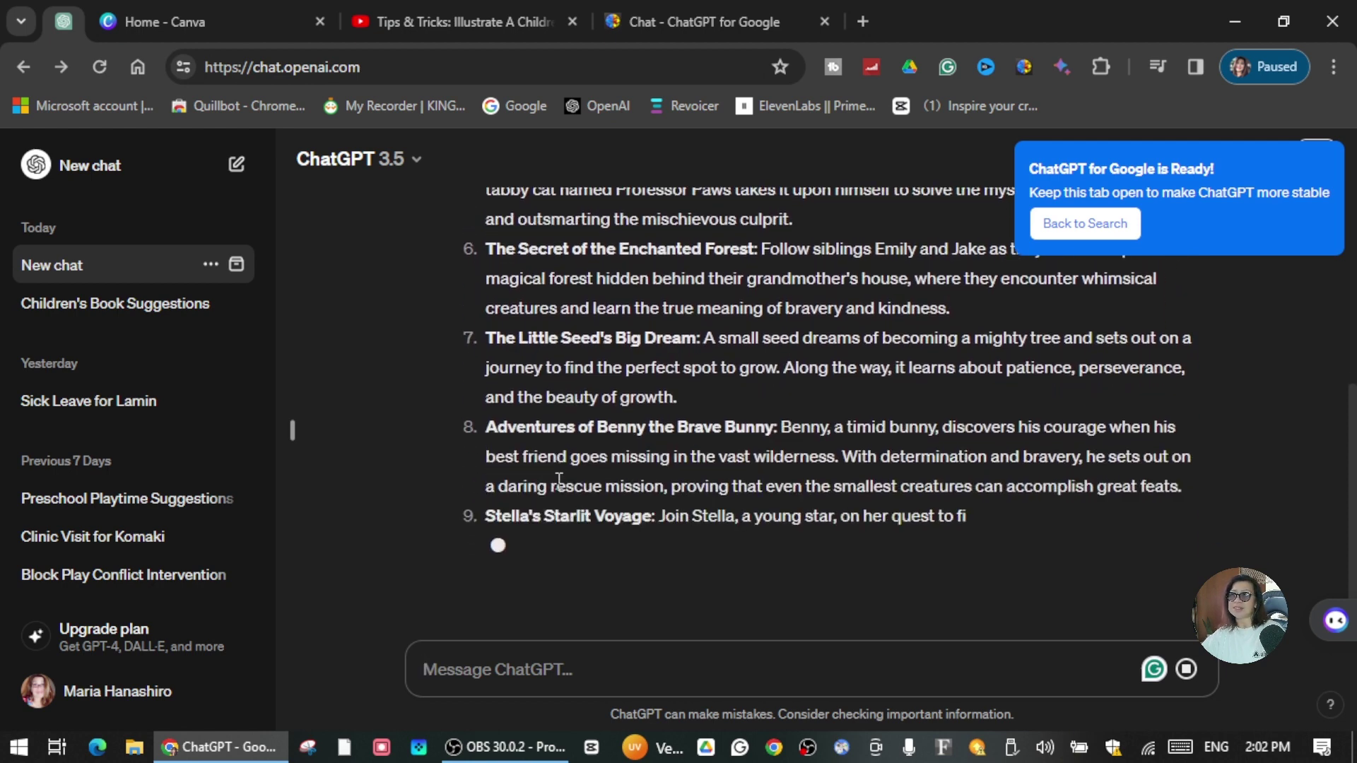
Copy the title "The Magical Garden" from the second suggestion in the generated story list.
{"action": "scroll", "coordinate": [563, 481], "scroll_direction": "up", "scroll_amount": 5}
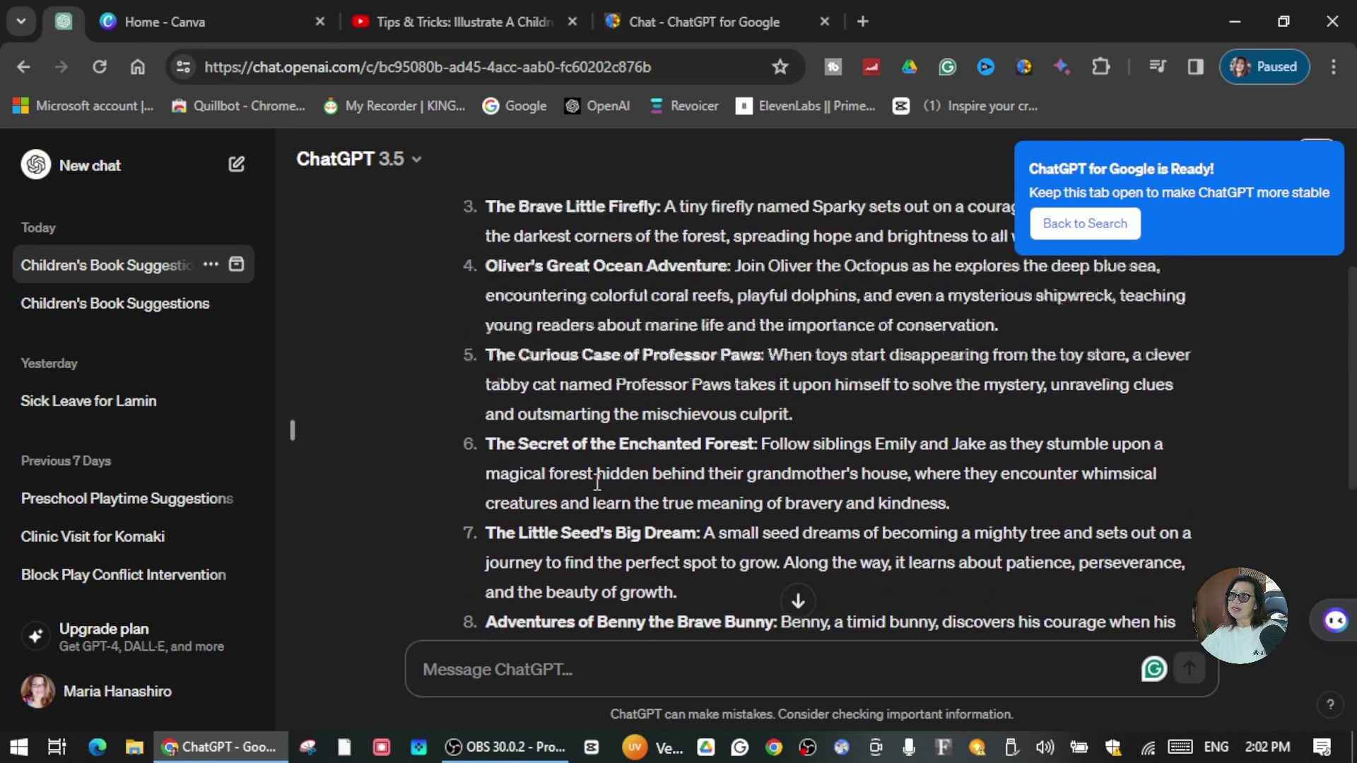
{"action": "scroll", "coordinate": [595, 479], "scroll_direction": "up", "scroll_amount": 5}
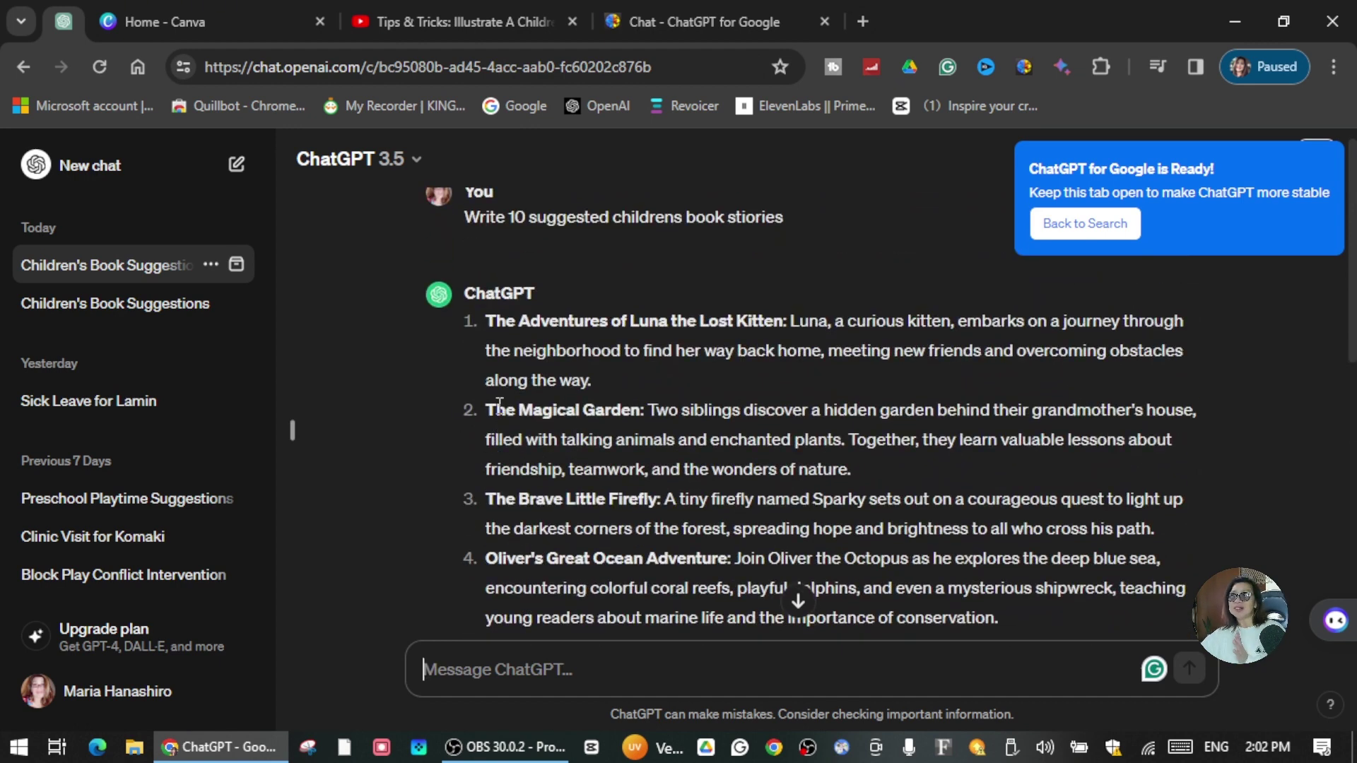
{"action": "left_click_drag", "start_coordinate": [485, 415], "coordinate": [639, 416]}
{"action": "key", "text": "ctrl+c"}
{"action": "right_click", "coordinate": [638, 416]}
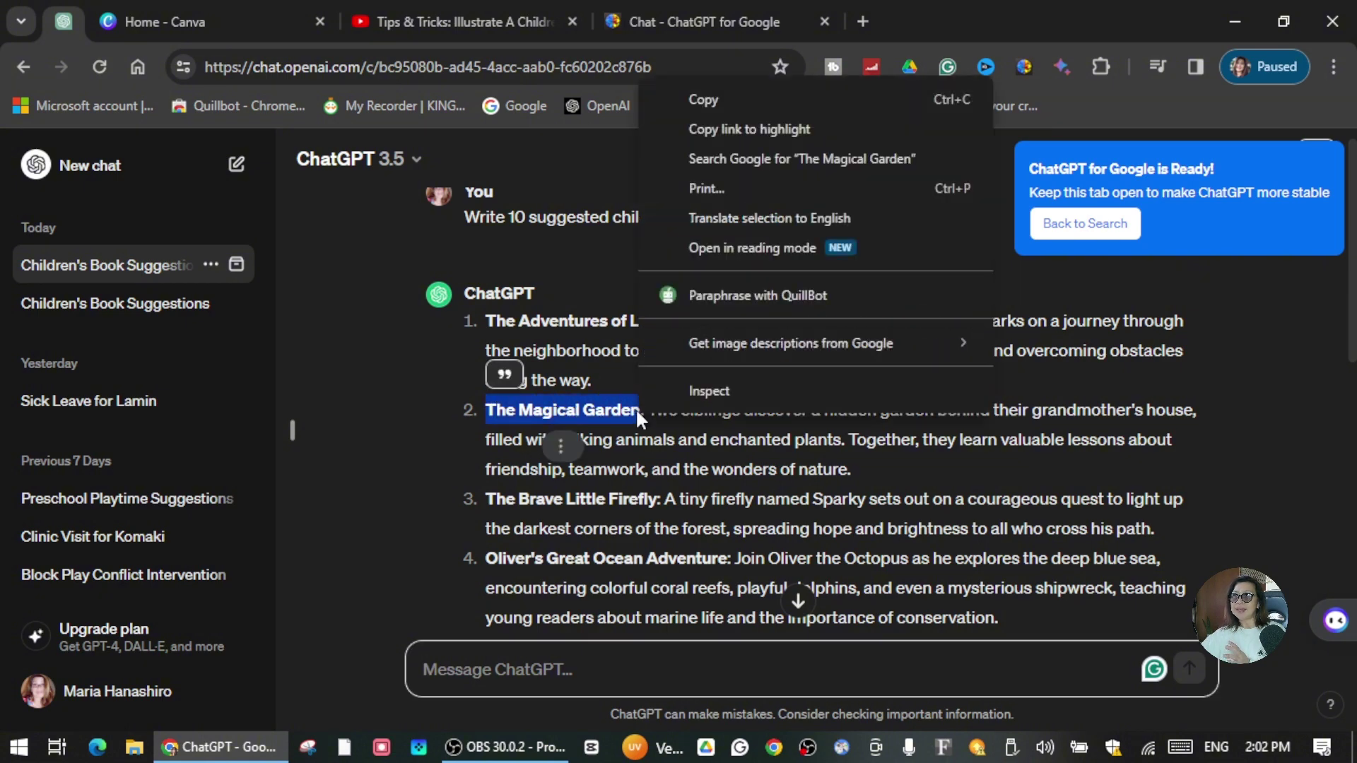
{"action": "left_click", "coordinate": [732, 99]}
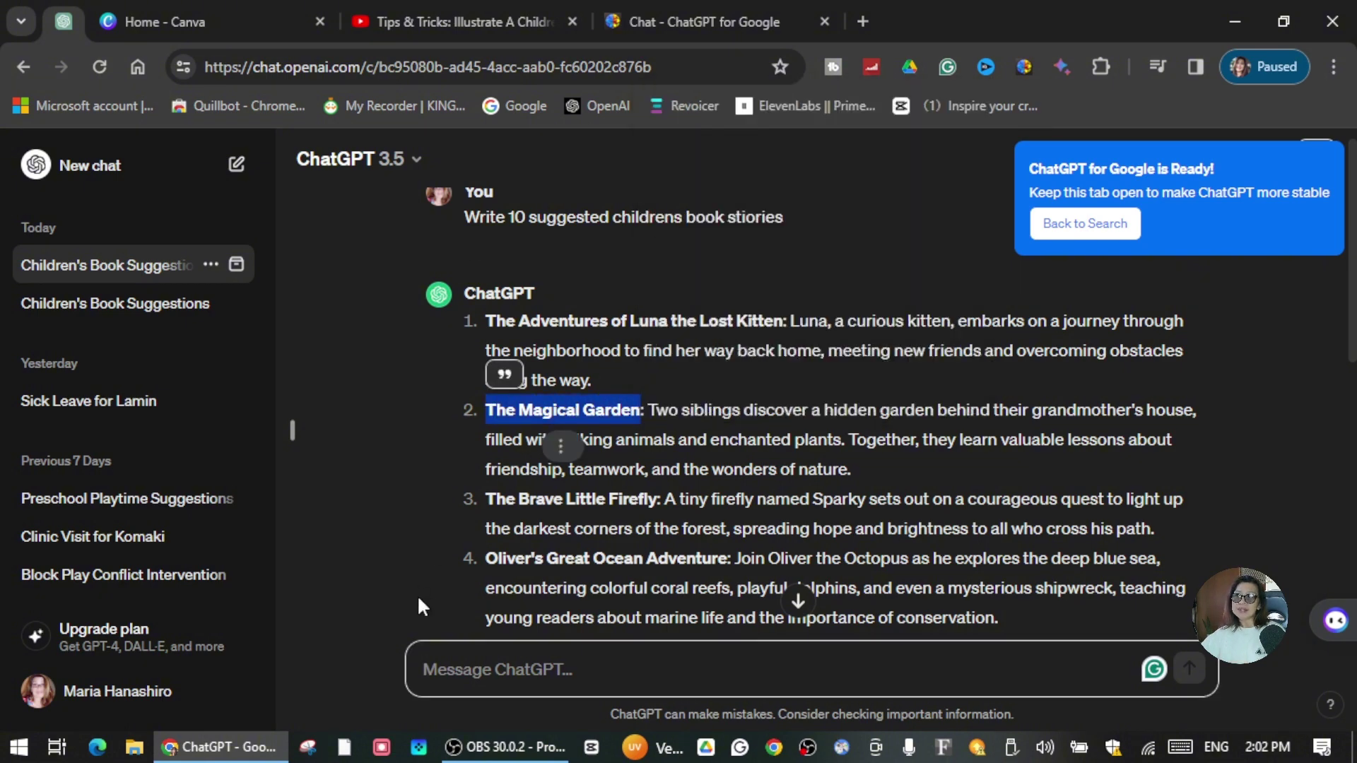
Send the prompt "Write a story about the The Magical Garden", pasting in the copied title.
{"action": "left_click", "coordinate": [503, 662]}
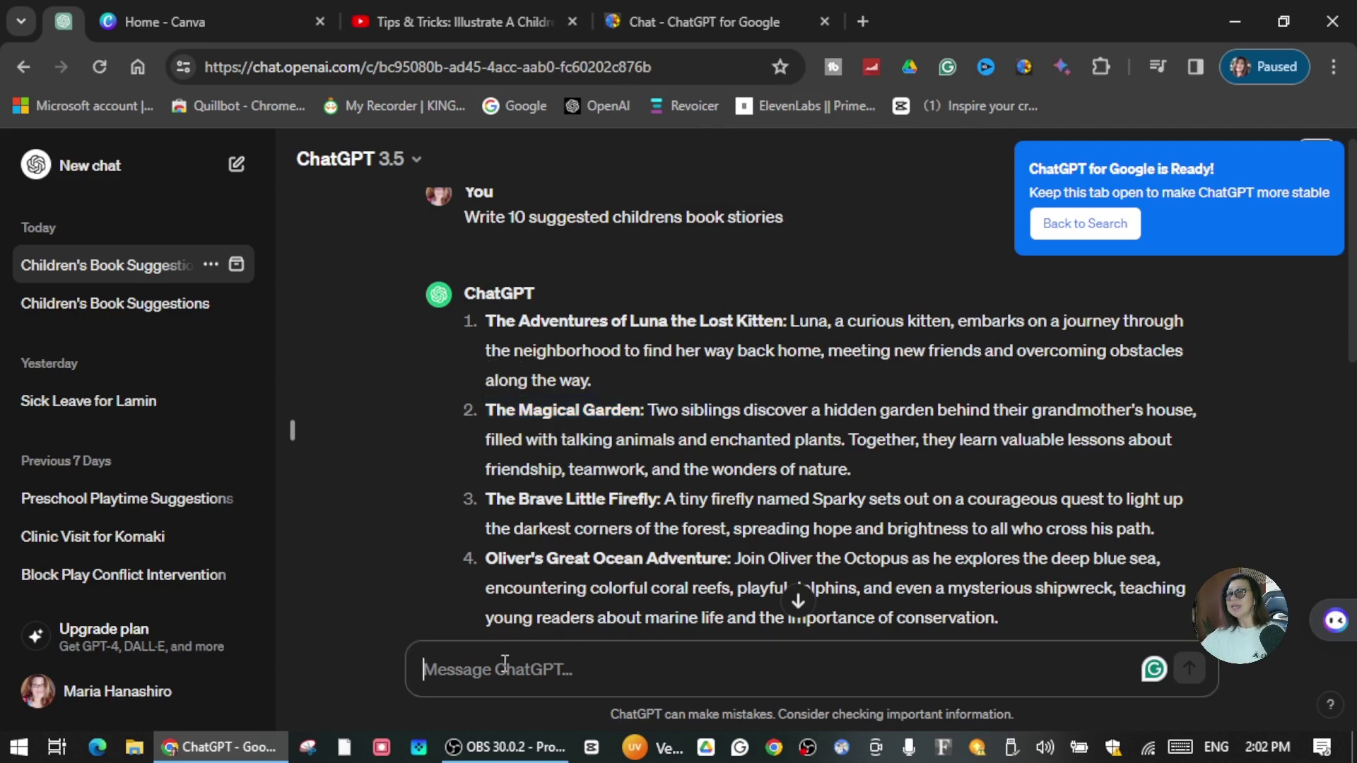
{"action": "type", "text": "W"}
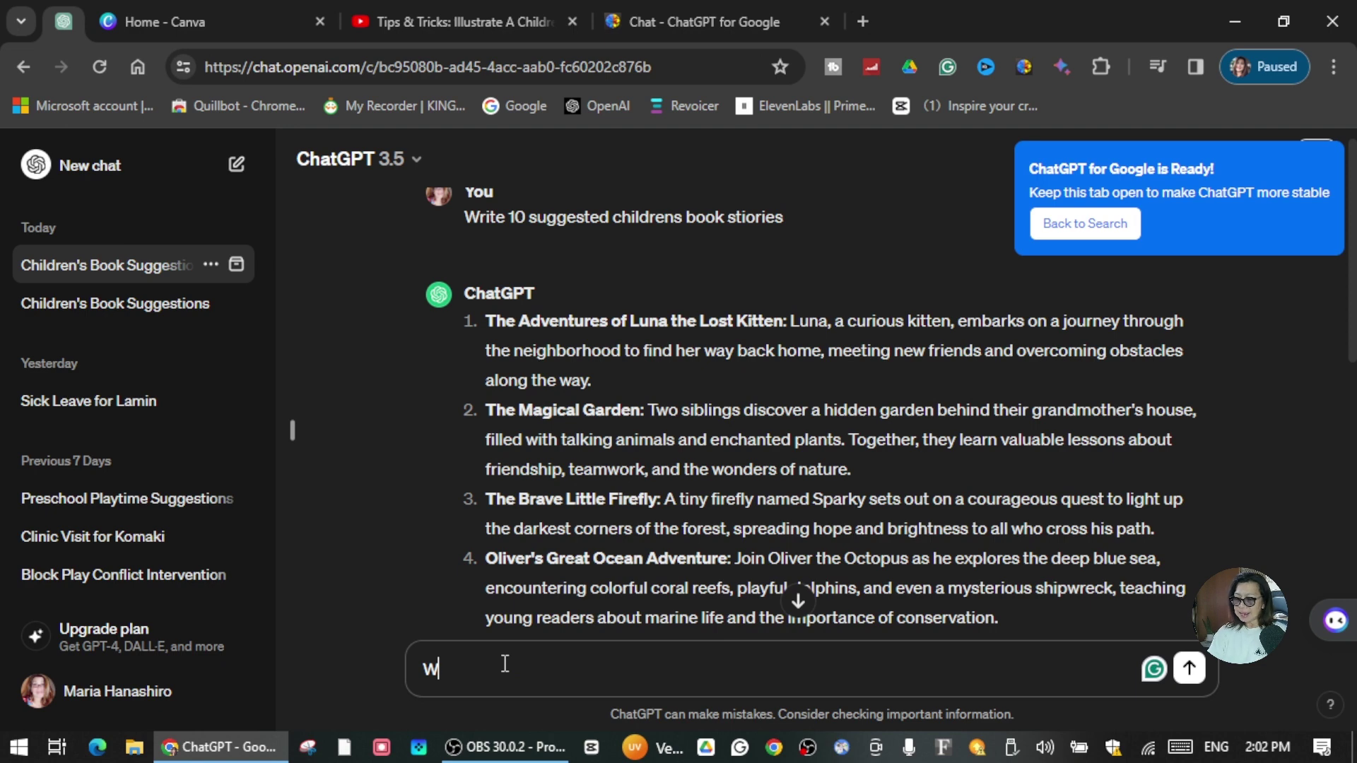
{"action": "type", "text": "rite"}
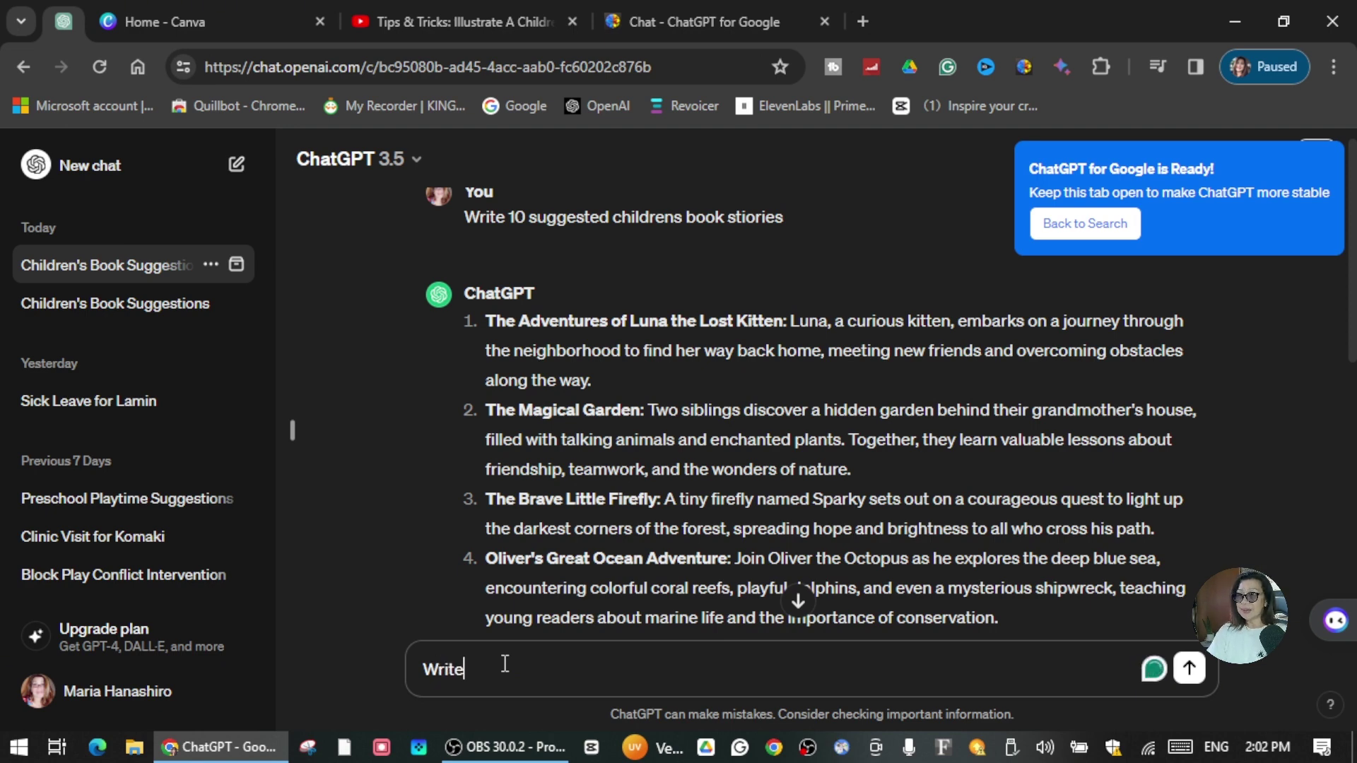
{"action": "type", "text": " a st"}
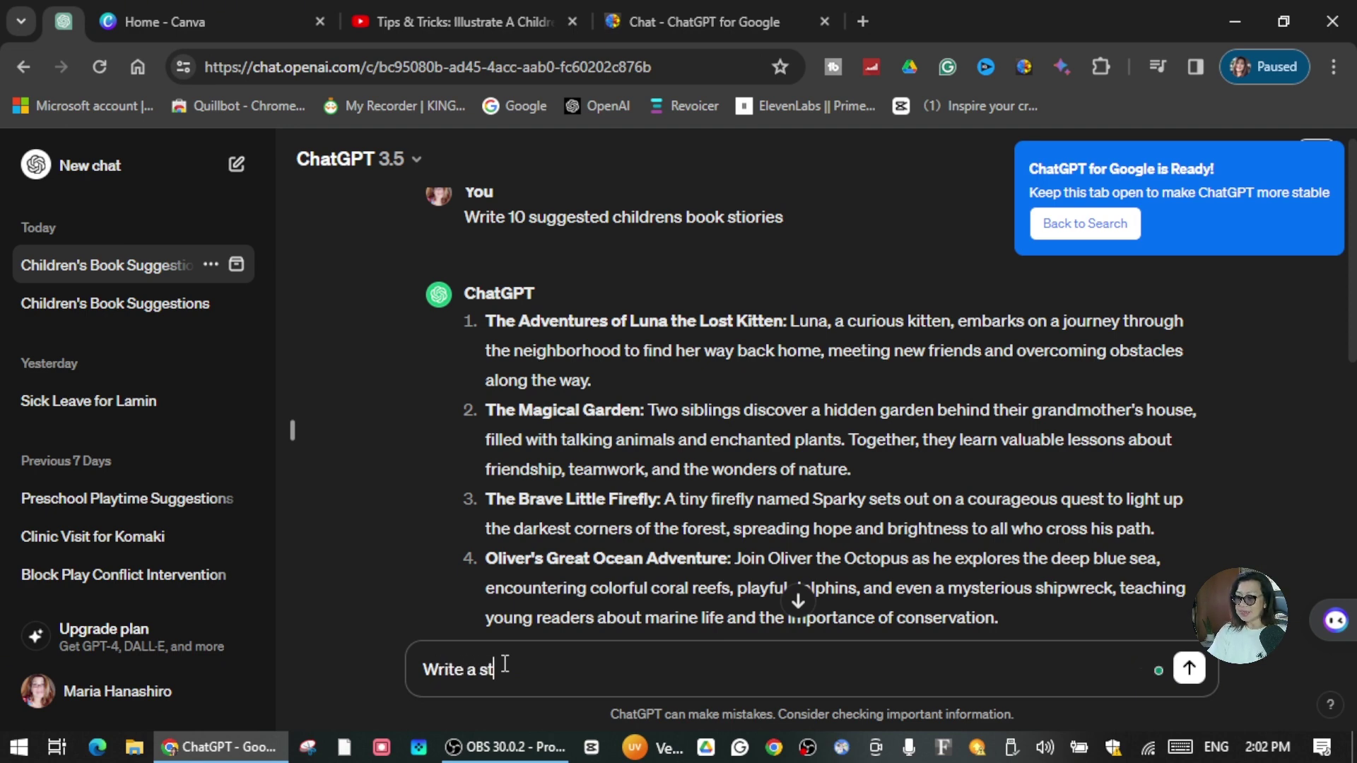
{"action": "type", "text": "ory about the"}
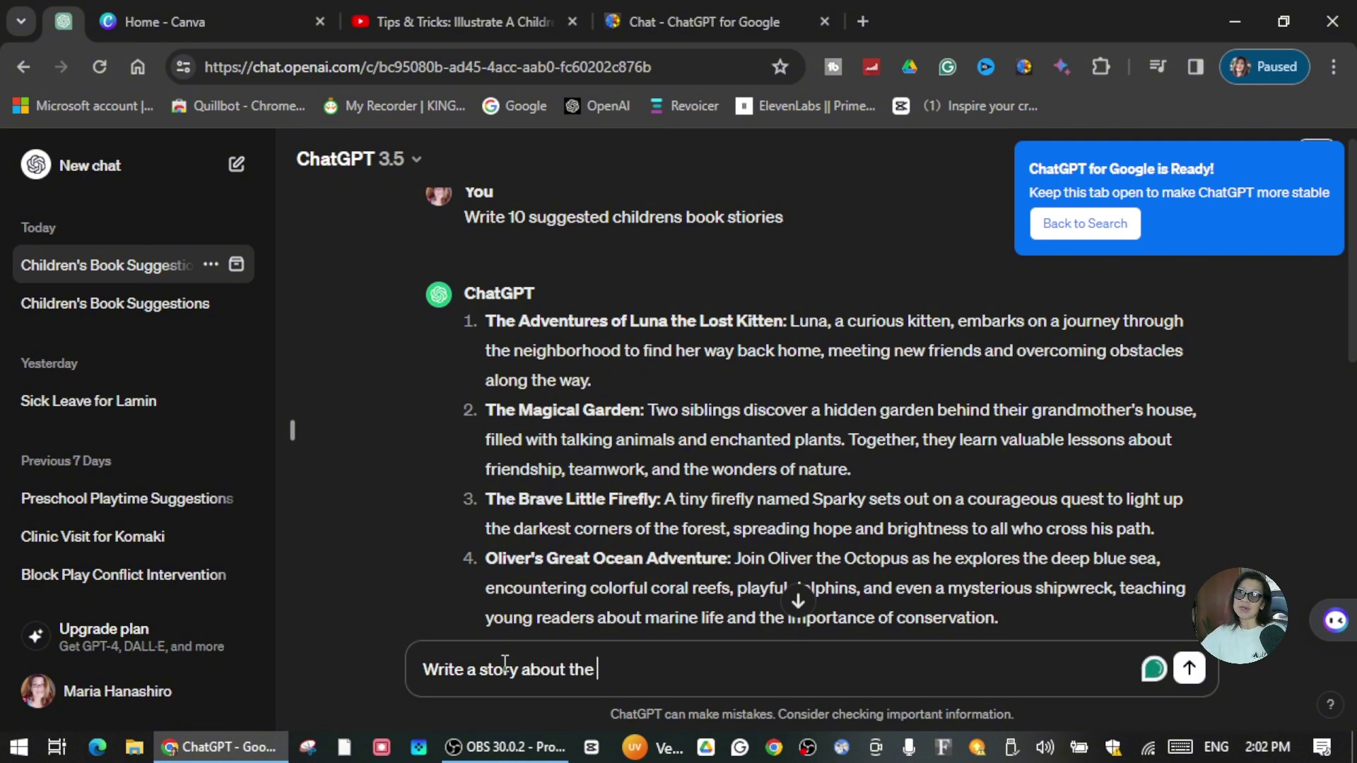
{"action": "right_click", "coordinate": [679, 672]}
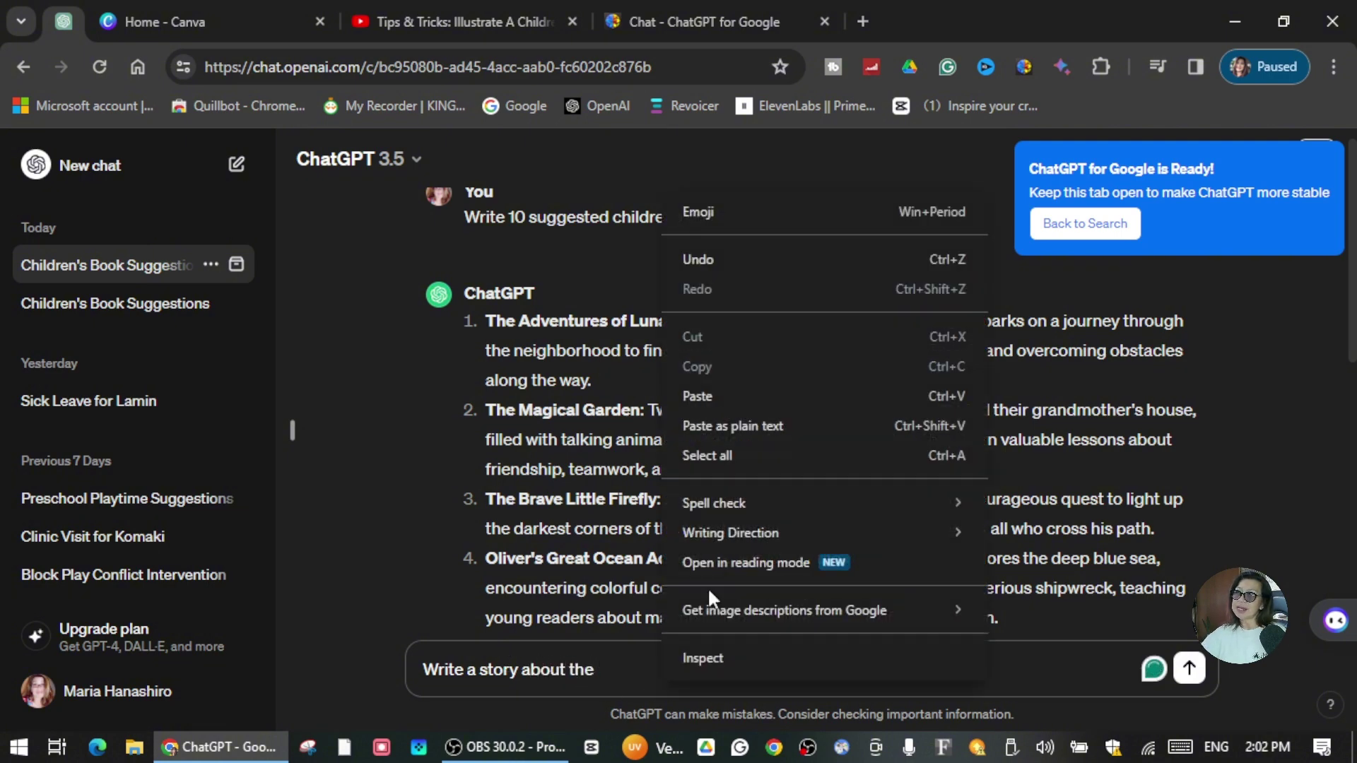
{"action": "left_click", "coordinate": [725, 394]}
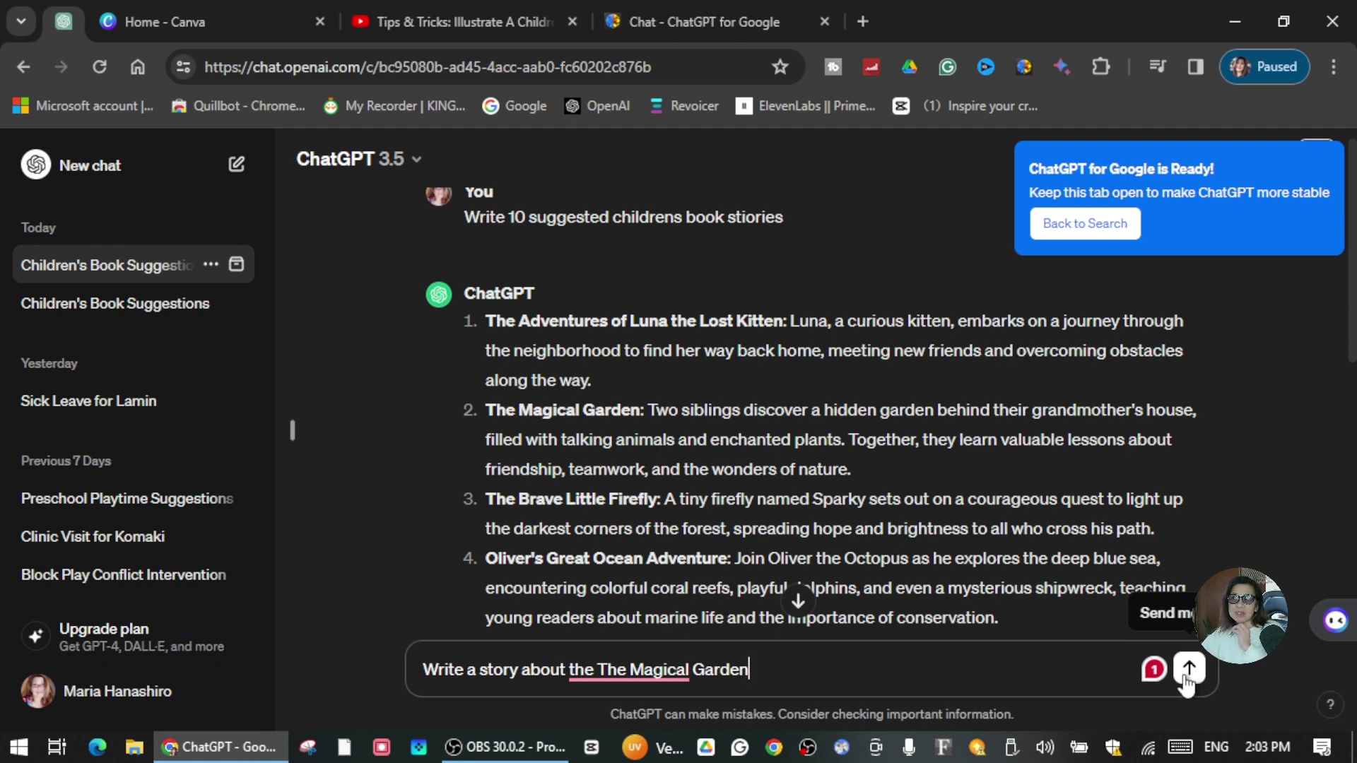
{"action": "mouse_move", "coordinate": [581, 666]}
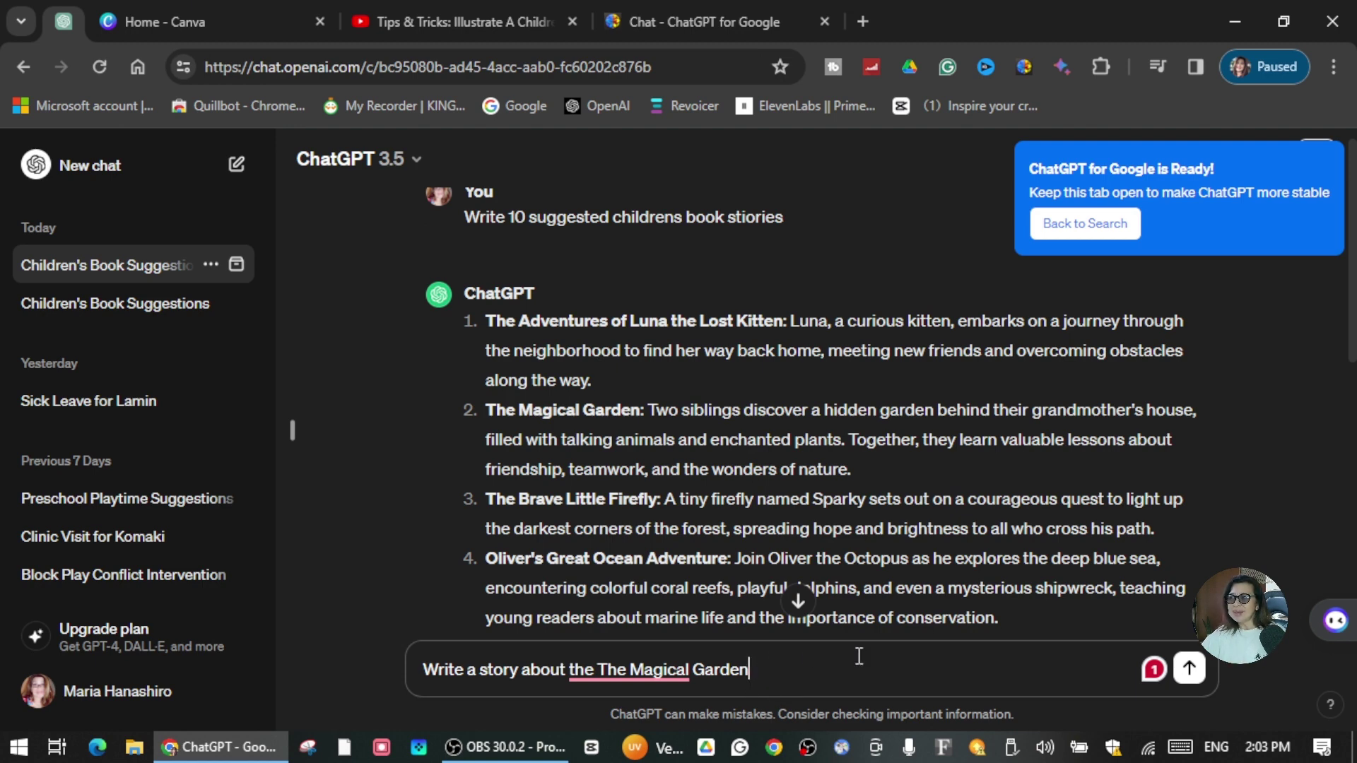
{"action": "left_click", "coordinate": [1190, 670]}
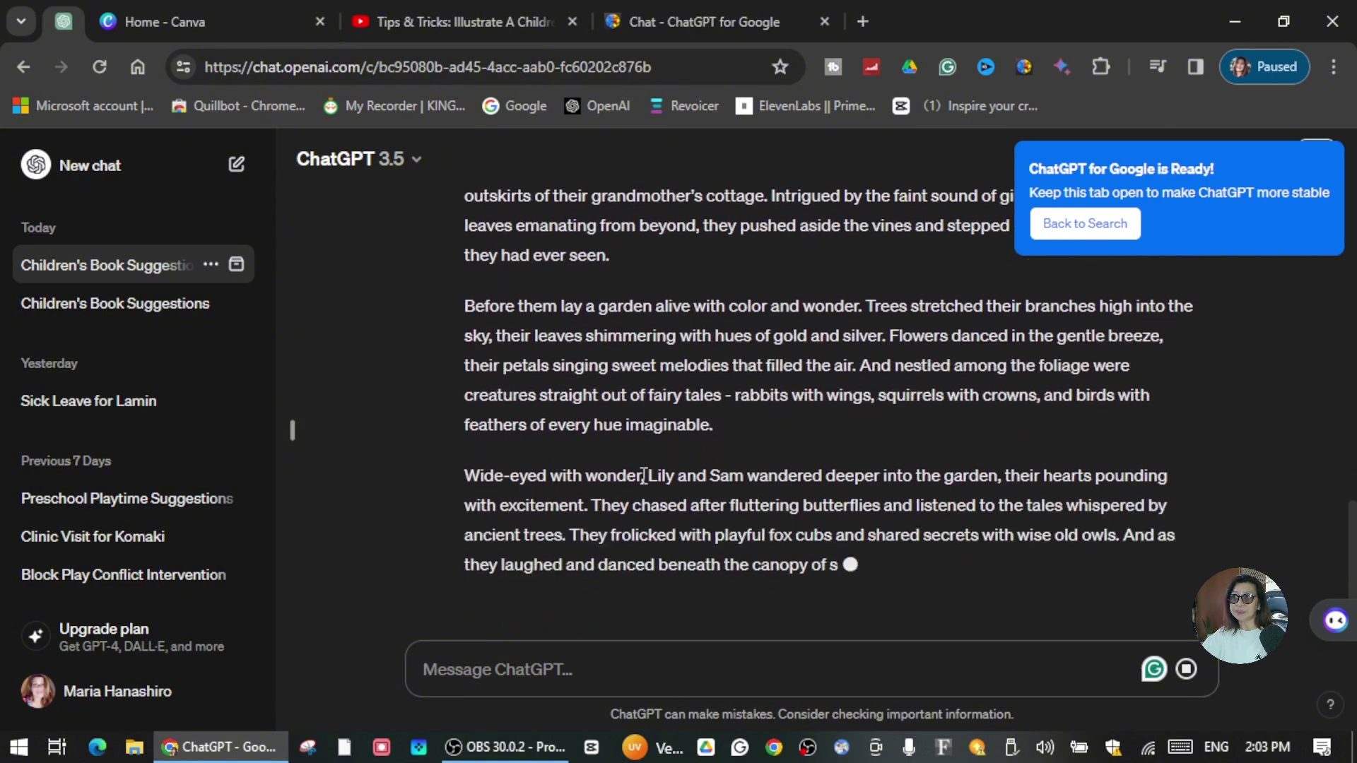
Look through the generated story and copy its opening paragraph, from "Once upon a time" to "the tales of its magic.".
{"action": "scroll", "coordinate": [641, 472], "scroll_direction": "up", "scroll_amount": 8}
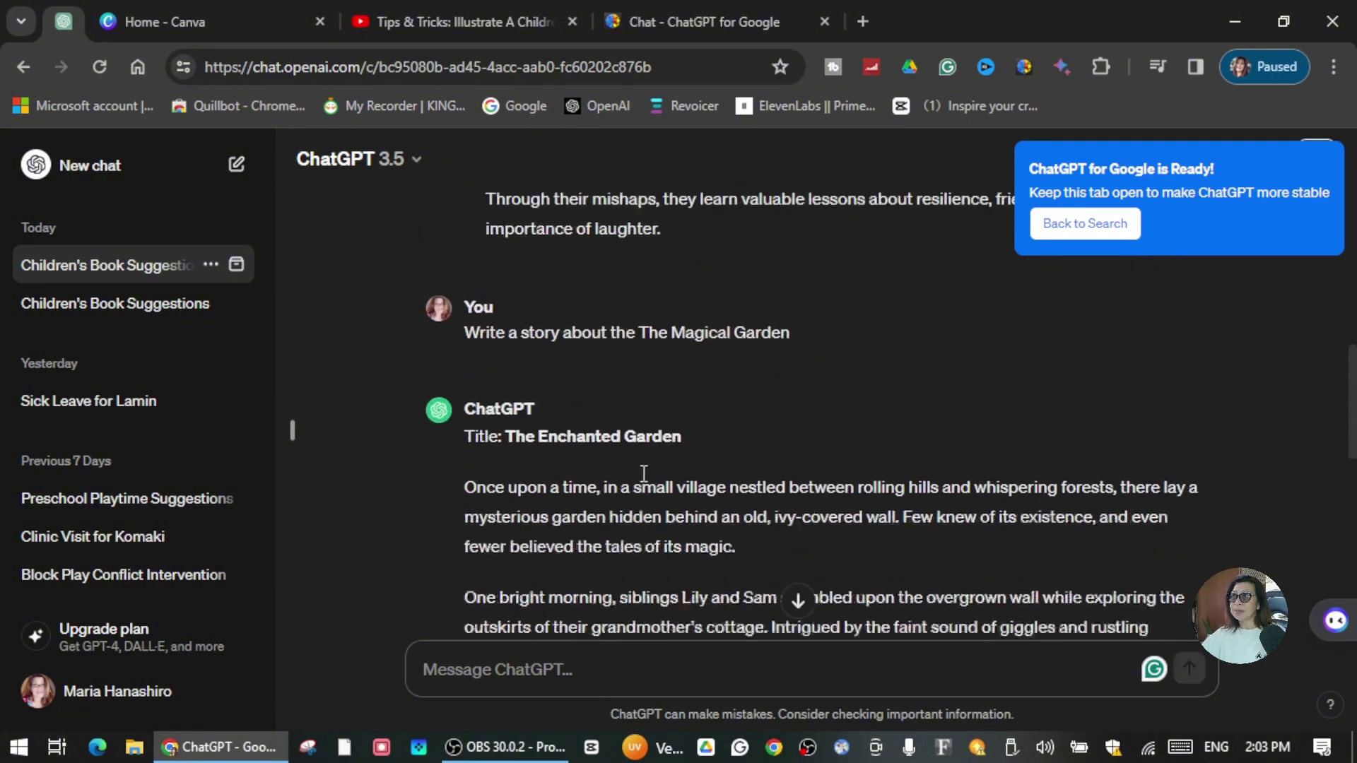
{"action": "scroll", "coordinate": [470, 479], "scroll_direction": "down", "scroll_amount": 3}
{"action": "scroll", "coordinate": [602, 511], "scroll_direction": "down", "scroll_amount": 9}
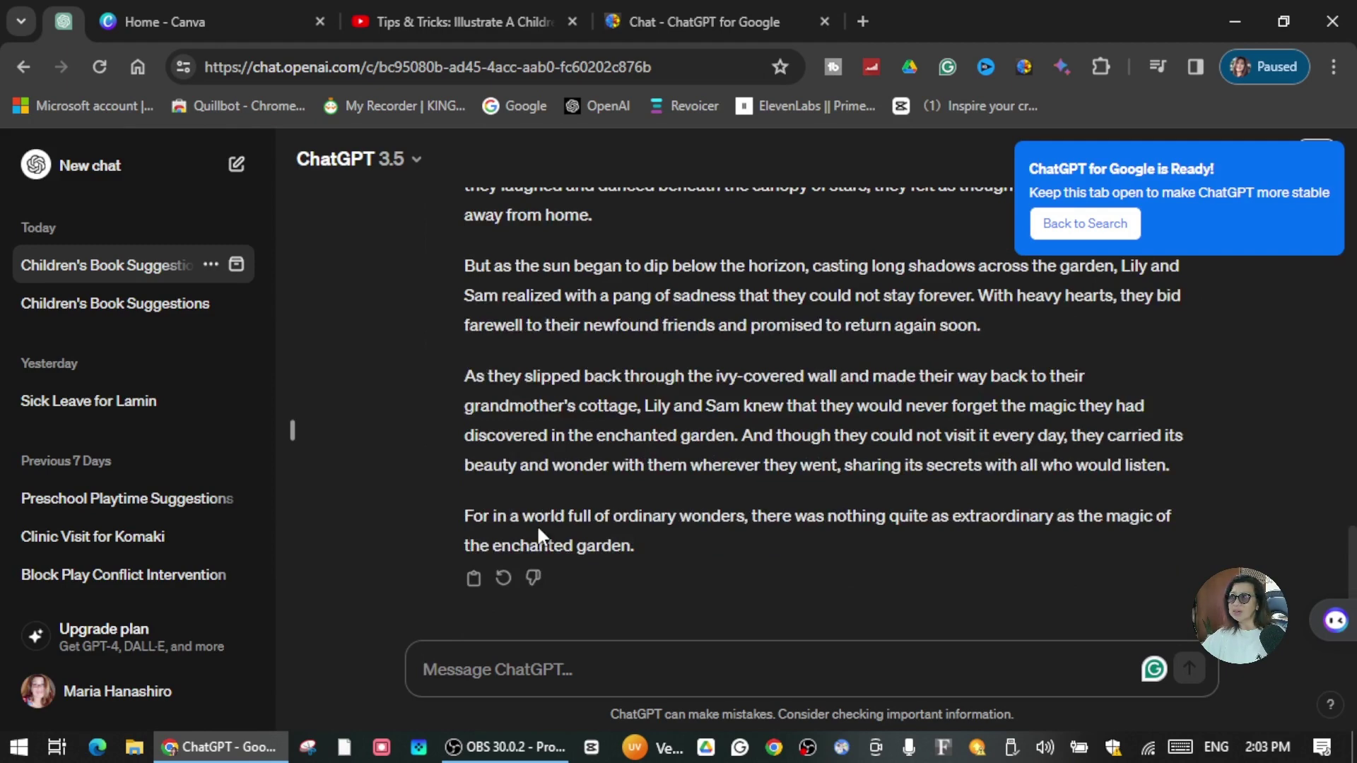
{"action": "scroll", "coordinate": [538, 533], "scroll_direction": "up", "scroll_amount": 8}
{"action": "scroll", "coordinate": [540, 528], "scroll_direction": "up", "scroll_amount": 2}
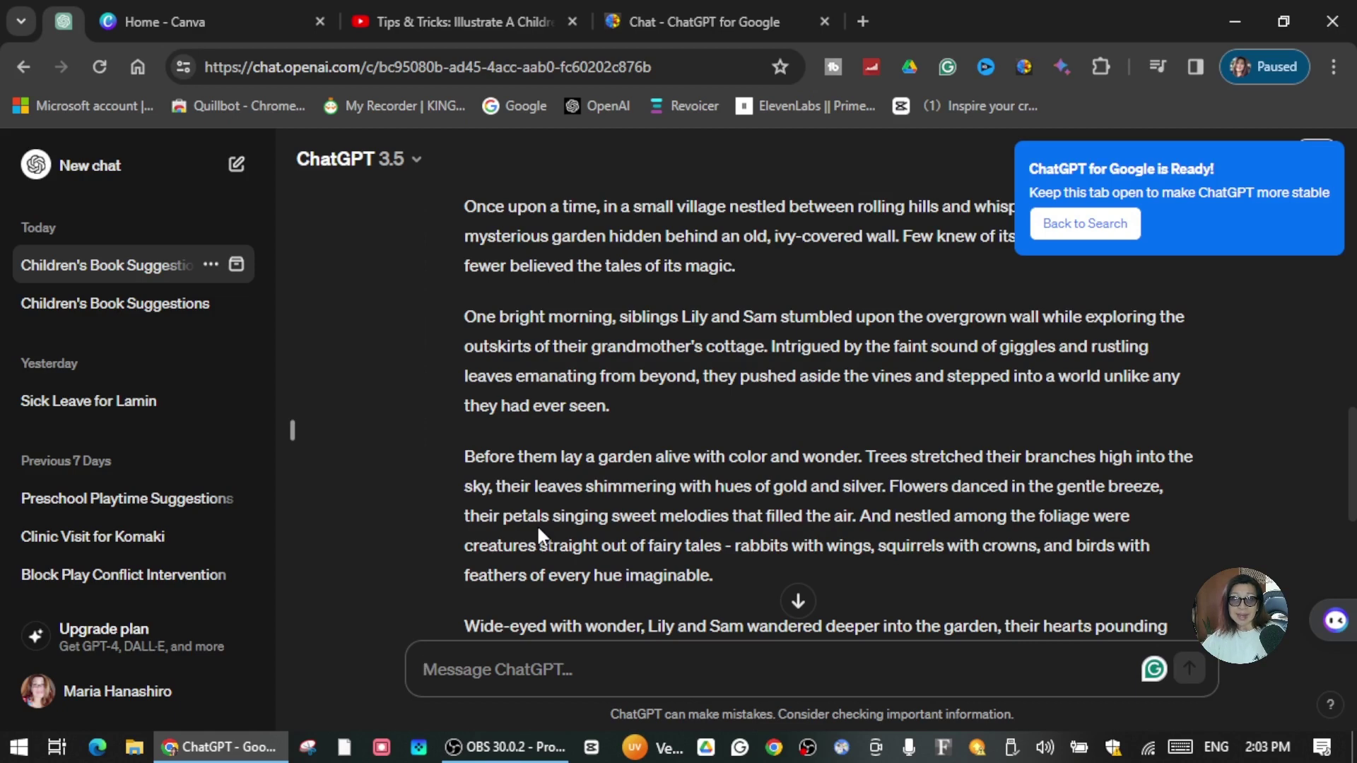
{"action": "scroll", "coordinate": [539, 523], "scroll_direction": "up", "scroll_amount": 3}
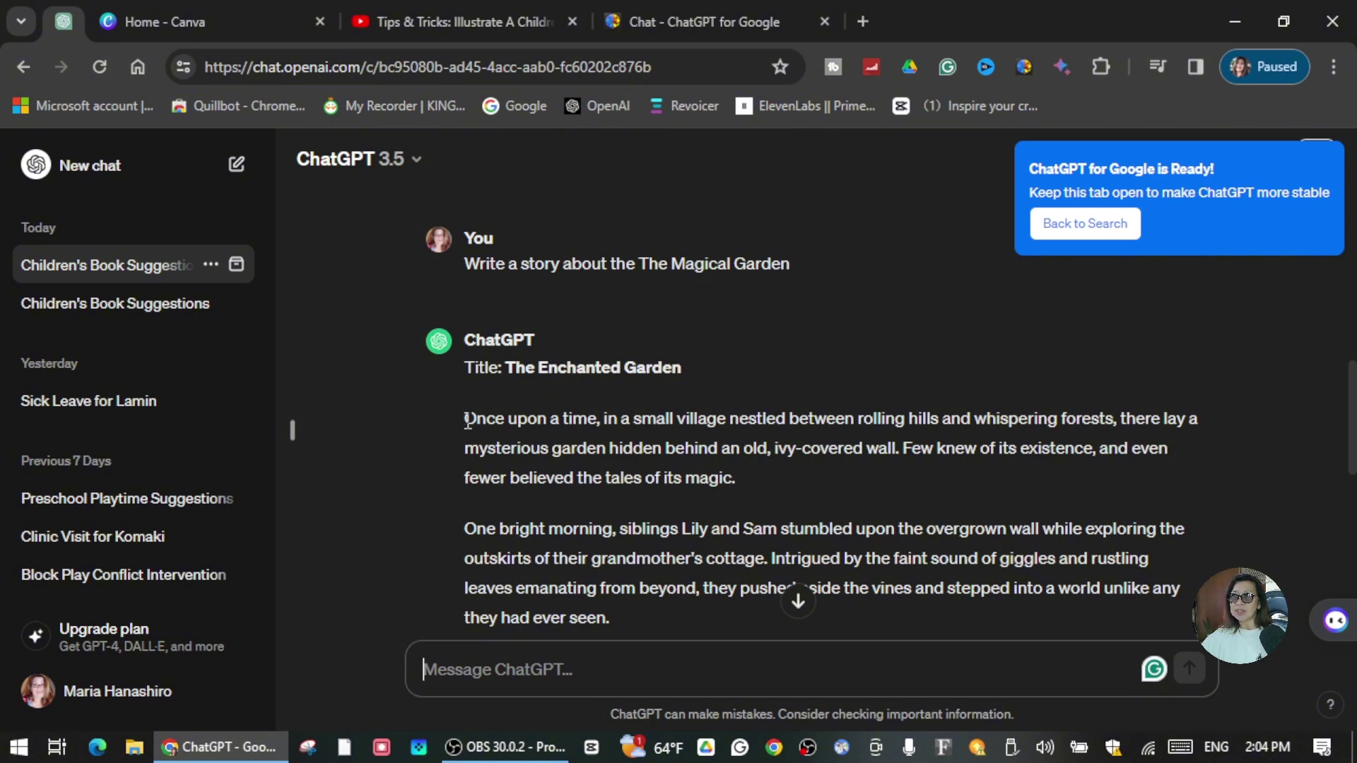
{"action": "left_click_drag", "start_coordinate": [462, 417], "coordinate": [834, 478]}
{"action": "right_click", "coordinate": [842, 439]}
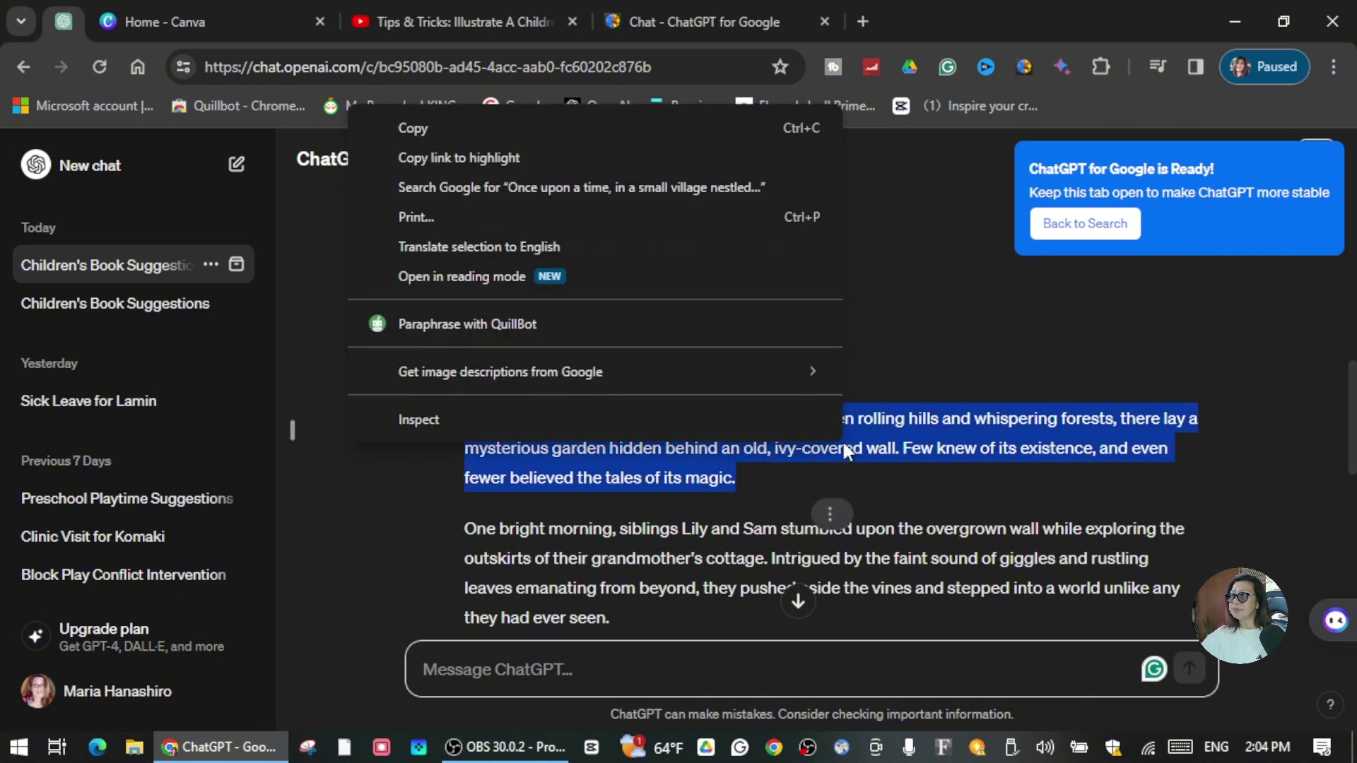
{"action": "left_click", "coordinate": [439, 128]}
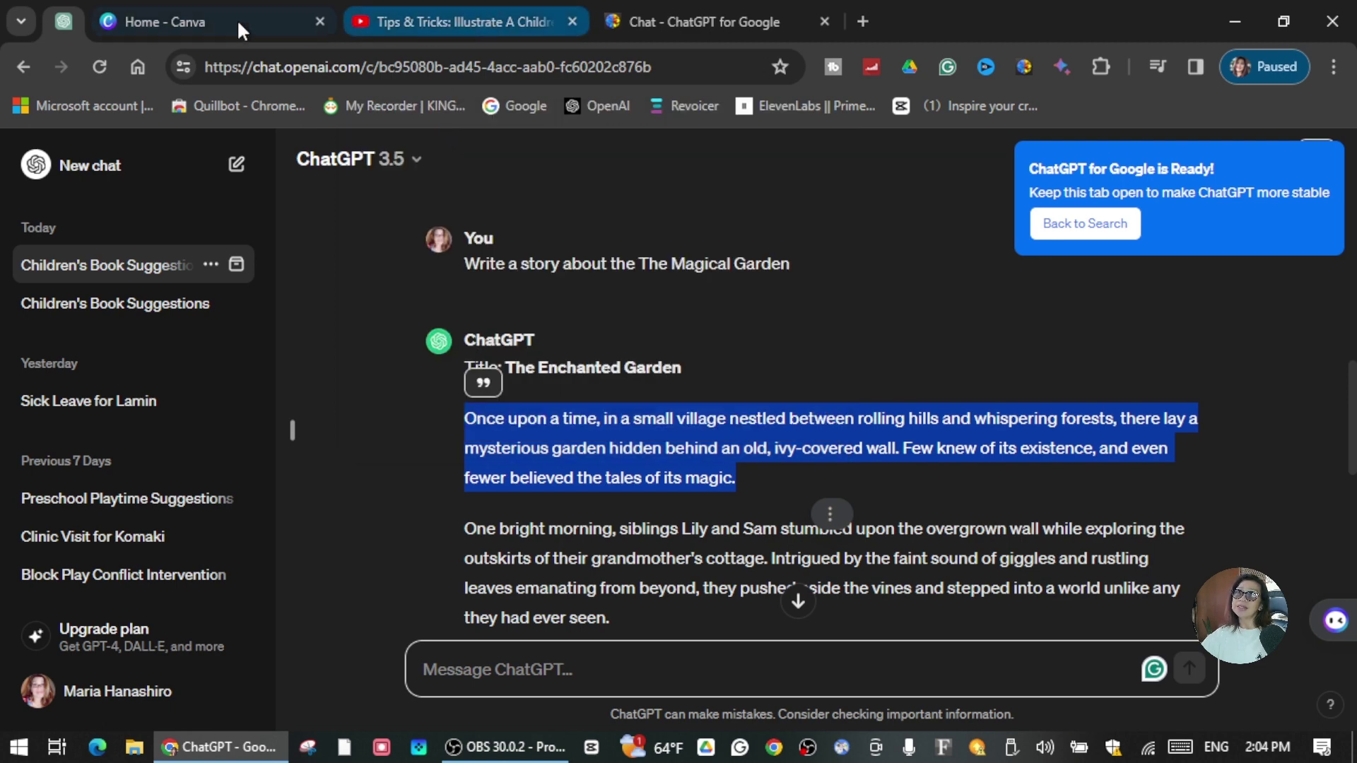
Switch to Canva, start a custom-size design and set its measurement unit to inches.
{"action": "left_click", "coordinate": [195, 22]}
{"action": "scroll", "coordinate": [1163, 296], "scroll_direction": "down", "scroll_amount": 2}
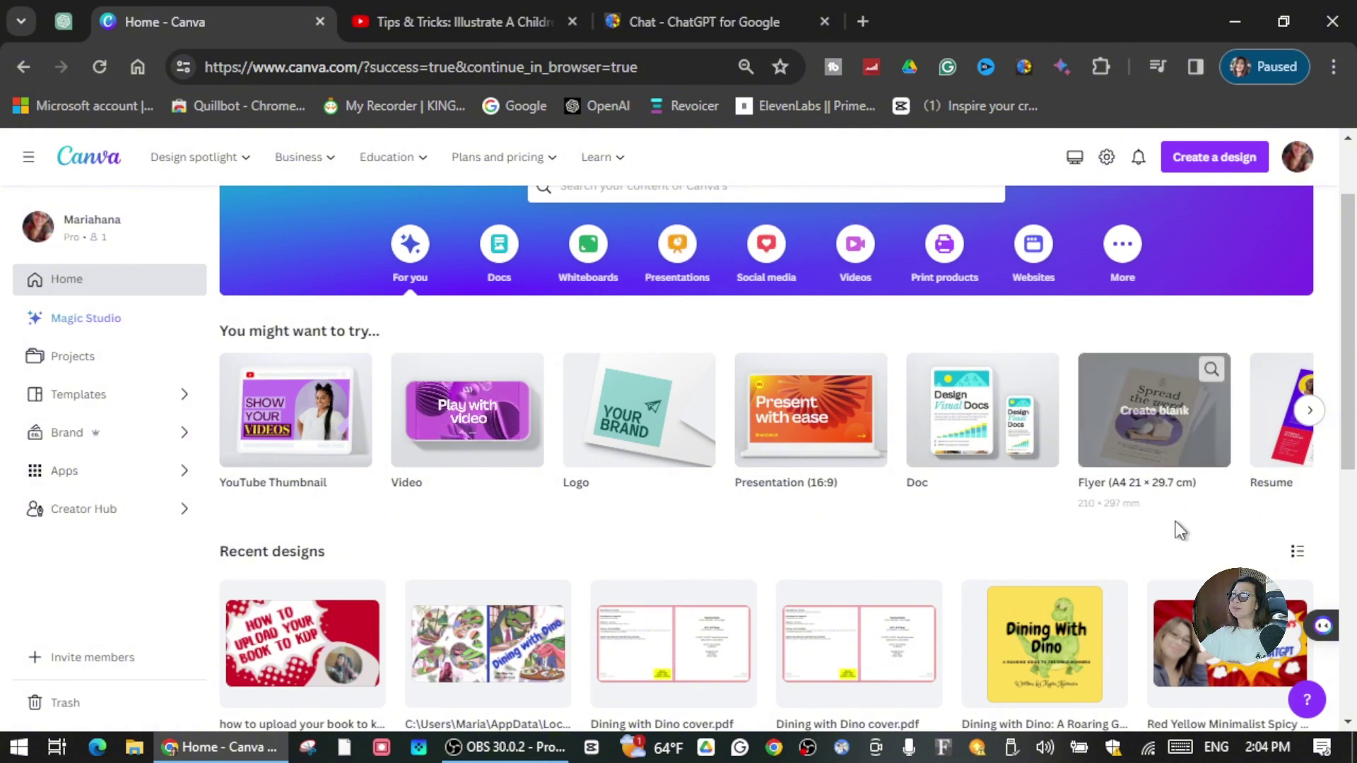
{"action": "scroll", "coordinate": [1122, 537], "scroll_direction": "up", "scroll_amount": 2}
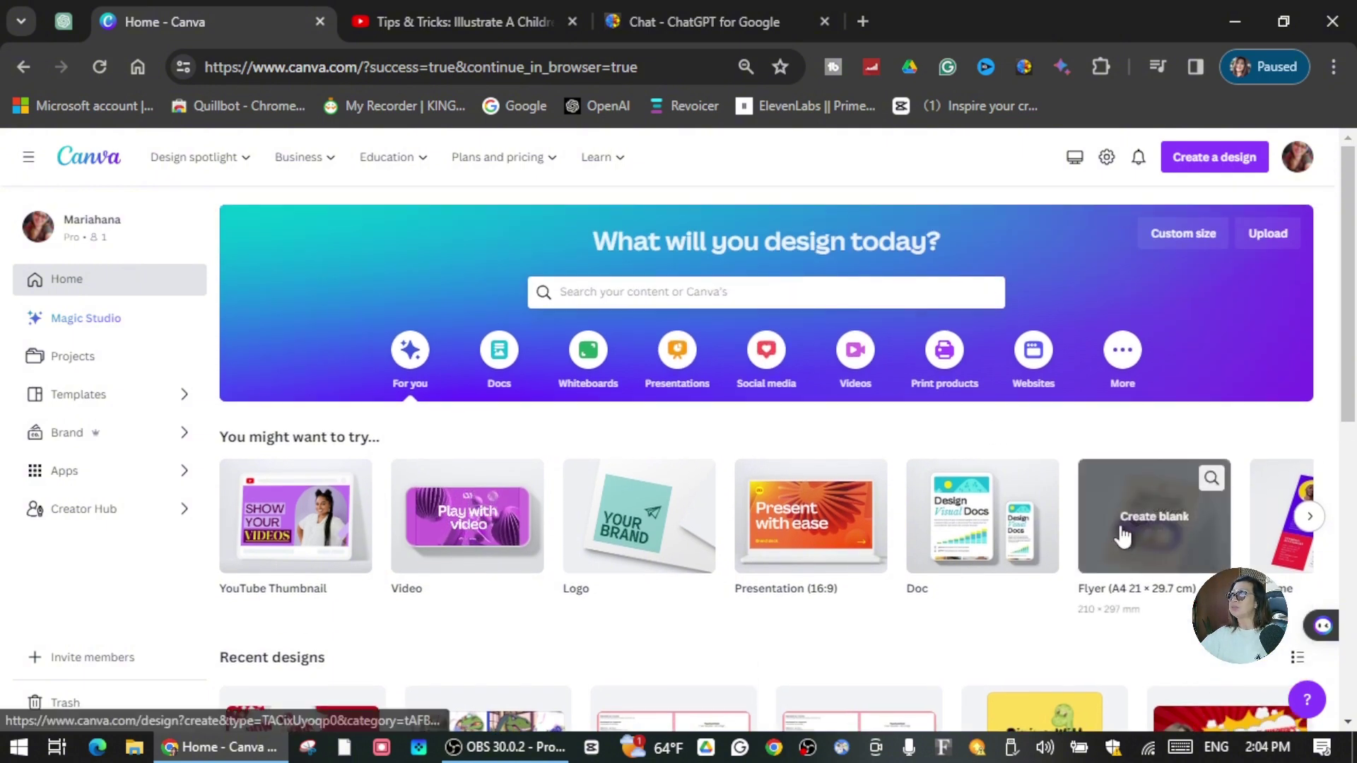
{"action": "left_click", "coordinate": [1196, 239]}
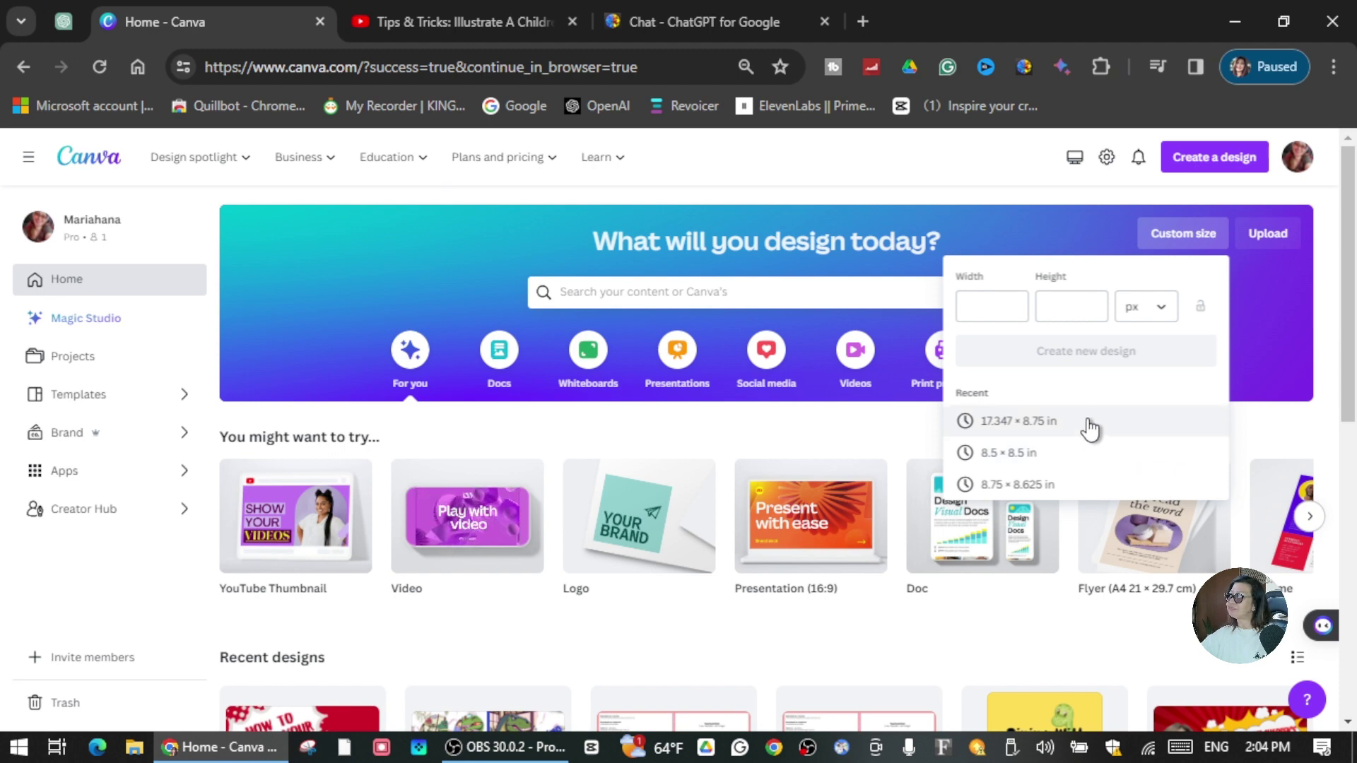
{"action": "left_click", "coordinate": [1161, 309]}
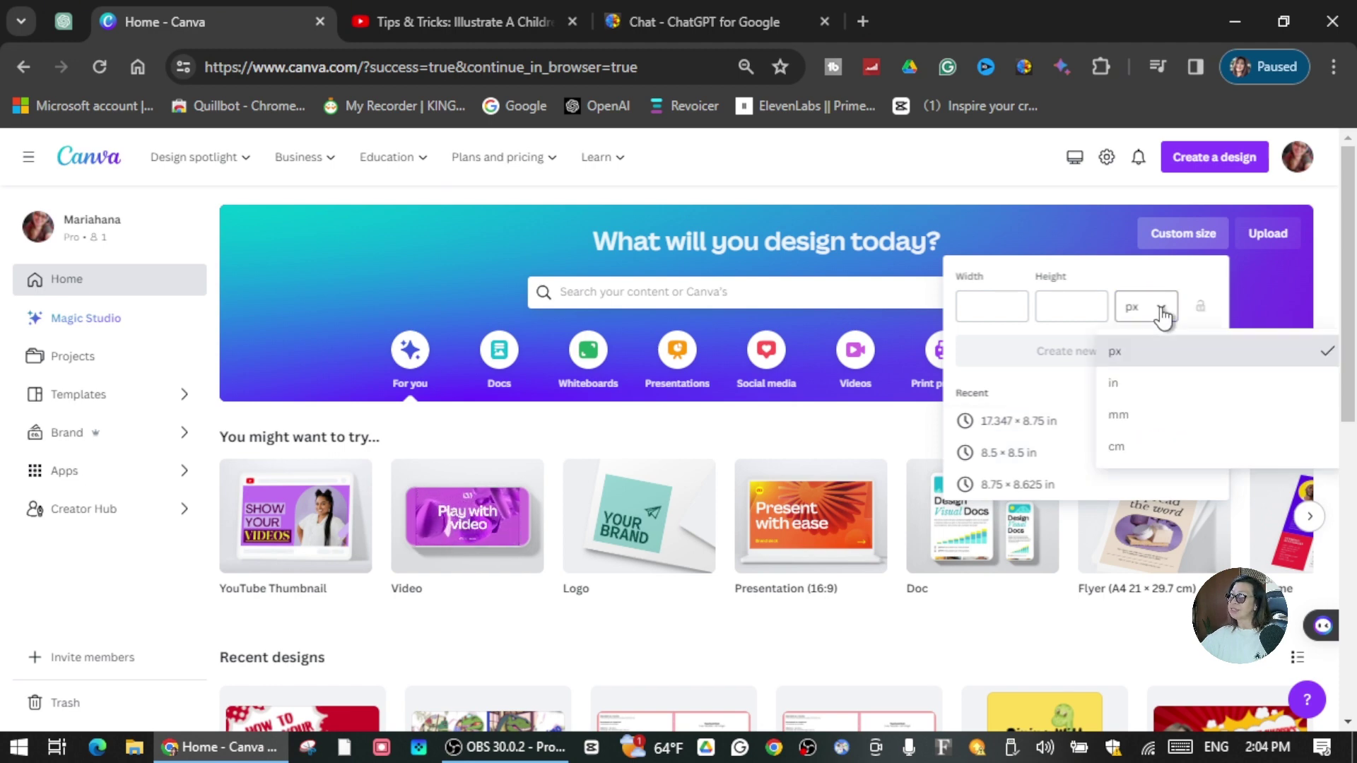
{"action": "left_click", "coordinate": [1120, 384]}
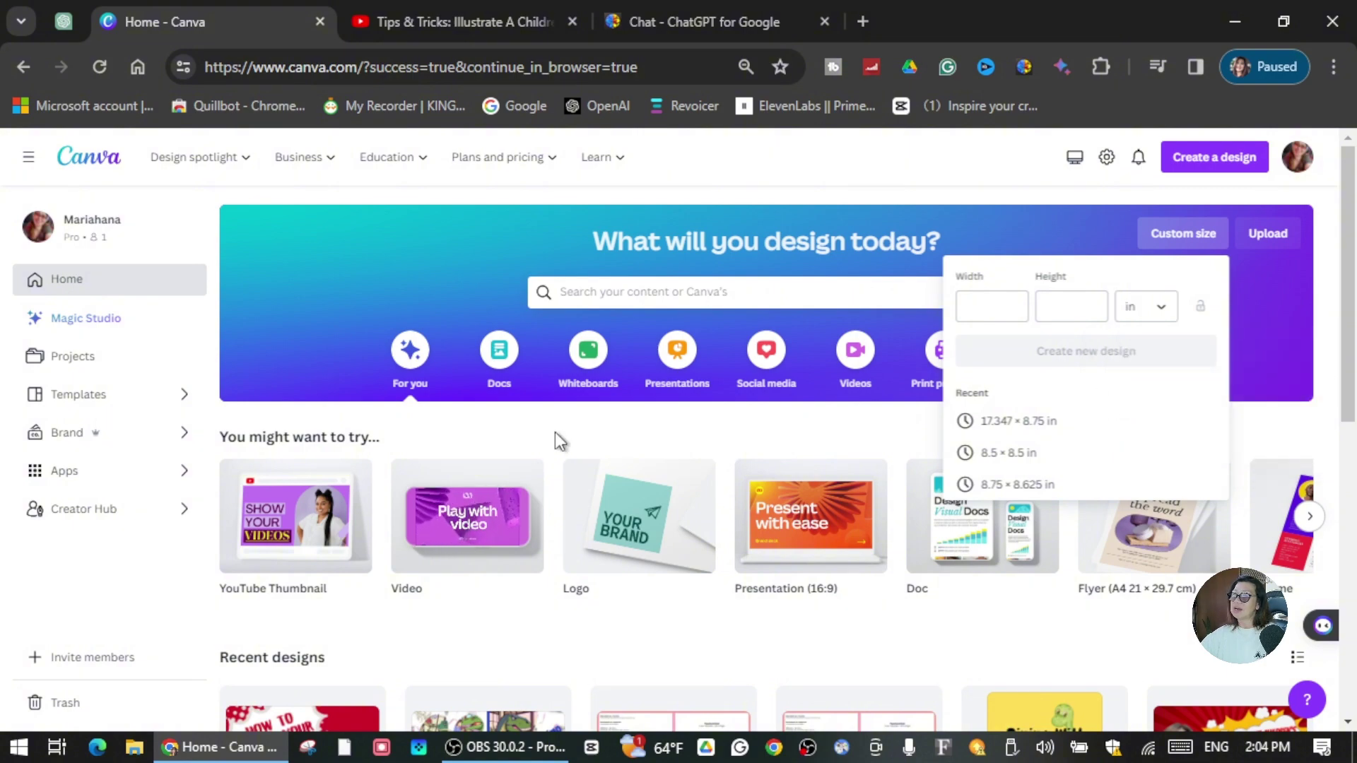
Open the PNG cover template in the desktop folder PAPERBACK_8.500x11.000_25_STANDARD_WHITE_en_US and check the book dimensions listed on it.
{"action": "left_click", "coordinate": [135, 751]}
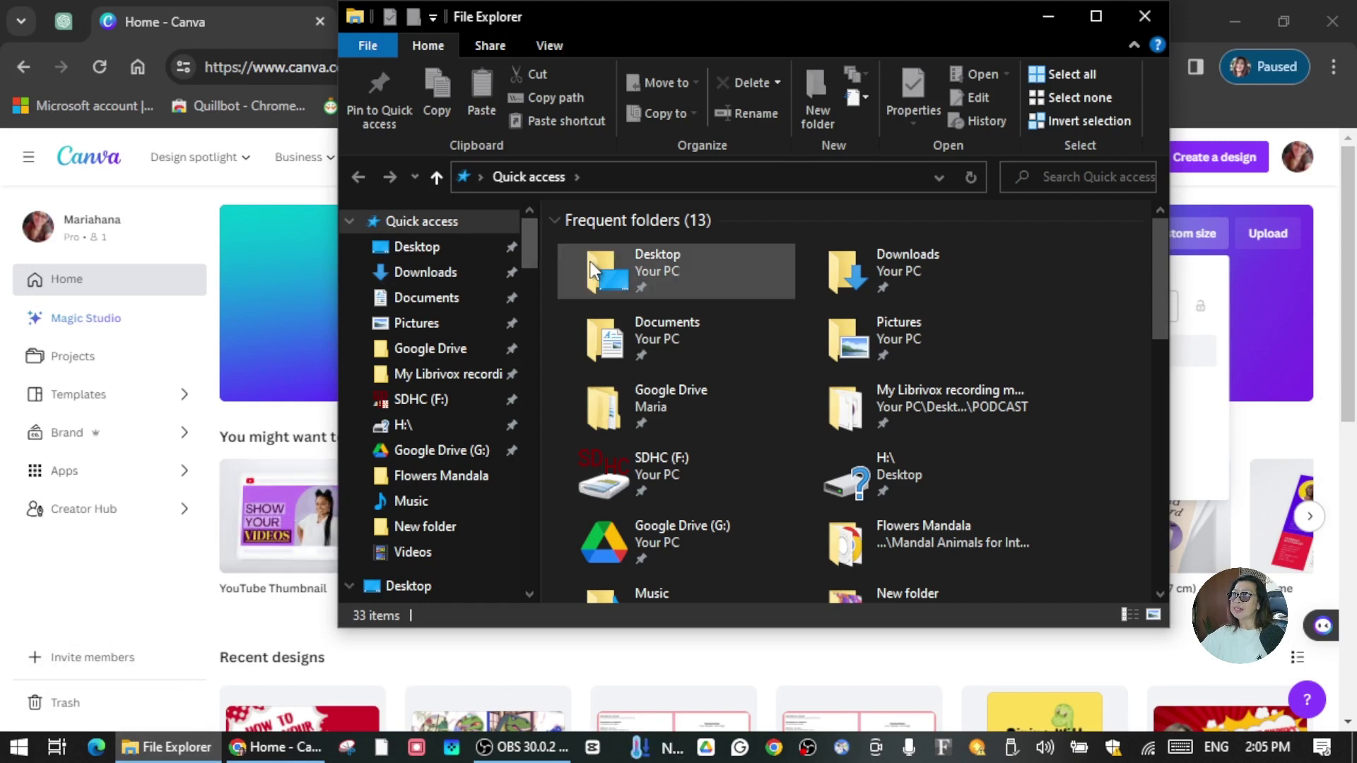
{"action": "left_click", "coordinate": [417, 249]}
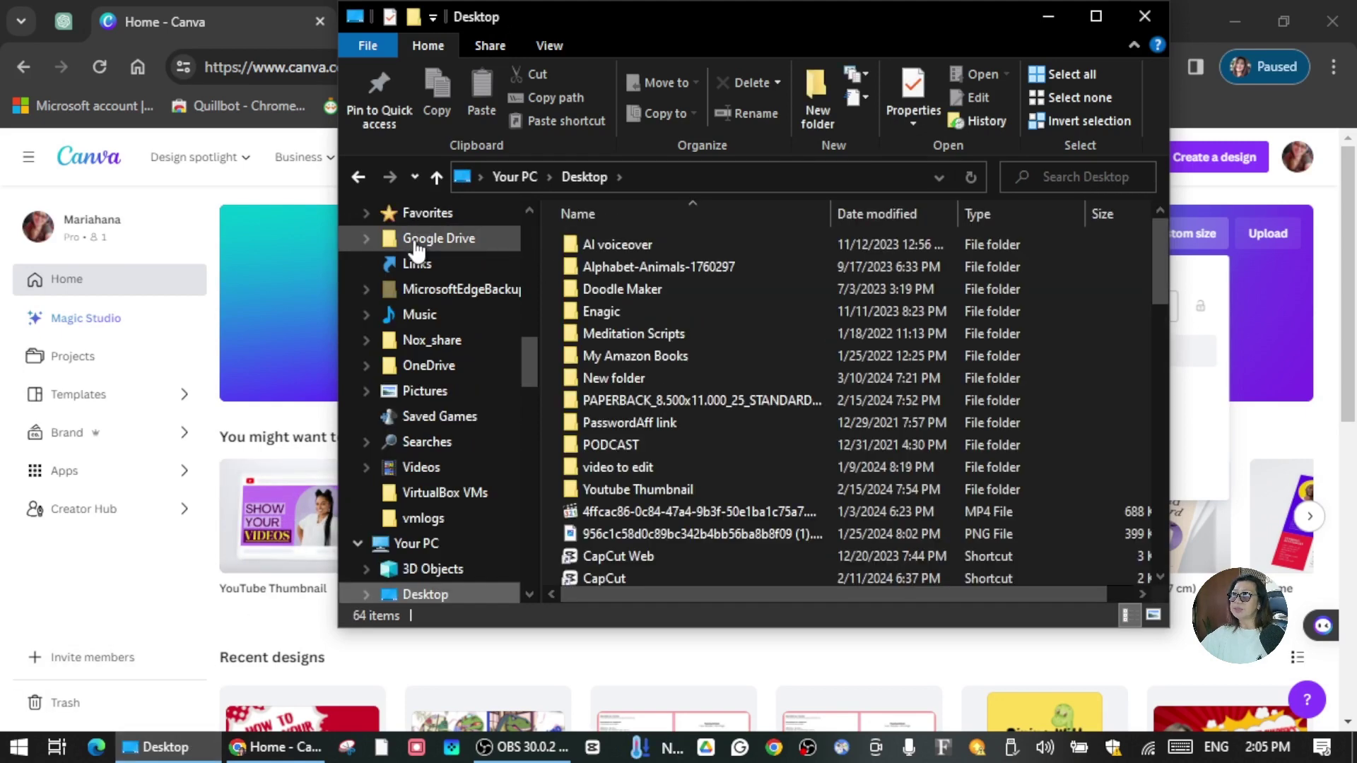
{"action": "left_click", "coordinate": [718, 400]}
{"action": "double_click", "coordinate": [718, 399]}
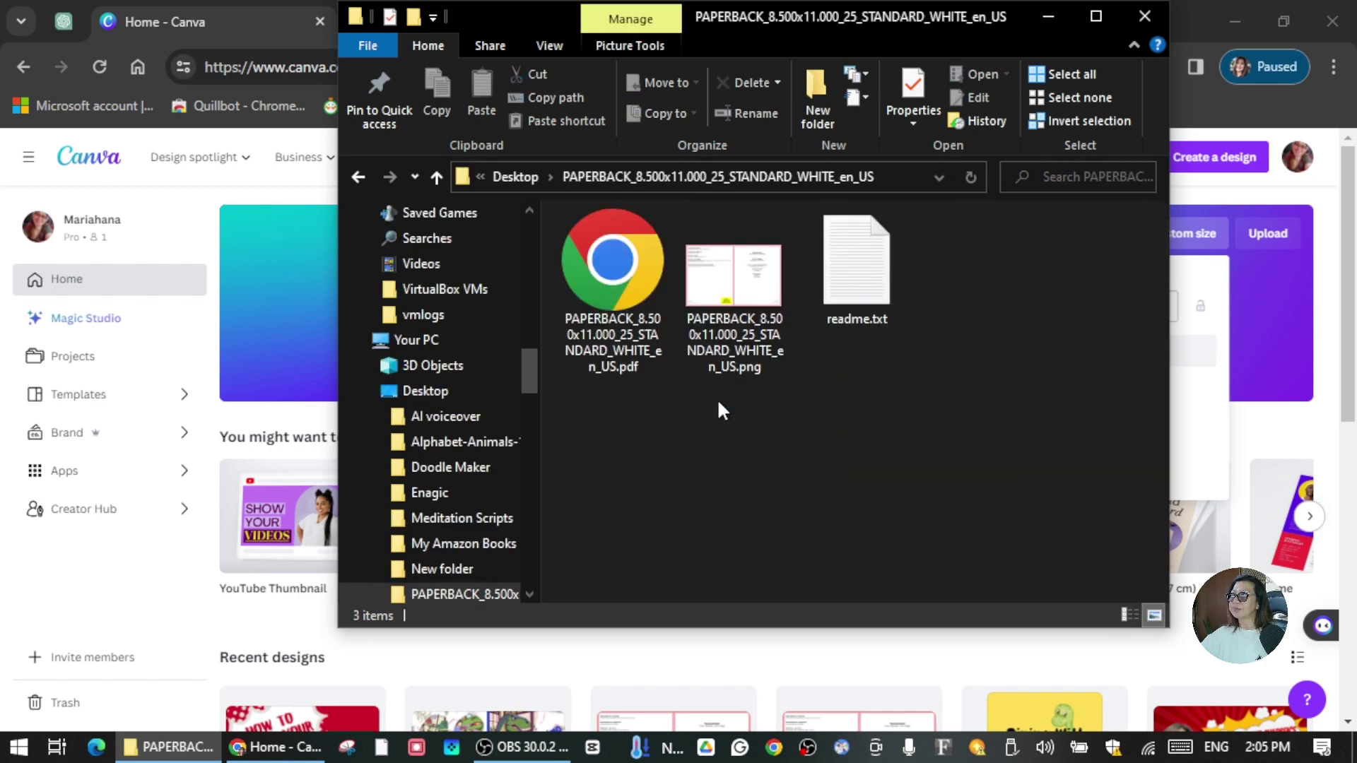
{"action": "left_click", "coordinate": [716, 287]}
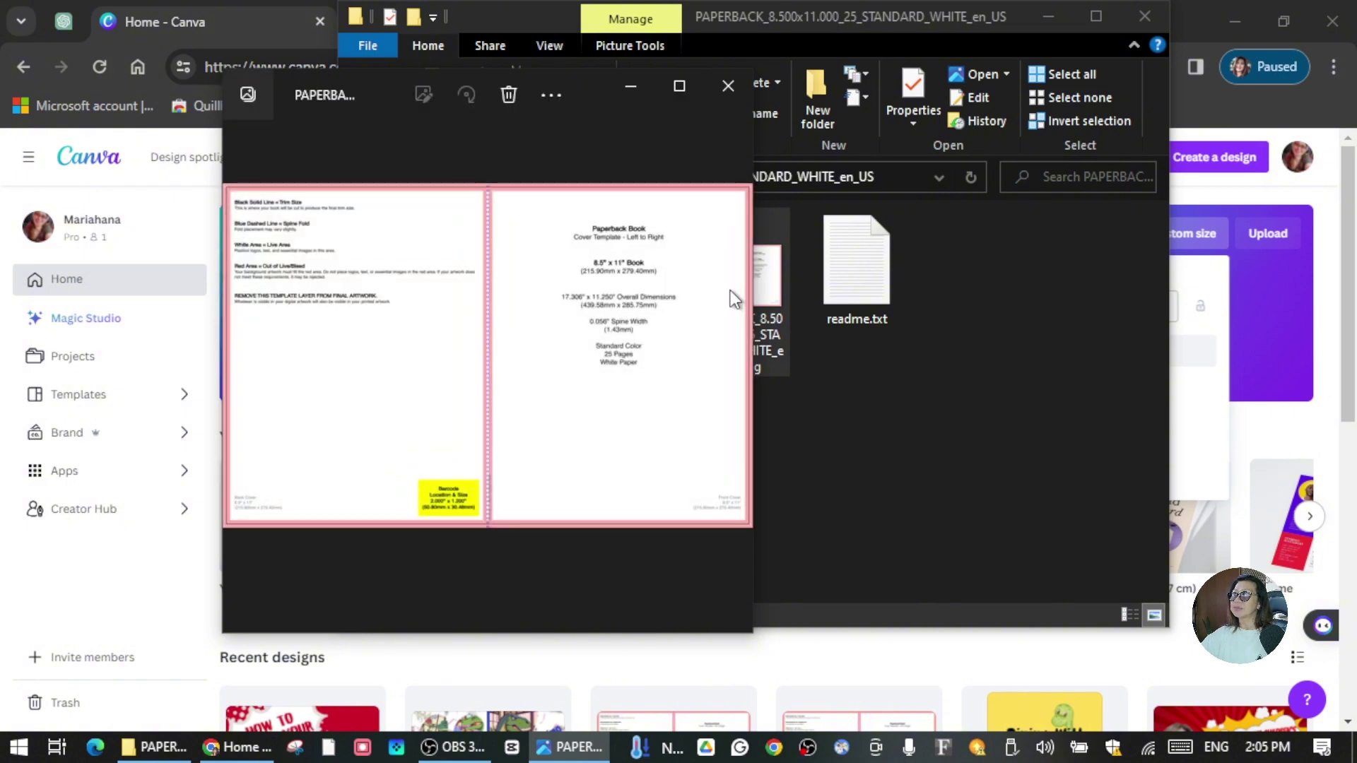
{"action": "scroll", "coordinate": [488, 363], "scroll_direction": "up", "scroll_amount": 3}
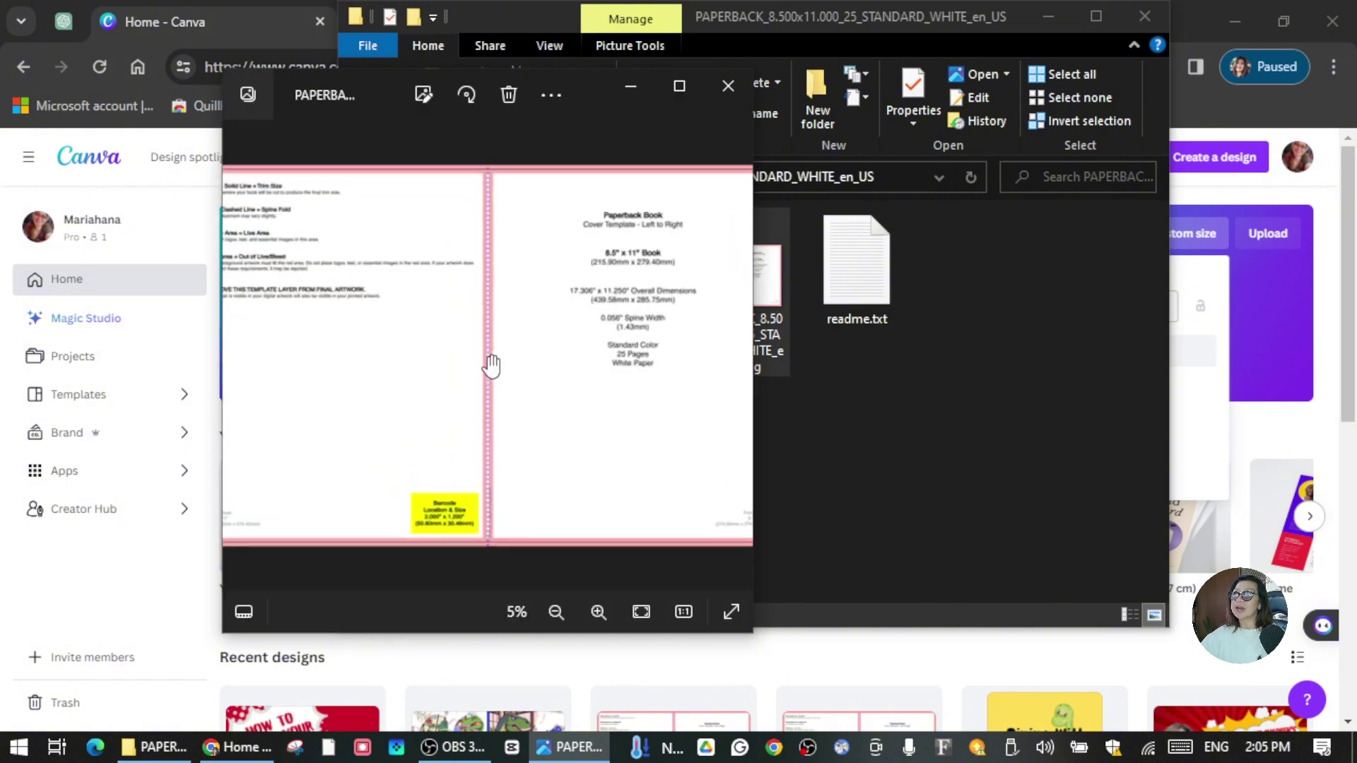
{"action": "left_click_drag", "start_coordinate": [589, 337], "coordinate": [442, 370]}
{"action": "scroll", "coordinate": [497, 288], "scroll_direction": "up", "scroll_amount": 1}
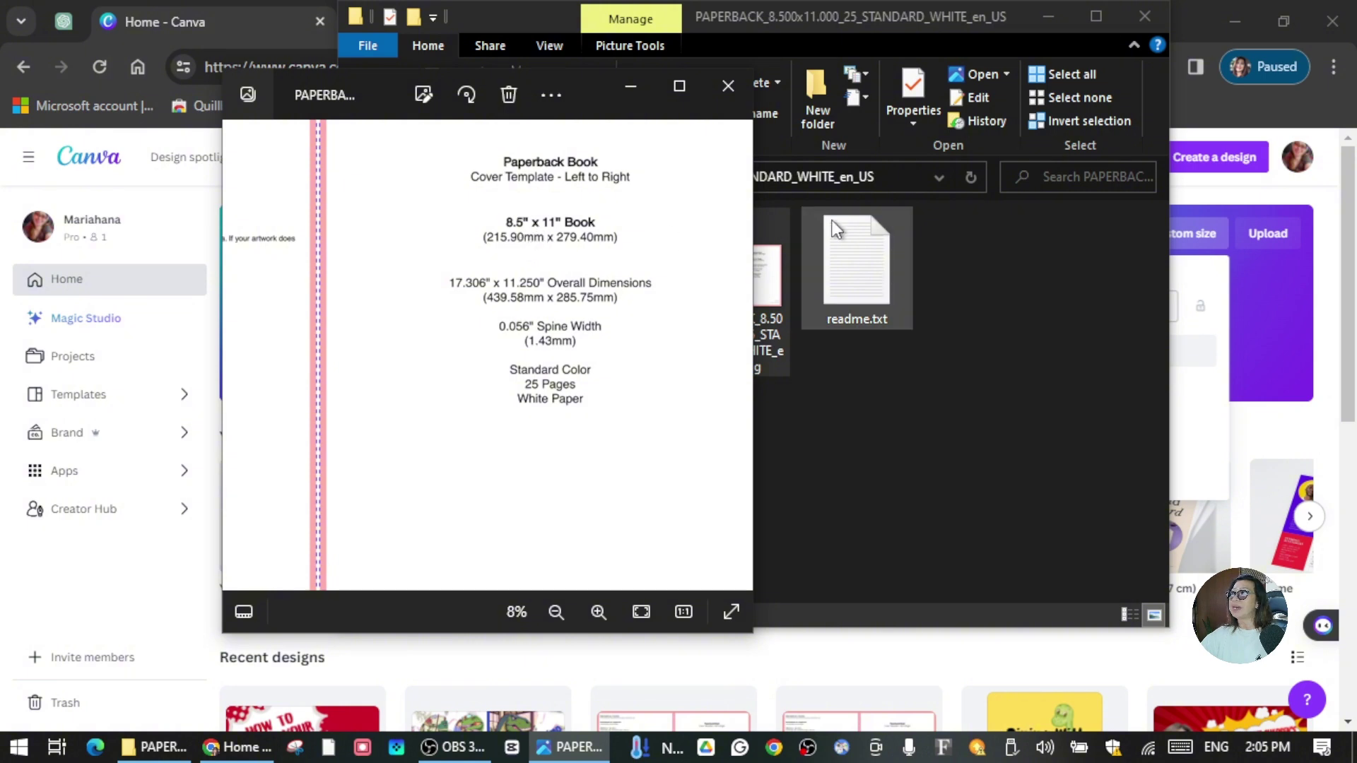
{"action": "left_click", "coordinate": [1046, 18]}
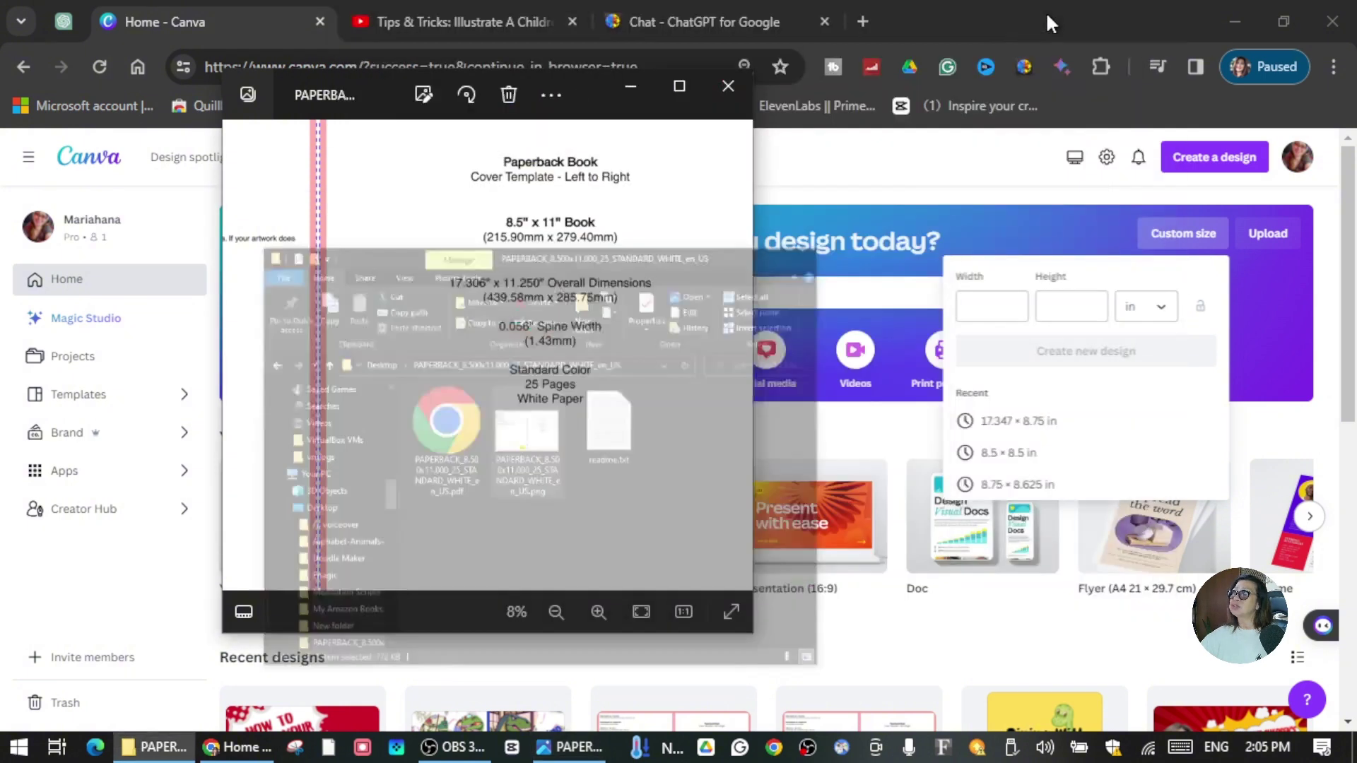
Set the custom size to 8.5 in wide and 11 in high and create the new design.
{"action": "left_click", "coordinate": [990, 308]}
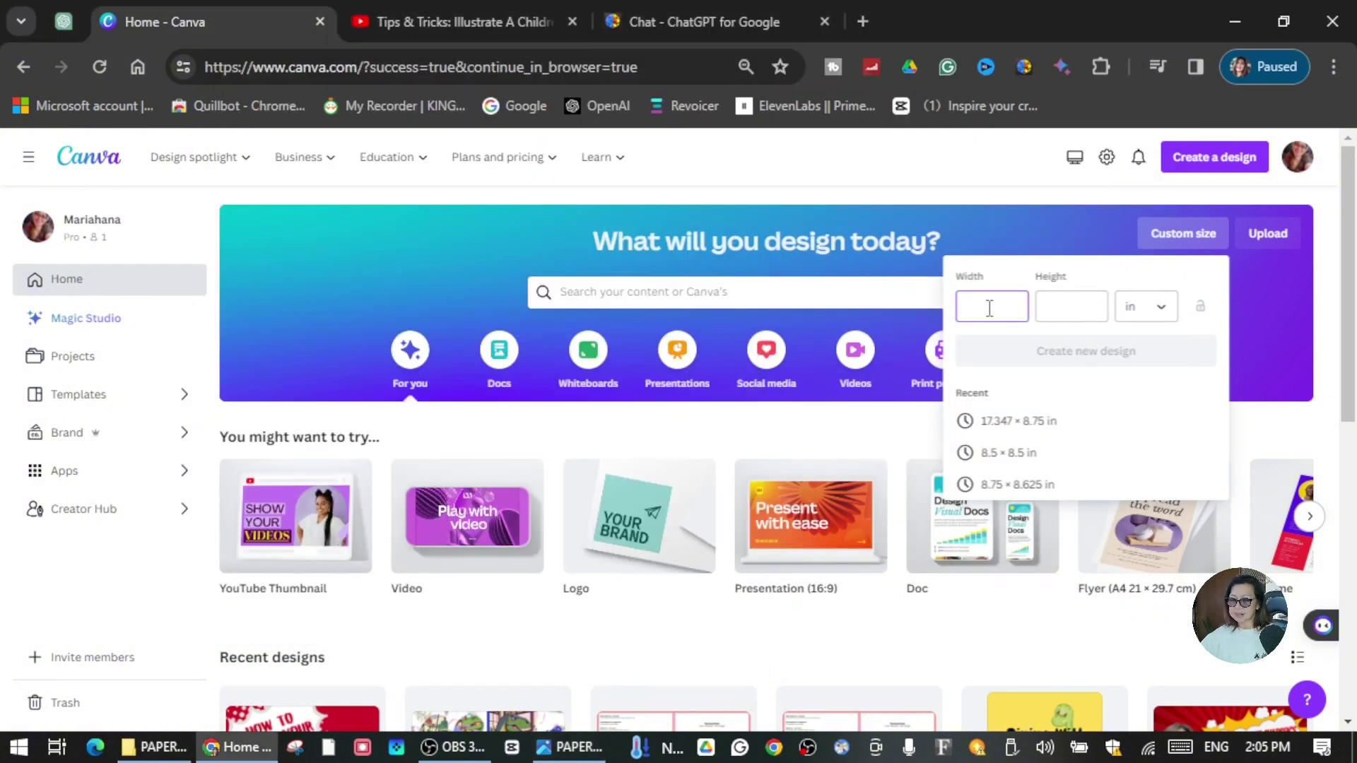
{"action": "type", "text": "8"}
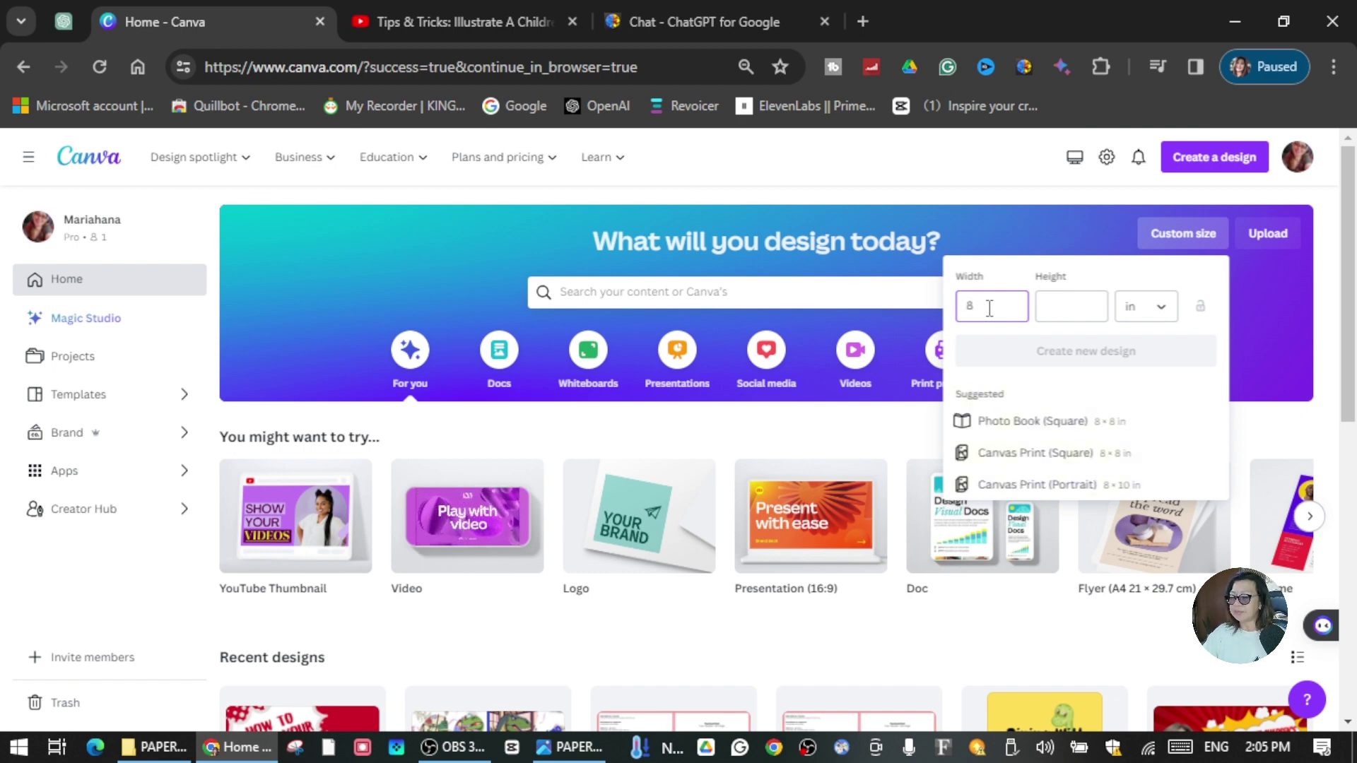
{"action": "type", "text": "5"}
{"action": "key", "text": "BackSpace"}
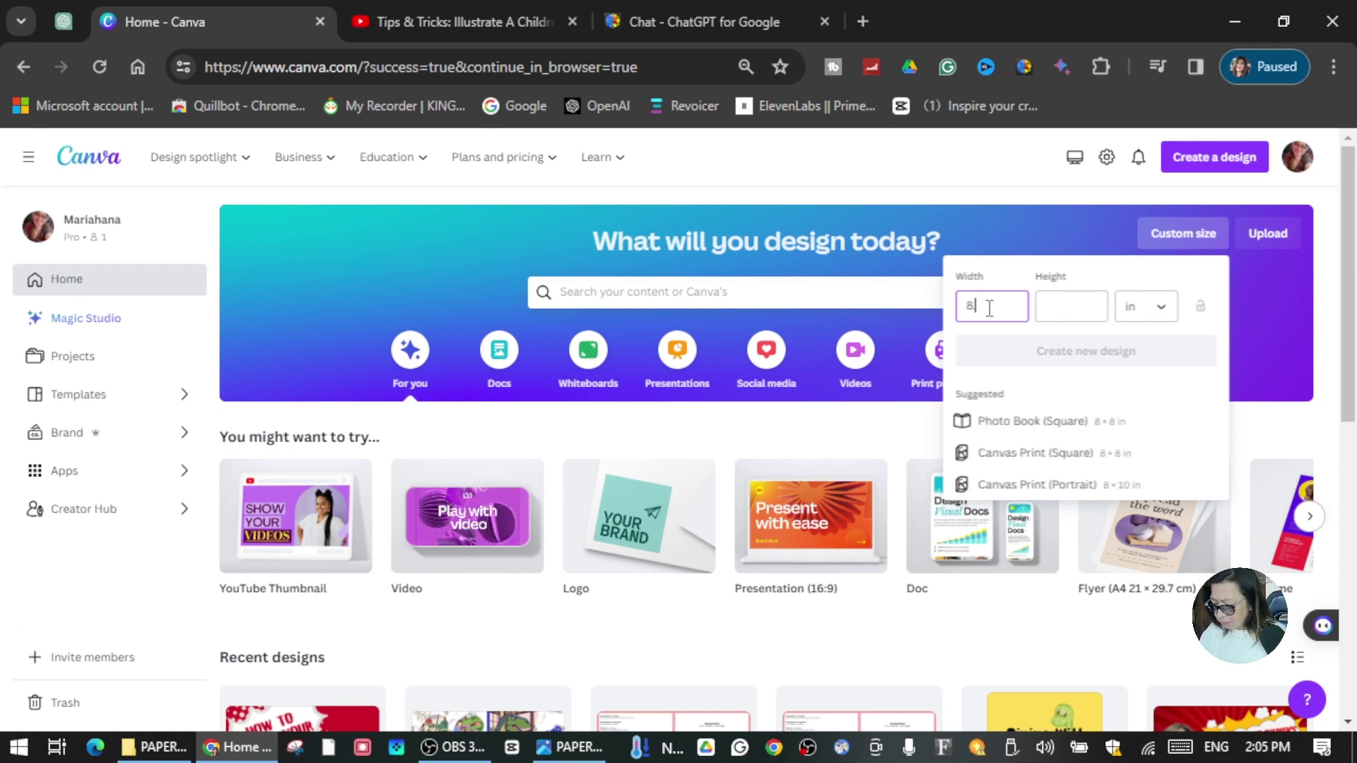
{"action": "type", "text": ".5"}
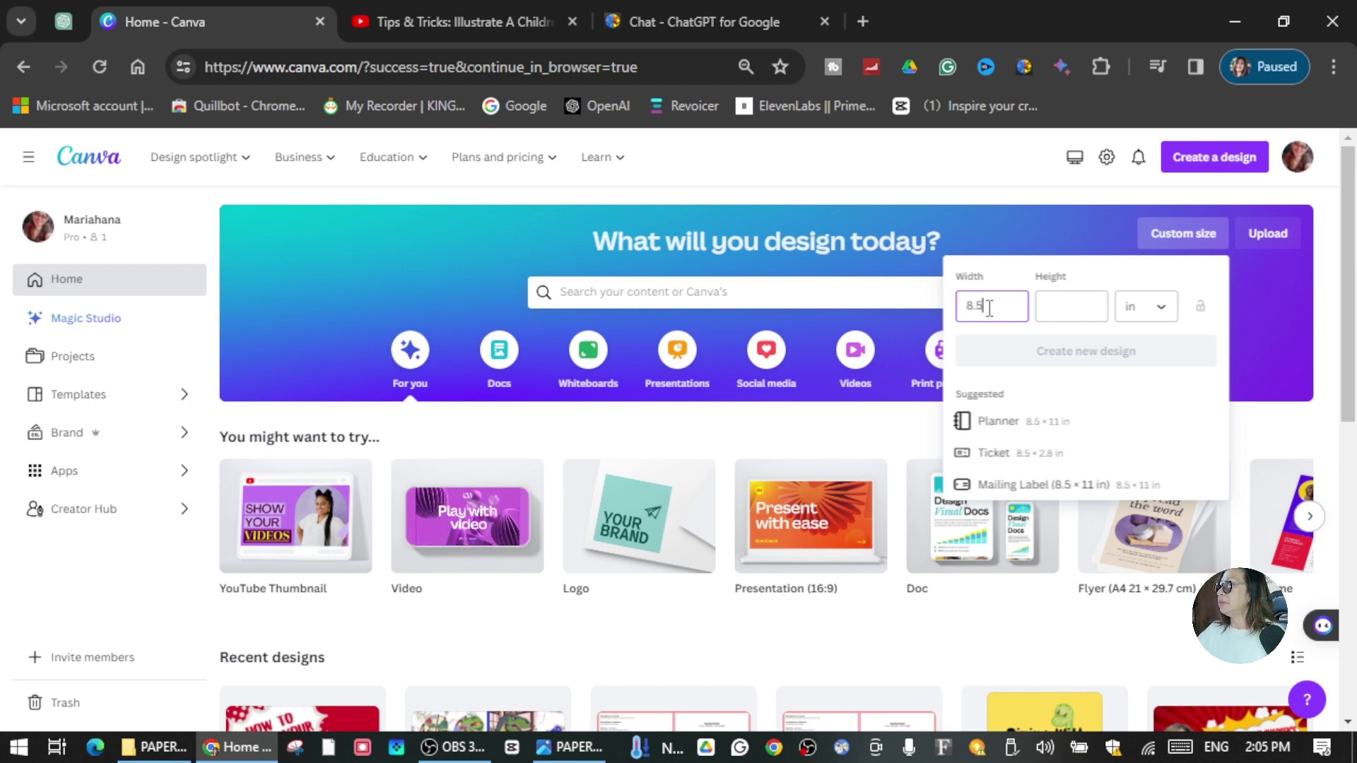
{"action": "left_click", "coordinate": [1089, 306]}
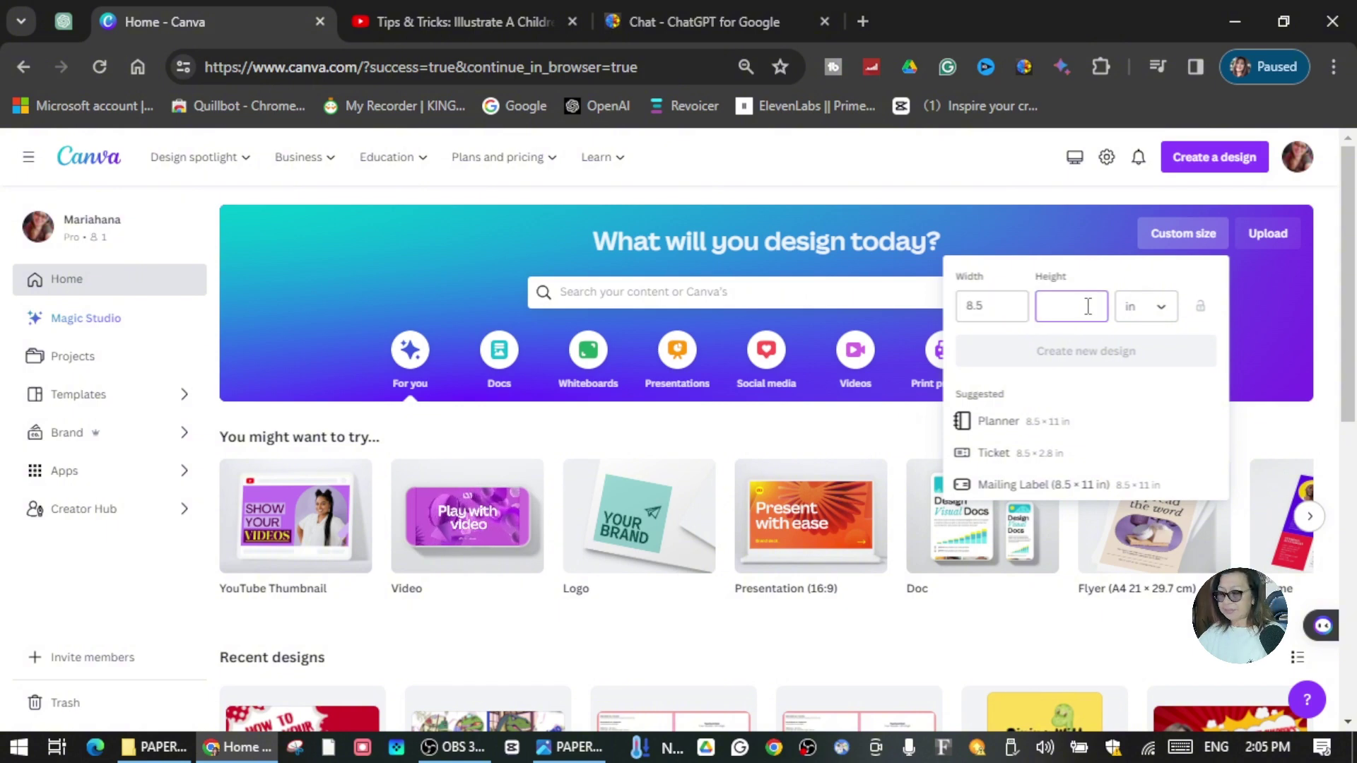
{"action": "type", "text": "11"}
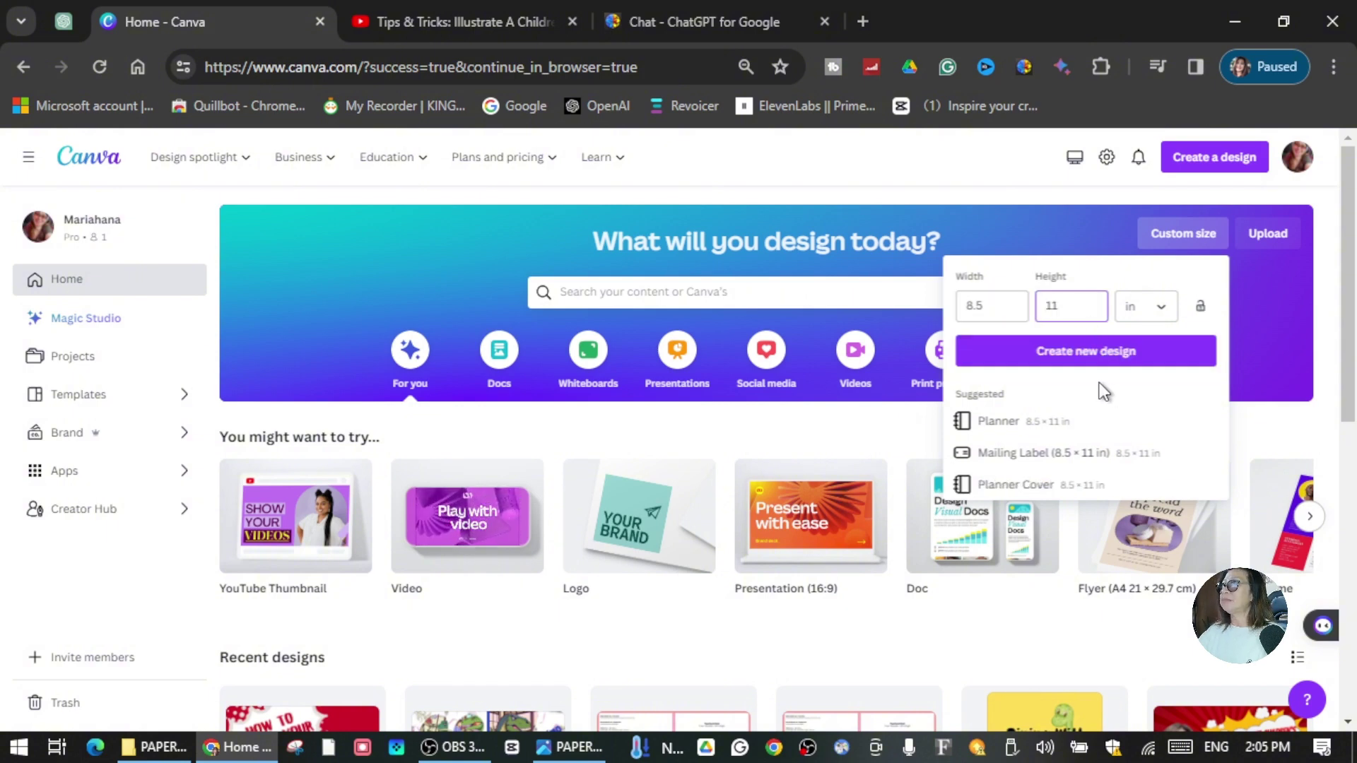
{"action": "left_click", "coordinate": [1086, 354]}
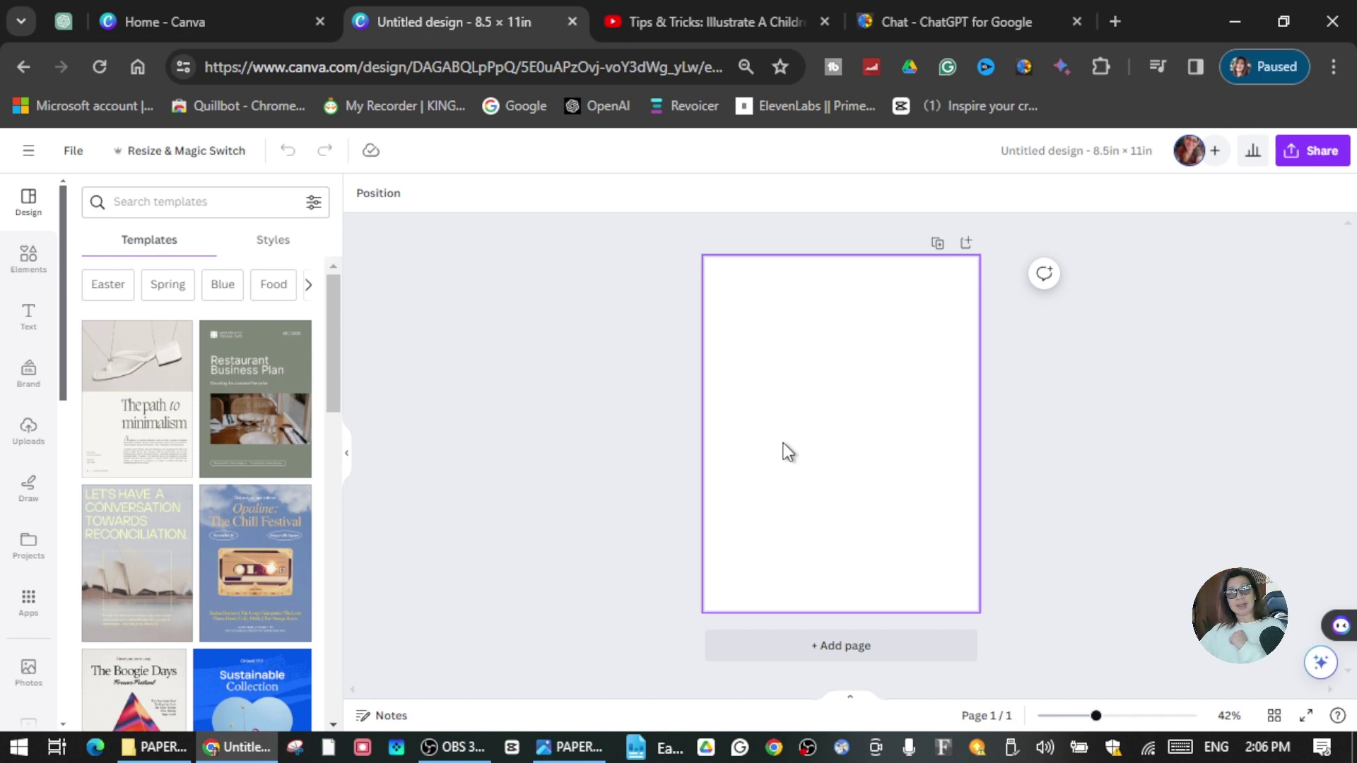
Add four blank pages after the first page of the design.
{"action": "key", "text": "ctrl+Return"}
{"action": "key", "text": "ctrl+Return"}
{"action": "key", "text": "ctrl+Return"}
{"action": "key", "text": "ctrl+Return"}
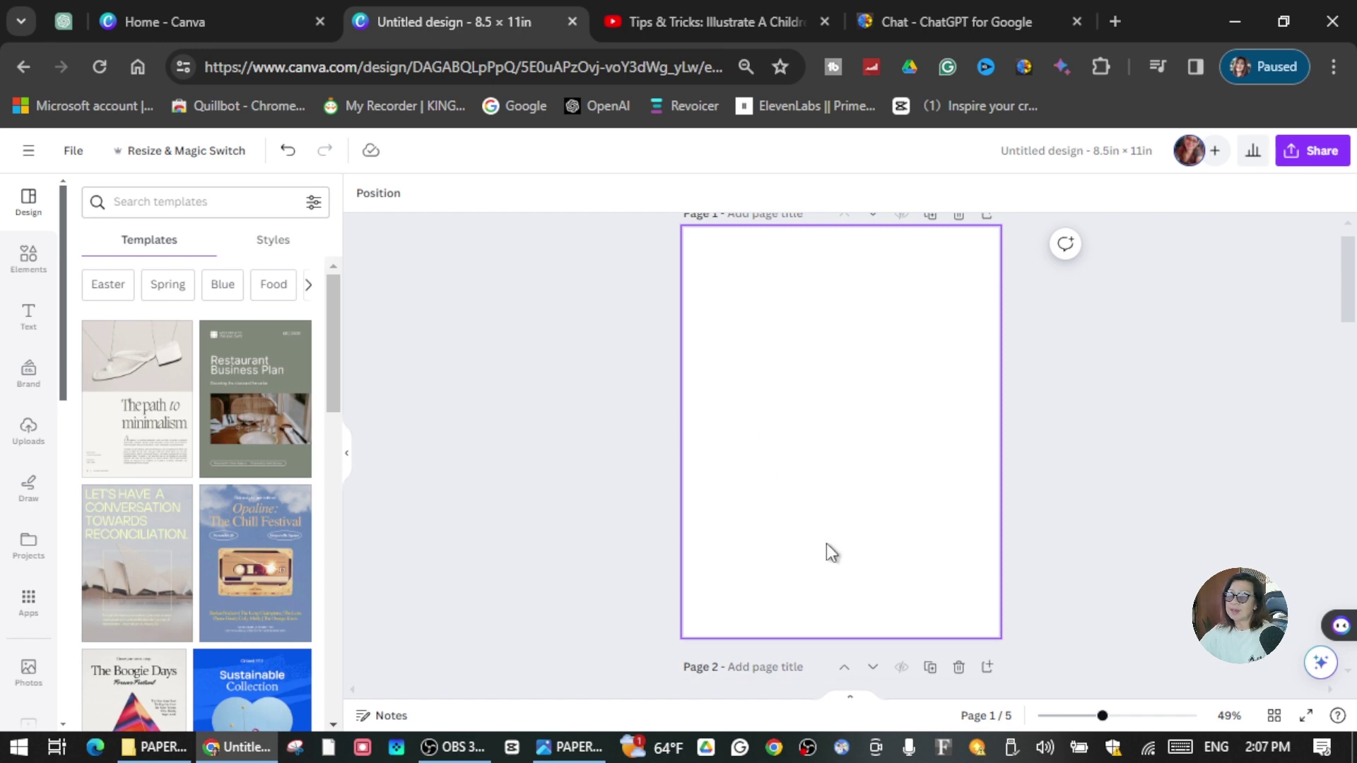
Paste the story's opening paragraph onto page 1, enlarge it to font size 29 across the page width, and place it centred in the upper half.
{"action": "right_click", "coordinate": [754, 367]}
{"action": "left_click", "coordinate": [802, 452]}
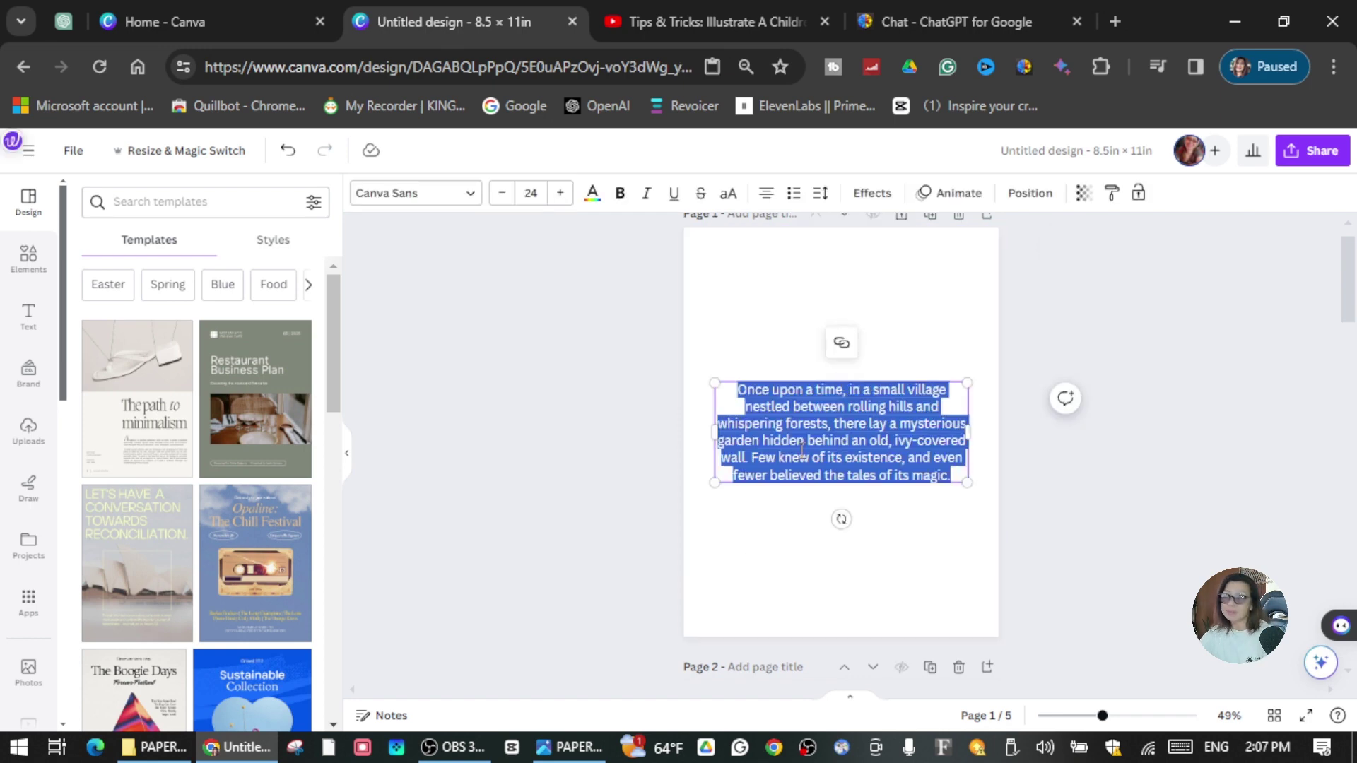
{"action": "left_click_drag", "start_coordinate": [712, 482], "coordinate": [696, 537]}
{"action": "left_click", "coordinate": [852, 429]}
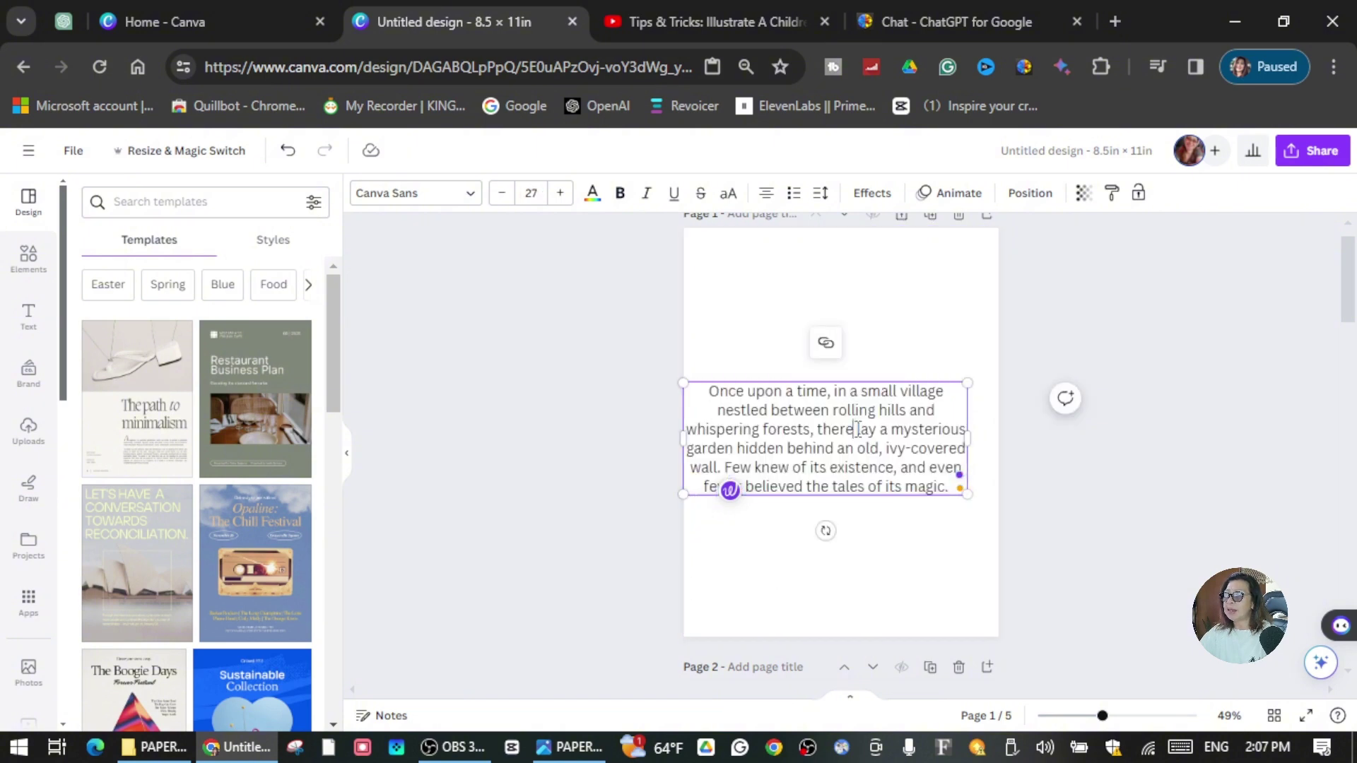
{"action": "left_click_drag", "start_coordinate": [966, 385], "coordinate": [988, 375]}
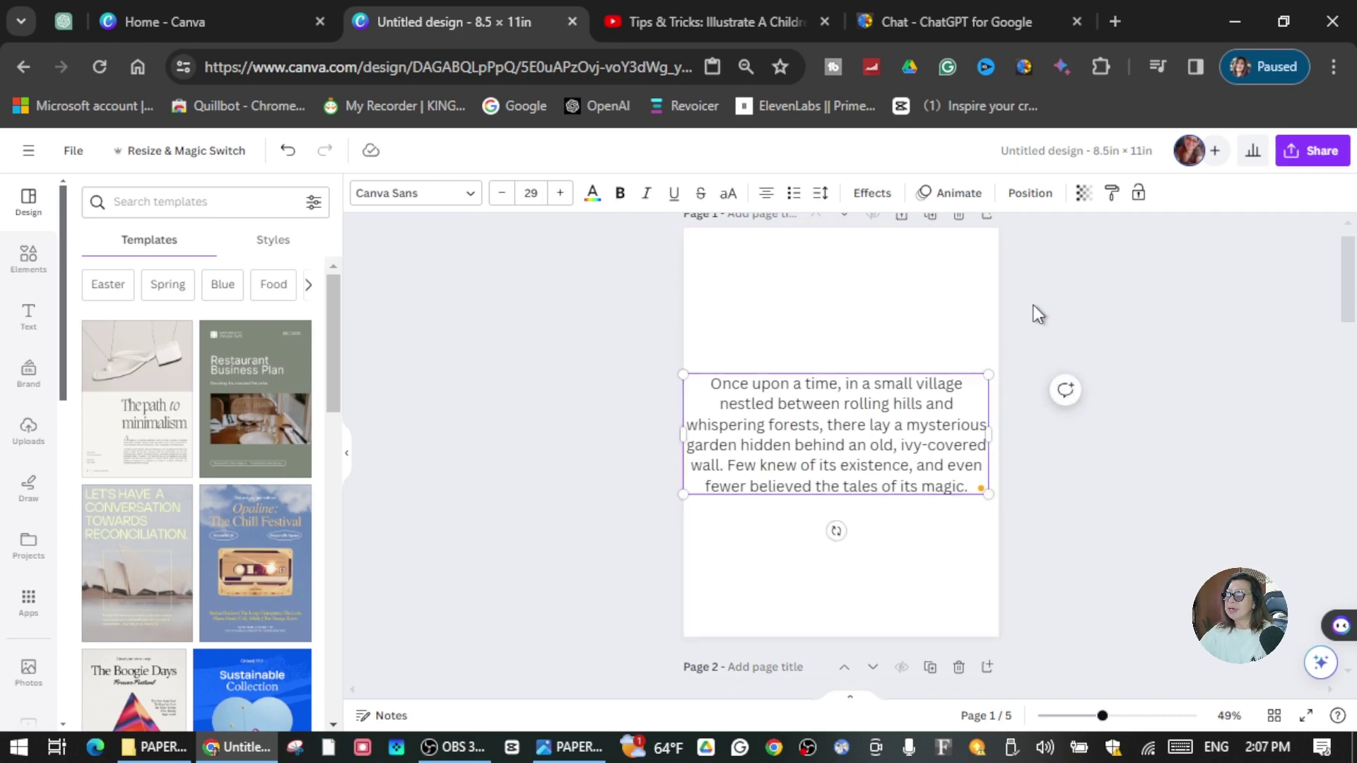
{"action": "left_click_drag", "start_coordinate": [821, 410], "coordinate": [825, 333]}
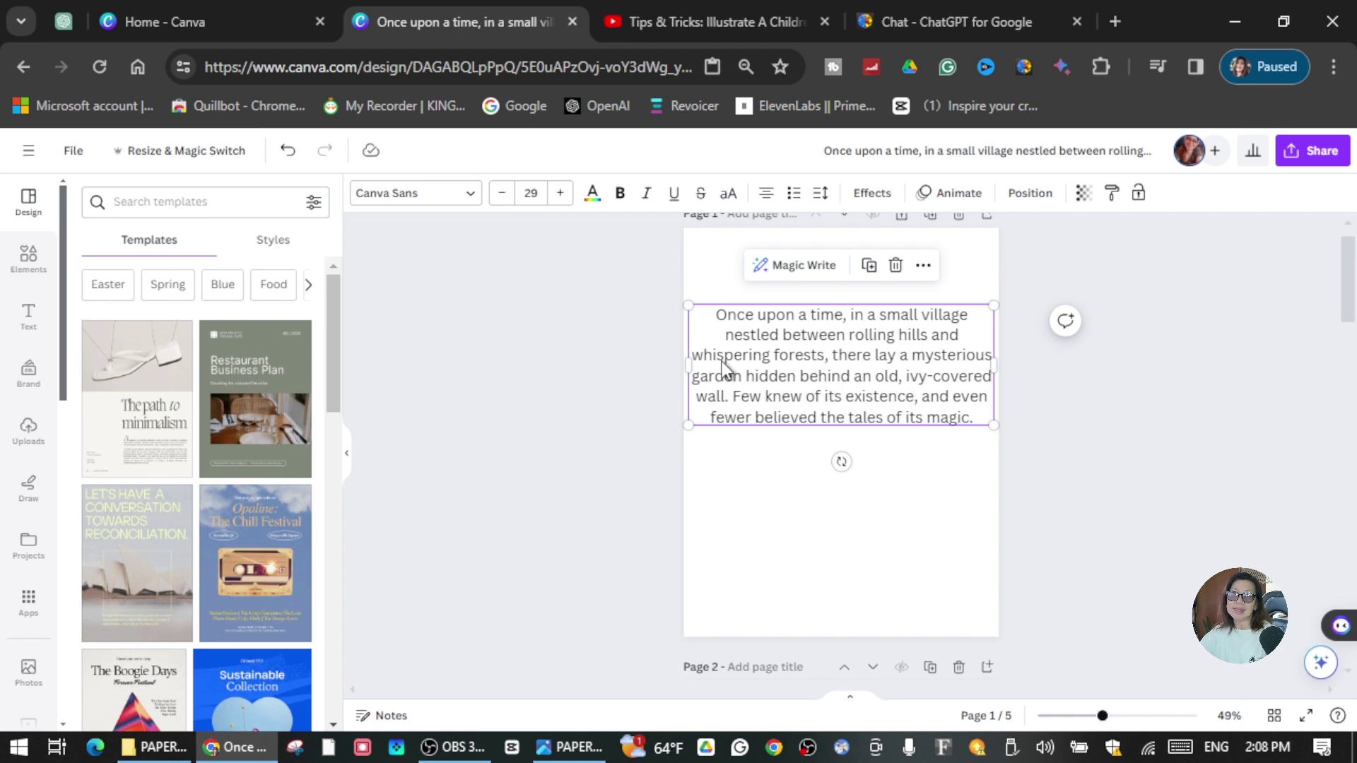
{"action": "left_click", "coordinate": [714, 450]}
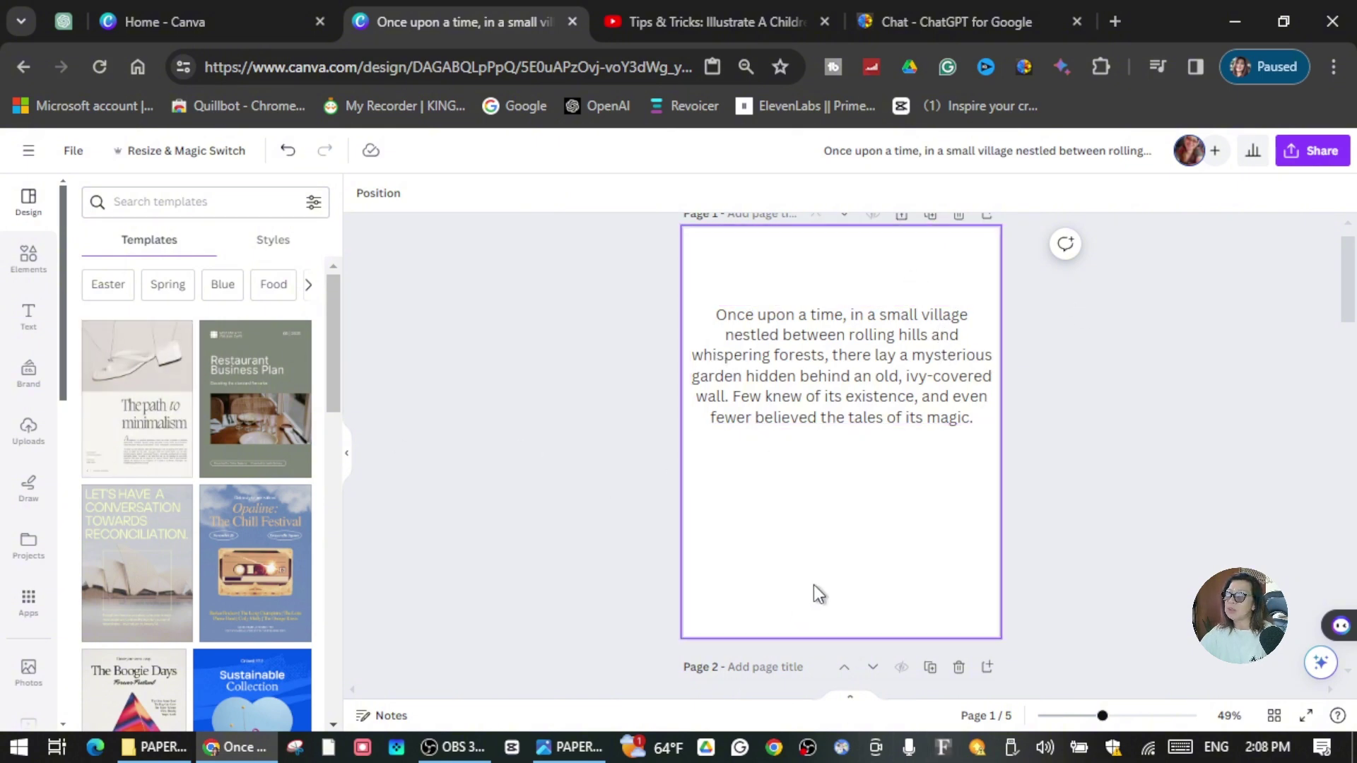
{"action": "scroll", "coordinate": [815, 578], "scroll_direction": "down", "scroll_amount": 4}
{"action": "scroll", "coordinate": [594, 516], "scroll_direction": "up", "scroll_amount": 2}
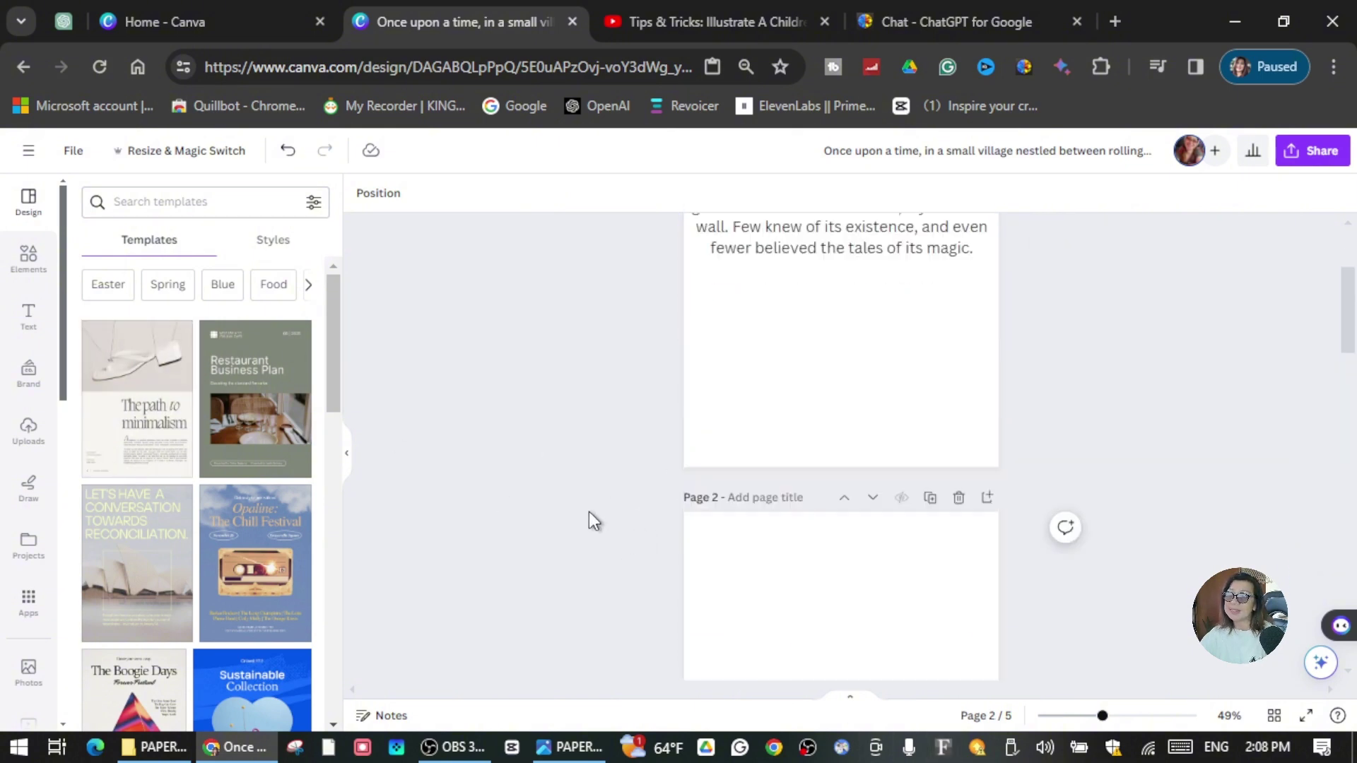
{"action": "scroll", "coordinate": [589, 511], "scroll_direction": "up", "scroll_amount": 2}
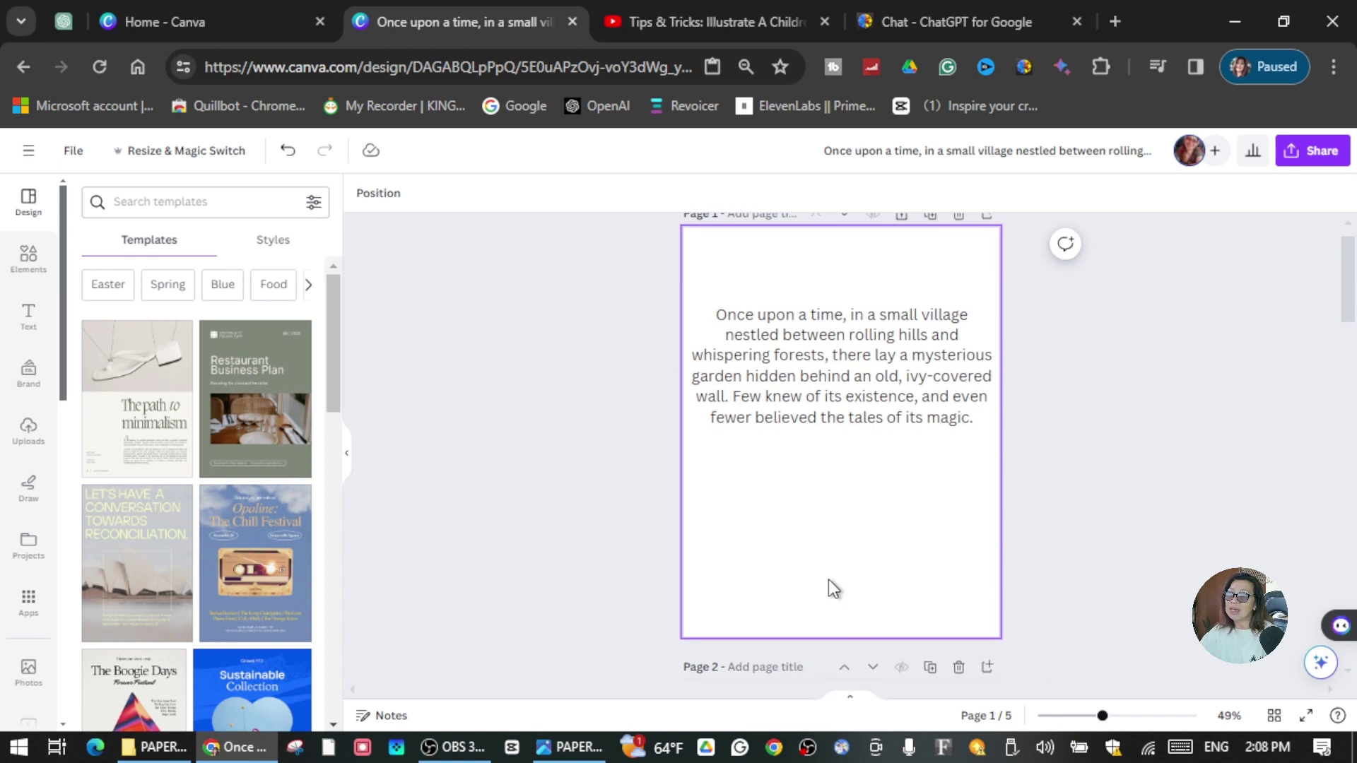
Search the elements for "small village" and place the village graphic with two houses and villagers below the paragraph on page 1.
{"action": "left_click", "coordinate": [29, 262]}
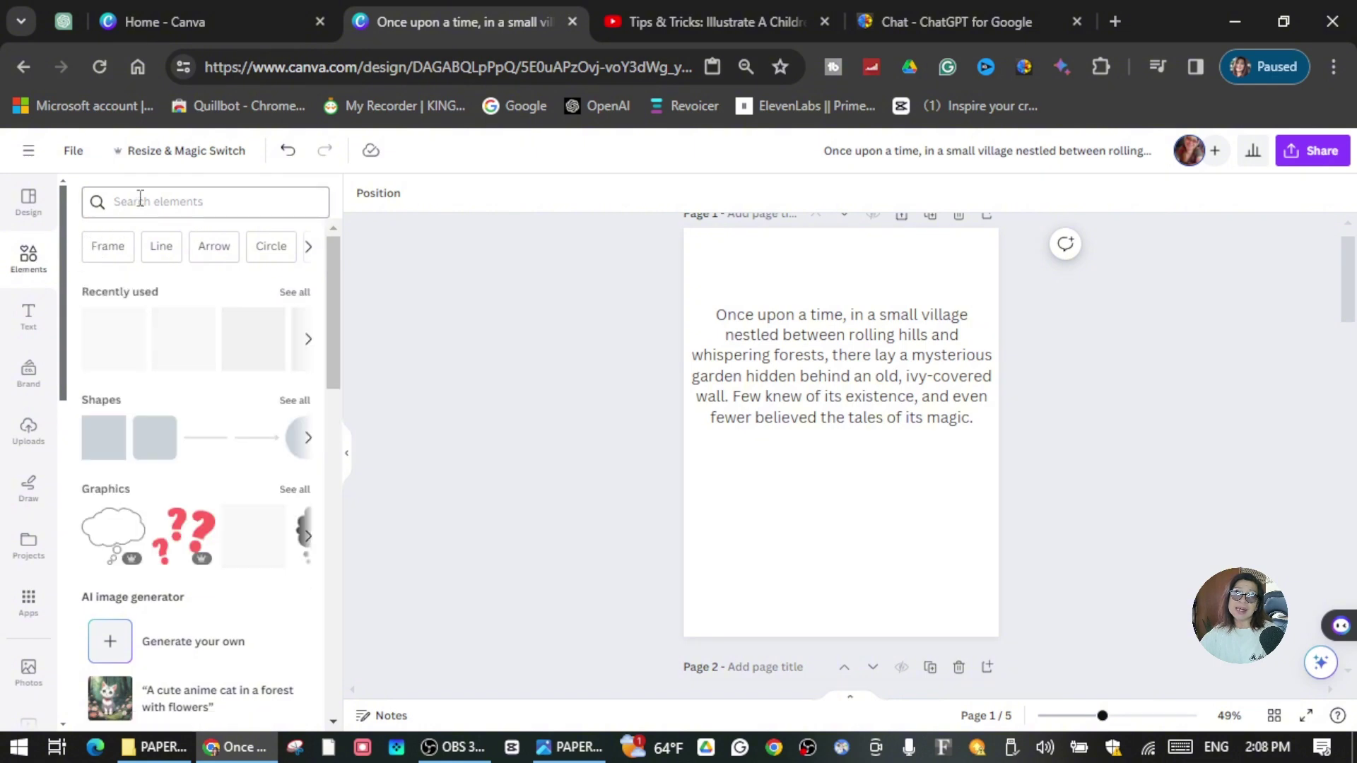
{"action": "left_click", "coordinate": [140, 200]}
{"action": "type", "text": "small"}
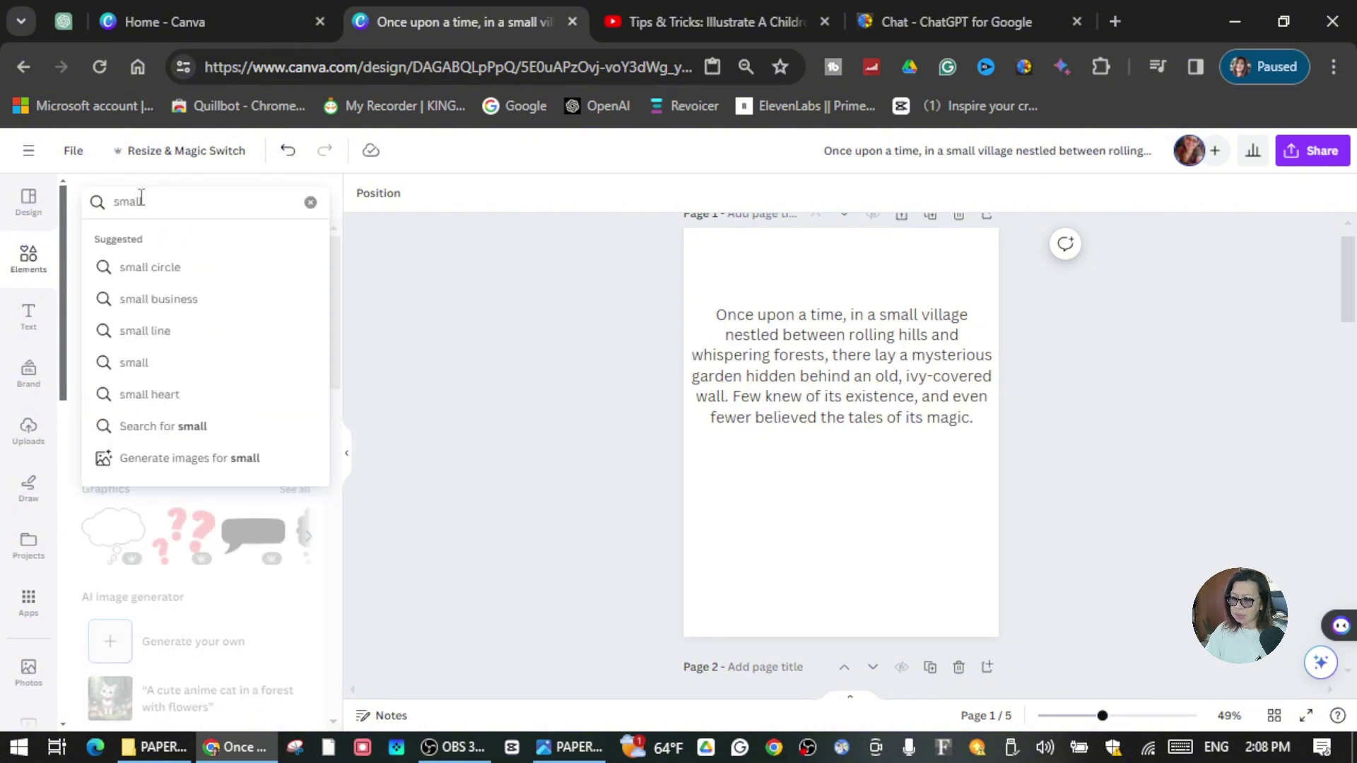
{"action": "type", "text": " village"}
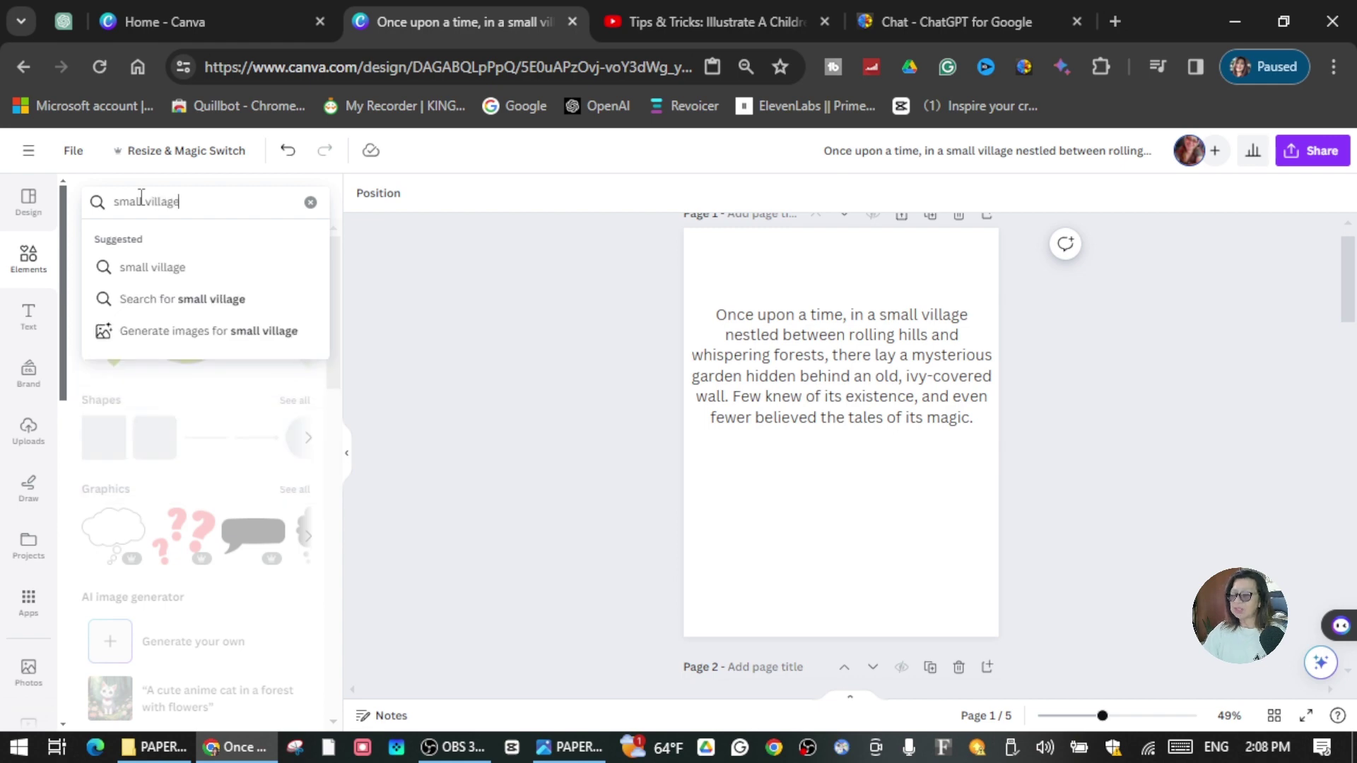
{"action": "key", "text": "Return"}
{"action": "left_click", "coordinate": [277, 379]}
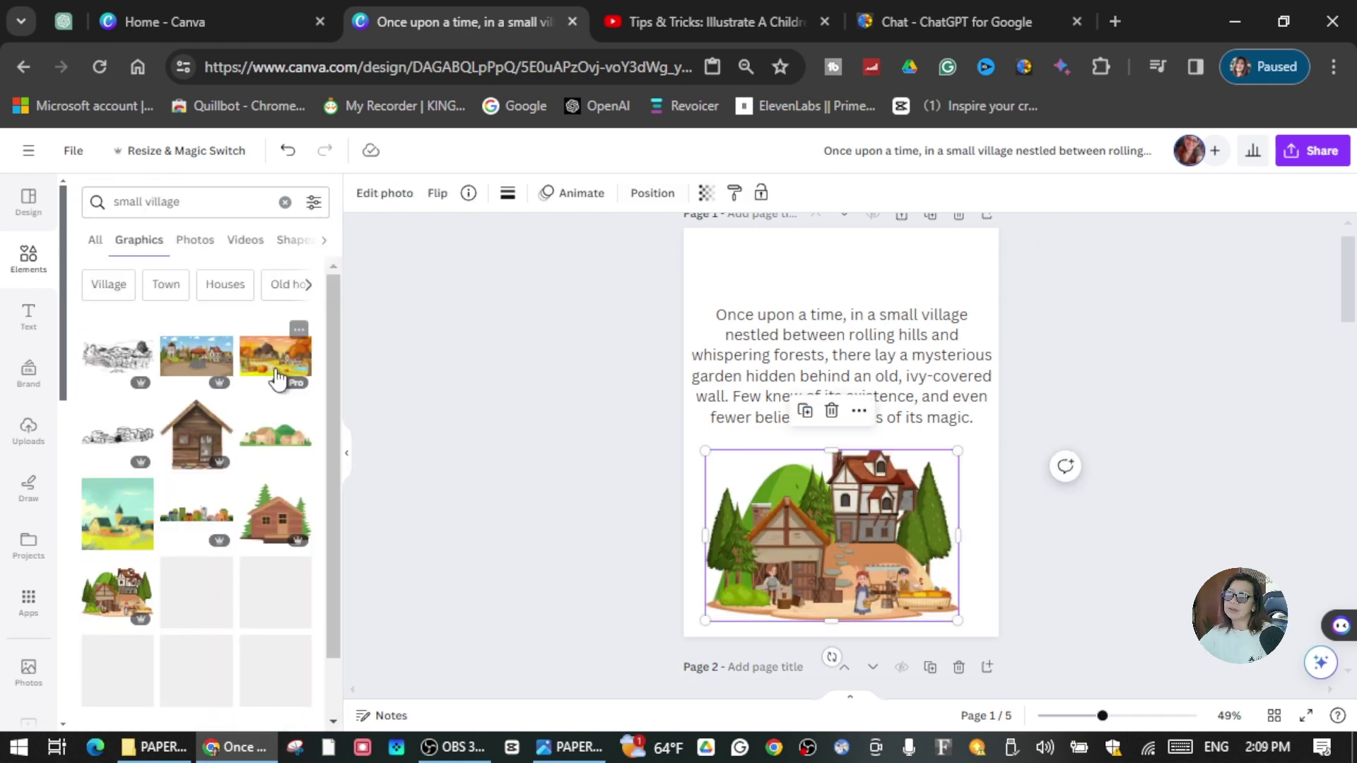
Switch the graphics search to the suggested term "Village" and replace page 1's village graphic with the riverside scene of three colourful houses.
{"action": "scroll", "coordinate": [277, 380], "scroll_direction": "down", "scroll_amount": 3}
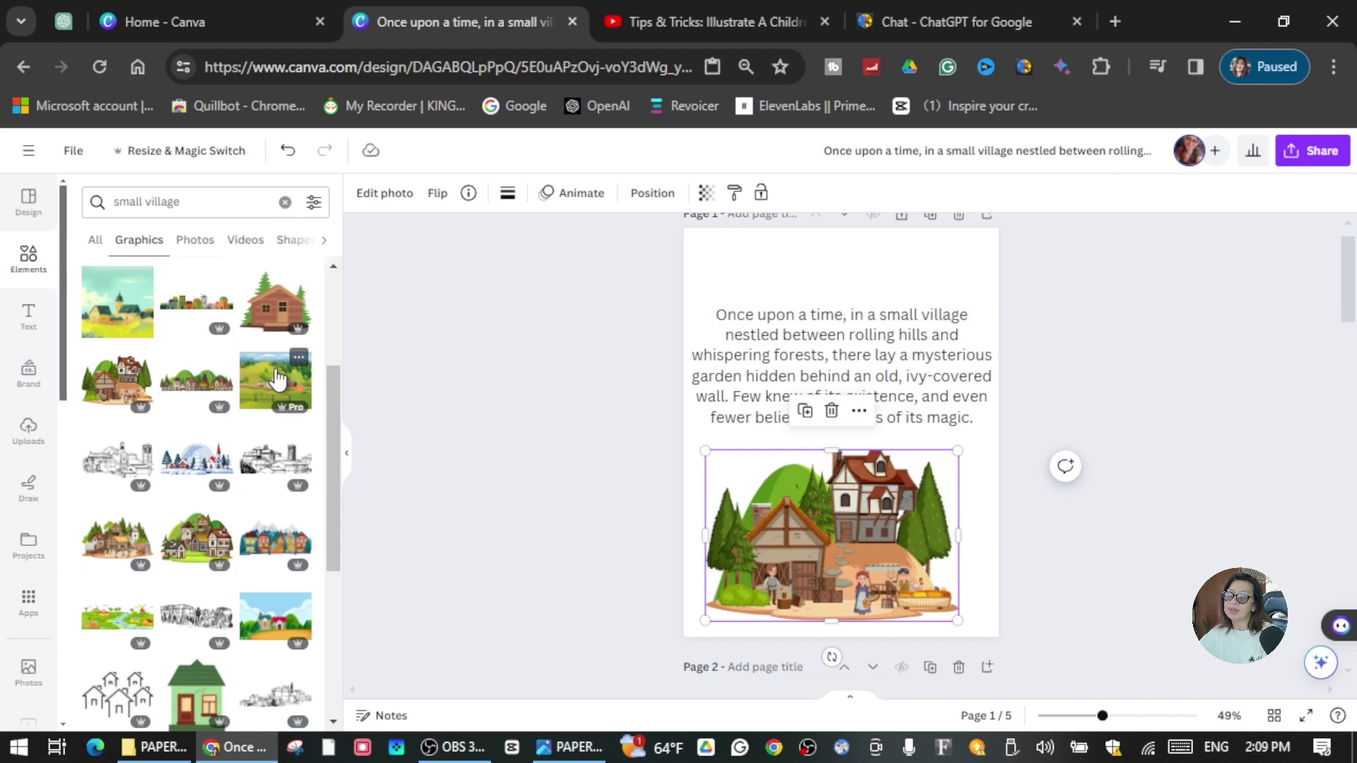
{"action": "scroll", "coordinate": [278, 380], "scroll_direction": "up", "scroll_amount": 3}
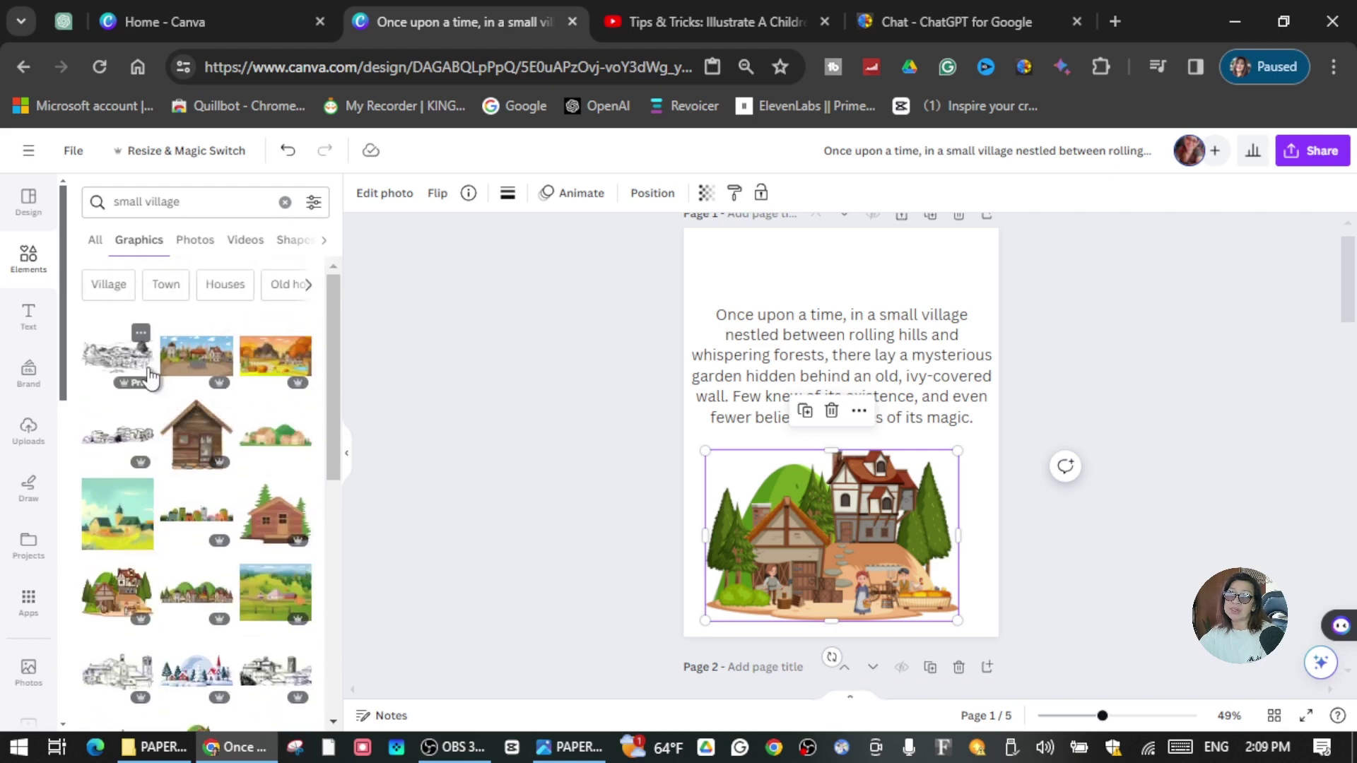
{"action": "left_click", "coordinate": [102, 290]}
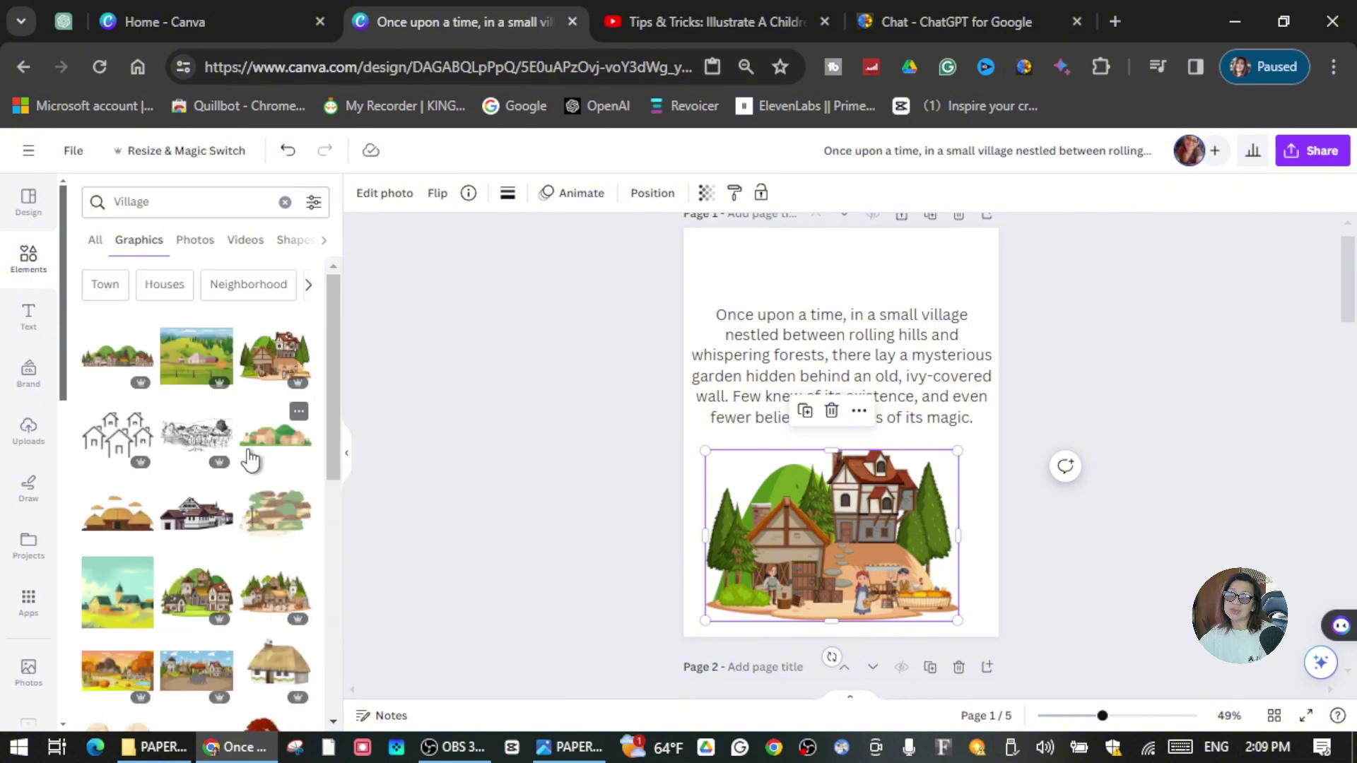
{"action": "scroll", "coordinate": [249, 459], "scroll_direction": "down", "scroll_amount": 5}
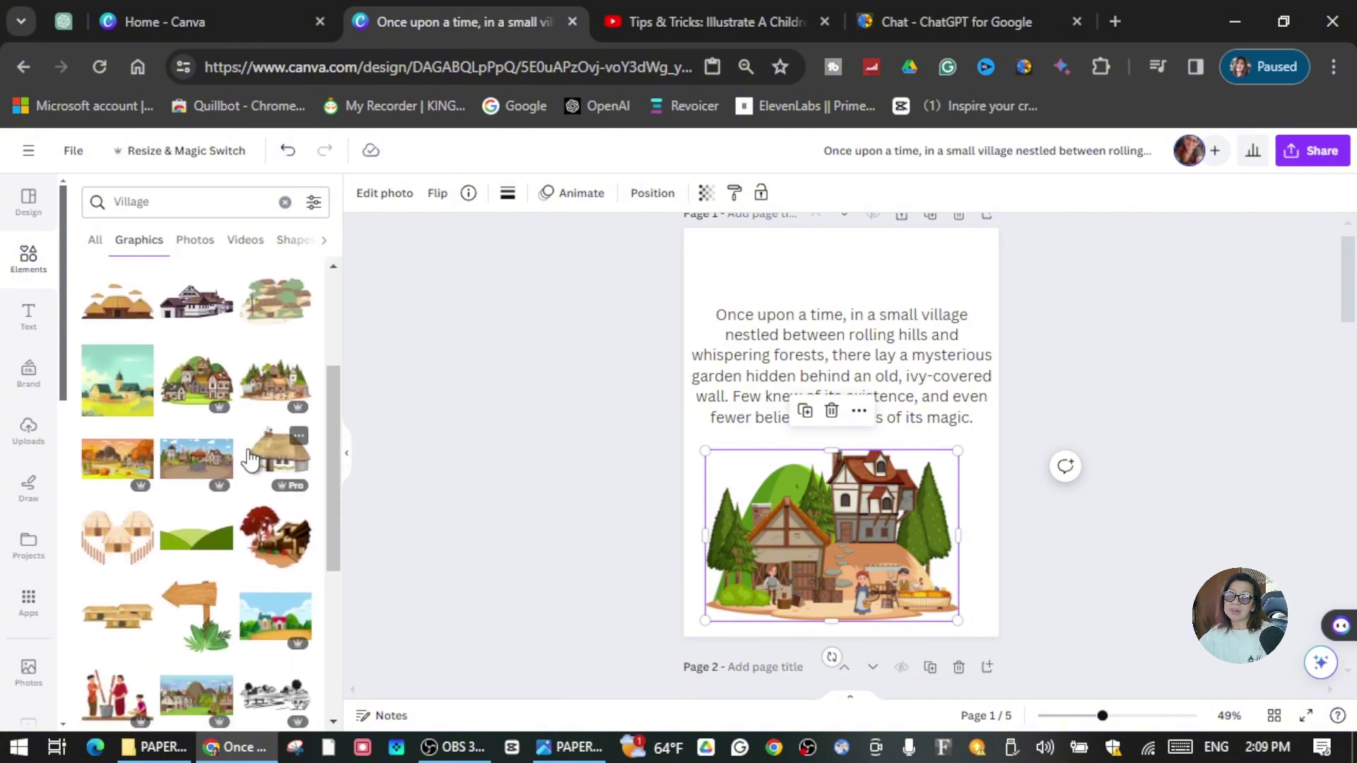
{"action": "scroll", "coordinate": [249, 459], "scroll_direction": "down", "scroll_amount": 3}
{"action": "scroll", "coordinate": [249, 459], "scroll_direction": "down", "scroll_amount": 2}
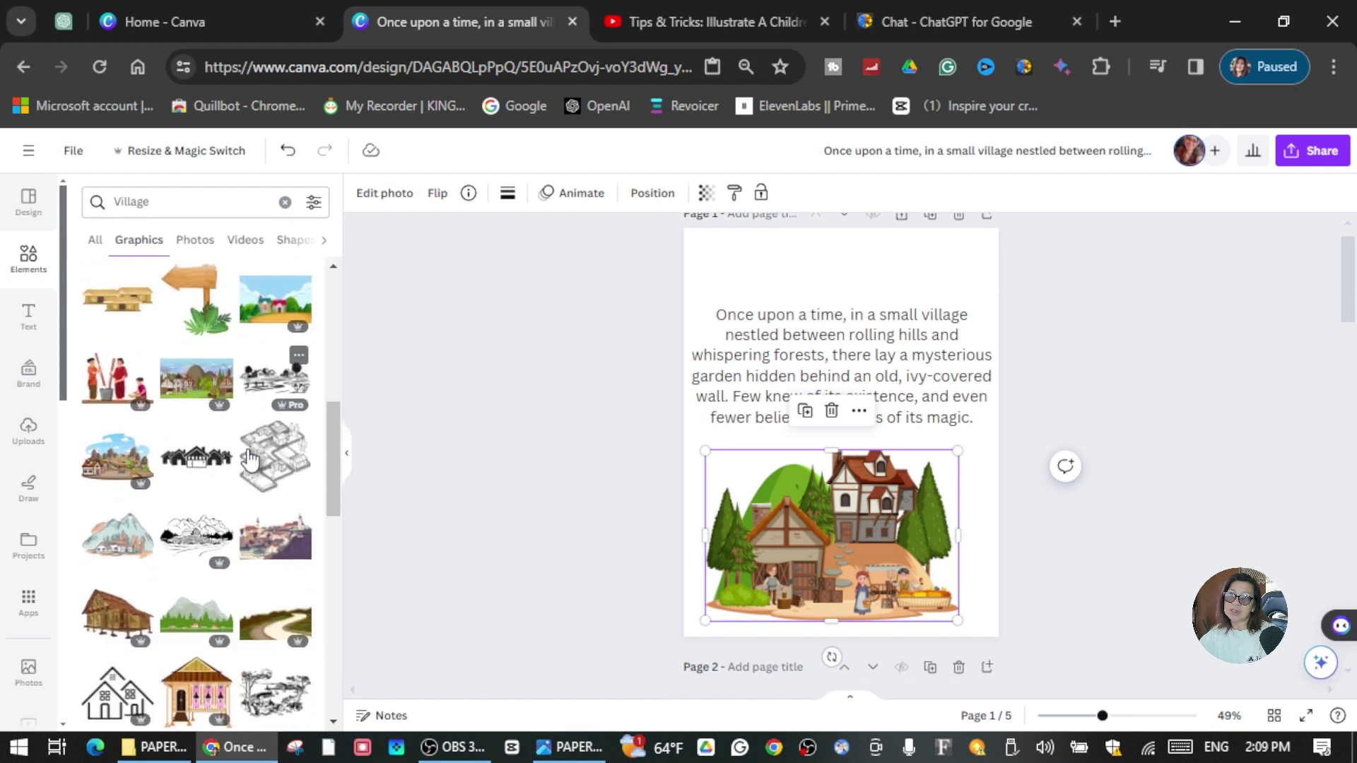
{"action": "scroll", "coordinate": [249, 459], "scroll_direction": "down", "scroll_amount": 3}
{"action": "scroll", "coordinate": [100, 509], "scroll_direction": "down", "scroll_amount": 3}
{"action": "left_click", "coordinate": [100, 509]}
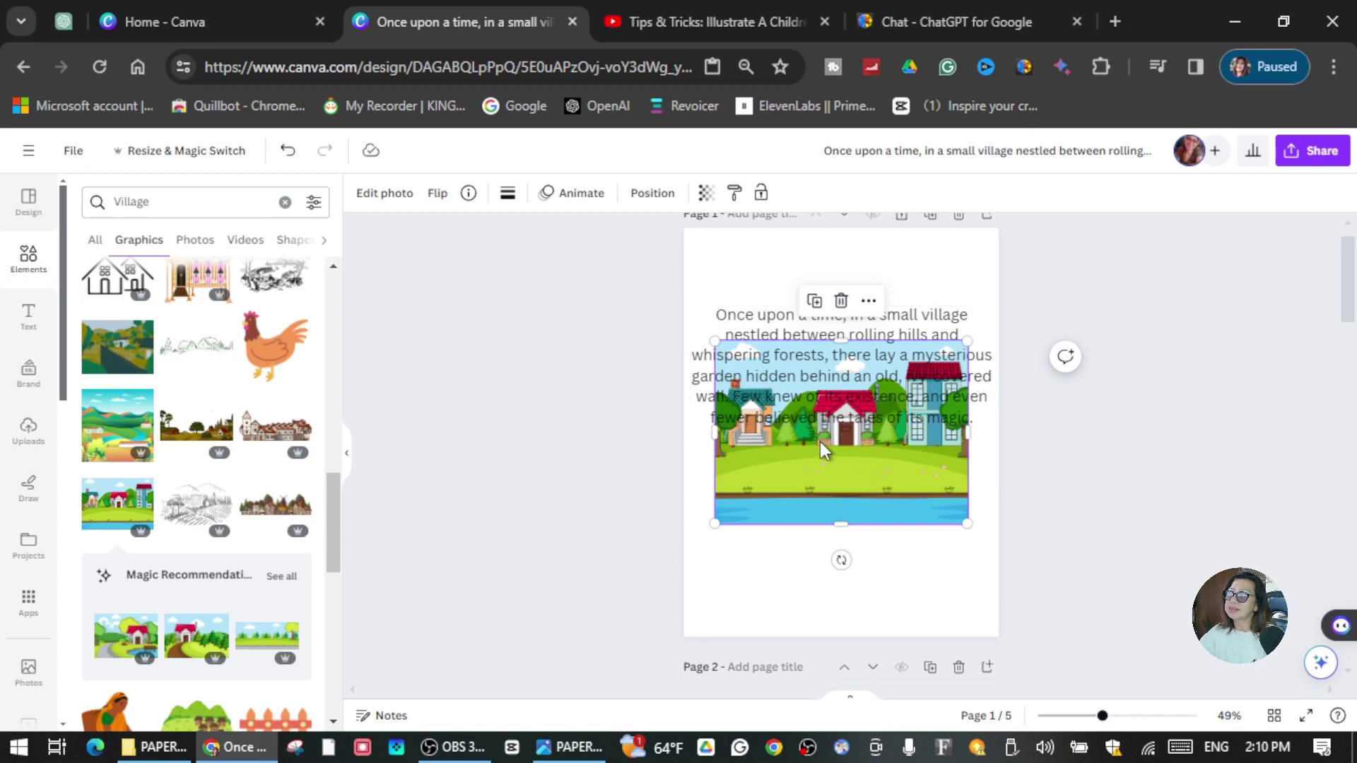
Move the riverside village scene to page 2, align it with the page's left edge and enlarge it to cover the full page.
{"action": "scroll", "coordinate": [892, 452], "scroll_direction": "down", "scroll_amount": 3}
{"action": "left_click_drag", "start_coordinate": [920, 267], "coordinate": [923, 636]}
{"action": "scroll", "coordinate": [778, 537], "scroll_direction": "down", "scroll_amount": 3}
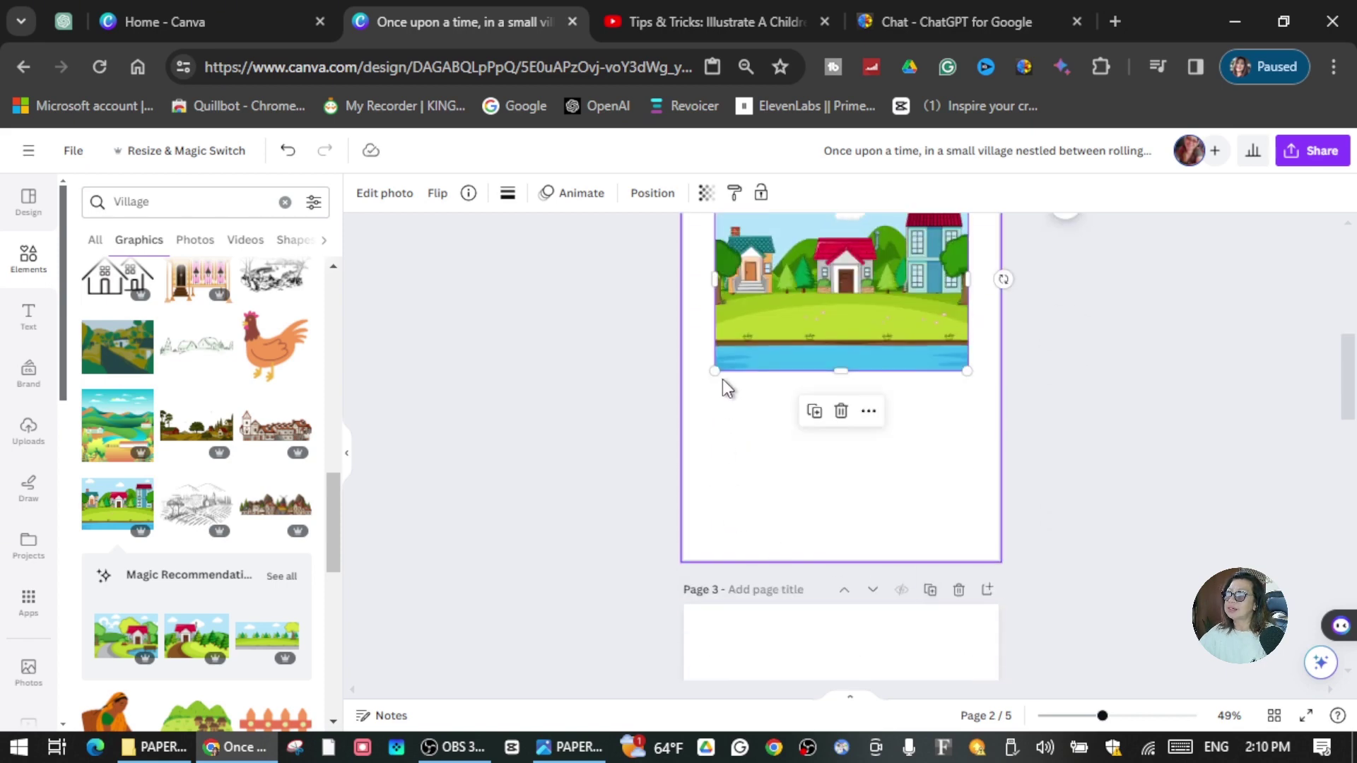
{"action": "left_click_drag", "start_coordinate": [715, 370], "coordinate": [733, 463]}
{"action": "left_click_drag", "start_coordinate": [978, 475], "coordinate": [1149, 721]}
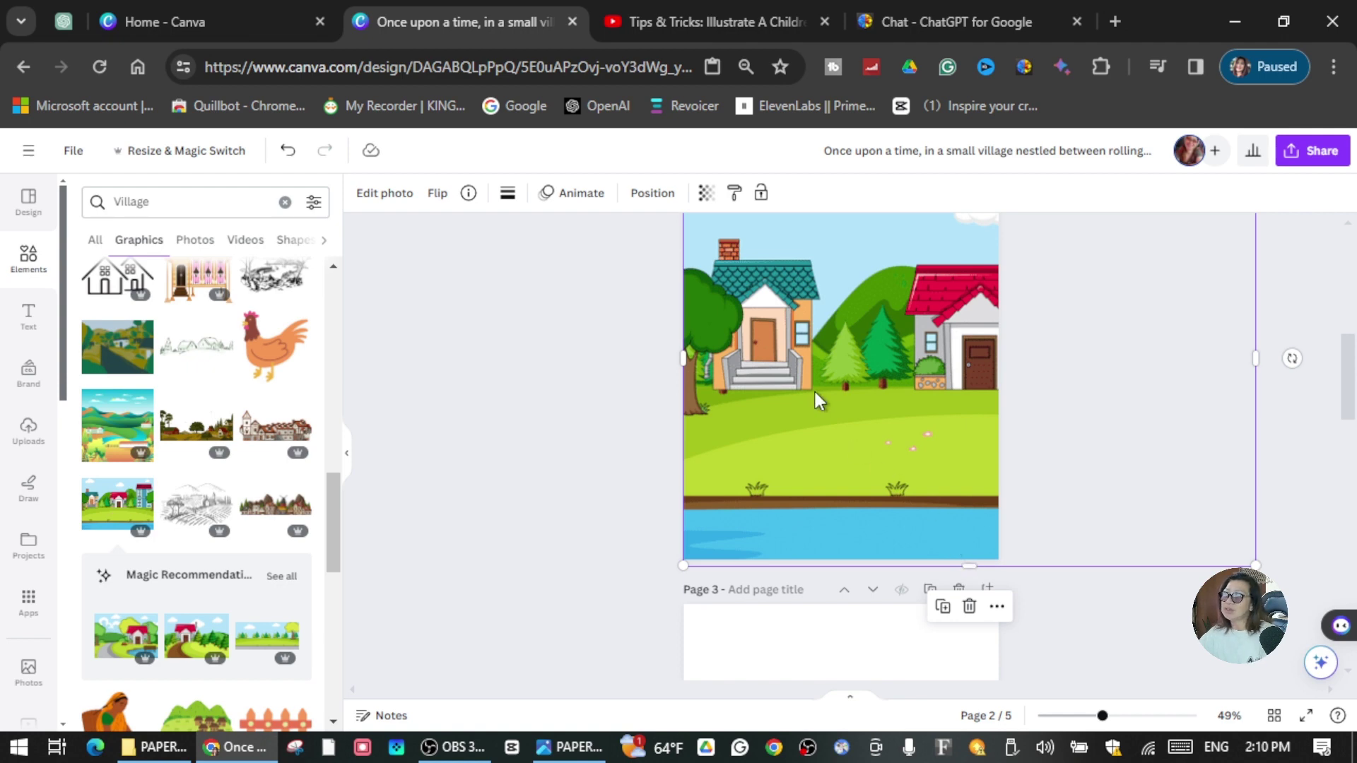
{"action": "scroll", "coordinate": [1131, 428], "scroll_direction": "up", "scroll_amount": 3}
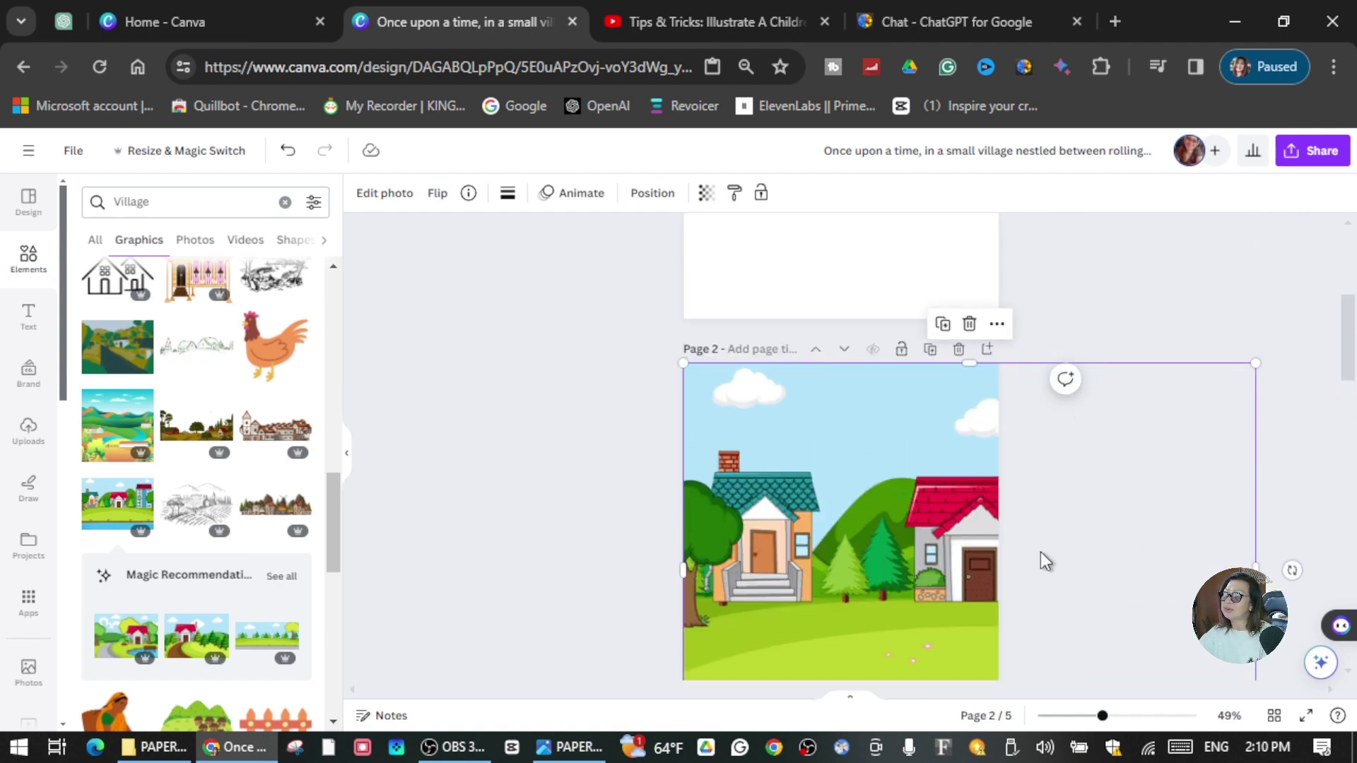
Shift the village scene on page 2 slightly left to show more of the red-roofed house, keeping the page fully covered.
{"action": "scroll", "coordinate": [990, 495], "scroll_direction": "down", "scroll_amount": 3}
{"action": "left_click_drag", "start_coordinate": [889, 393], "coordinate": [874, 421]}
{"action": "scroll", "coordinate": [954, 400], "scroll_direction": "up", "scroll_amount": 3}
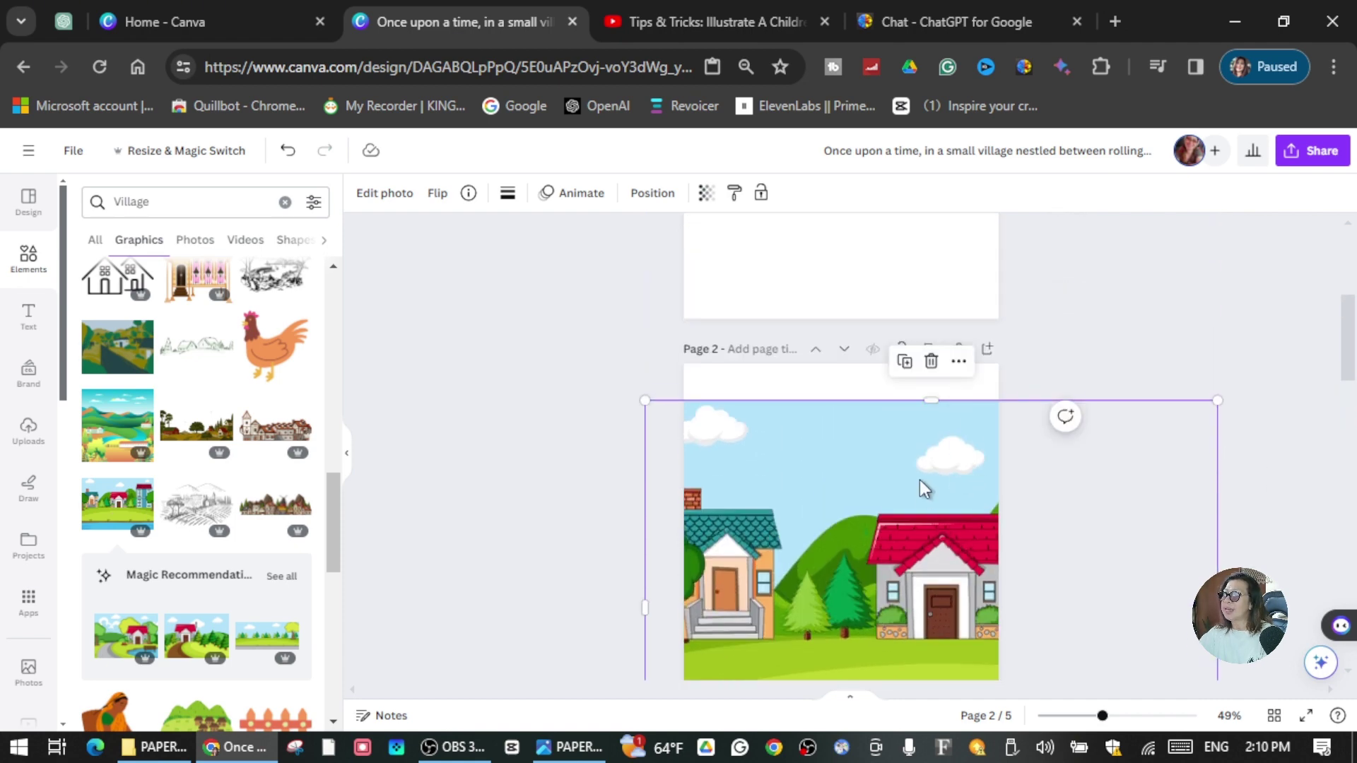
{"action": "scroll", "coordinate": [923, 463], "scroll_direction": "up", "scroll_amount": 5}
{"action": "left_click", "coordinate": [811, 535]}
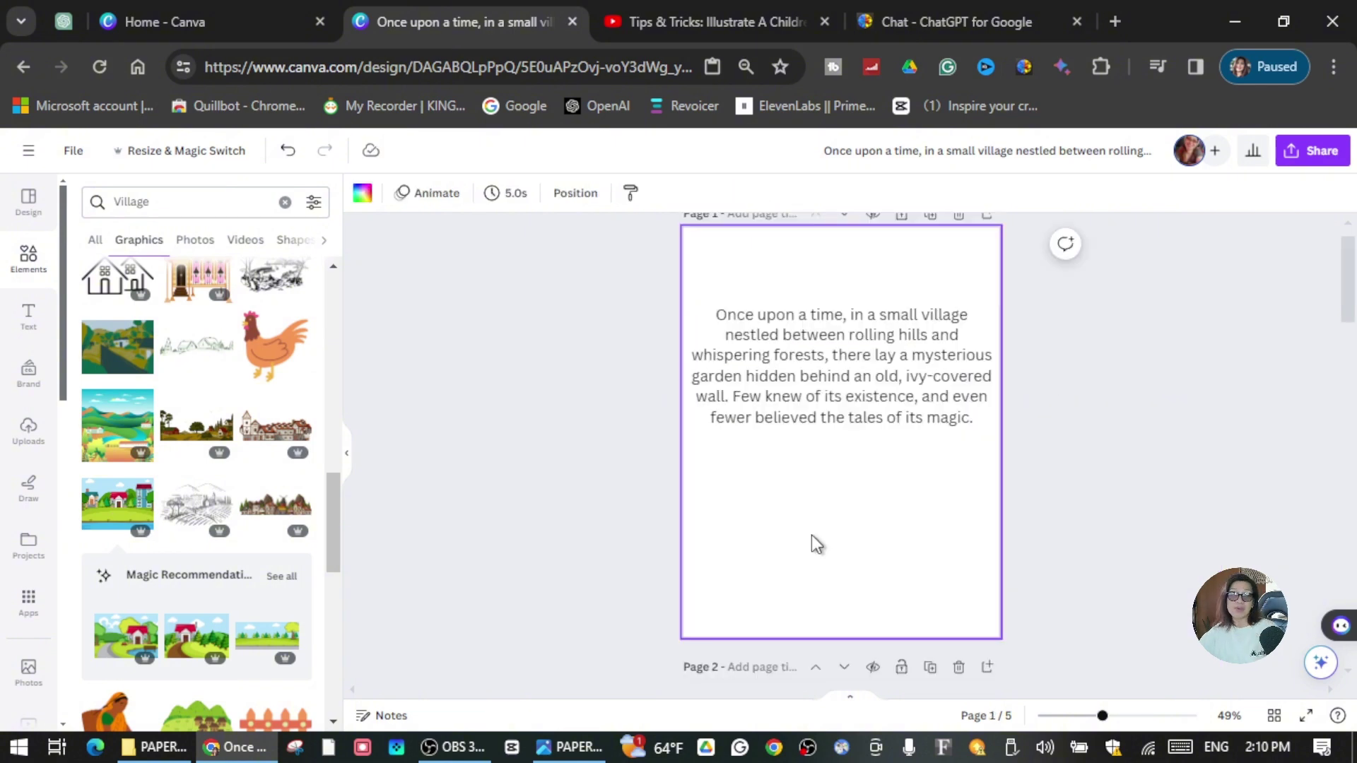
{"action": "scroll", "coordinate": [816, 620], "scroll_direction": "down", "scroll_amount": 5}
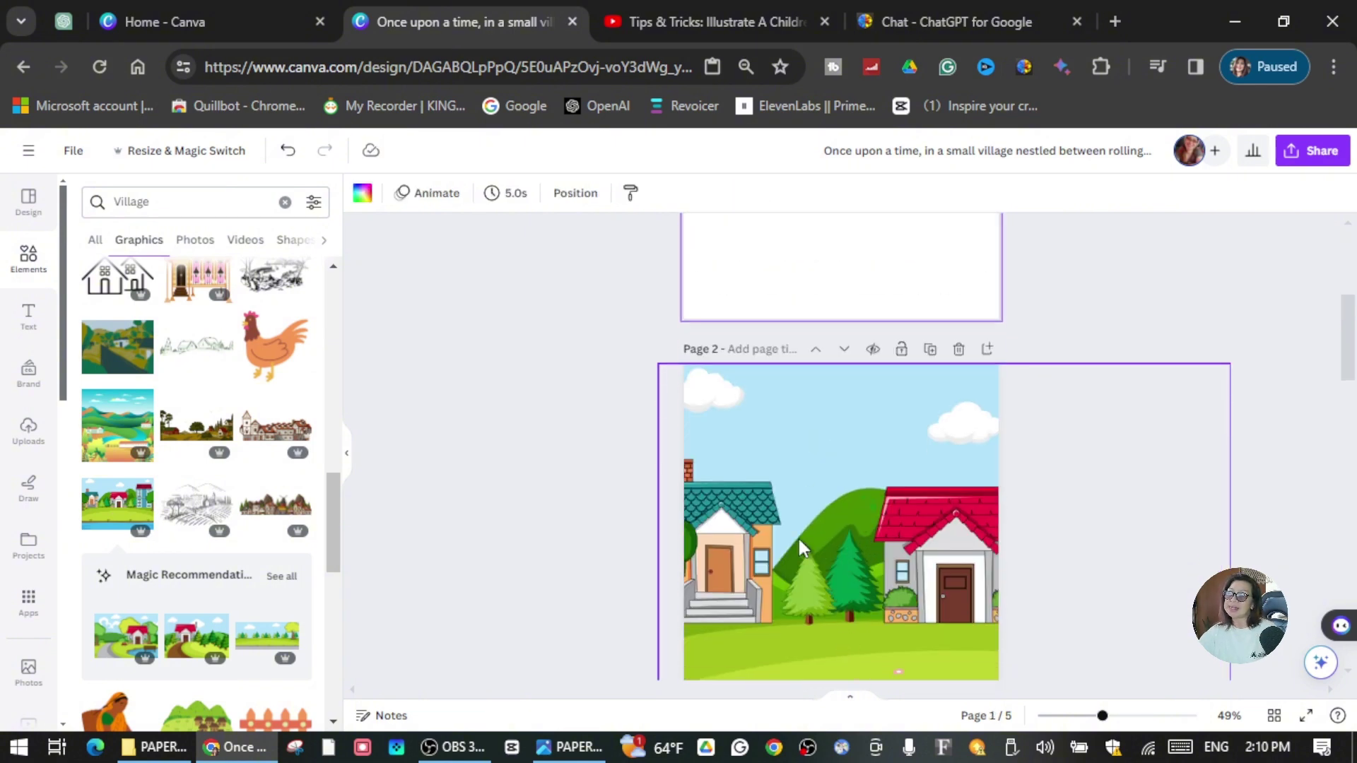
{"action": "scroll", "coordinate": [817, 495], "scroll_direction": "down", "scroll_amount": 3}
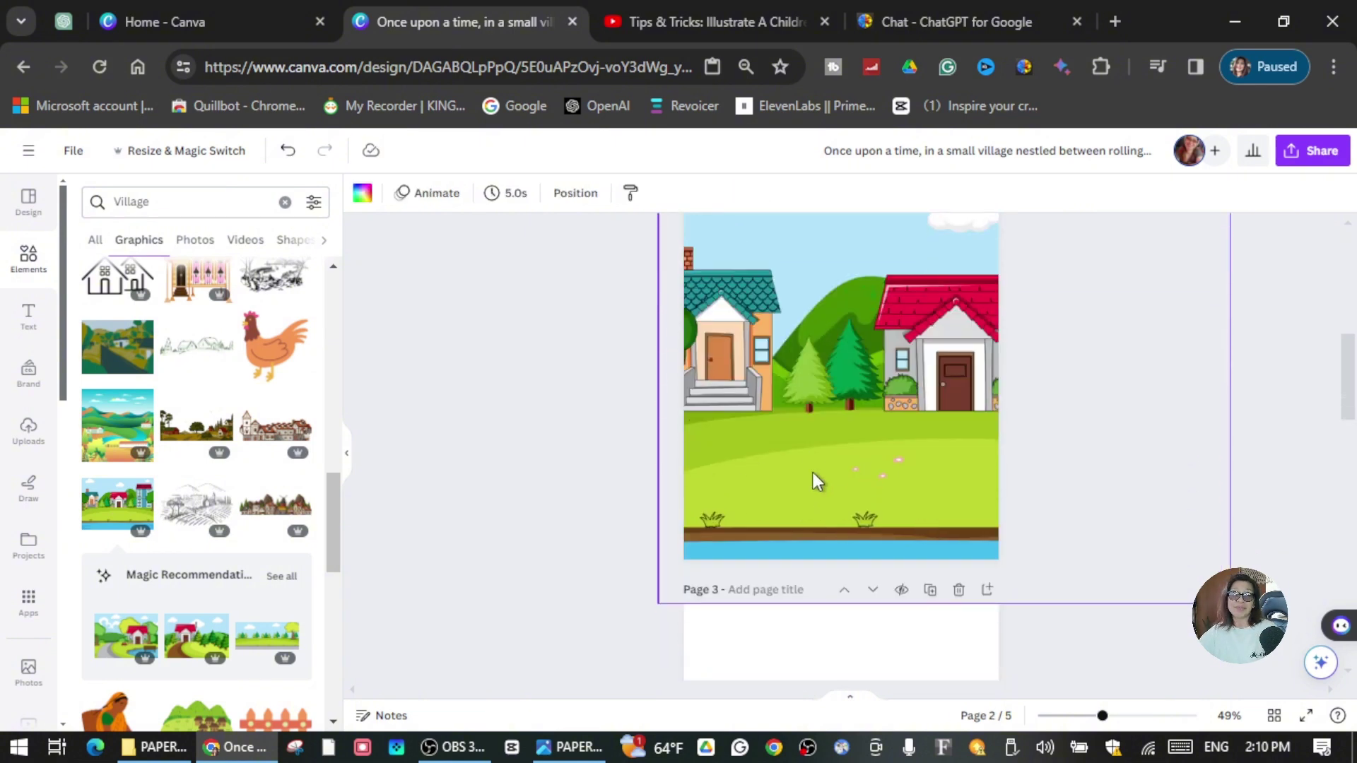
Copy the entire opening story paragraph from page 1.
{"action": "scroll", "coordinate": [791, 469], "scroll_direction": "up", "scroll_amount": 8}
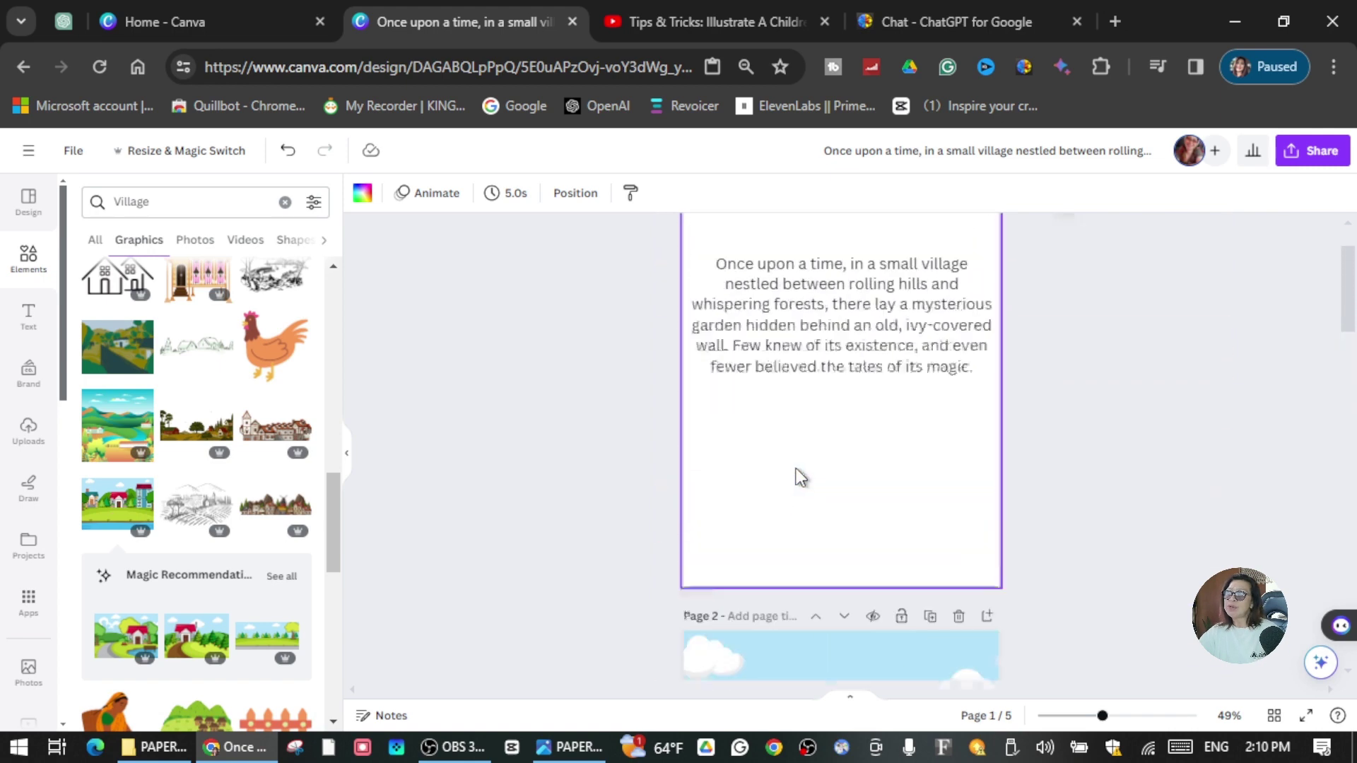
{"action": "left_click", "coordinate": [721, 349]}
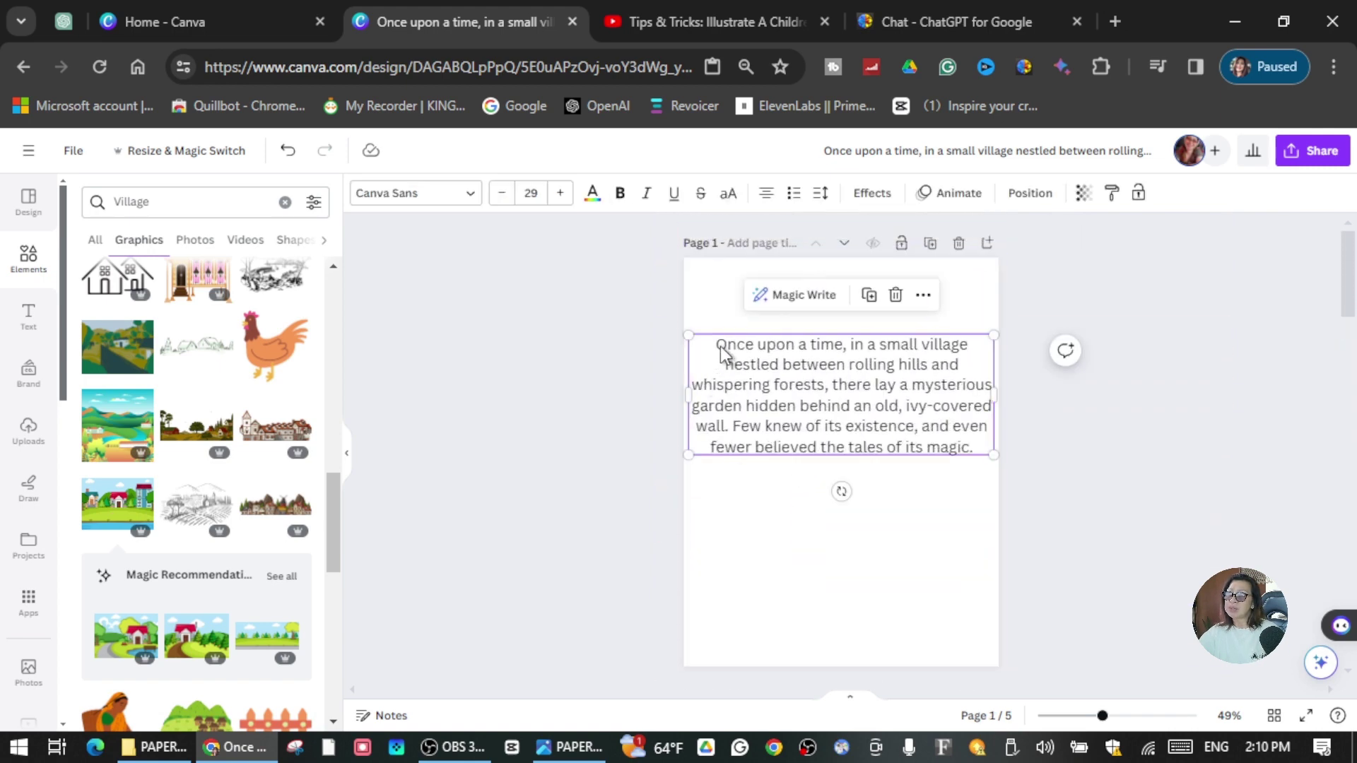
{"action": "double_click", "coordinate": [720, 347]}
{"action": "right_click", "coordinate": [722, 346]}
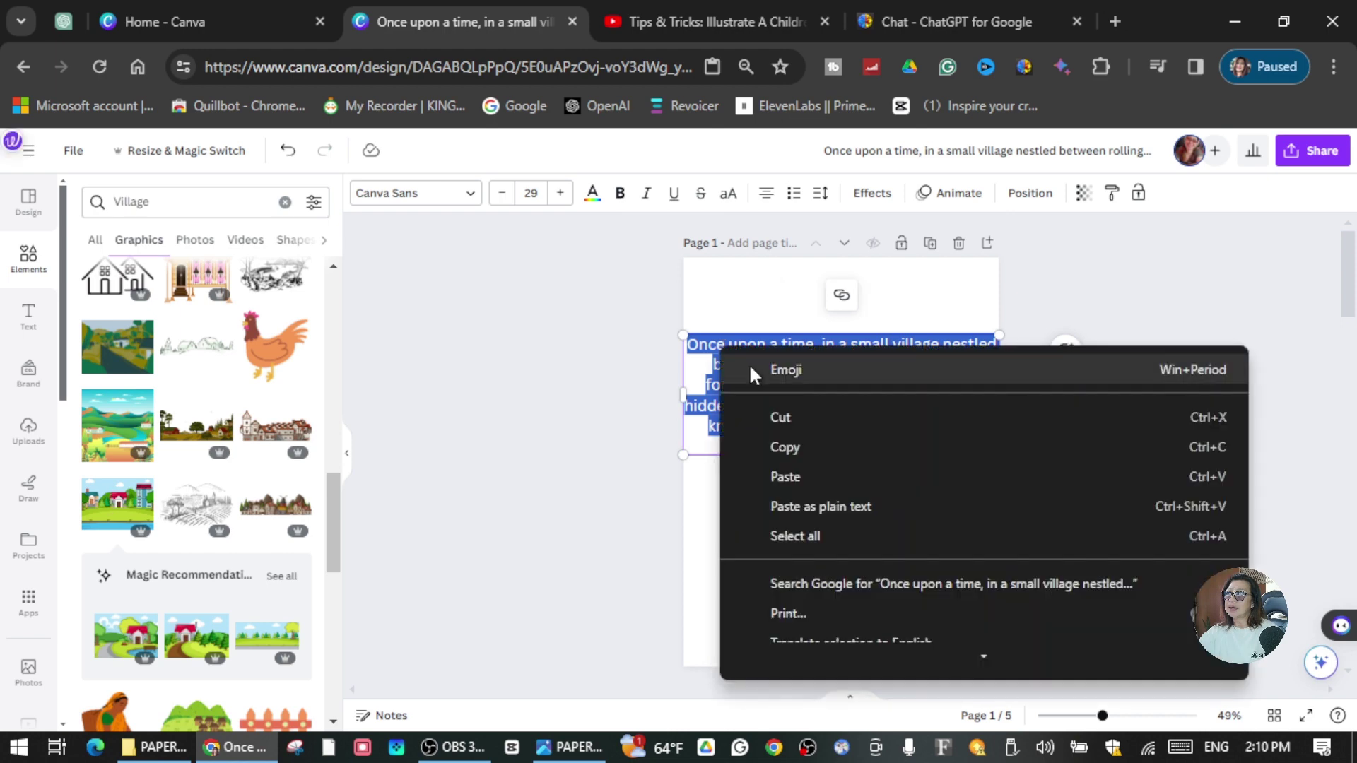
{"action": "left_click", "coordinate": [833, 447]}
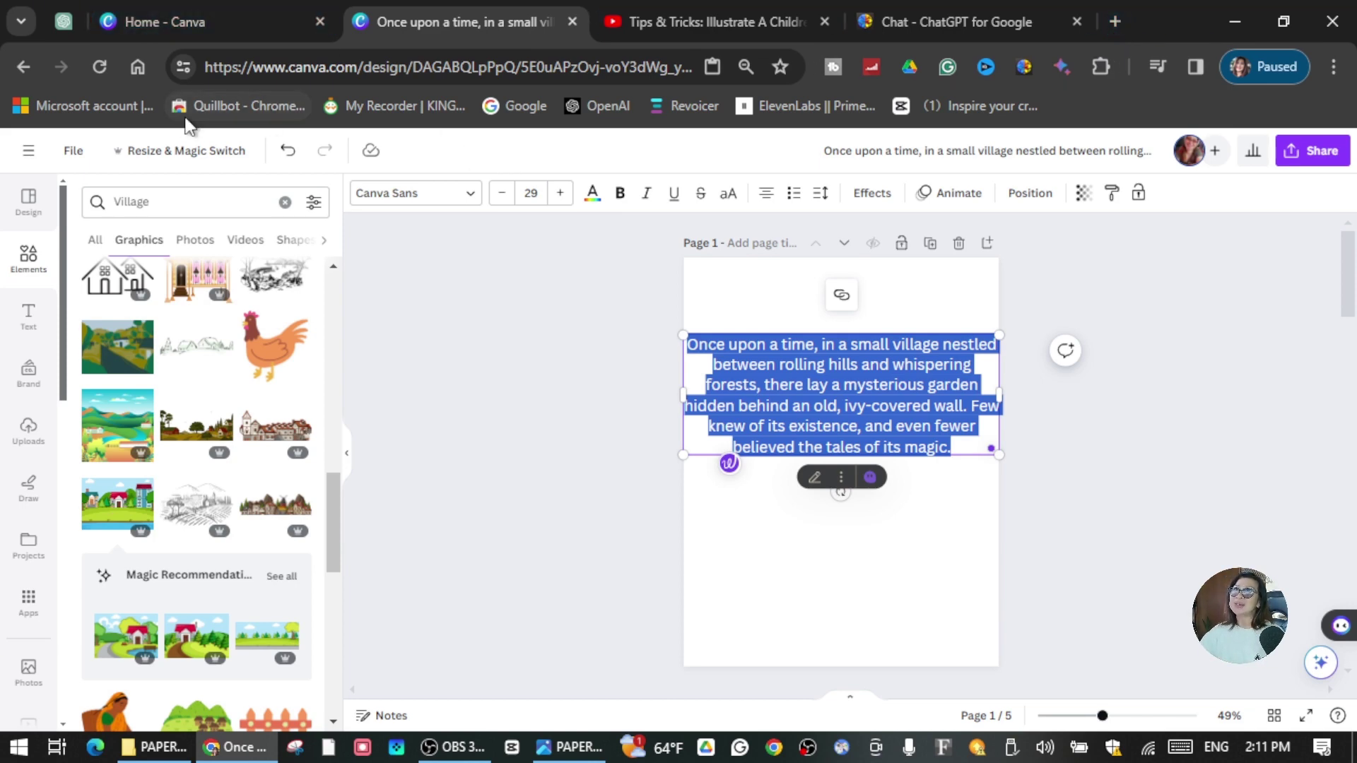
Open QuillBot, paste the story paragraph into the paraphraser, paraphrase it in Standard mode and dismiss the Google sign-in offer.
{"action": "left_click", "coordinate": [251, 111]}
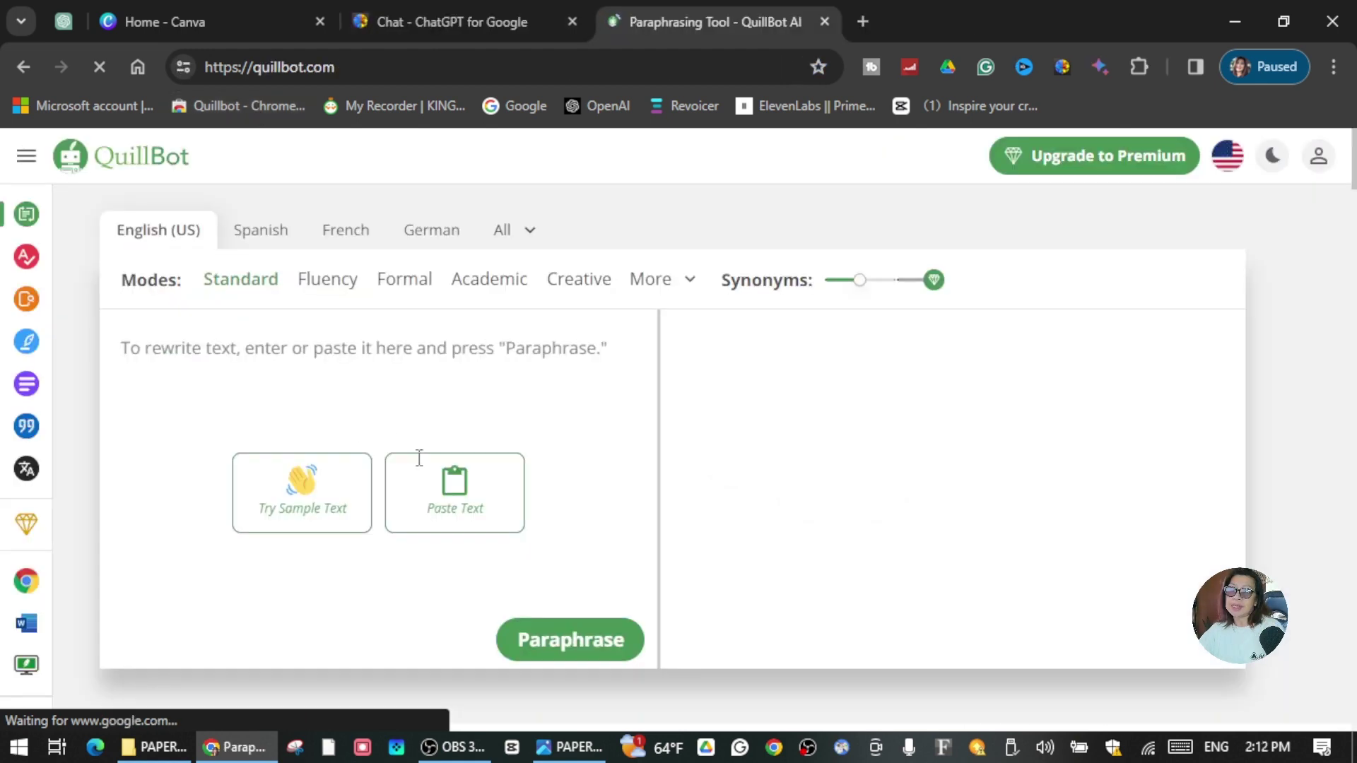
{"action": "right_click", "coordinate": [143, 347]}
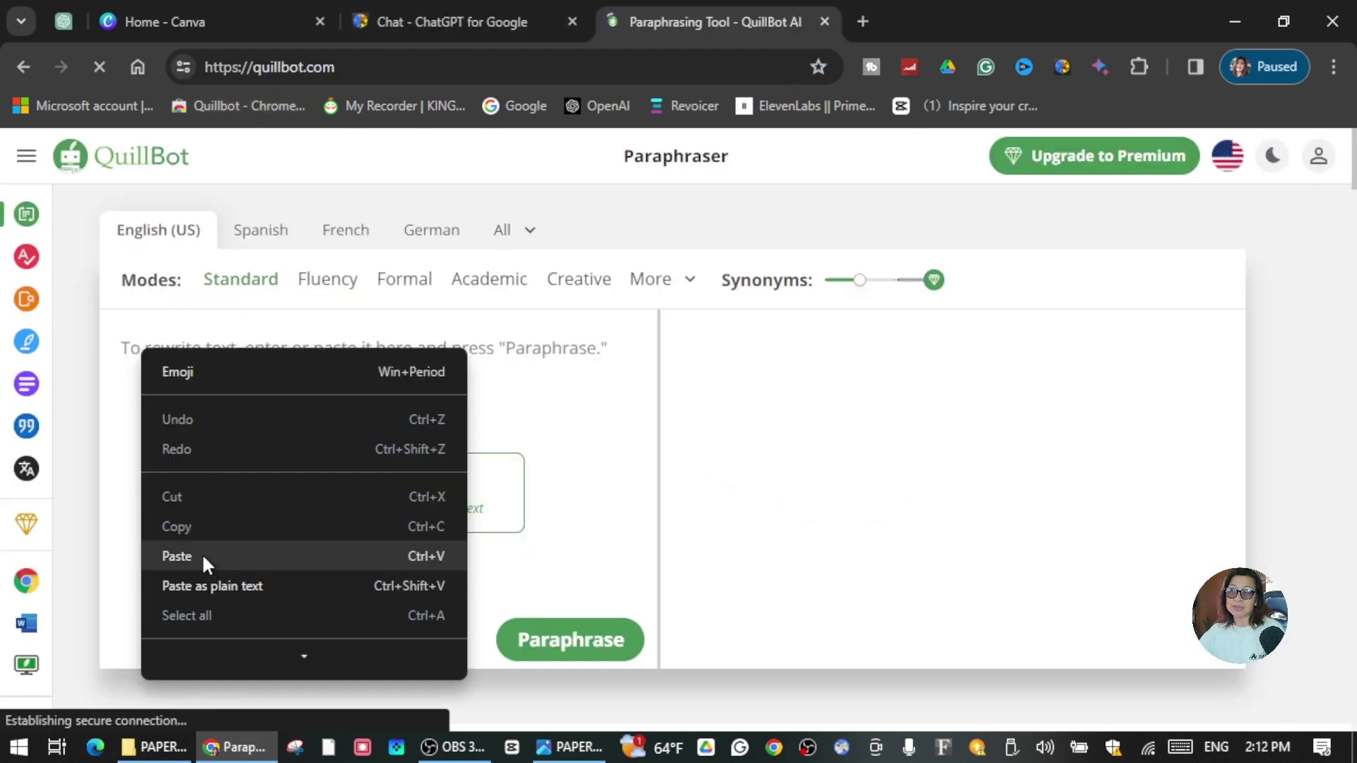
{"action": "left_click", "coordinate": [204, 555]}
{"action": "left_click", "coordinate": [505, 504]}
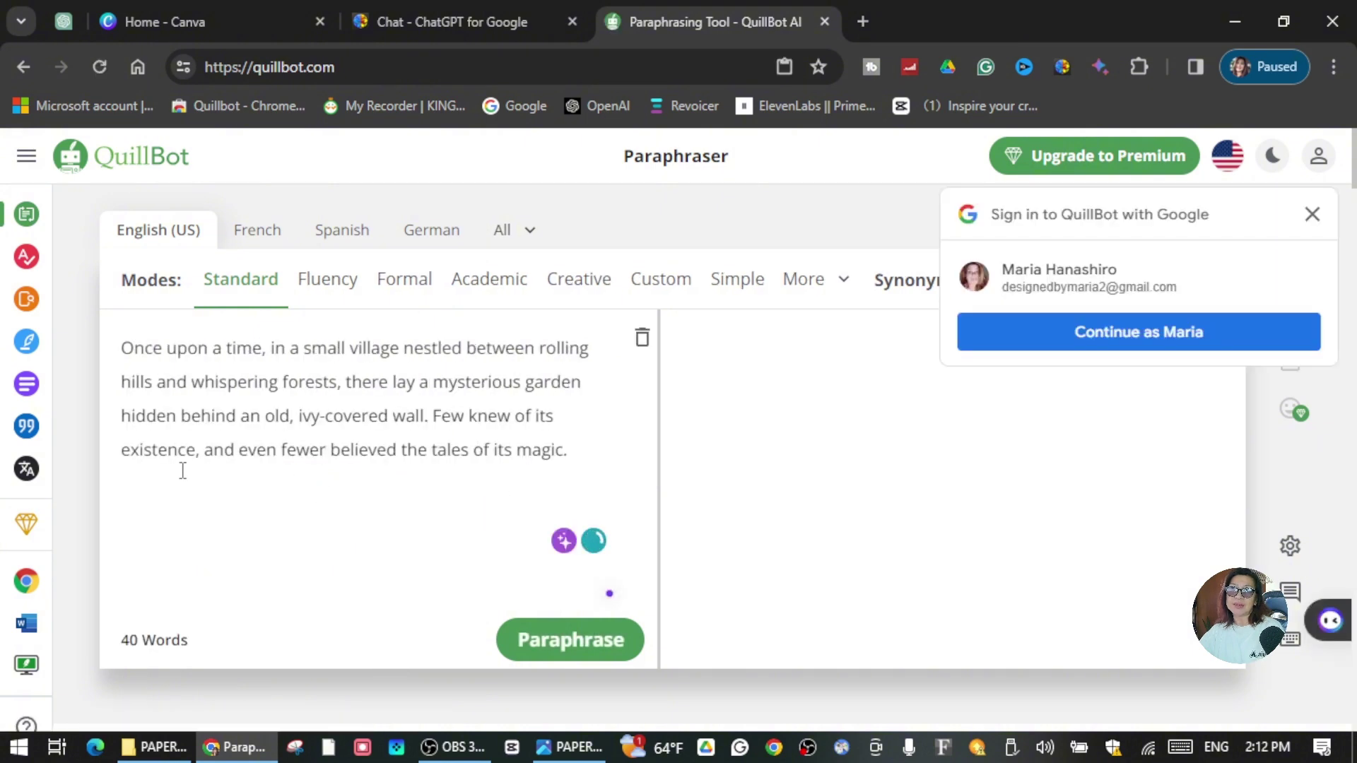
{"action": "left_click", "coordinate": [572, 642]}
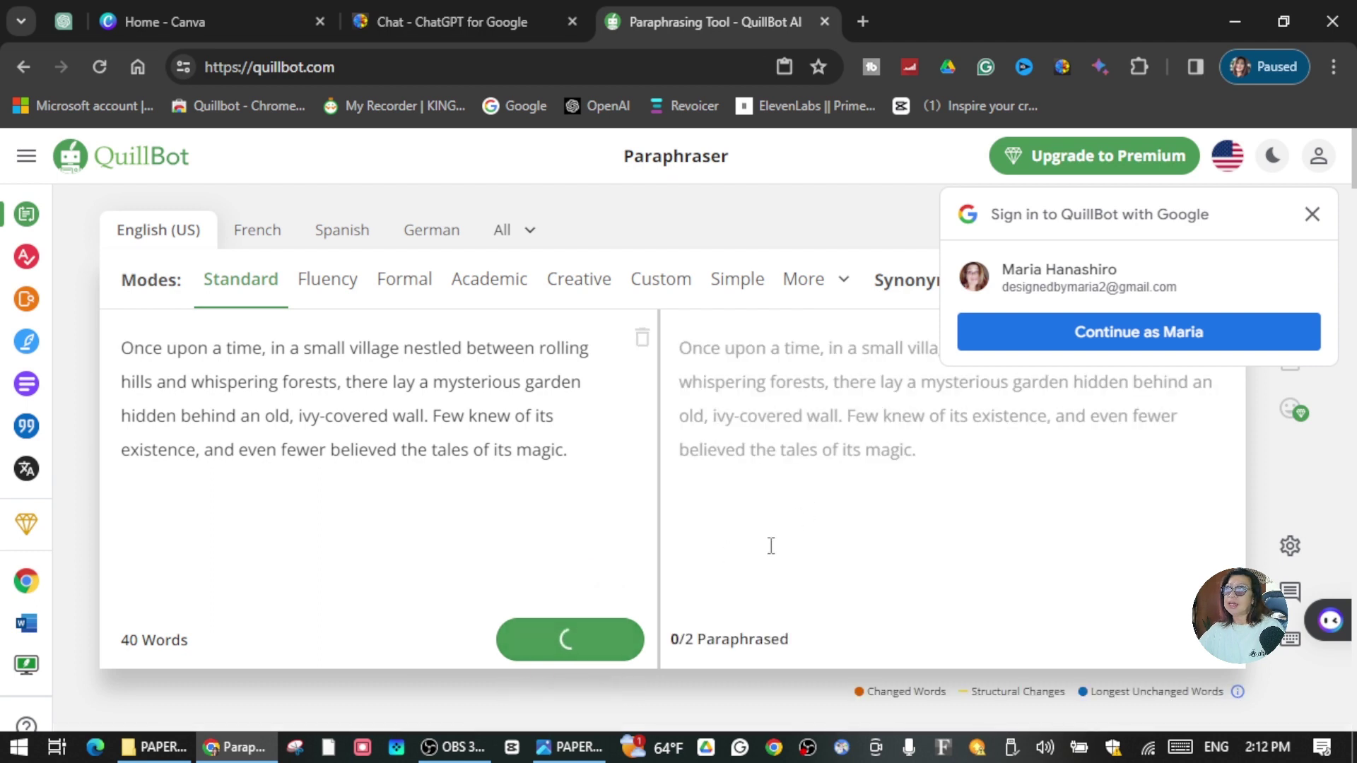
{"action": "left_click", "coordinate": [1312, 215]}
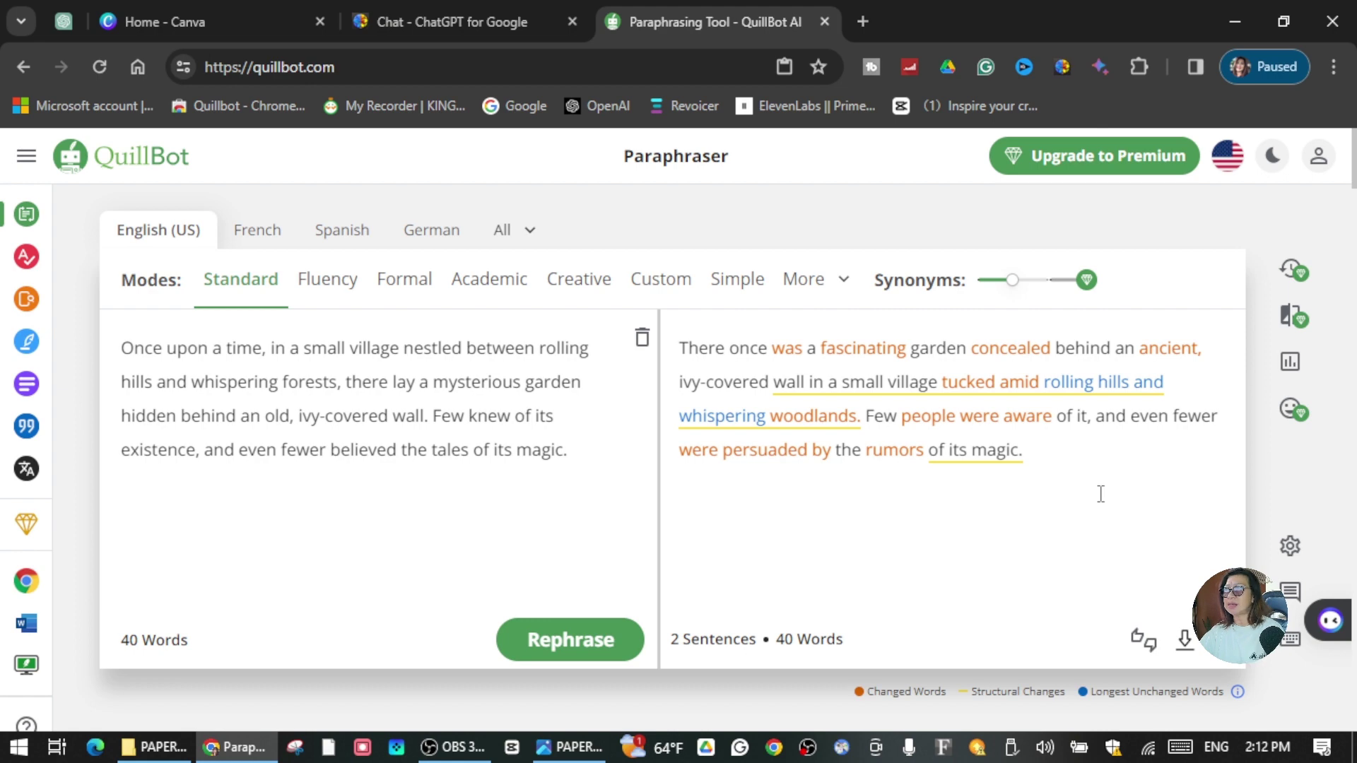
{"action": "left_click", "coordinate": [740, 399]}
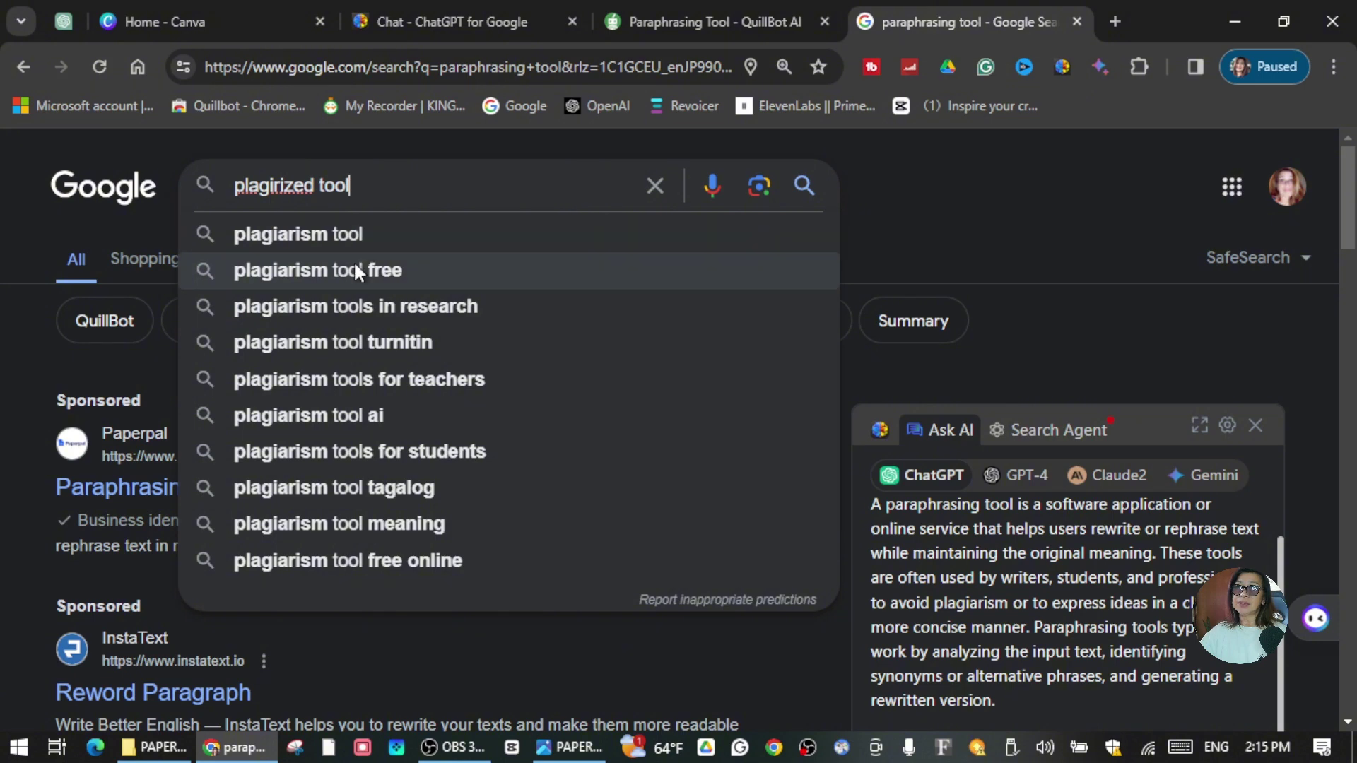
Search Google for "plagiarism tool free" and open Grammarly's plagiarism checker by way of the Check Plagiarism Online Free result.
{"action": "left_click", "coordinate": [355, 270]}
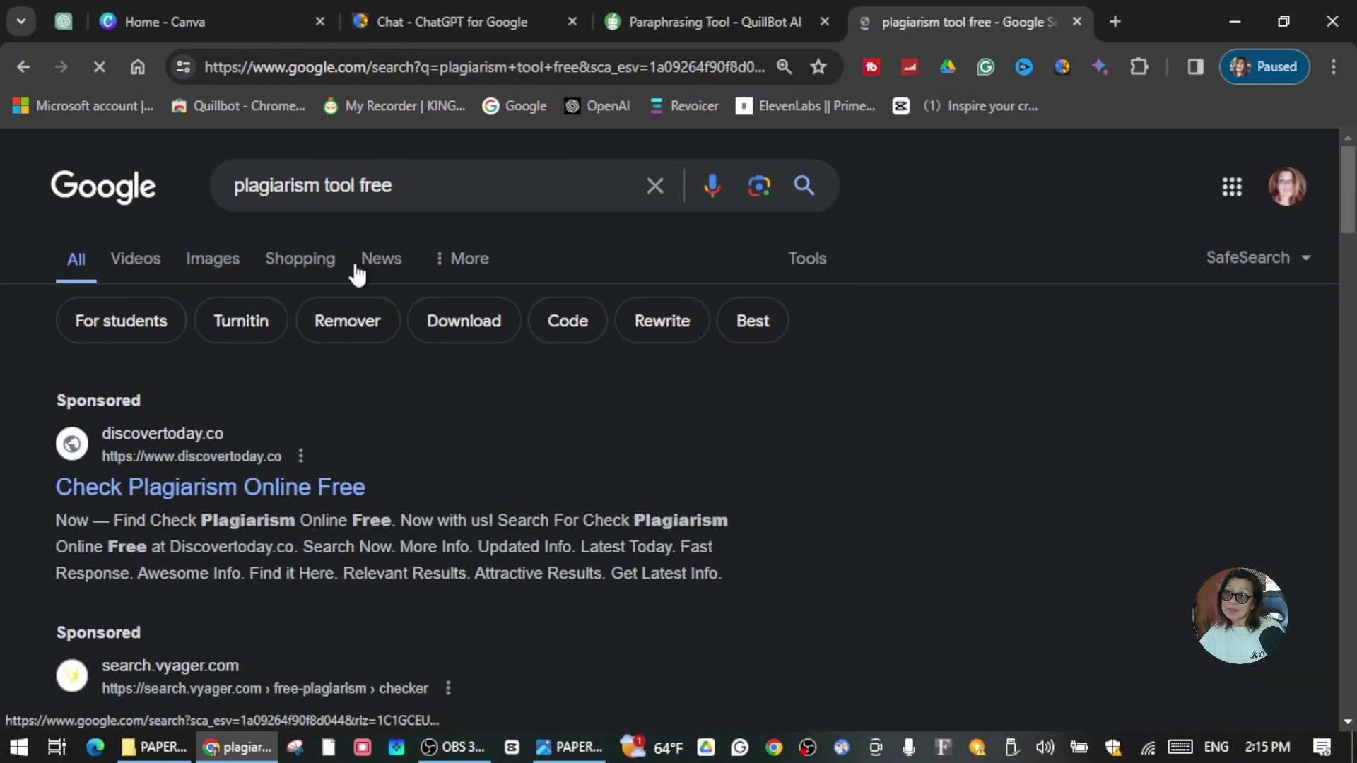
{"action": "scroll", "coordinate": [393, 415], "scroll_direction": "down", "scroll_amount": 3}
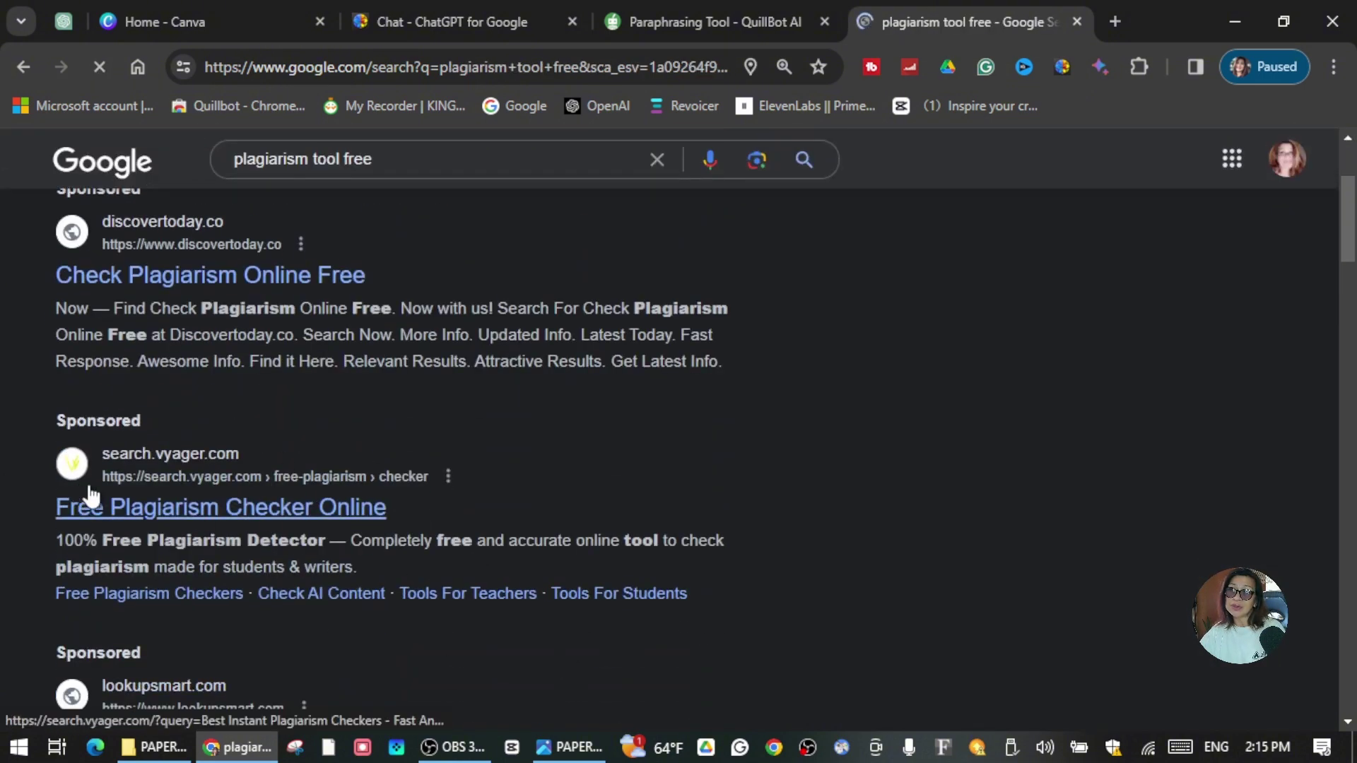
{"action": "left_click", "coordinate": [205, 282]}
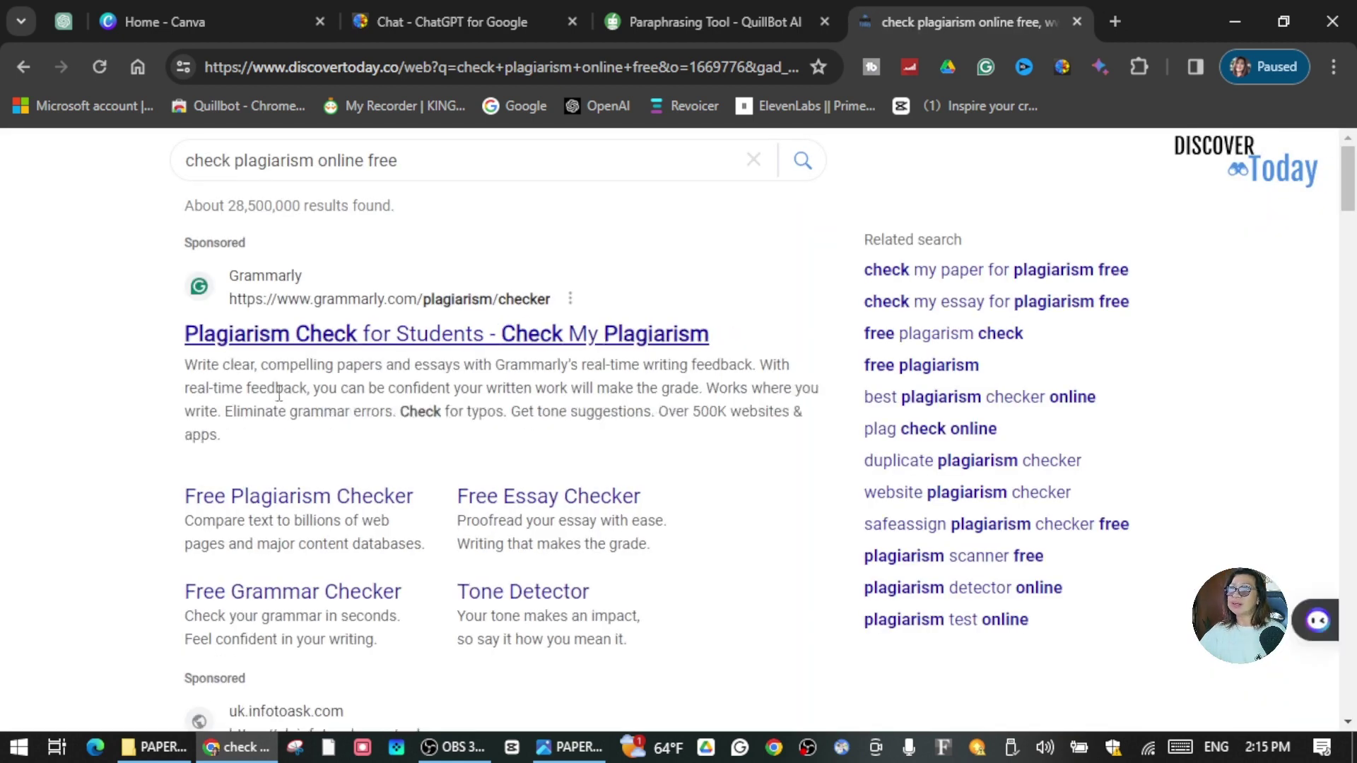
{"action": "left_click", "coordinate": [279, 393]}
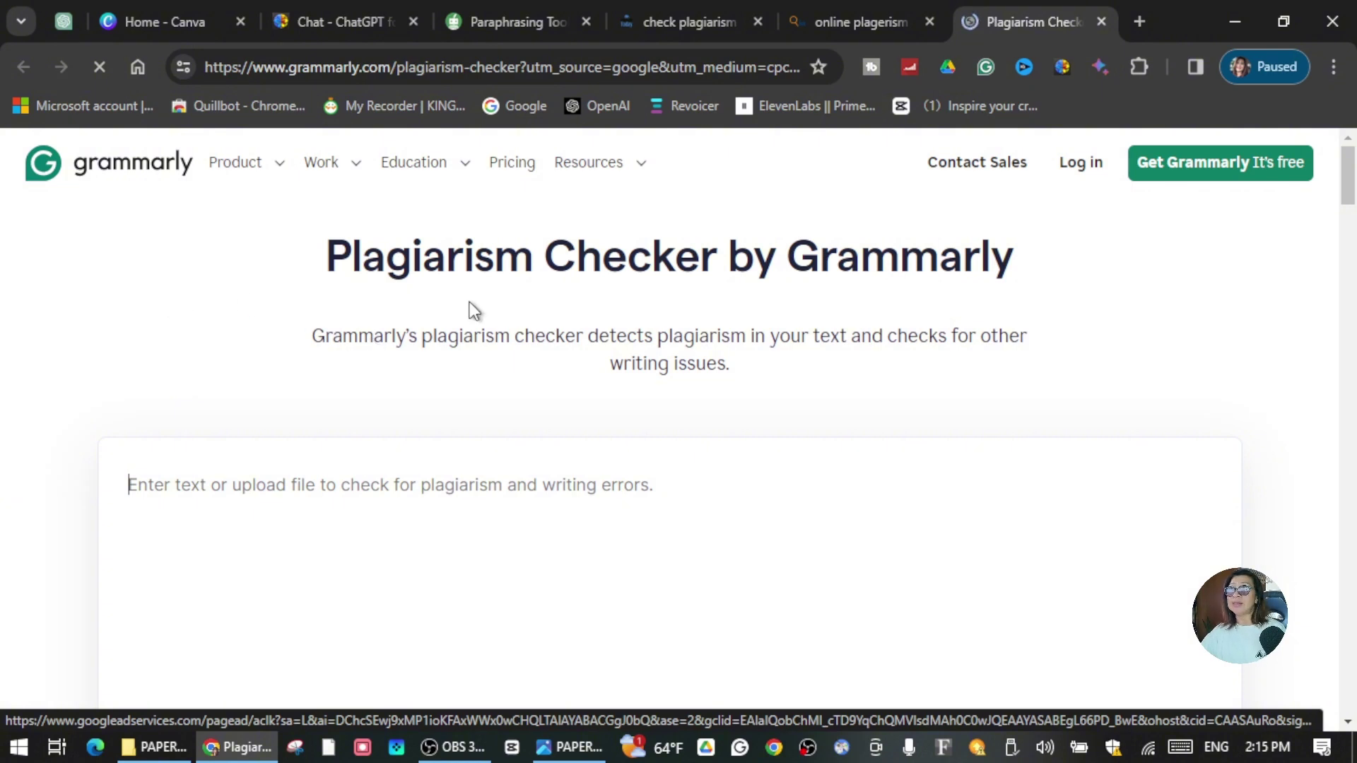
Paste the story paragraph into Grammarly's plagiarism checker, scan it for plagiarism and review the report.
{"action": "right_click", "coordinate": [155, 482]}
{"action": "left_click", "coordinate": [202, 265]}
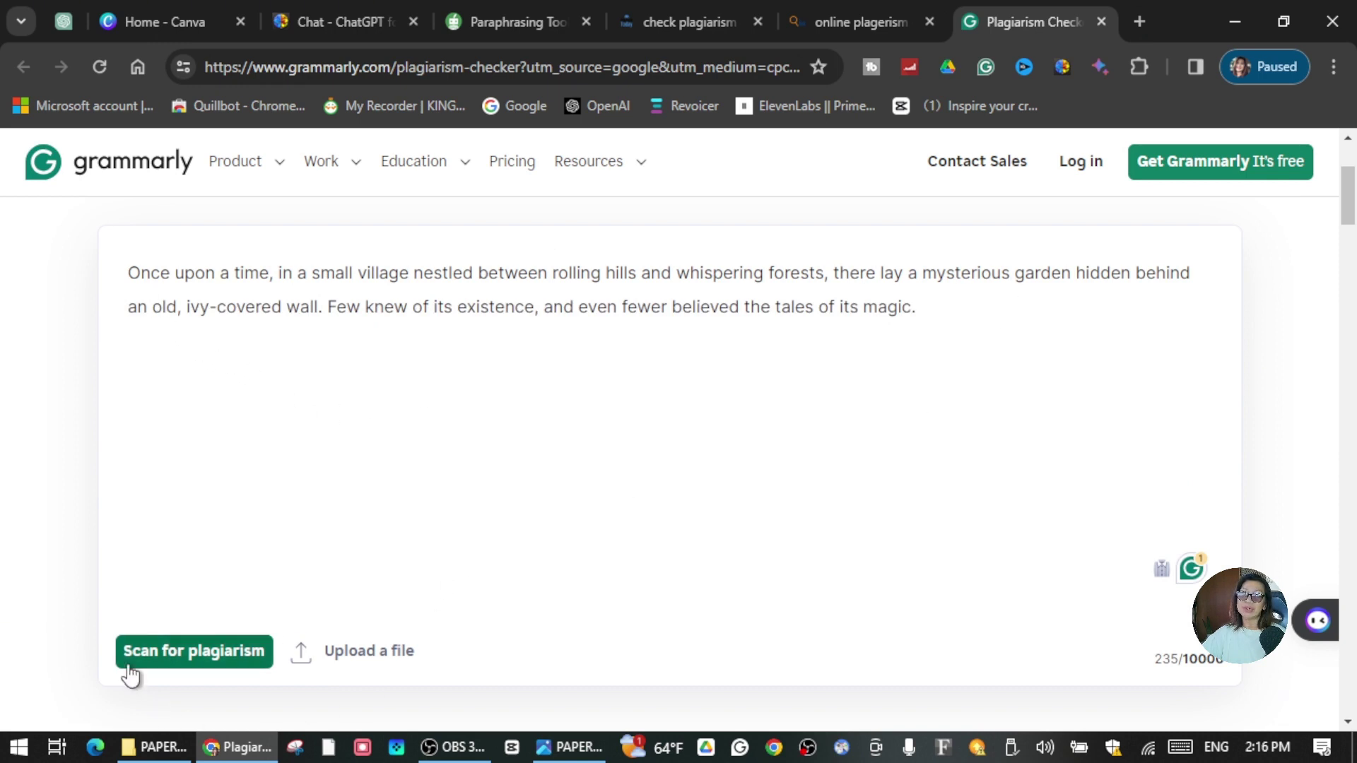
{"action": "left_click", "coordinate": [168, 661]}
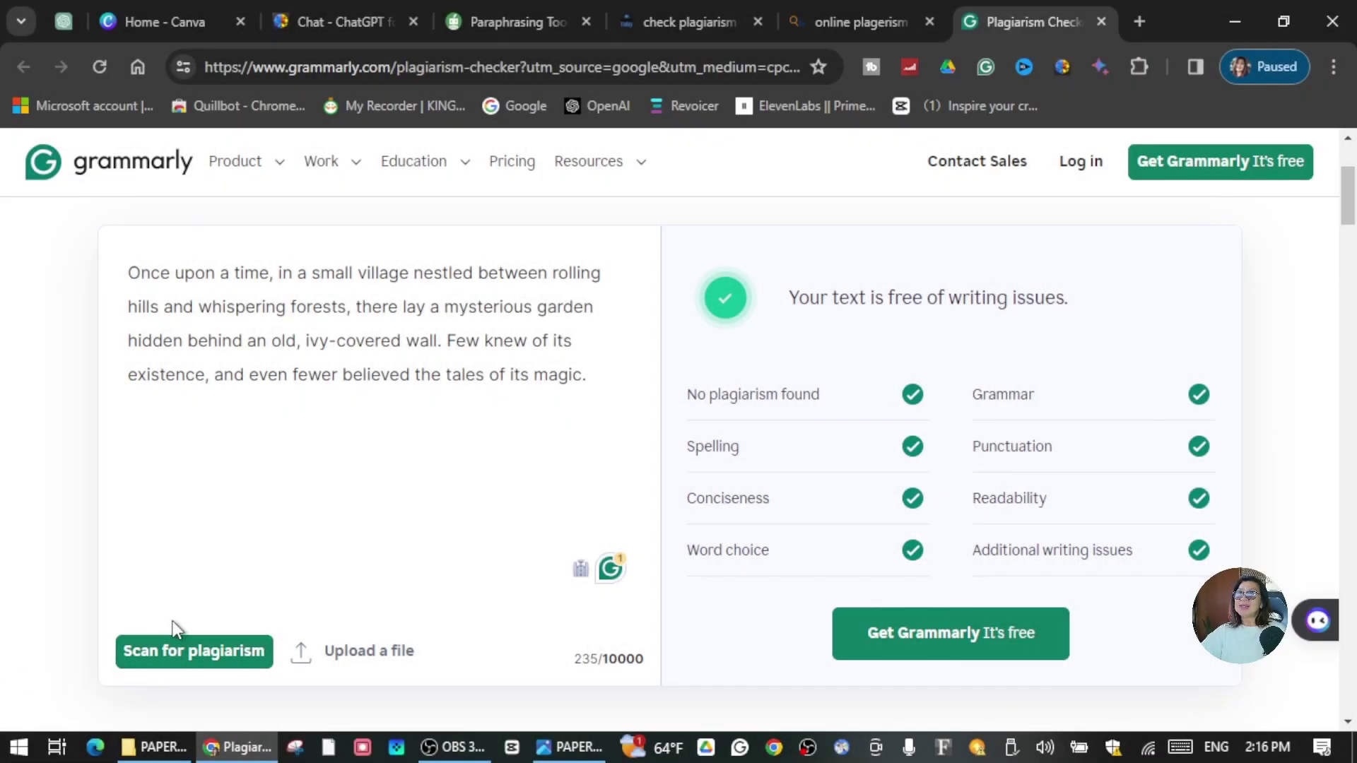
{"action": "scroll", "coordinate": [149, 560], "scroll_direction": "up", "scroll_amount": 3}
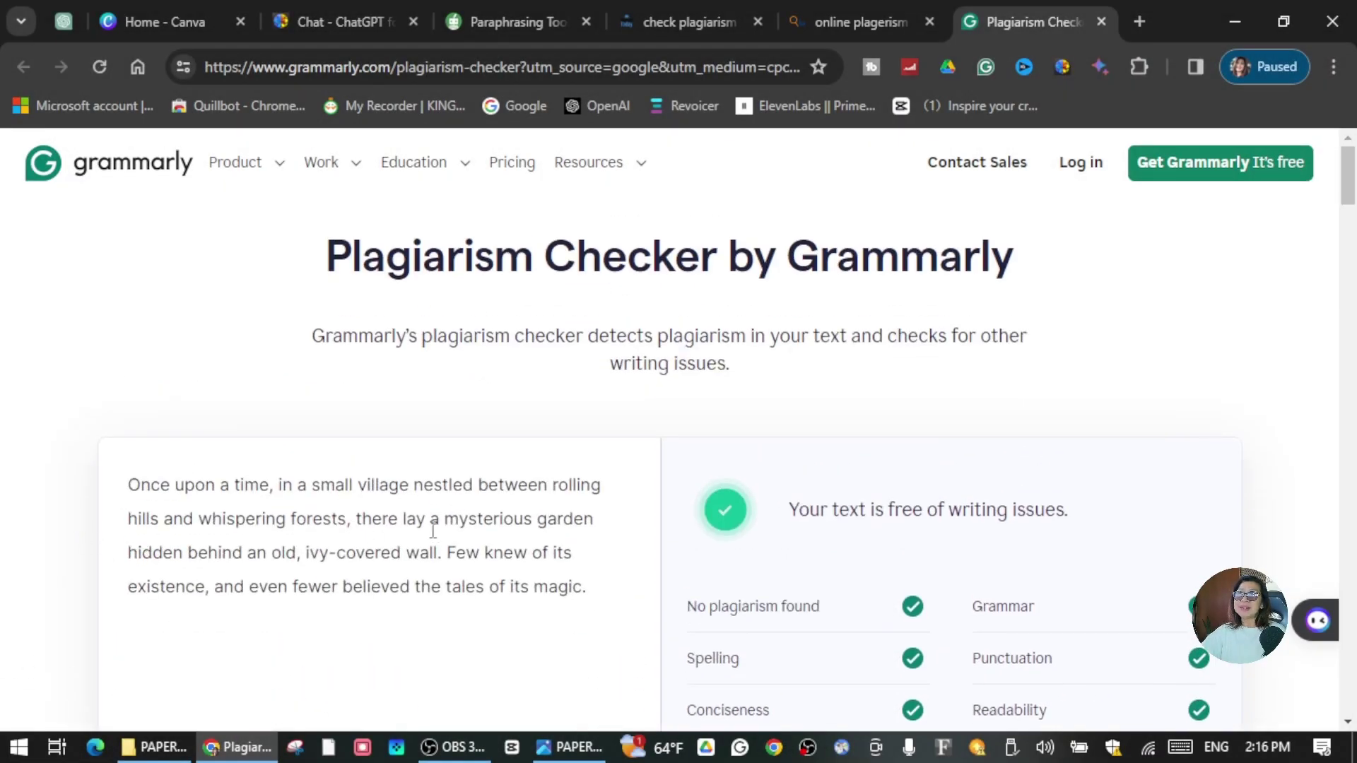
{"action": "scroll", "coordinate": [641, 475], "scroll_direction": "down", "scroll_amount": 3}
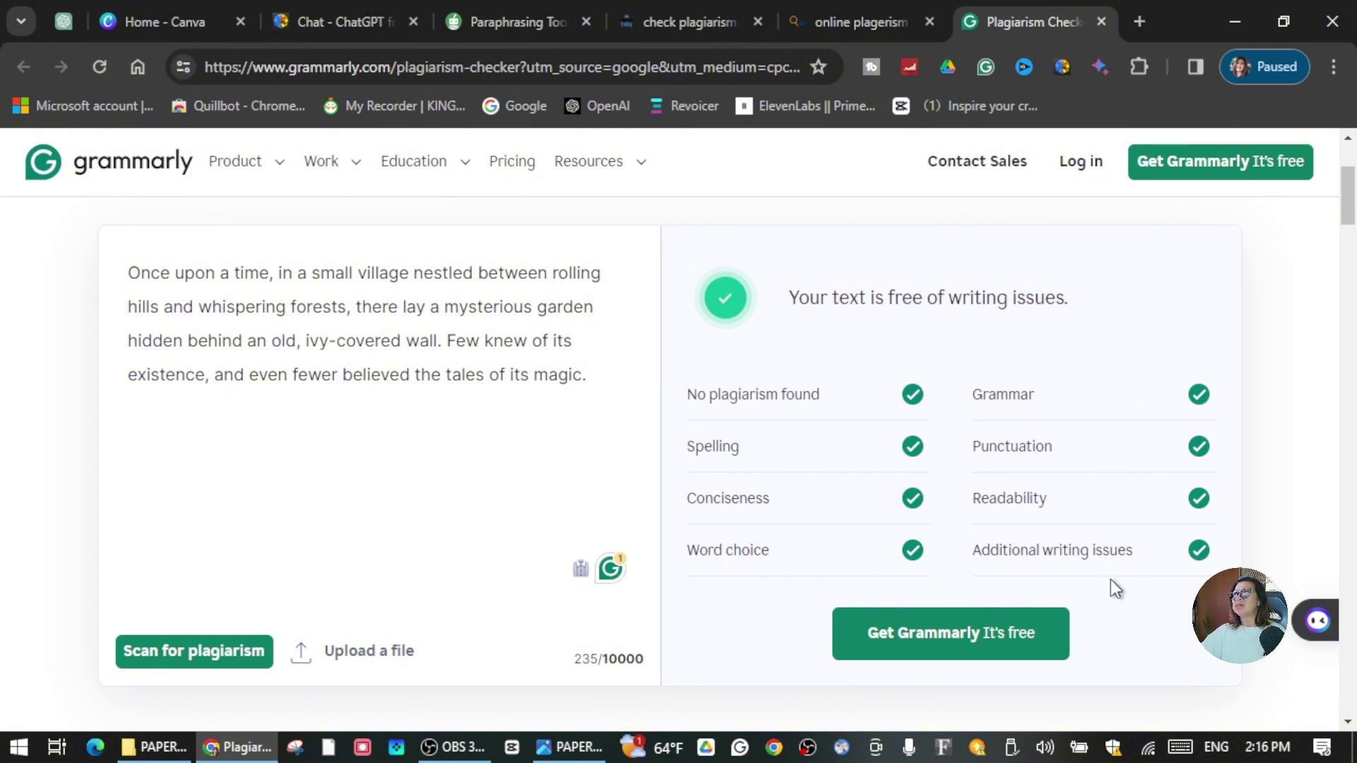
{"action": "scroll", "coordinate": [1111, 581], "scroll_direction": "down", "scroll_amount": 2}
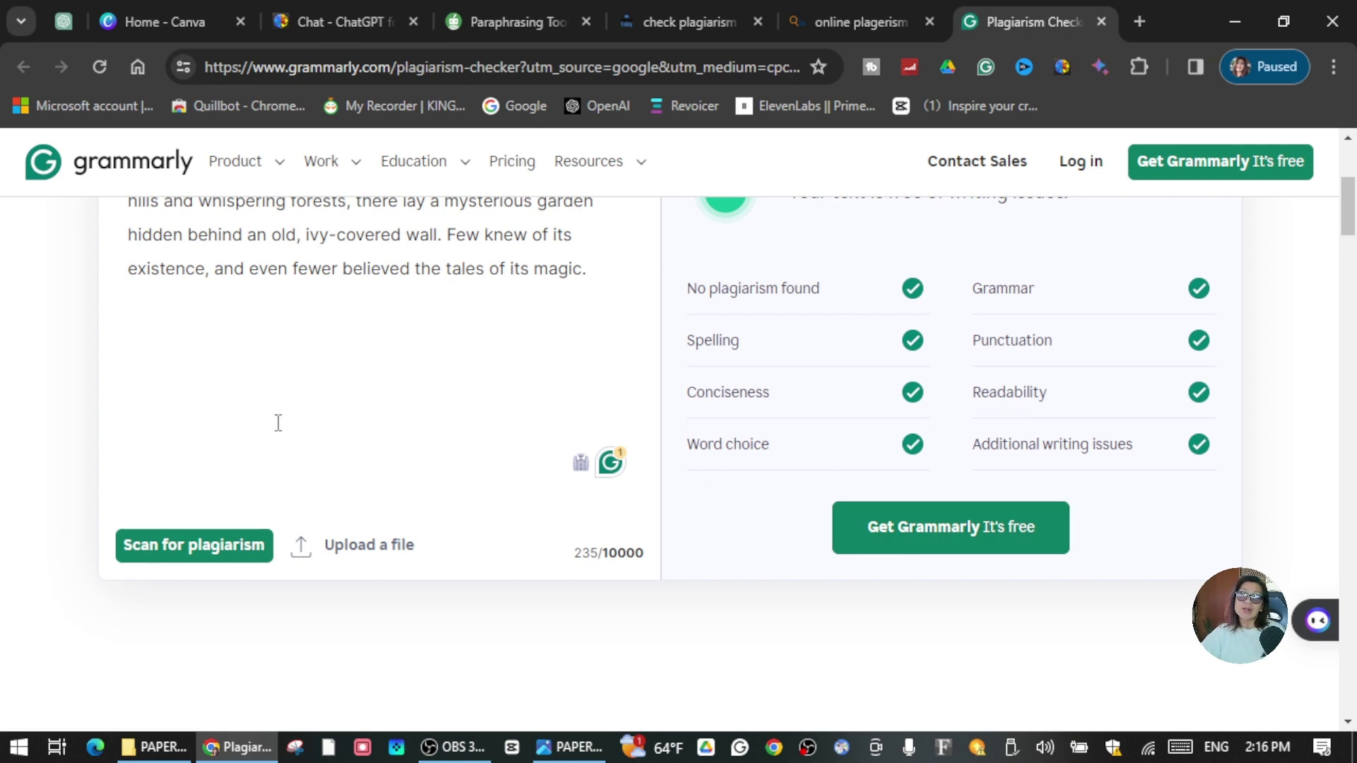
{"action": "scroll", "coordinate": [277, 423], "scroll_direction": "up", "scroll_amount": 2}
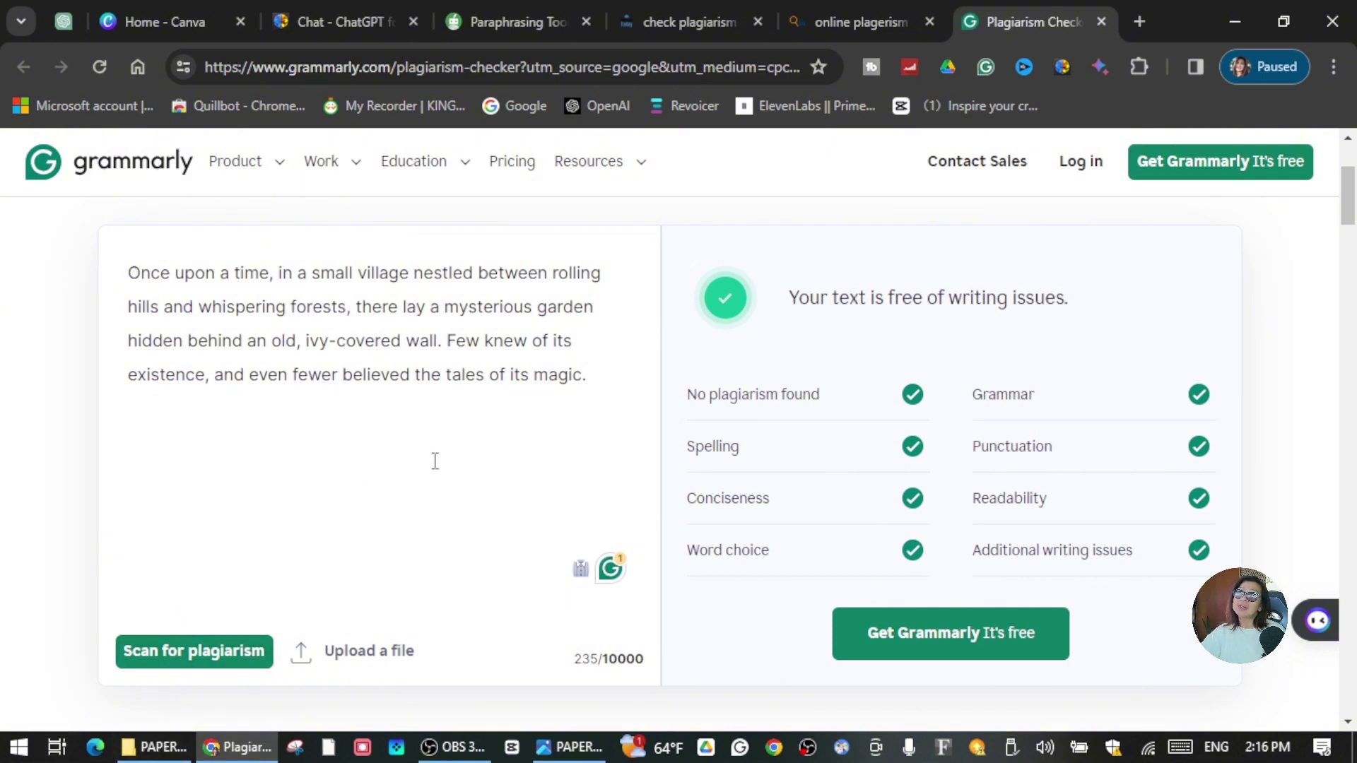
Copy the paragraph from the plagiarism checker and switch back to the Canva book design.
{"action": "left_click_drag", "start_coordinate": [131, 272], "coordinate": [603, 426]}
{"action": "right_click", "coordinate": [423, 291]}
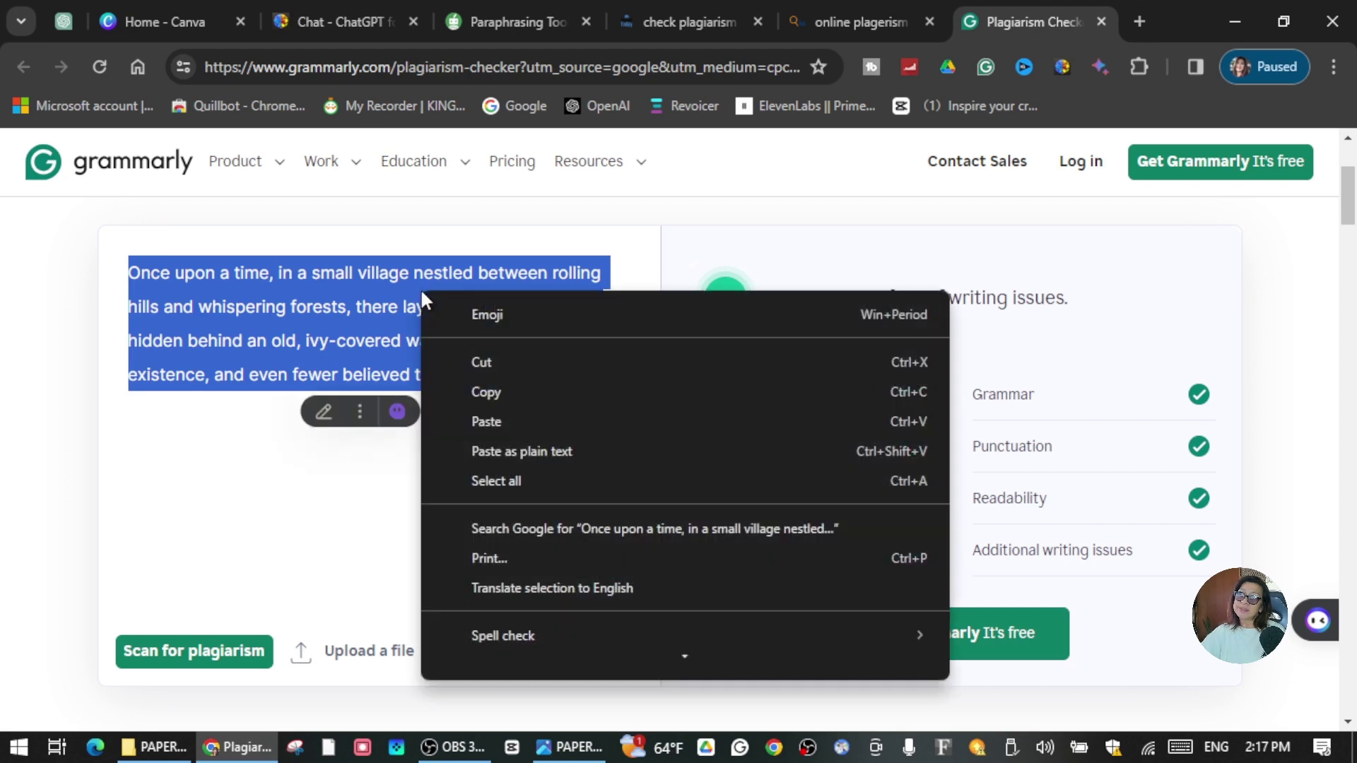
{"action": "left_click", "coordinate": [510, 392]}
{"action": "left_click", "coordinate": [287, 21]}
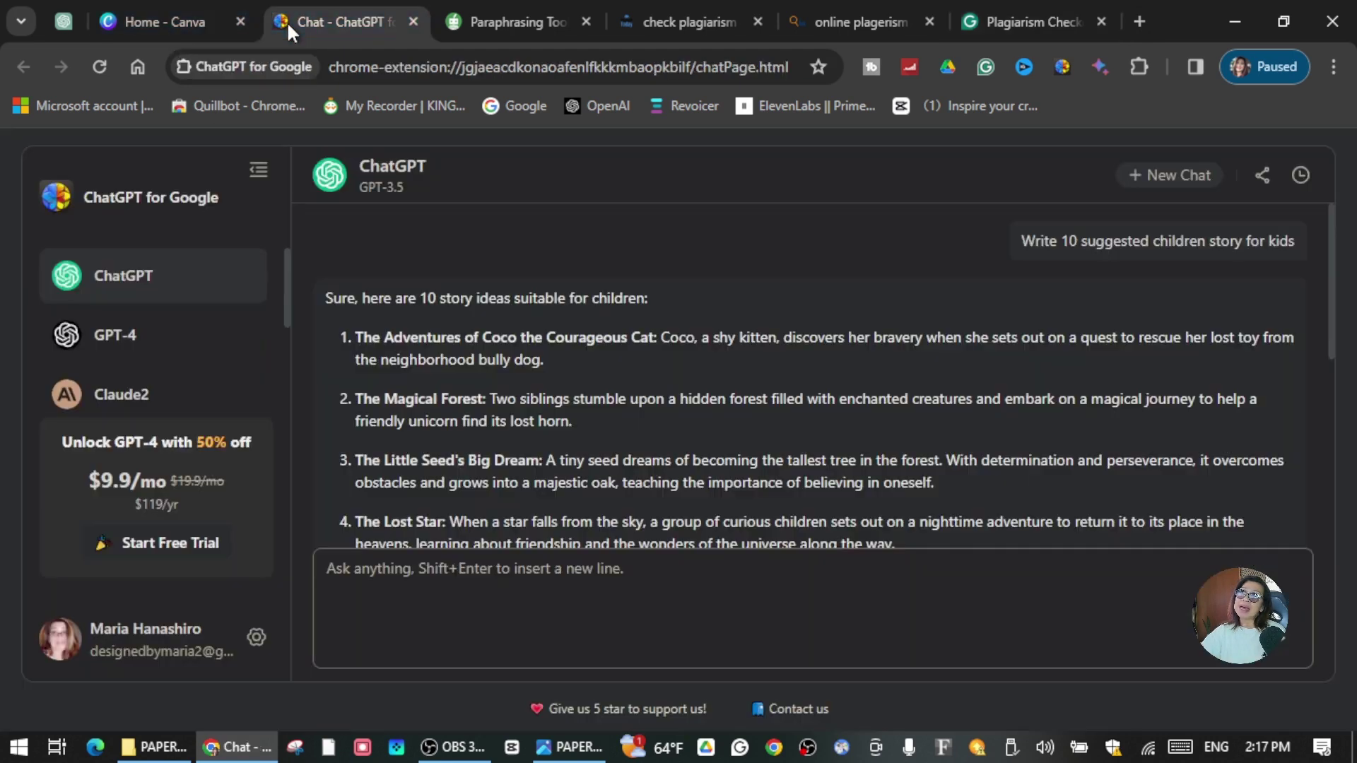
{"action": "left_click", "coordinate": [207, 20]}
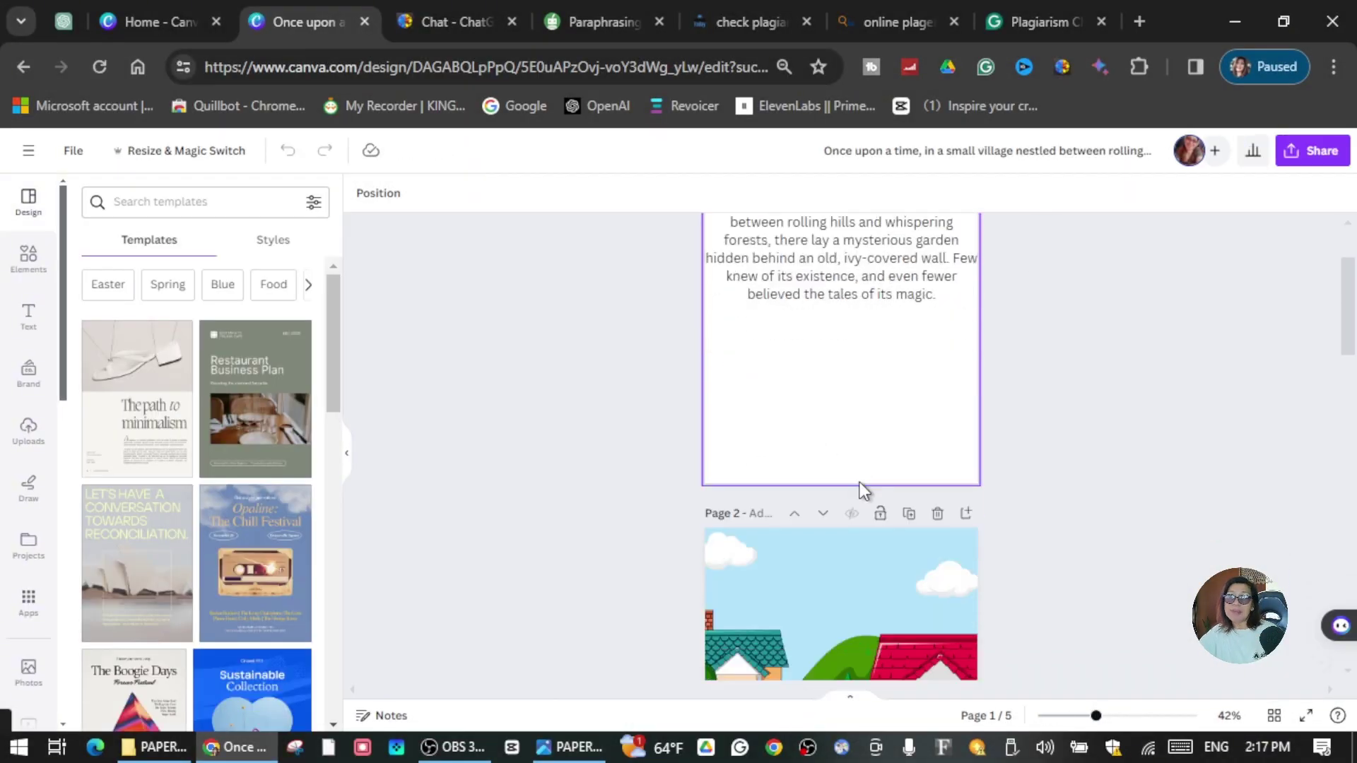
Paste the story paragraph over the village scene on page 2 and move it up into the sky area.
{"action": "scroll", "coordinate": [859, 488], "scroll_direction": "down", "scroll_amount": 3}
{"action": "scroll", "coordinate": [846, 511], "scroll_direction": "down", "scroll_amount": 4}
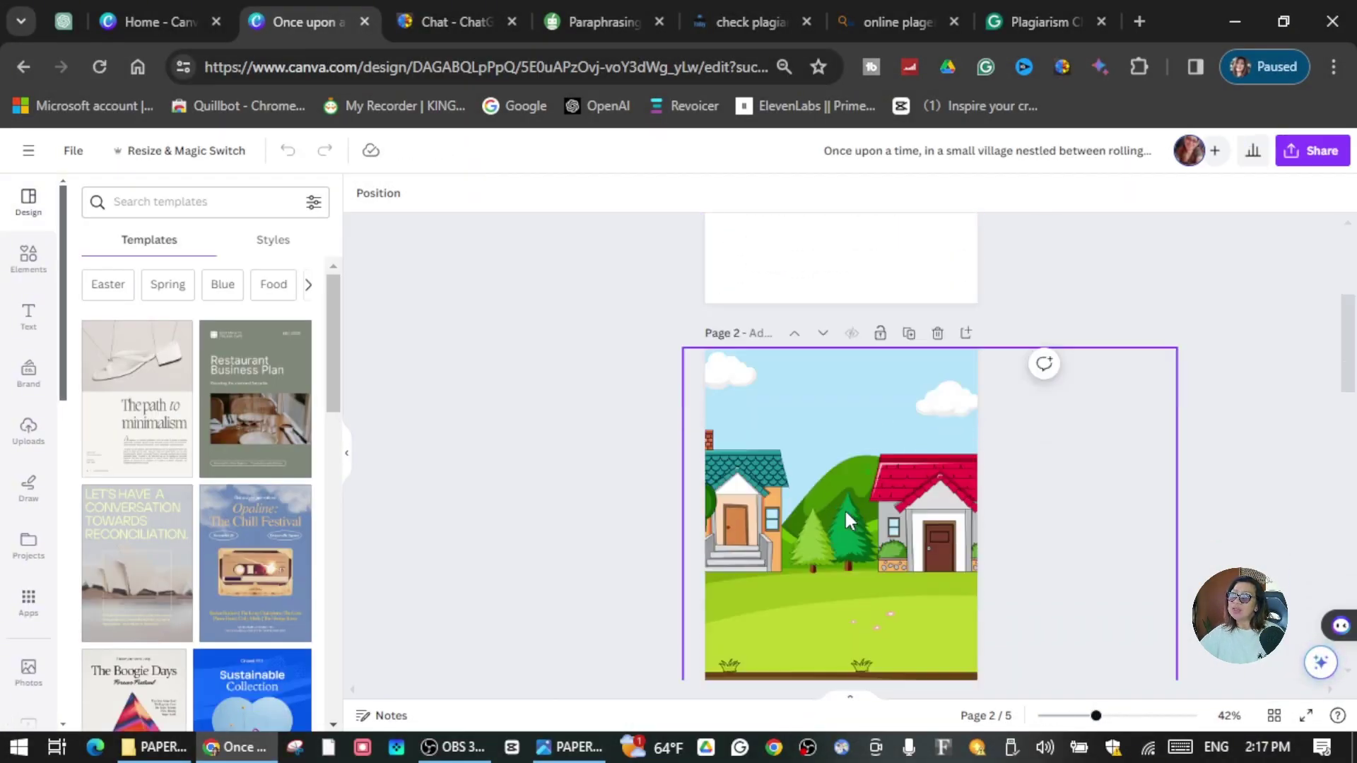
{"action": "scroll", "coordinate": [888, 497], "scroll_direction": "up", "scroll_amount": 3}
{"action": "right_click", "coordinate": [775, 406]}
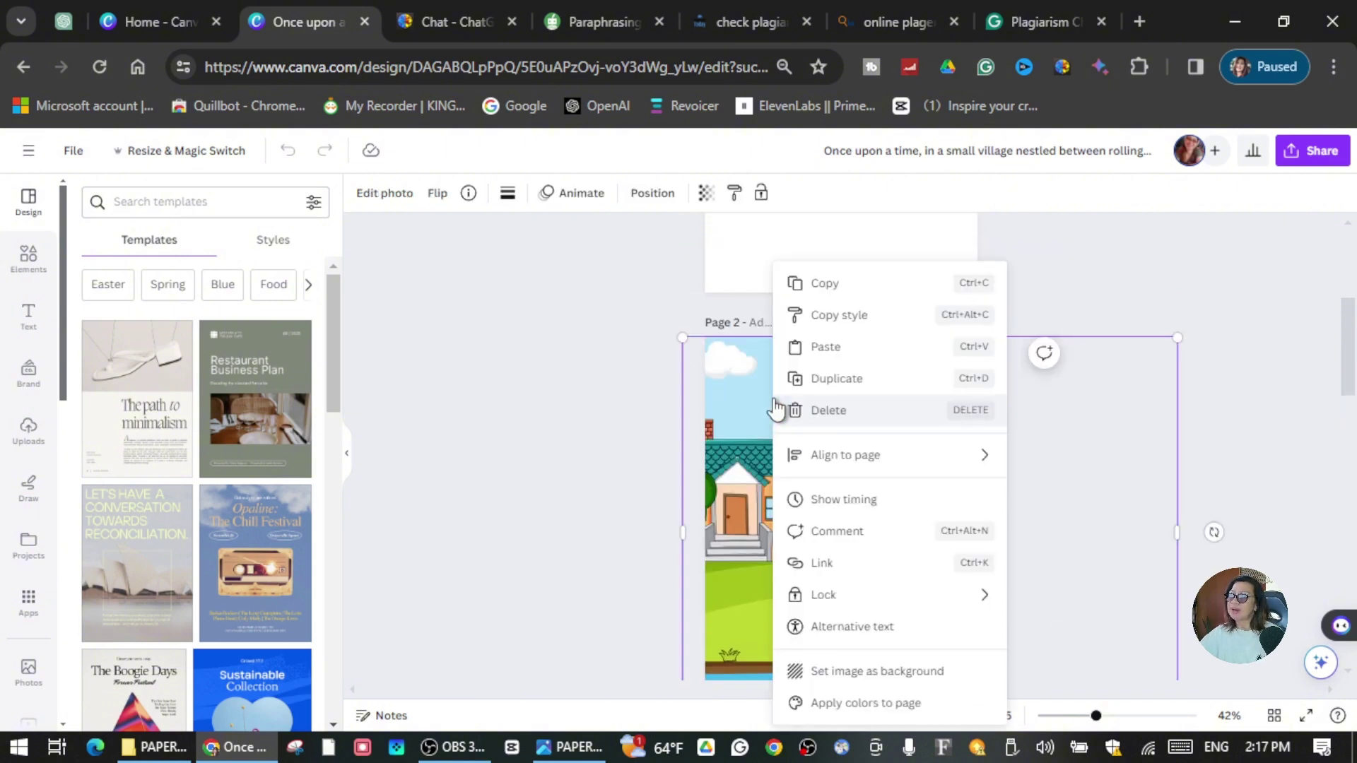
{"action": "left_click", "coordinate": [833, 353]}
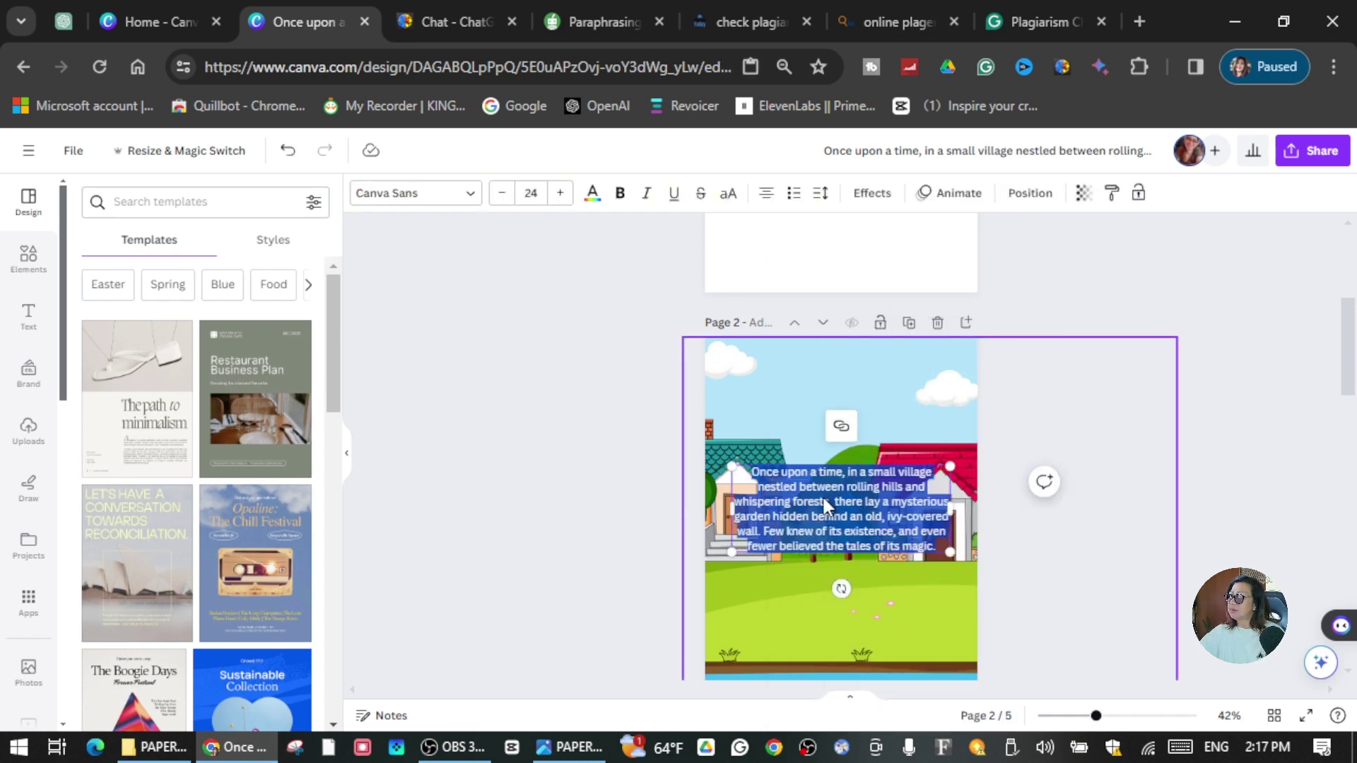
{"action": "key", "text": "Escape"}
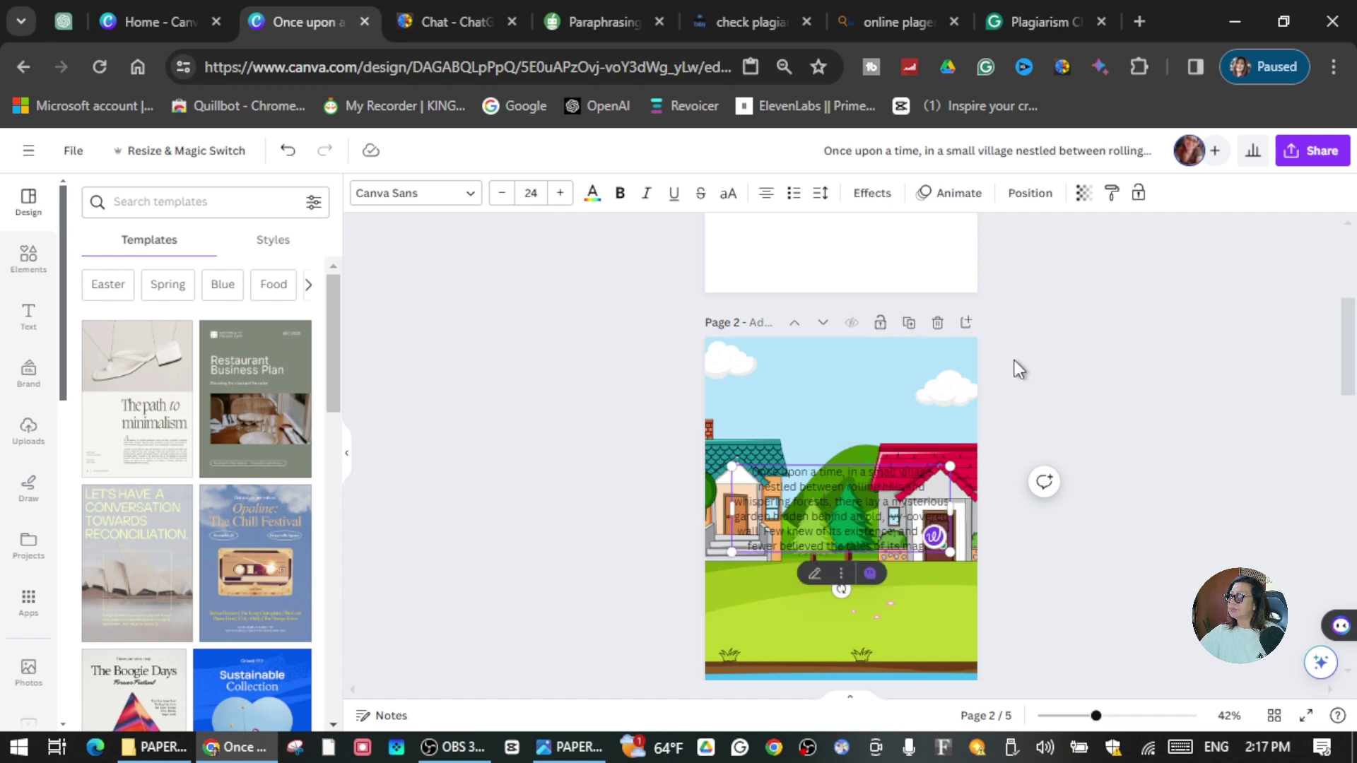
{"action": "left_click_drag", "start_coordinate": [834, 473], "coordinate": [827, 362]}
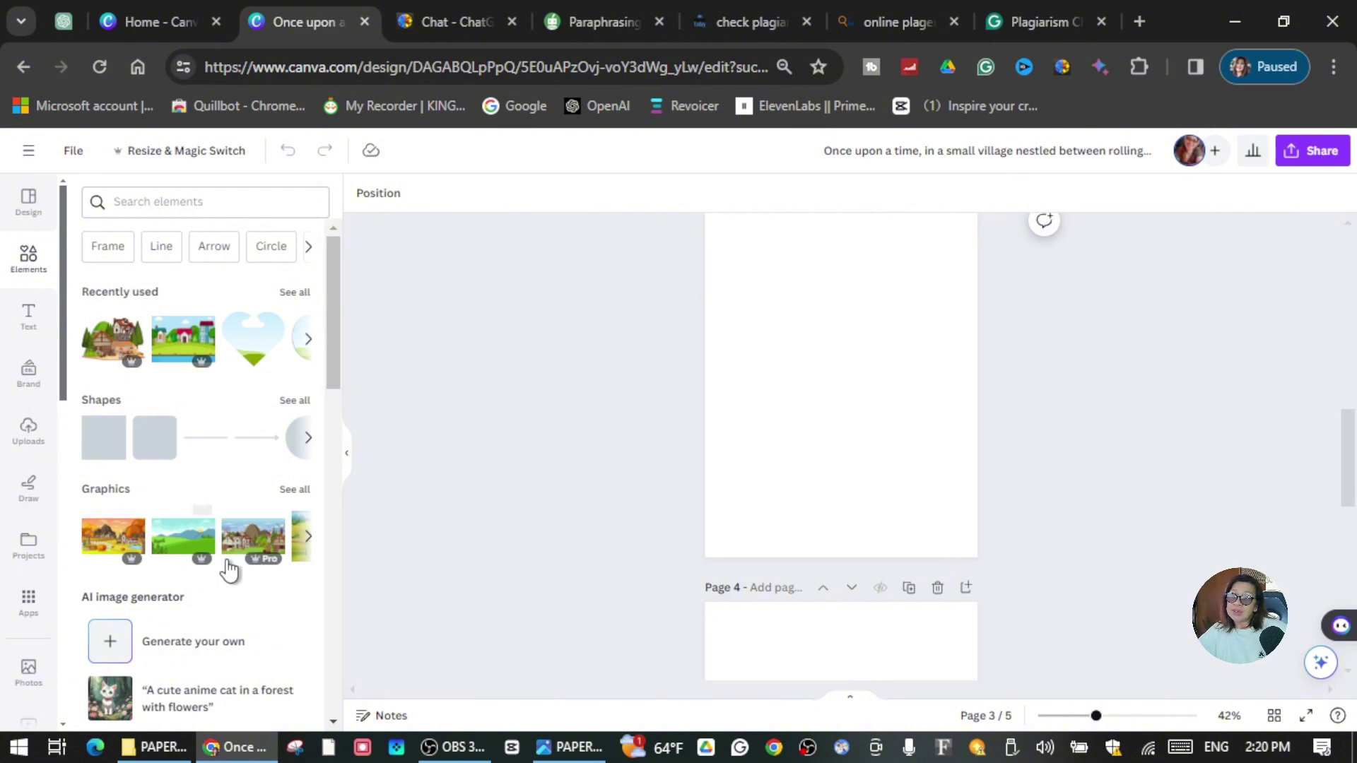
Browse the full set of Magic recommendations graphics for an illustration that matches the village story.
{"action": "left_click", "coordinate": [295, 489]}
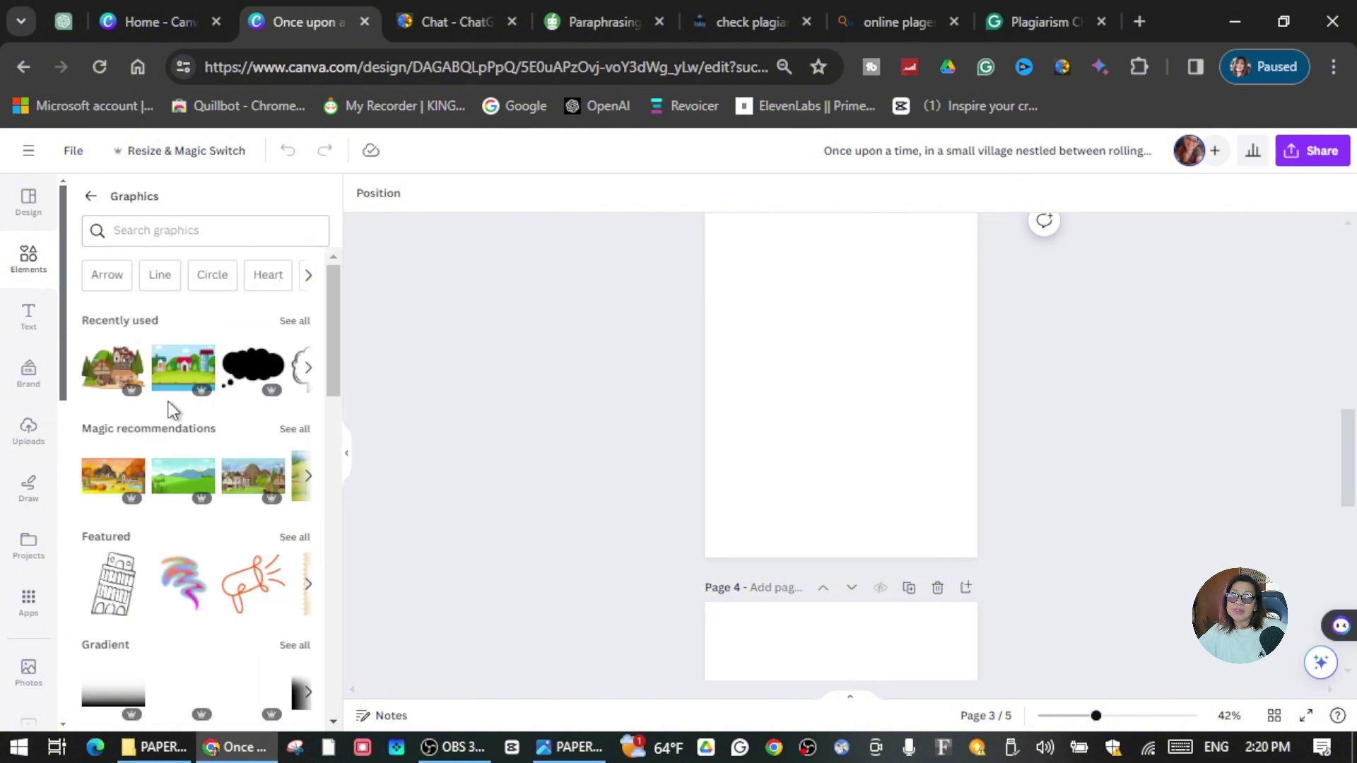
{"action": "left_click", "coordinate": [307, 477]}
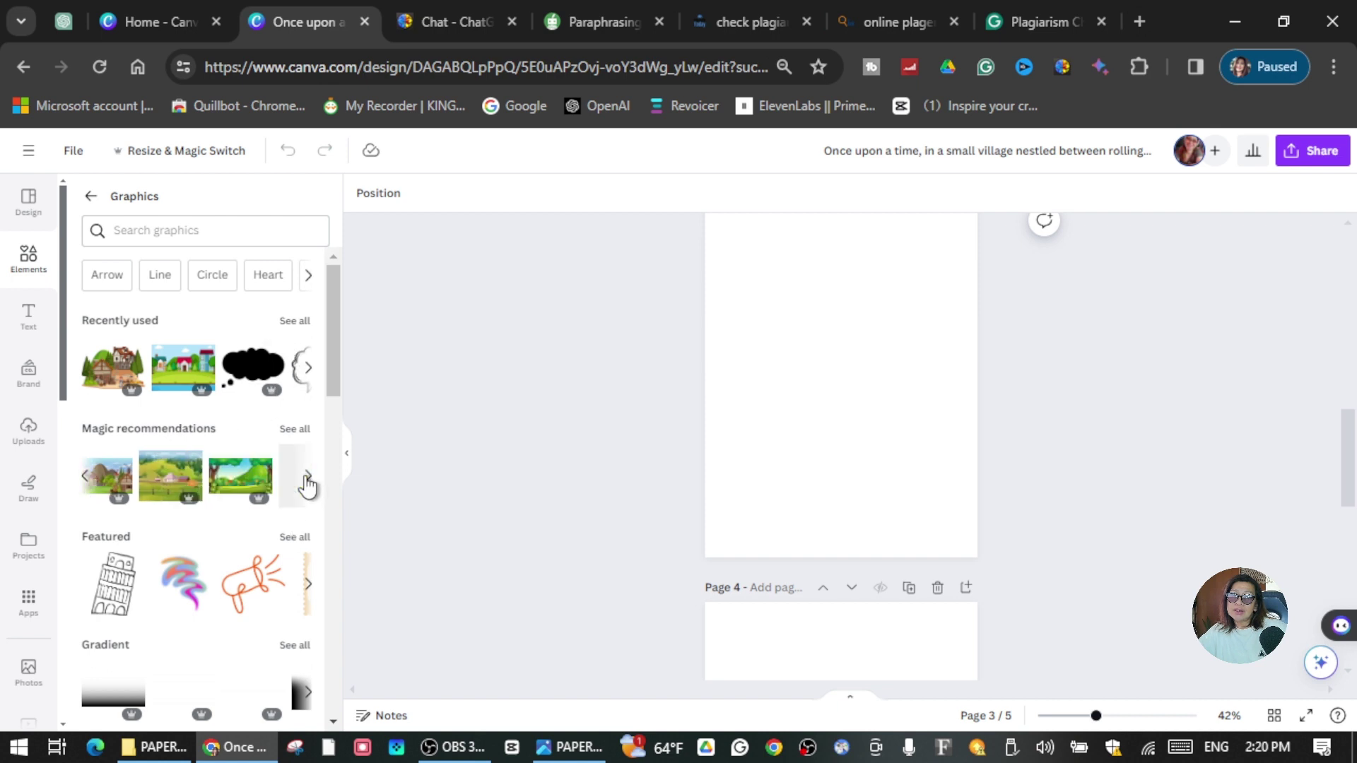
{"action": "left_click", "coordinate": [294, 430]}
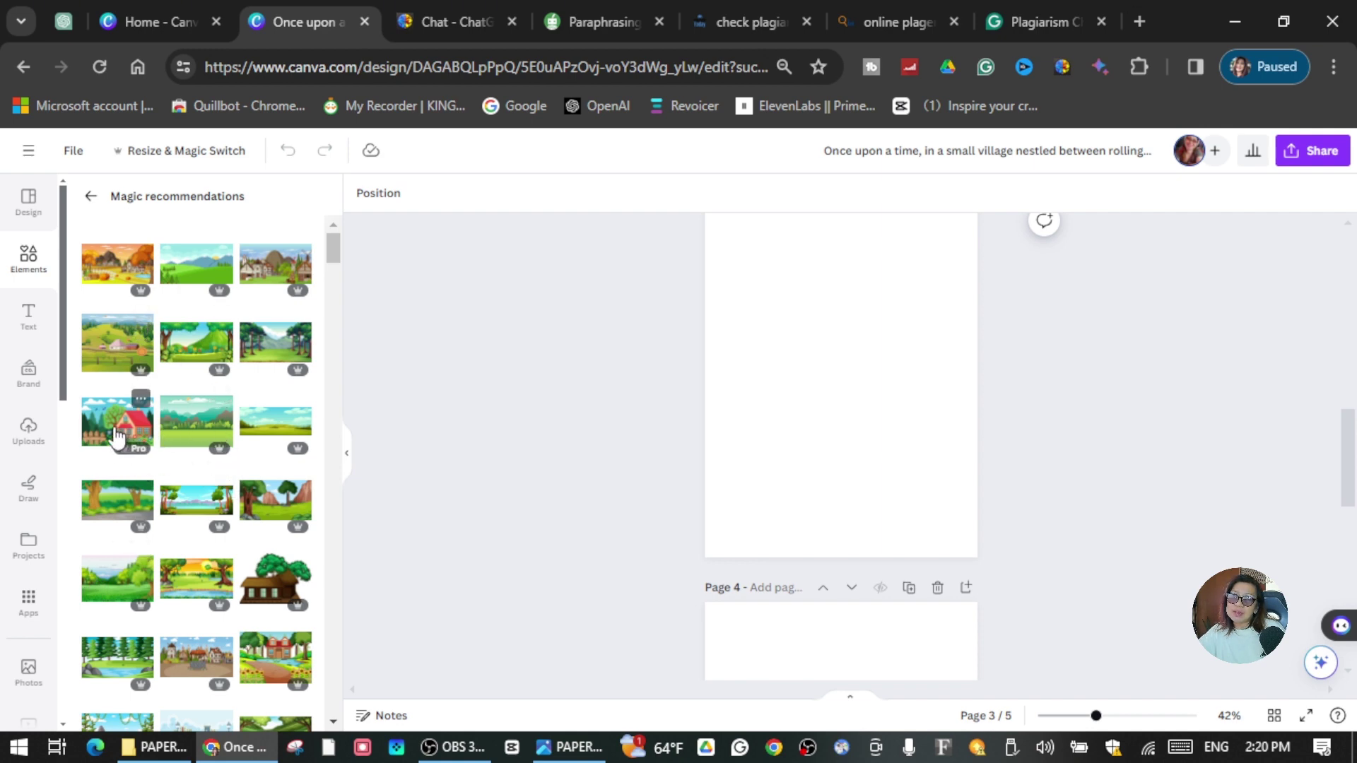
{"action": "scroll", "coordinate": [204, 492], "scroll_direction": "down", "scroll_amount": 5}
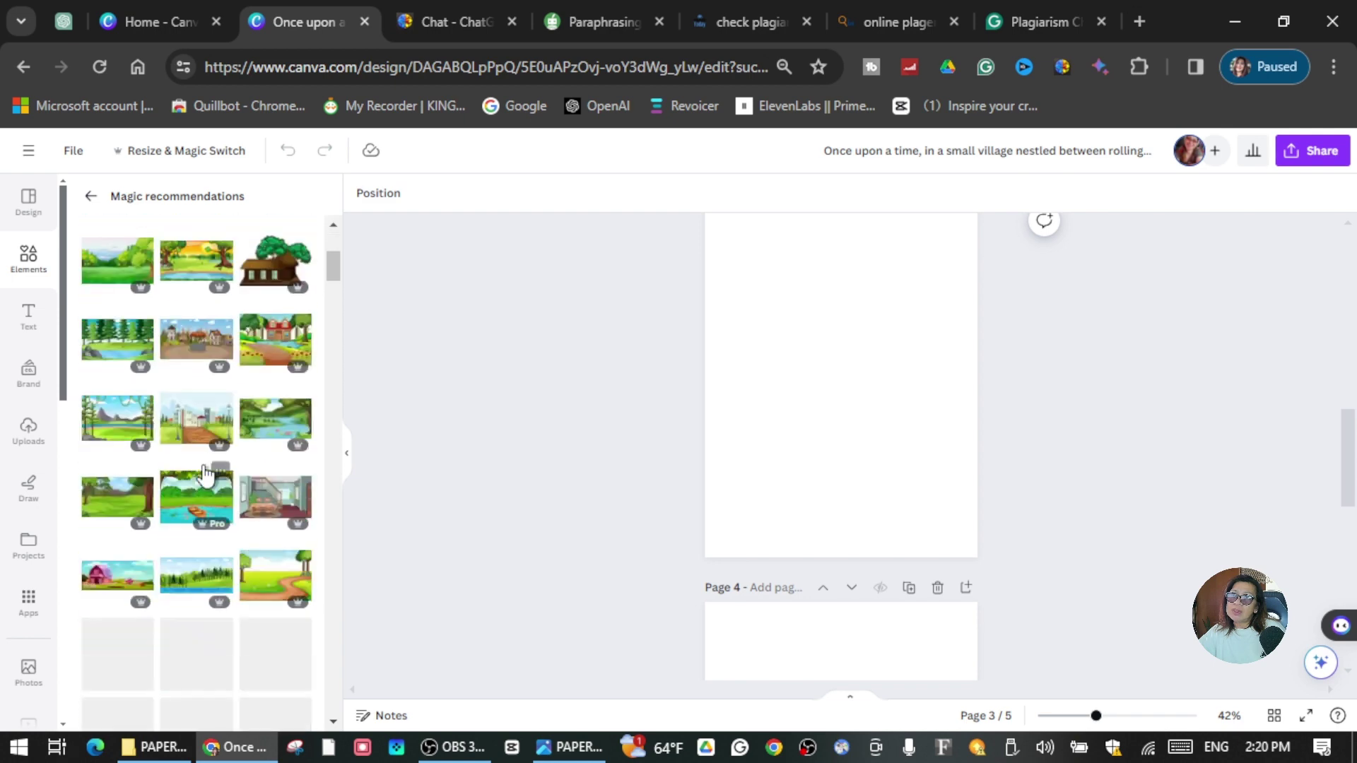
{"action": "scroll", "coordinate": [205, 475], "scroll_direction": "down", "scroll_amount": 4}
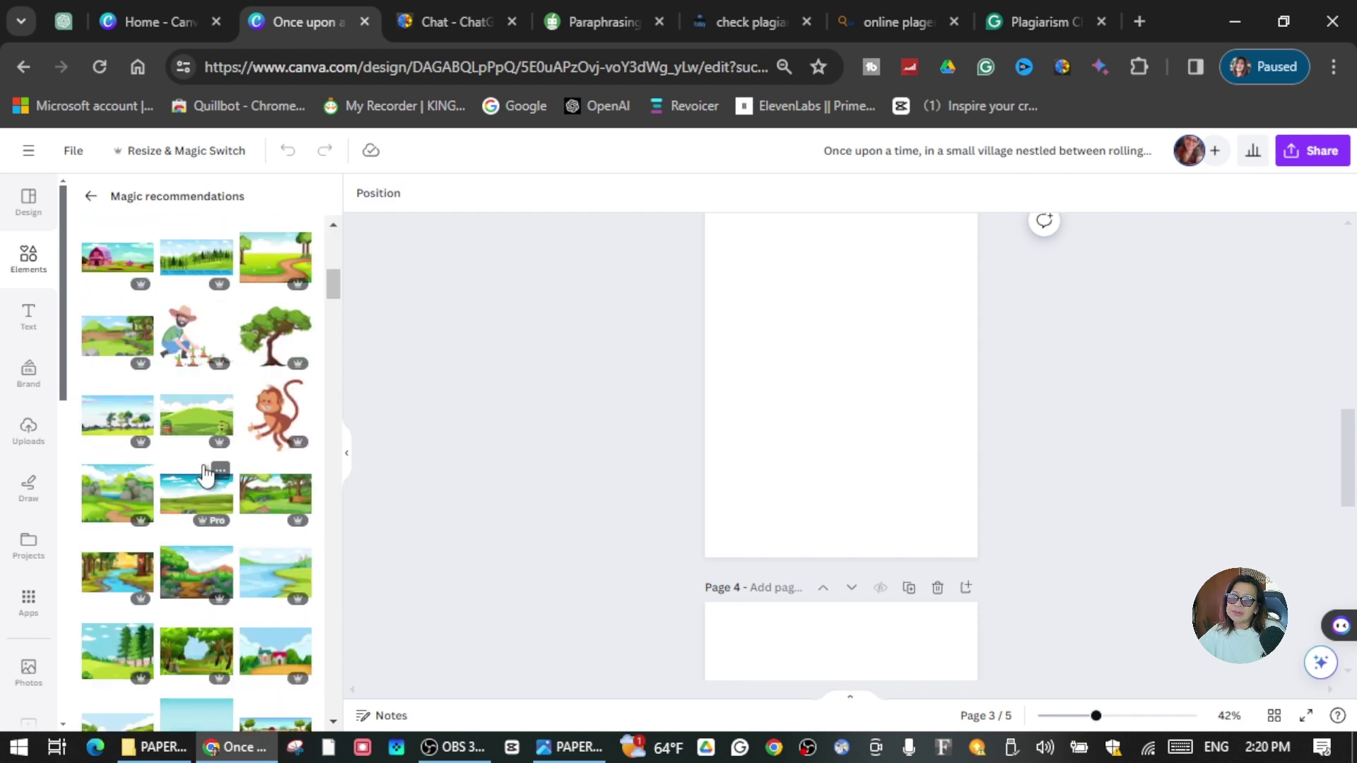
{"action": "scroll", "coordinate": [205, 475], "scroll_direction": "down", "scroll_amount": 2}
{"action": "scroll", "coordinate": [205, 475], "scroll_direction": "down", "scroll_amount": 2}
{"action": "scroll", "coordinate": [205, 475], "scroll_direction": "down", "scroll_amount": 2}
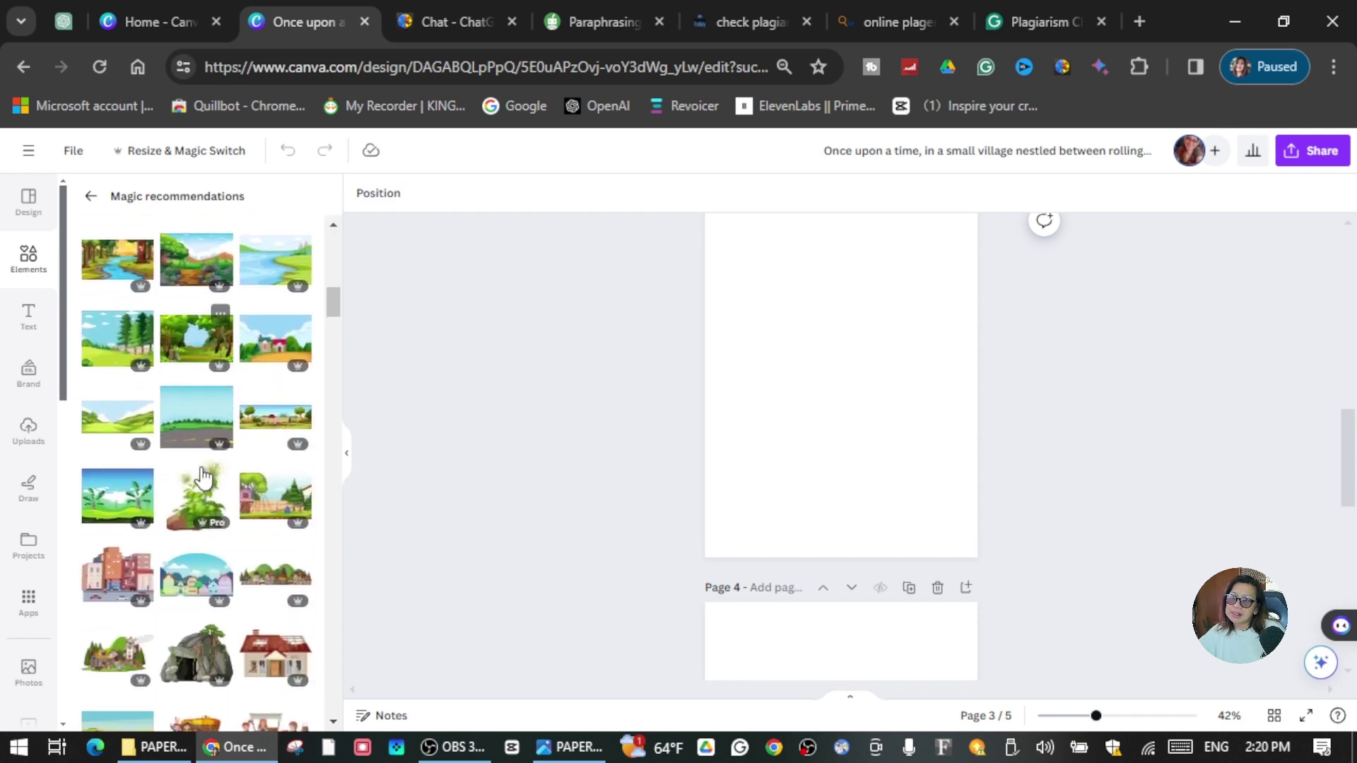
{"action": "scroll", "coordinate": [203, 477], "scroll_direction": "down", "scroll_amount": 2}
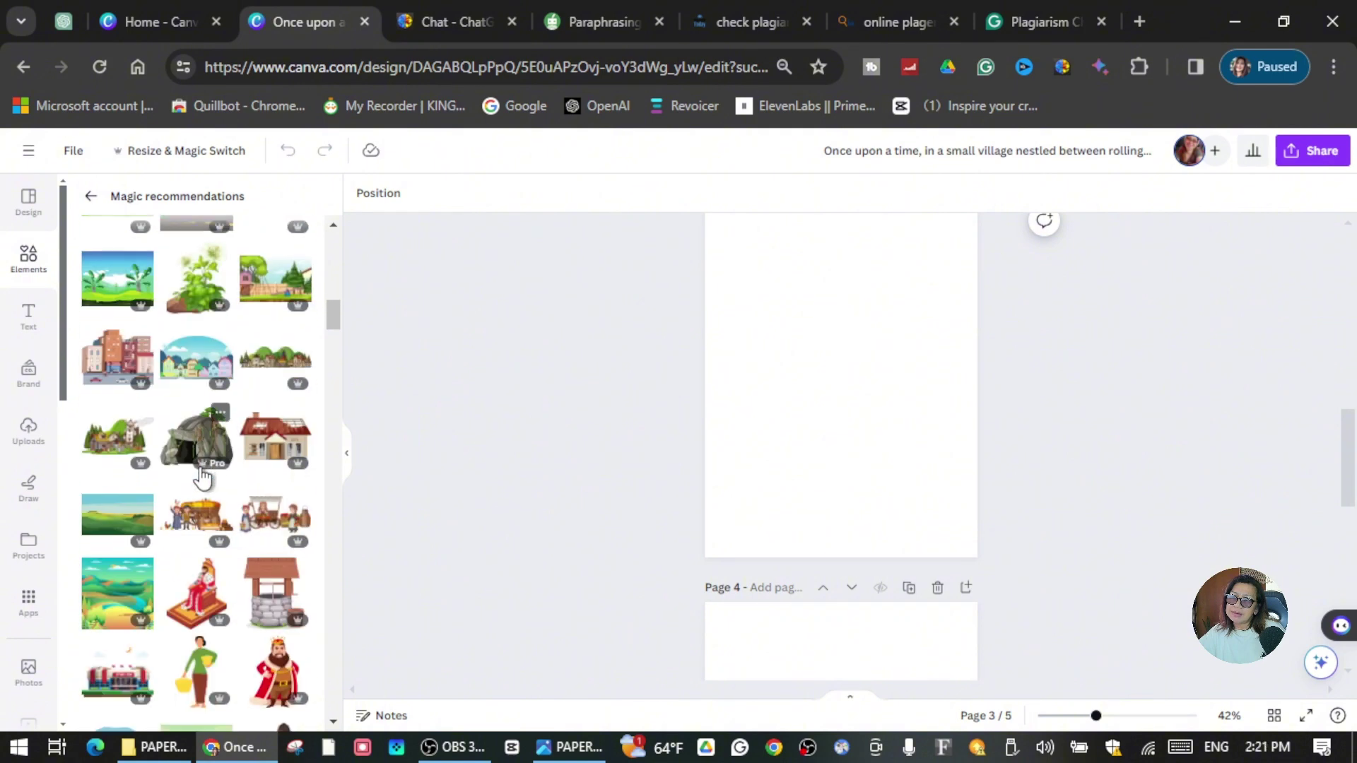
{"action": "scroll", "coordinate": [203, 478], "scroll_direction": "up", "scroll_amount": 9}
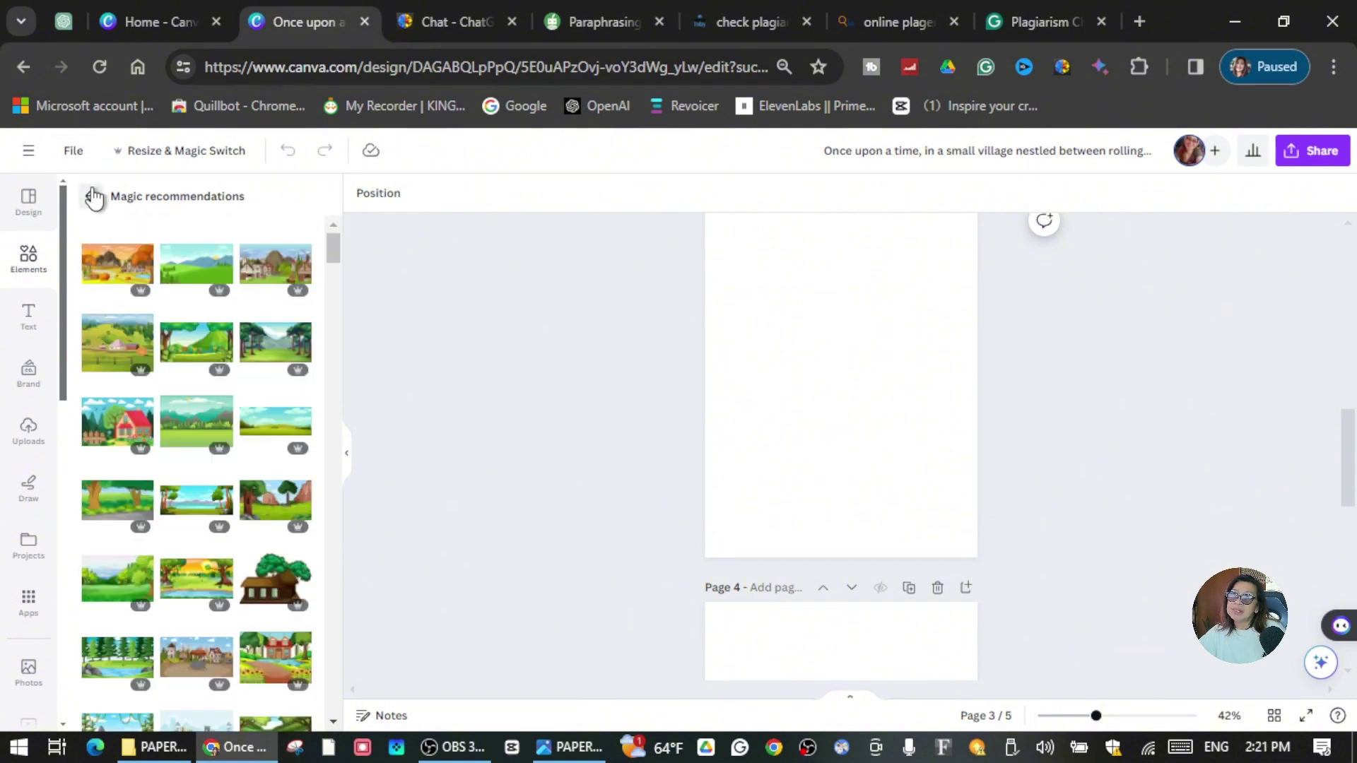
{"action": "left_click", "coordinate": [92, 198]}
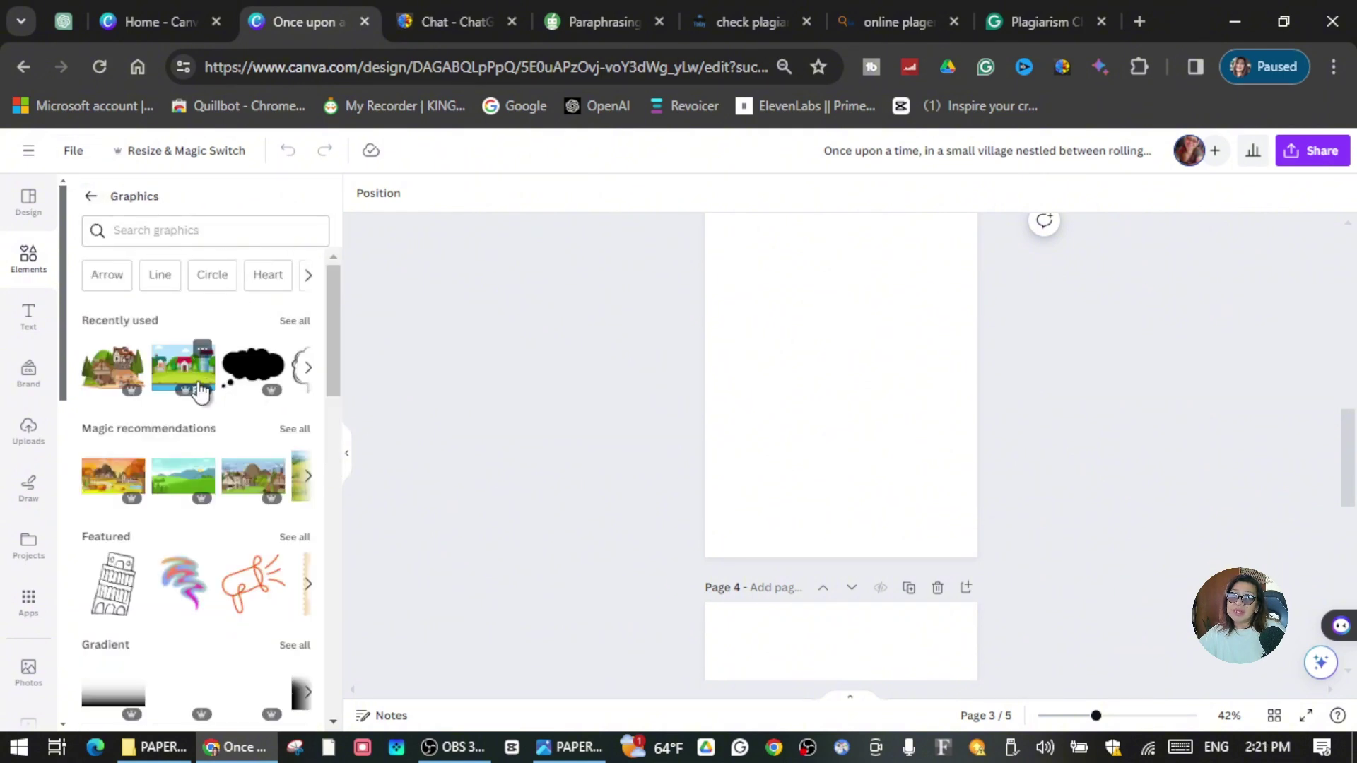
Add the recently used rustic village illustration with villagers to page 3 and delete the existing village scene from page 2.
{"action": "left_click", "coordinate": [107, 378]}
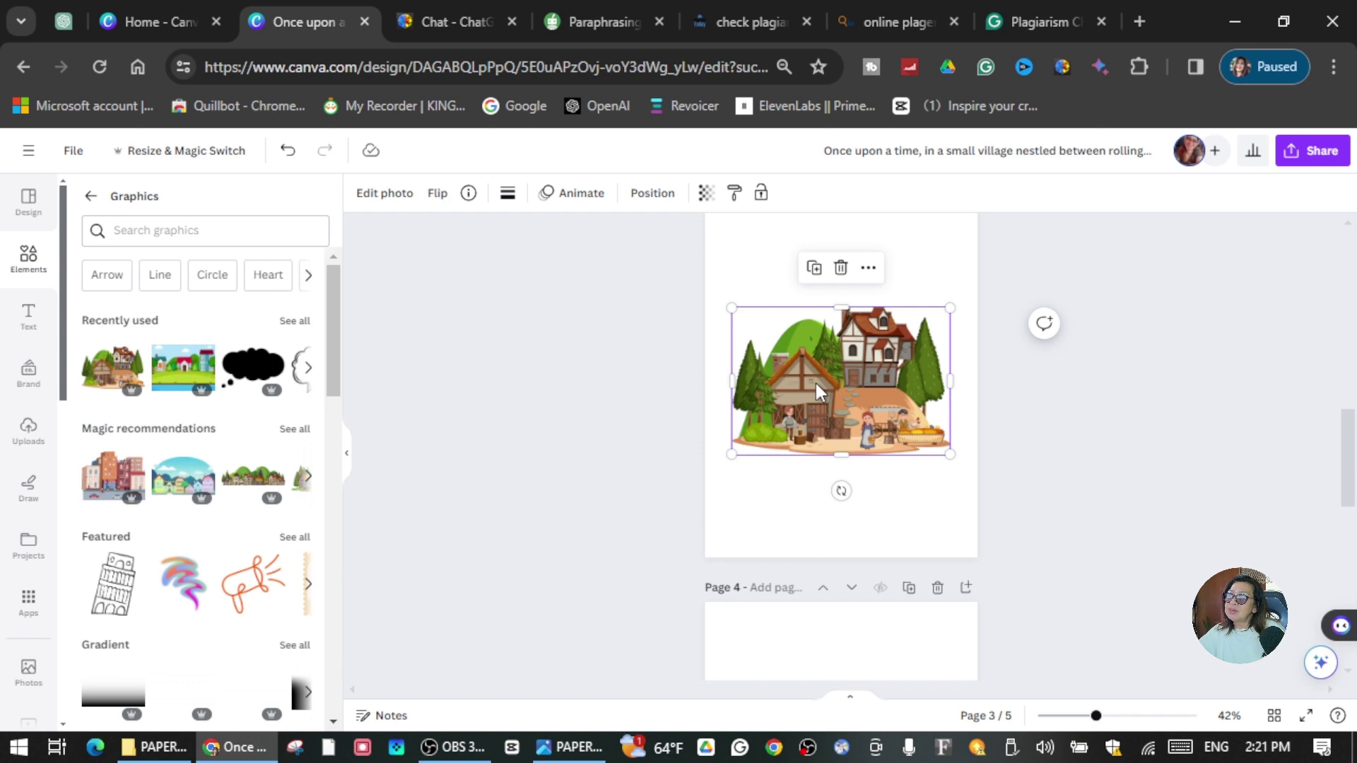
{"action": "scroll", "coordinate": [828, 396], "scroll_direction": "up", "scroll_amount": 5}
{"action": "scroll", "coordinate": [832, 396], "scroll_direction": "down", "scroll_amount": 3}
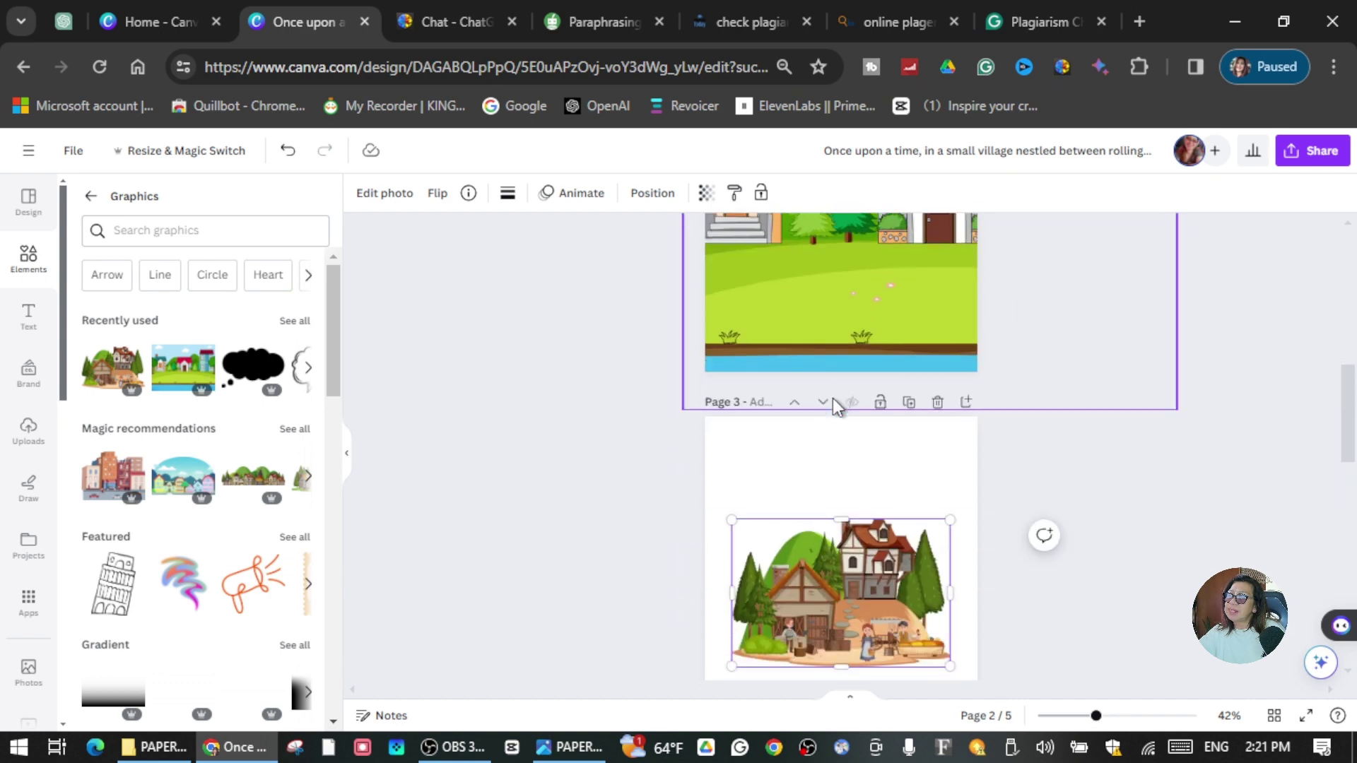
{"action": "scroll", "coordinate": [827, 382], "scroll_direction": "up", "scroll_amount": 2}
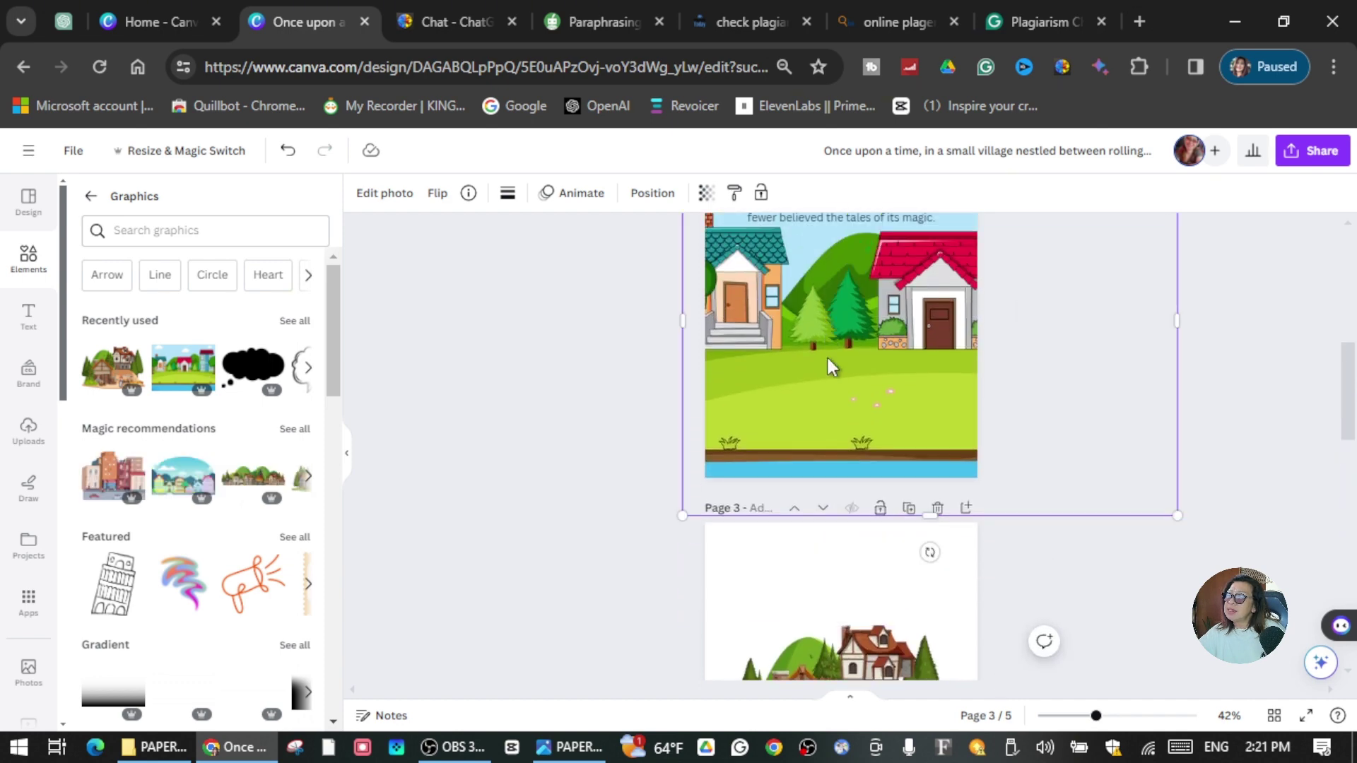
{"action": "scroll", "coordinate": [831, 357], "scroll_direction": "up", "scroll_amount": 5}
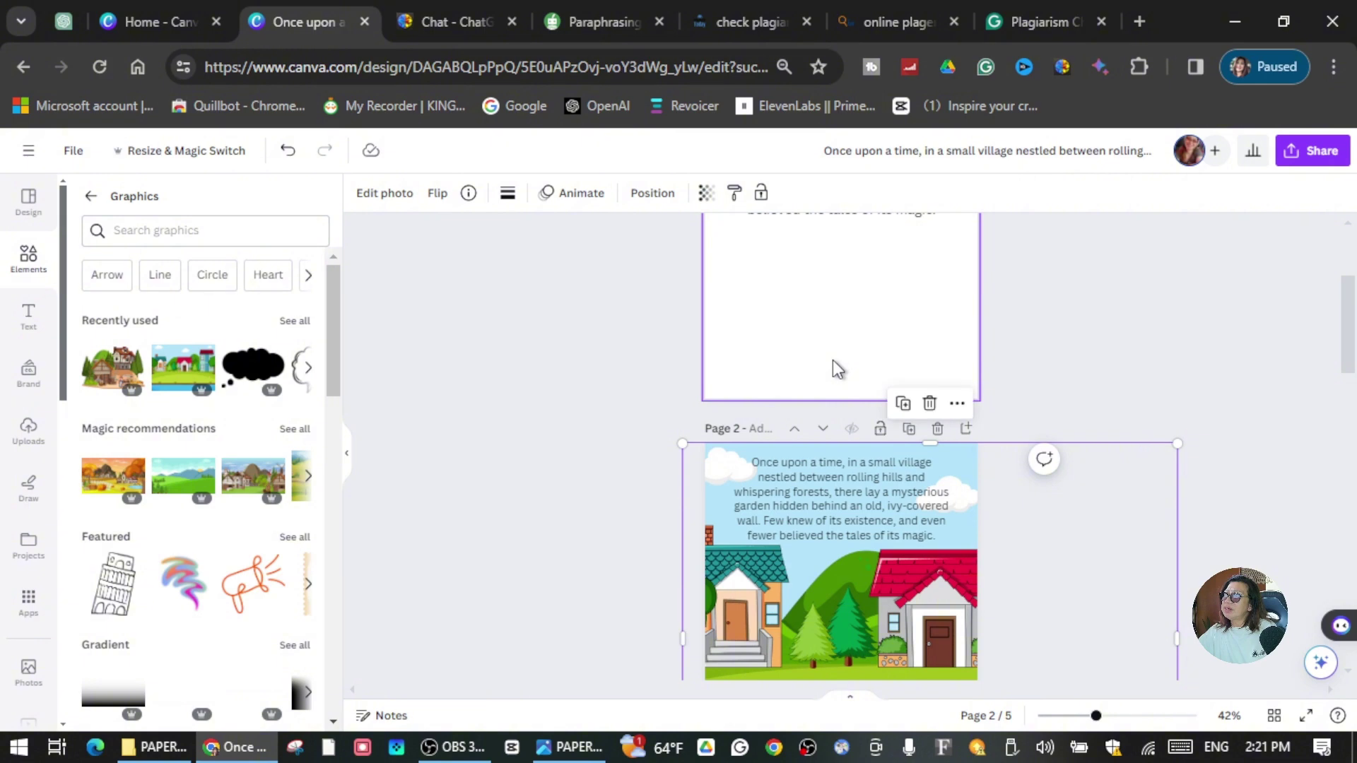
{"action": "left_click", "coordinate": [932, 407]}
Move the rustic village illustration from page 3 to page 2 and enlarge it to fill the page width below the paragraph.
{"action": "scroll", "coordinate": [1025, 584], "scroll_direction": "down", "scroll_amount": 5}
{"action": "left_click_drag", "start_coordinate": [831, 578], "coordinate": [834, 267]}
{"action": "scroll", "coordinate": [844, 277], "scroll_direction": "up", "scroll_amount": 4}
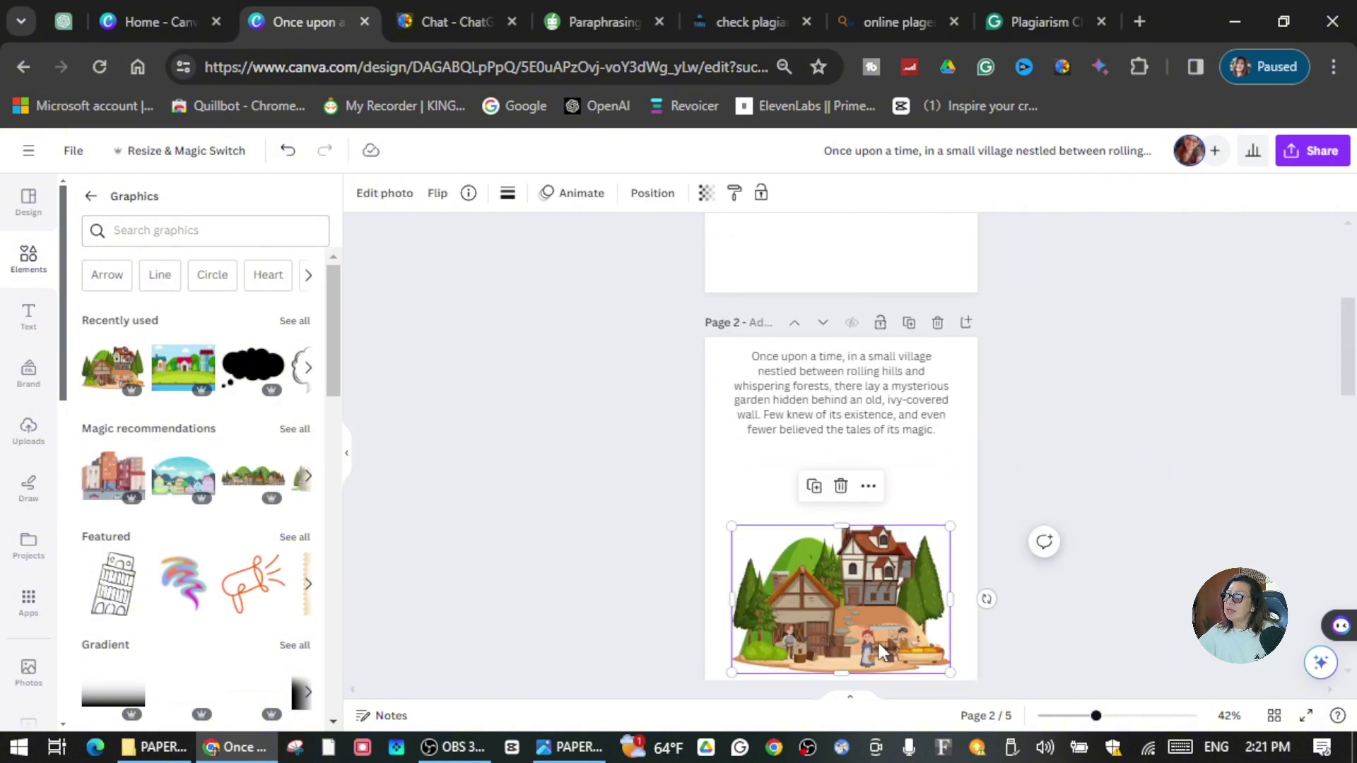
{"action": "left_click_drag", "start_coordinate": [881, 587], "coordinate": [875, 505]}
{"action": "left_click_drag", "start_coordinate": [944, 587], "coordinate": [1043, 716]}
{"action": "left_click_drag", "start_coordinate": [896, 605], "coordinate": [850, 609]}
{"action": "left_click", "coordinate": [1071, 393]}
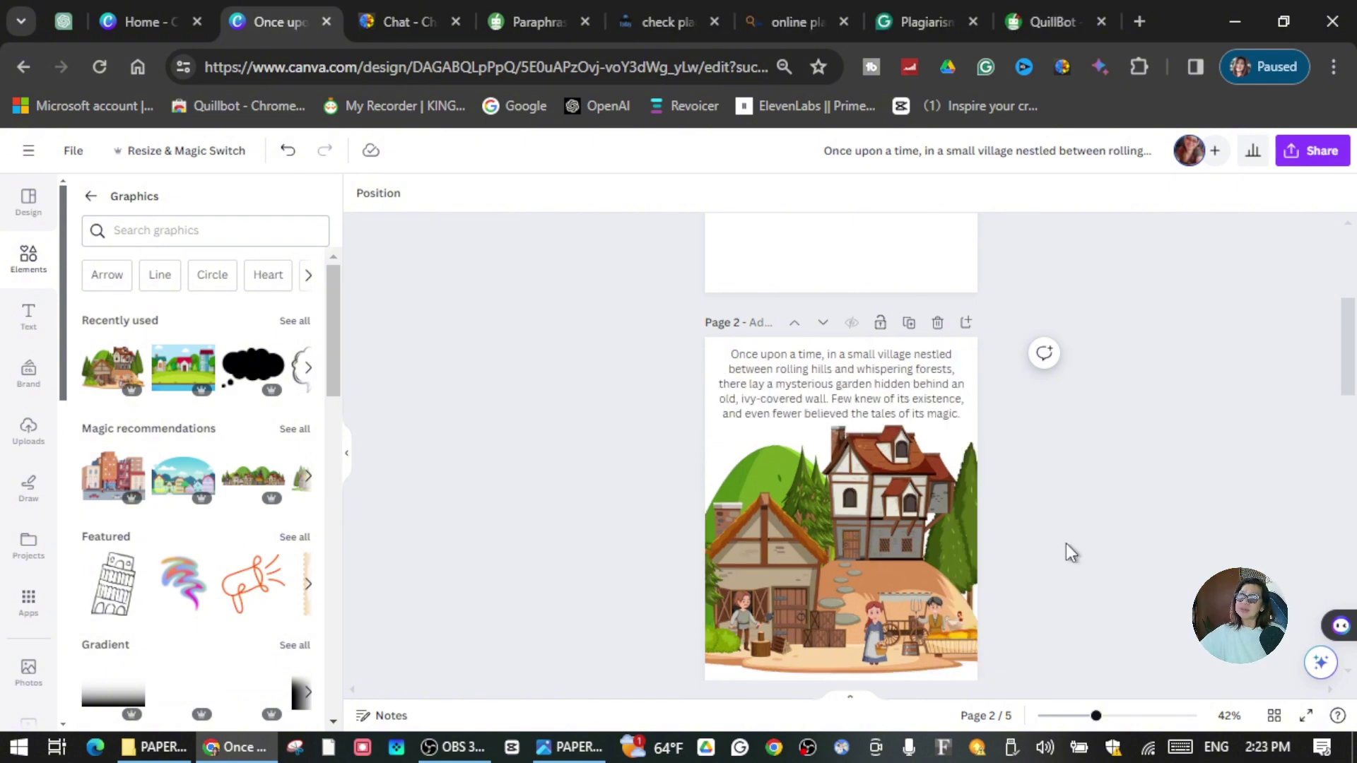
Reduce the story paragraph on page 2 to font size 20.
{"action": "left_click", "coordinate": [836, 388]}
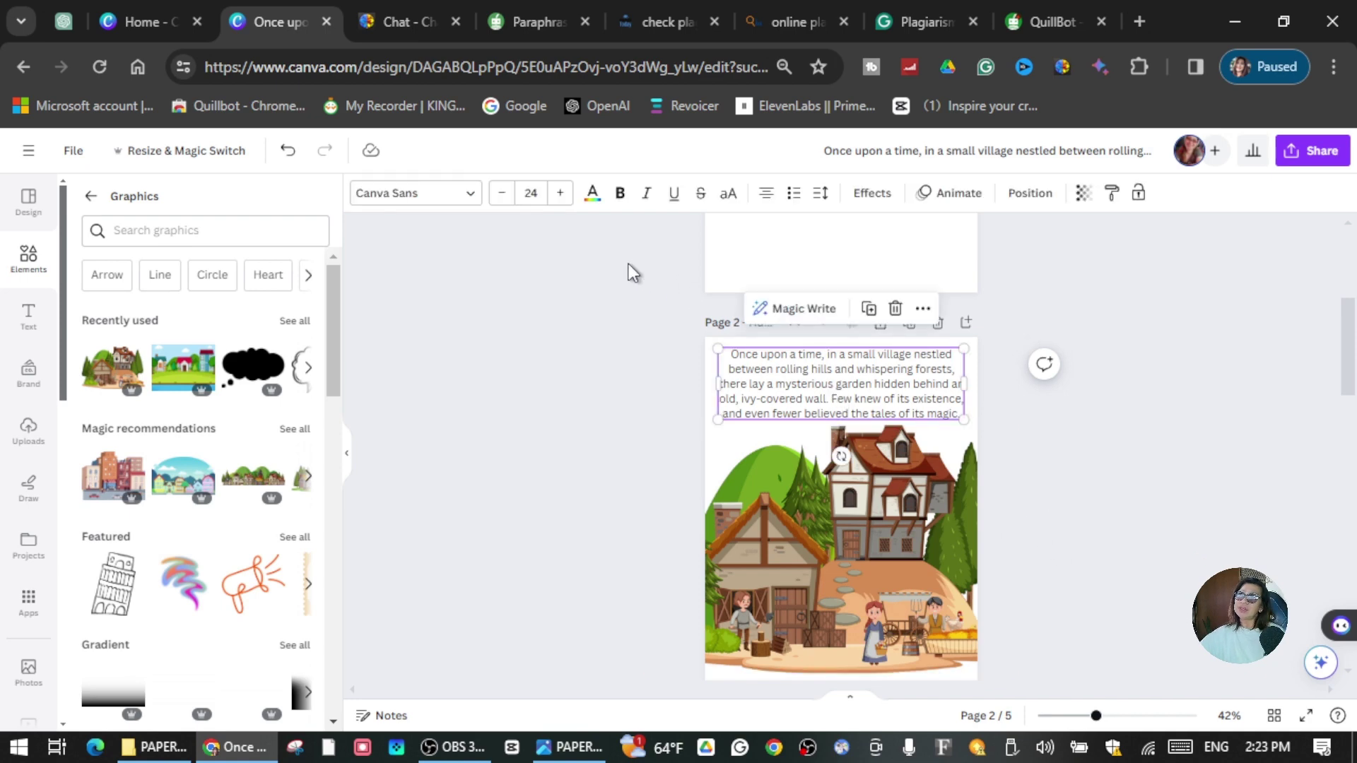
{"action": "left_click", "coordinate": [499, 195]}
{"action": "left_click", "coordinate": [501, 195]}
{"action": "left_click", "coordinate": [501, 195]}
{"action": "left_click", "coordinate": [501, 196]}
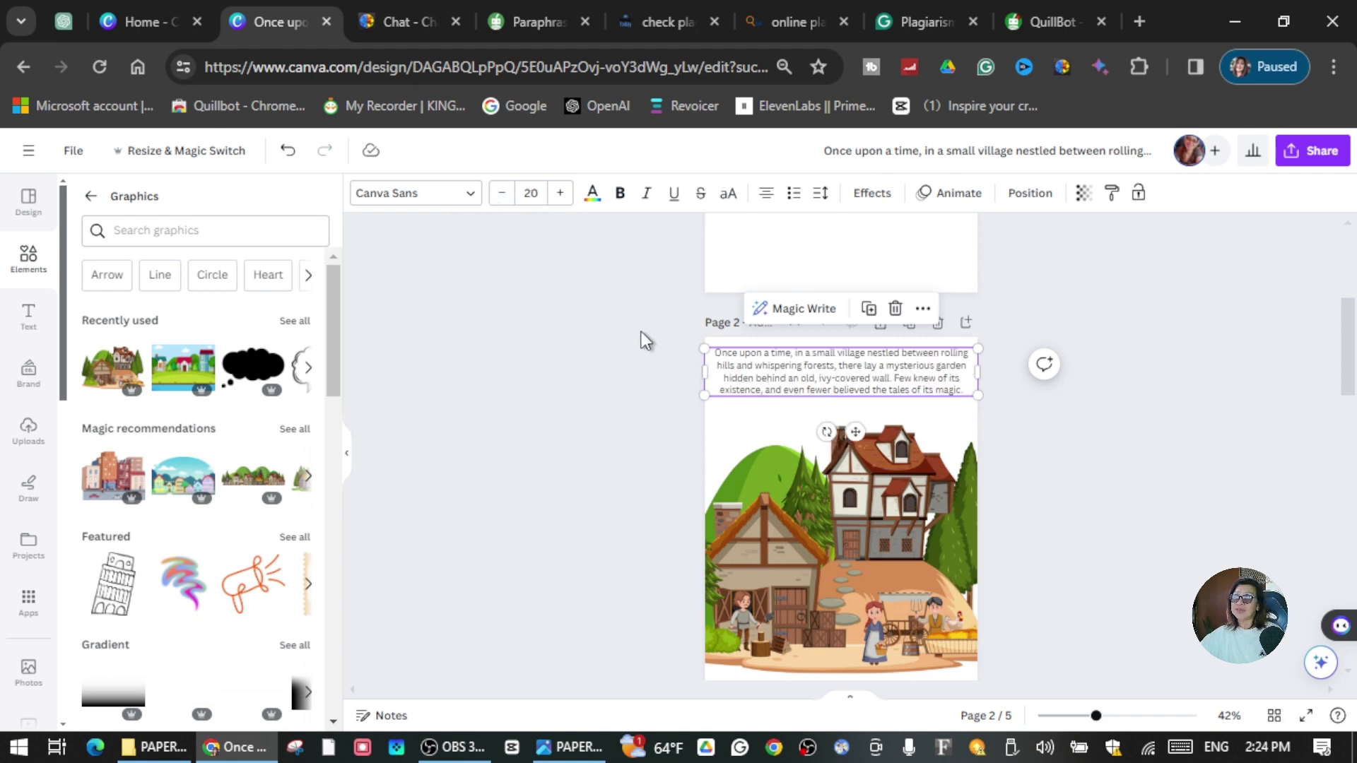
Narrow the story paragraph's text box and center it horizontally above the village illustration.
{"action": "left_click_drag", "start_coordinate": [982, 372], "coordinate": [917, 371]}
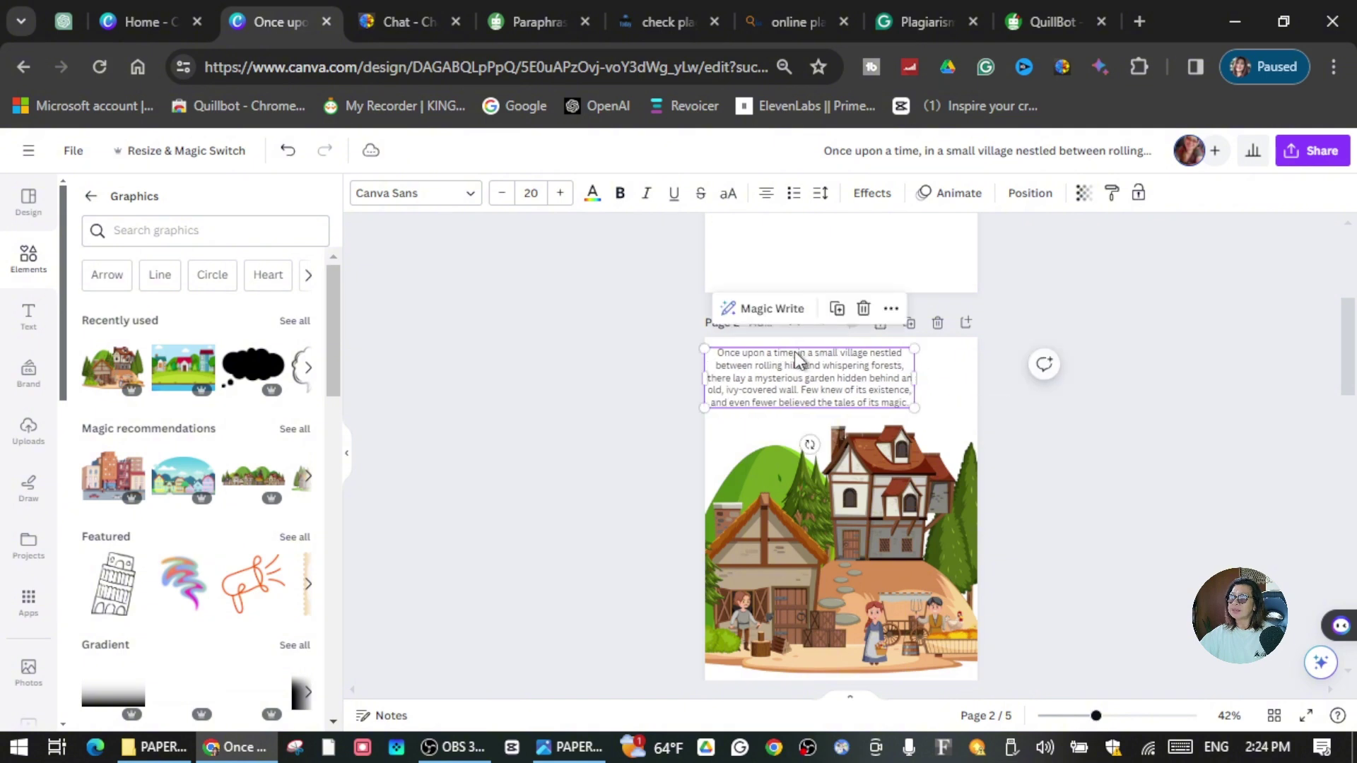
{"action": "left_click_drag", "start_coordinate": [805, 369], "coordinate": [835, 374]}
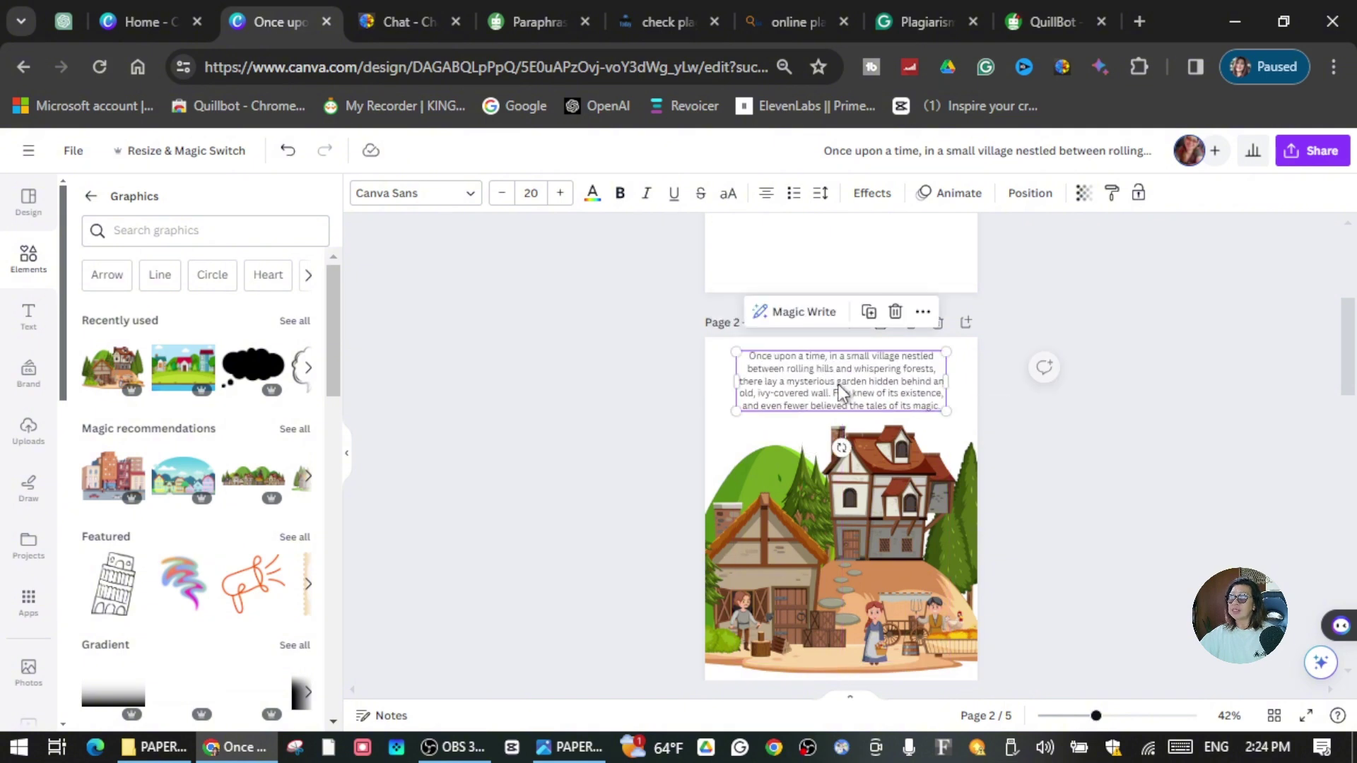
{"action": "left_click", "coordinate": [1165, 456]}
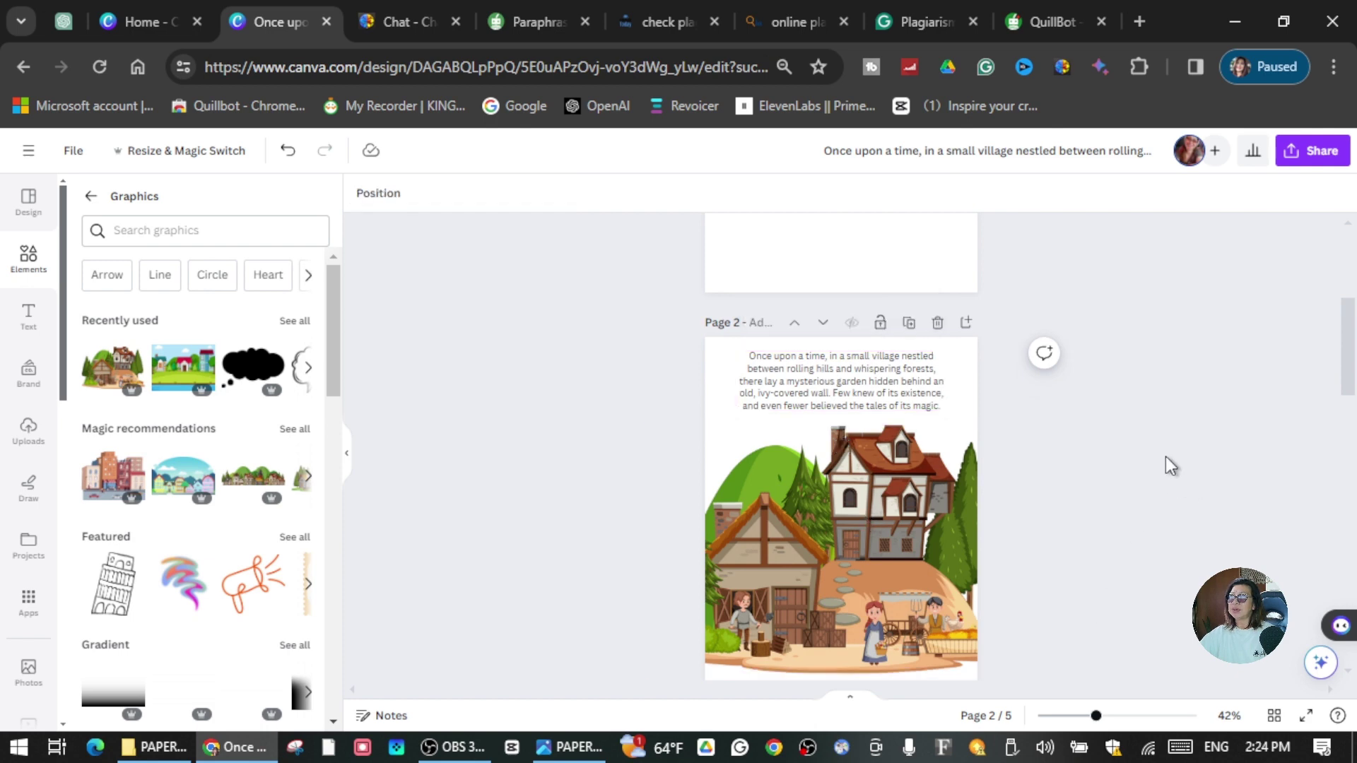
Try light pink, bright pink, peach and light blue brand colors as the background of page 2.
{"action": "left_click", "coordinate": [717, 359]}
{"action": "left_click", "coordinate": [363, 195]}
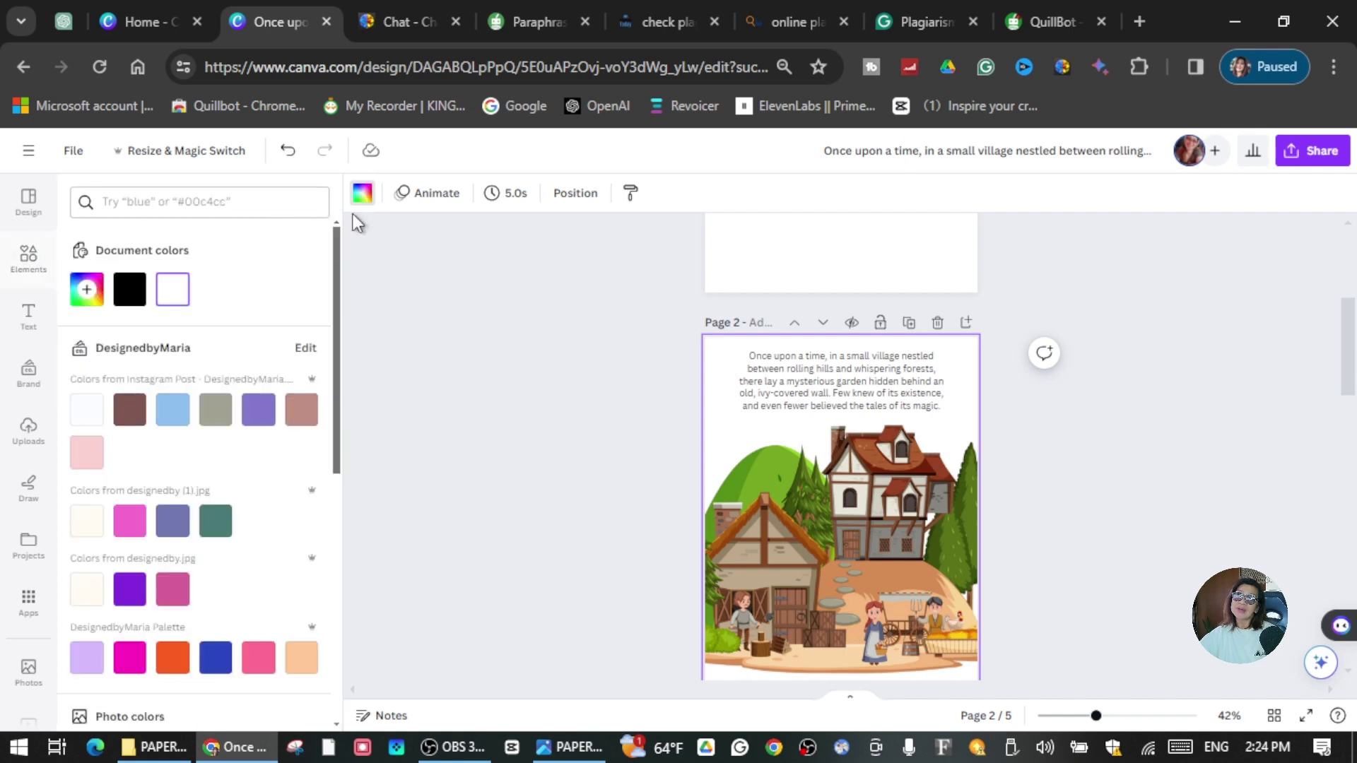
{"action": "left_click", "coordinate": [88, 454]}
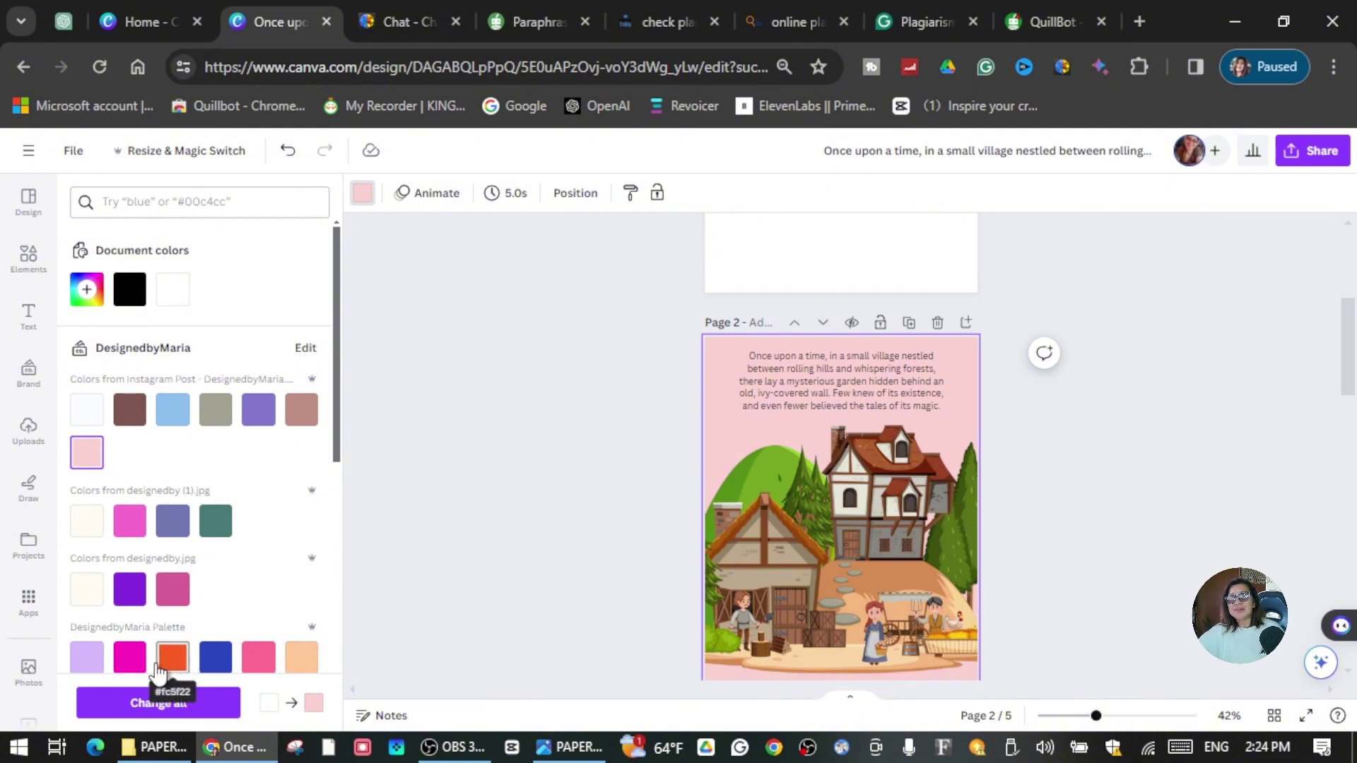
{"action": "left_click", "coordinate": [130, 529]}
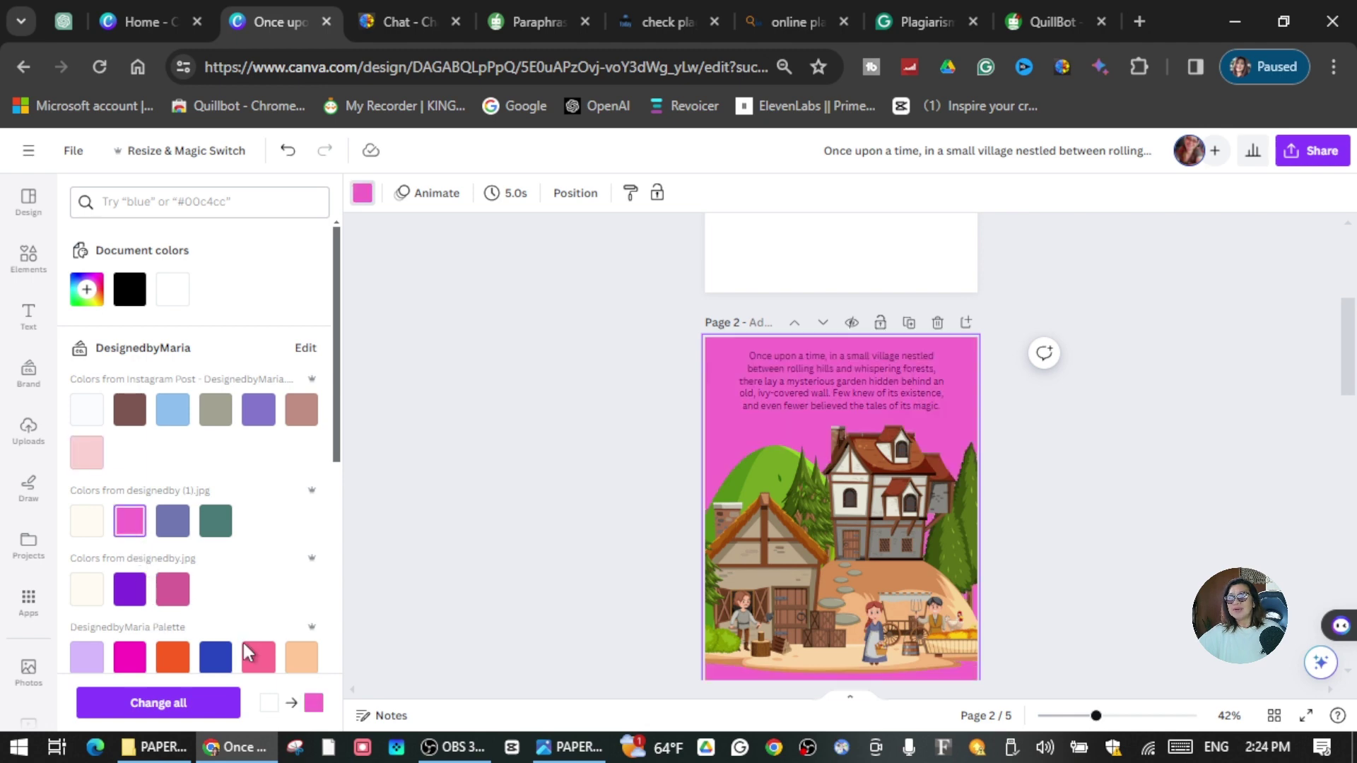
{"action": "left_click", "coordinate": [312, 661]}
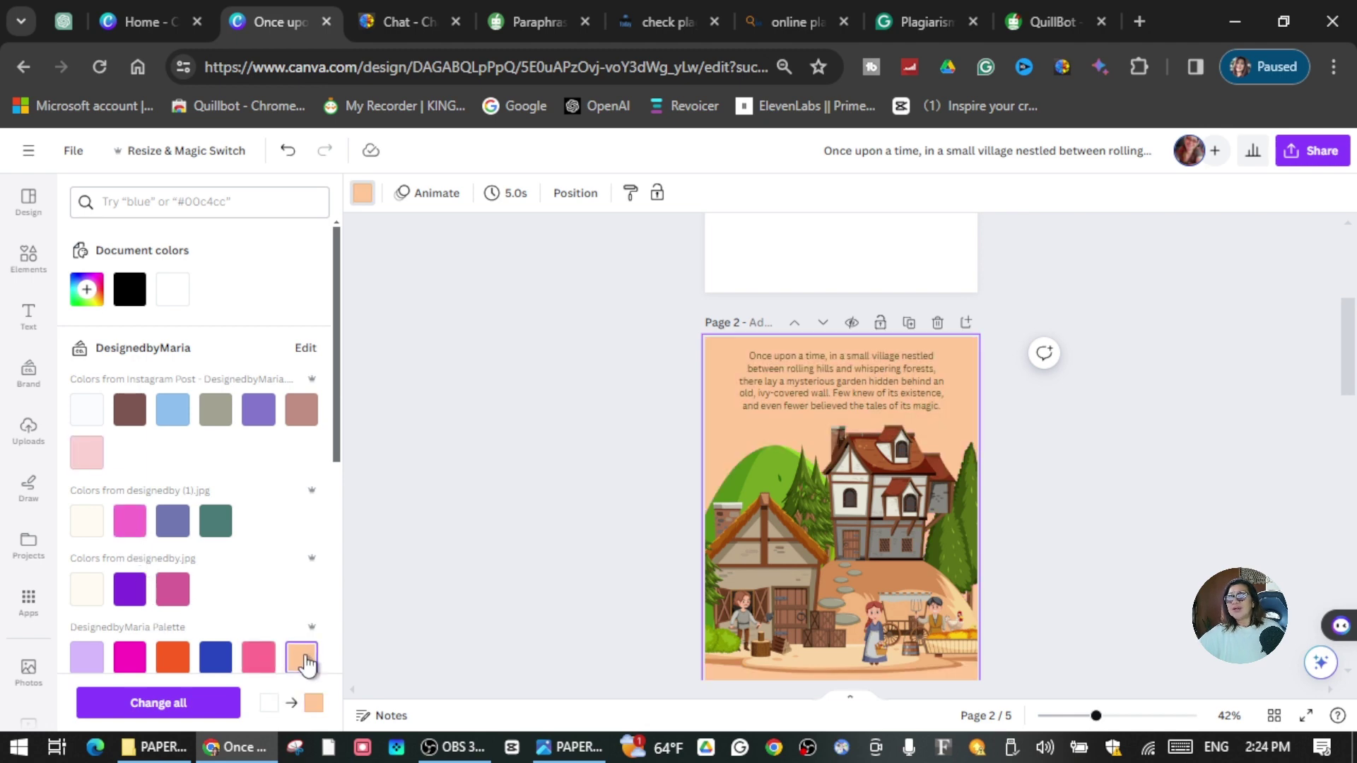
{"action": "left_click", "coordinate": [86, 458]}
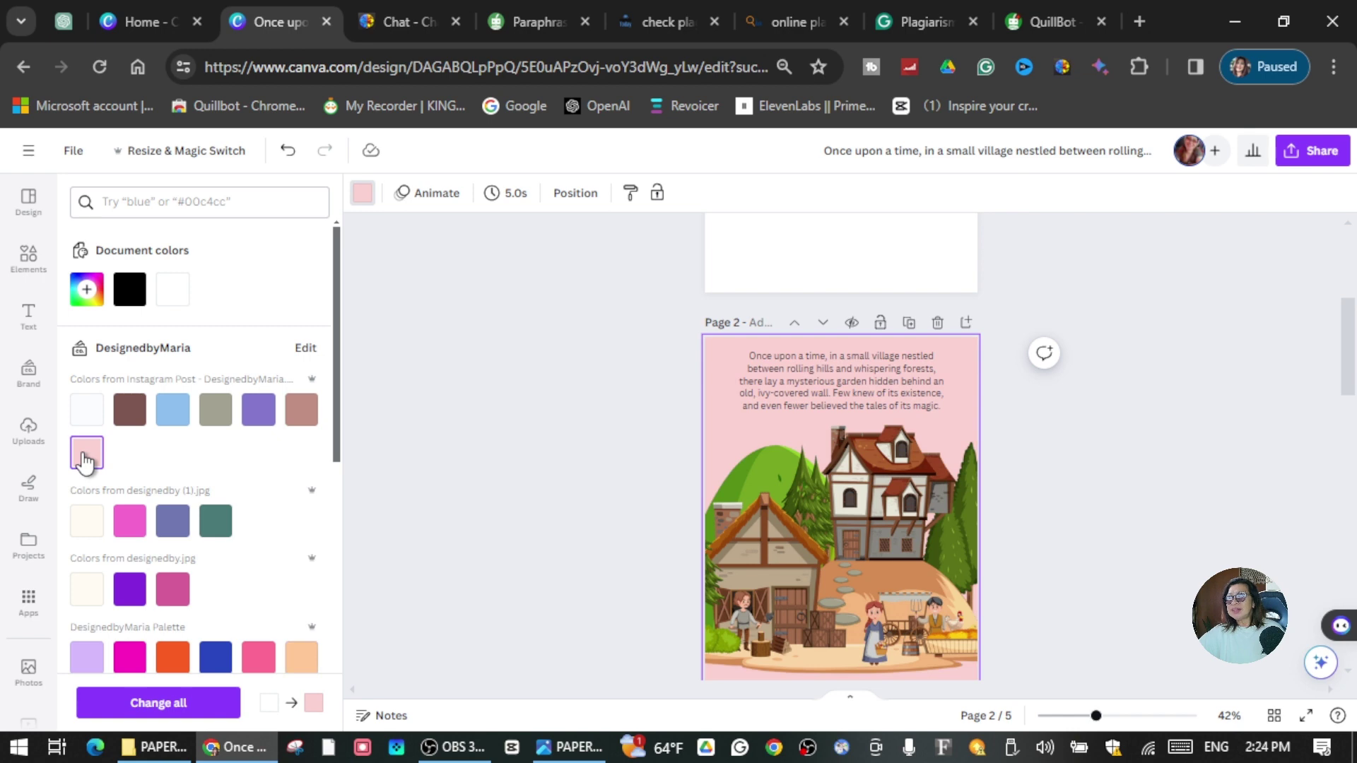
{"action": "left_click", "coordinate": [177, 418]}
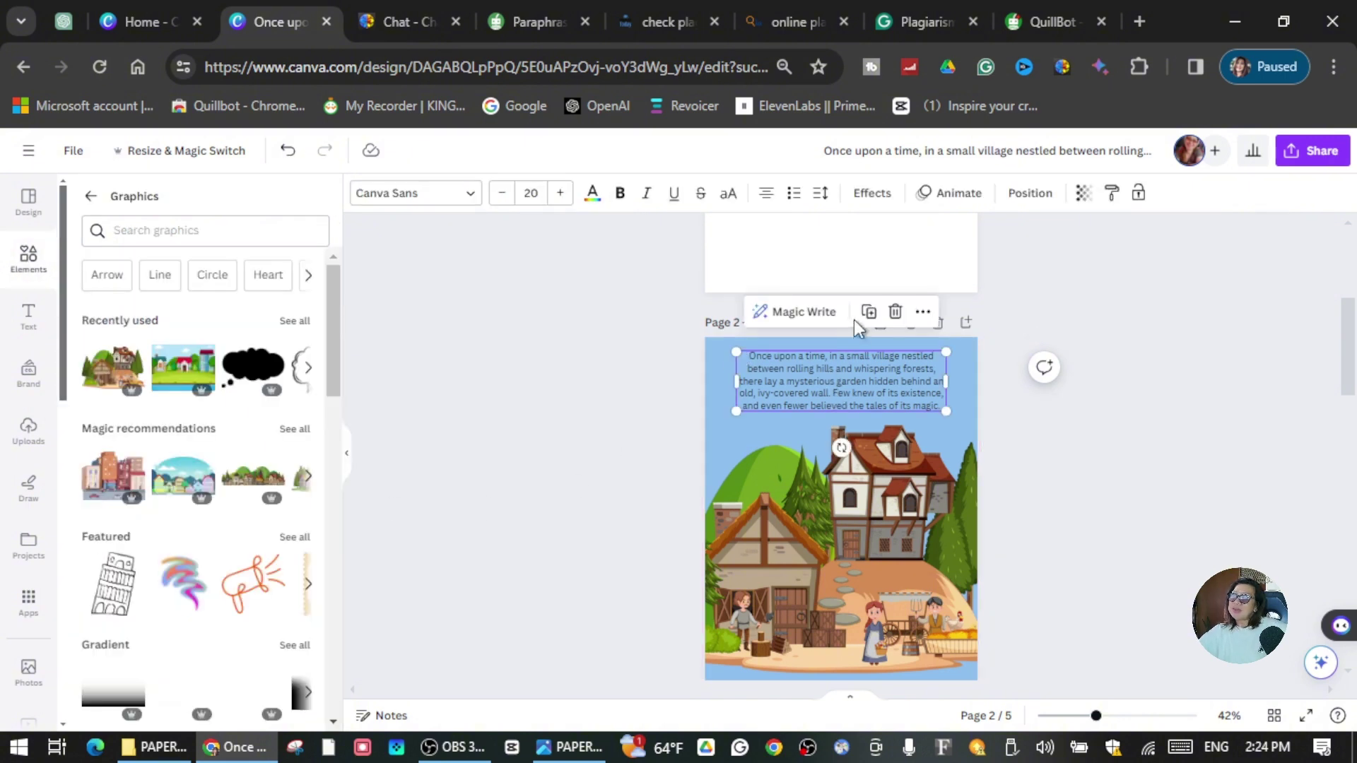
Set the story paragraph's letter spacing to 73 and nudge its text box slightly down.
{"action": "left_click", "coordinate": [819, 199]}
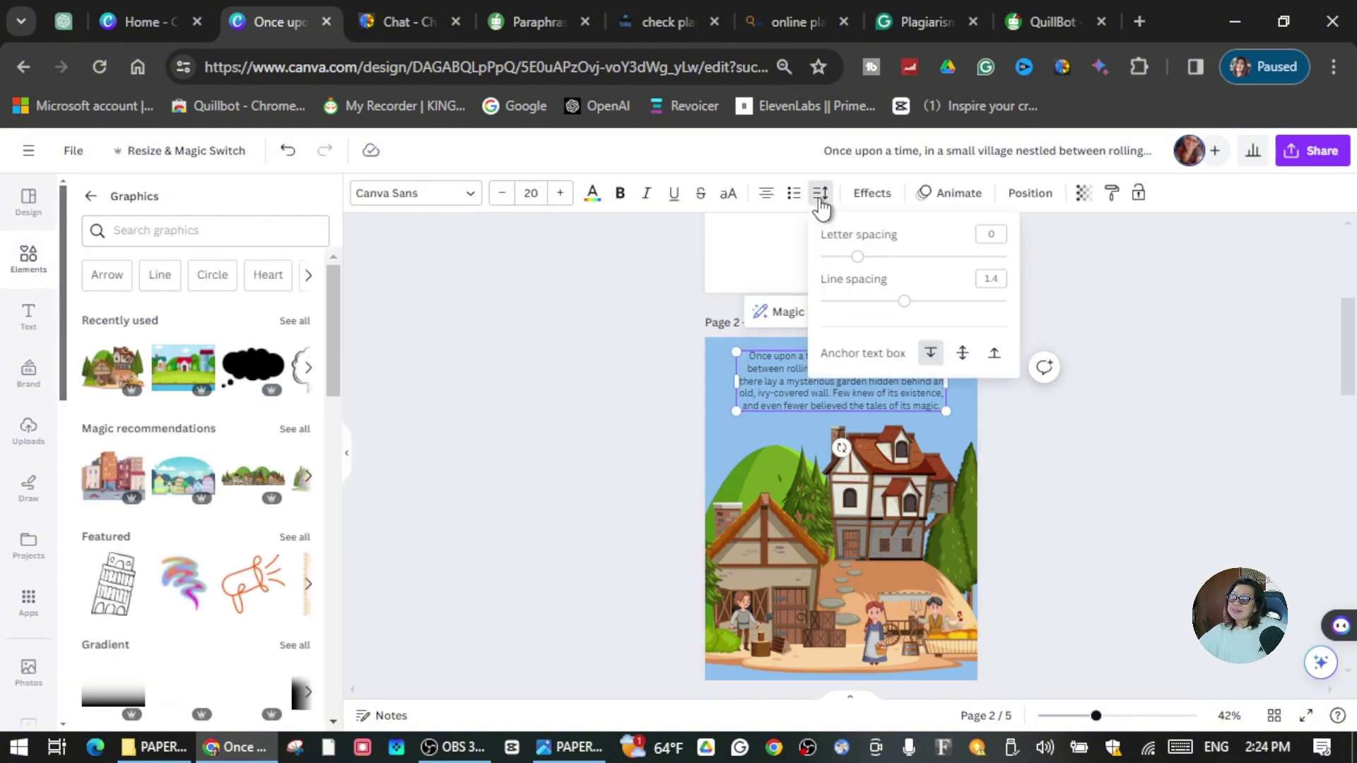
{"action": "left_click_drag", "start_coordinate": [863, 257], "coordinate": [872, 257]}
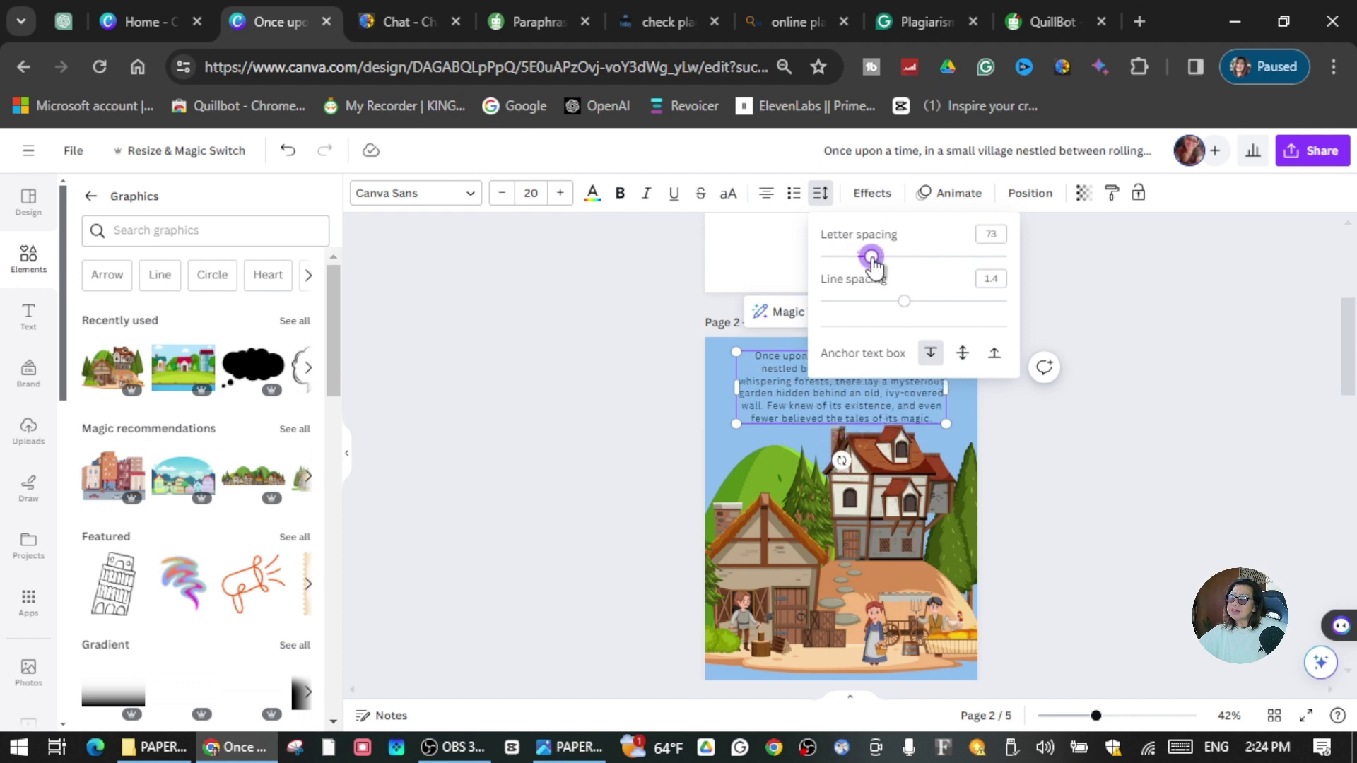
{"action": "mouse_move", "coordinate": [905, 304]}
{"action": "left_mouse_down"}
{"action": "mouse_move", "coordinate": [892, 305]}
{"action": "mouse_move", "coordinate": [905, 304]}
{"action": "left_mouse_up"}
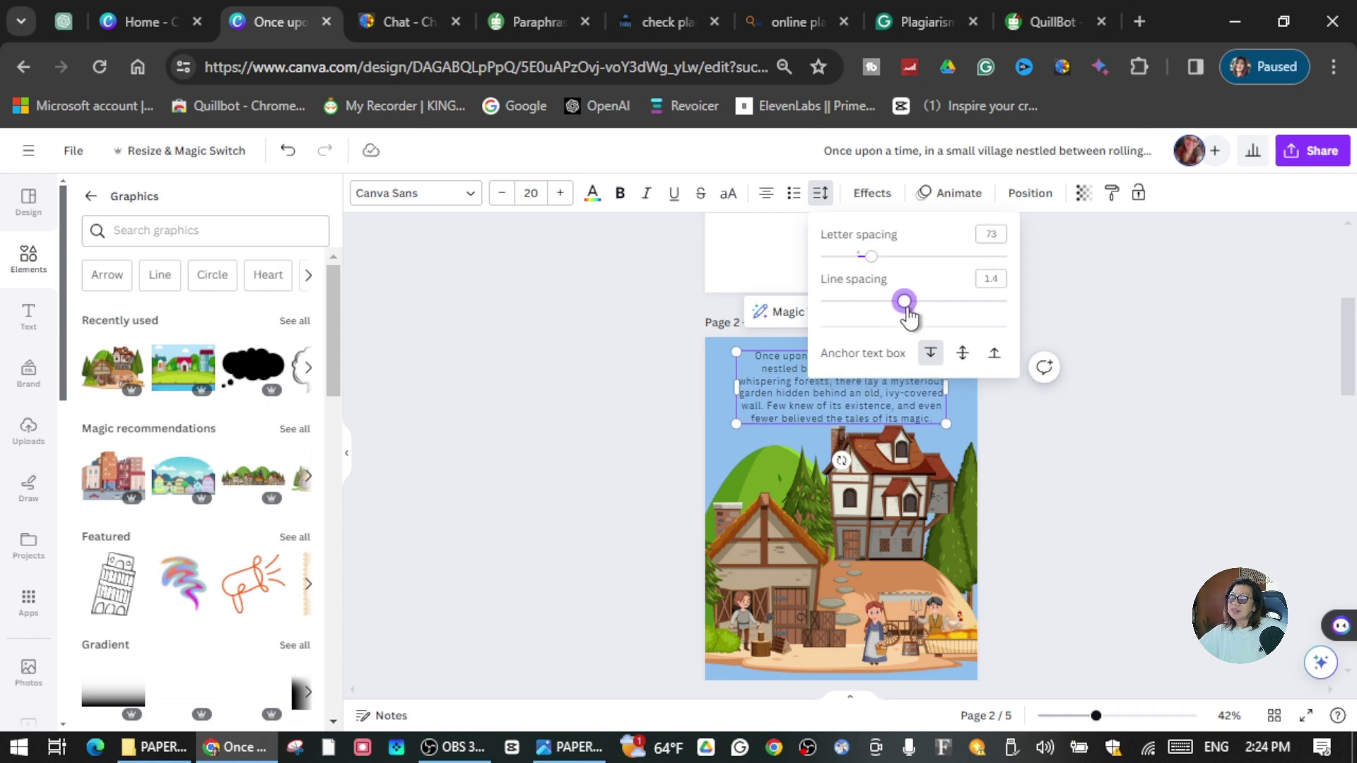
{"action": "left_click", "coordinate": [1044, 484]}
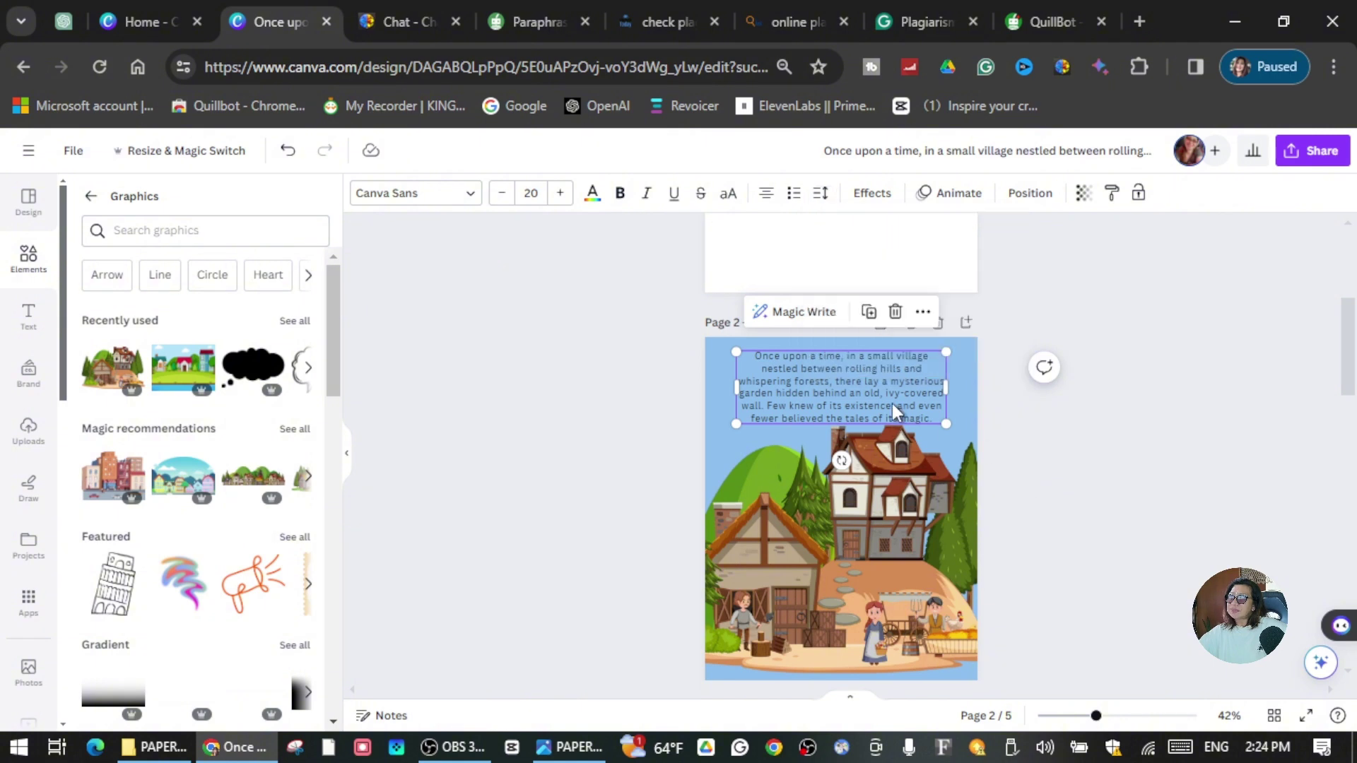
{"action": "left_click", "coordinate": [1088, 349]}
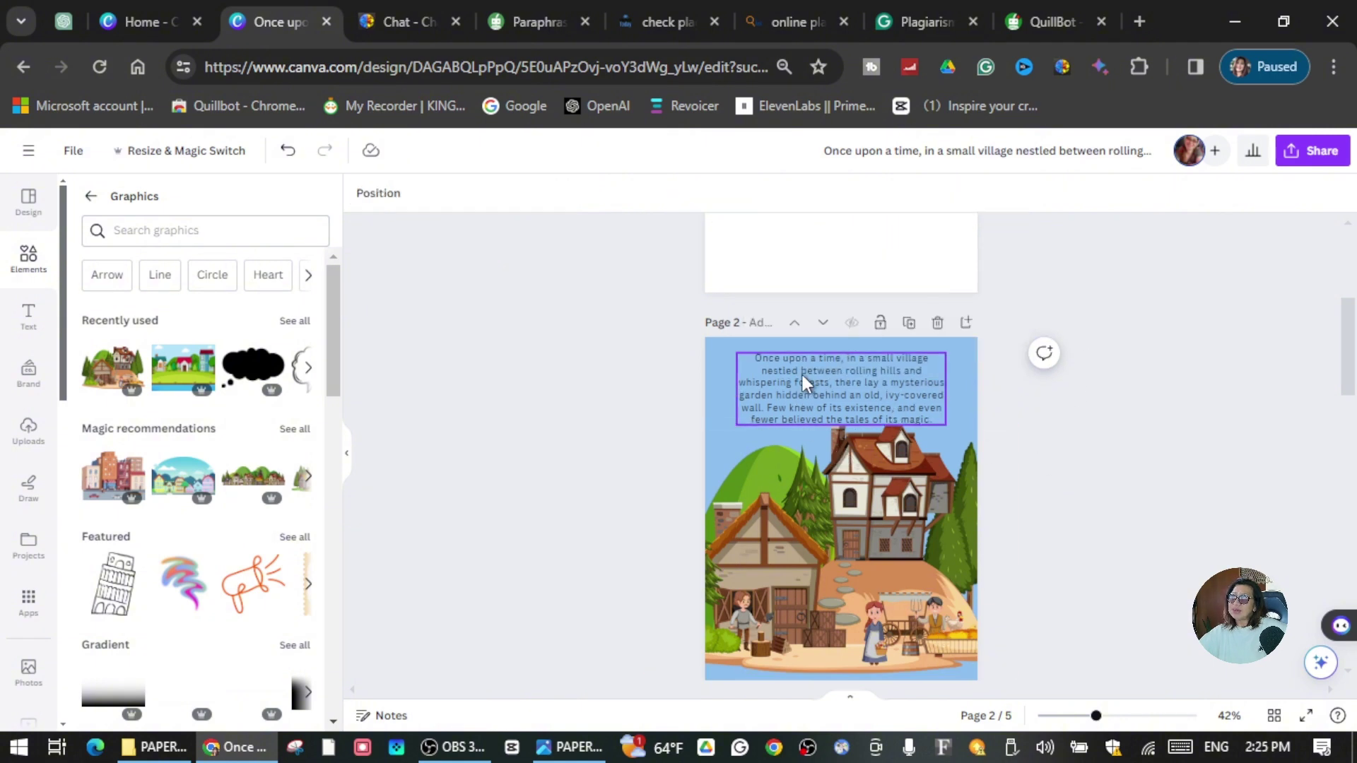
Set the background of page 2 to the light pink from the brand colors.
{"action": "left_click", "coordinate": [722, 370]}
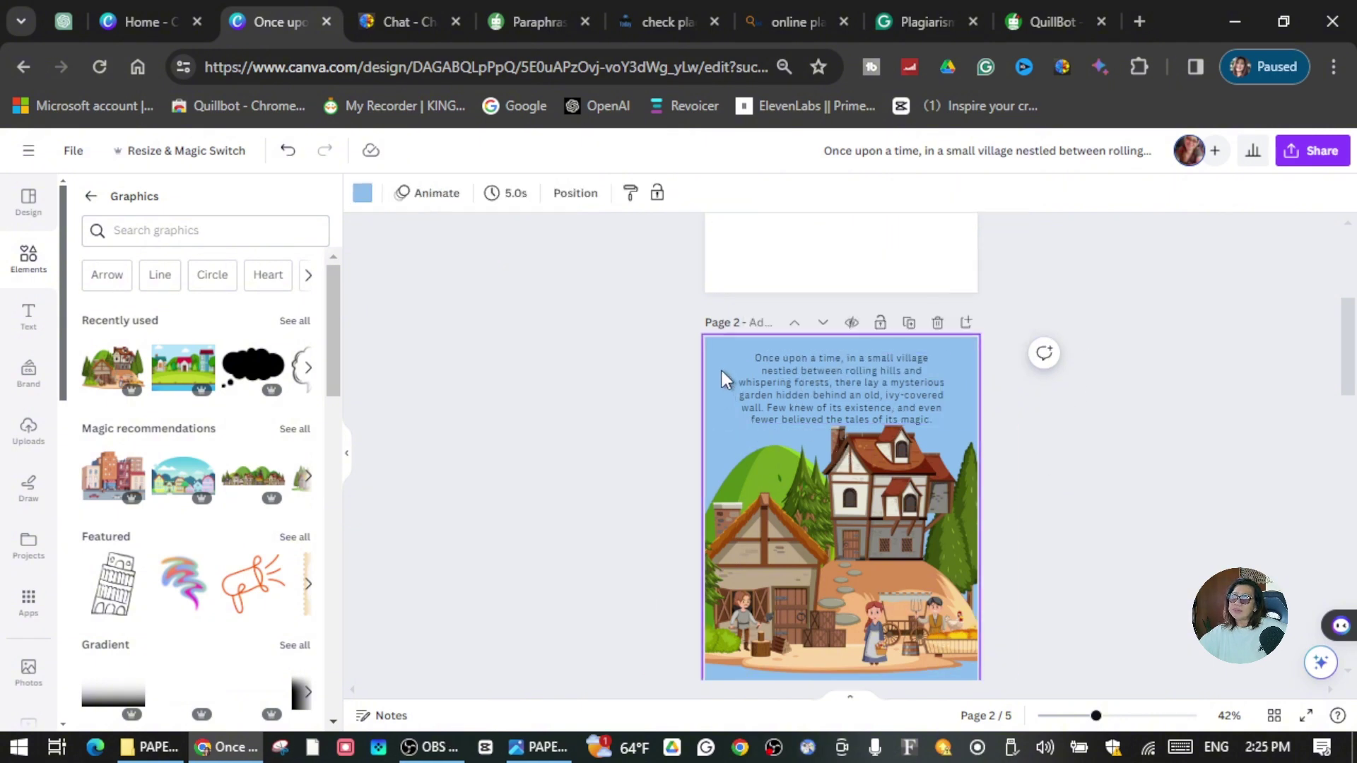
{"action": "left_click", "coordinate": [362, 193]}
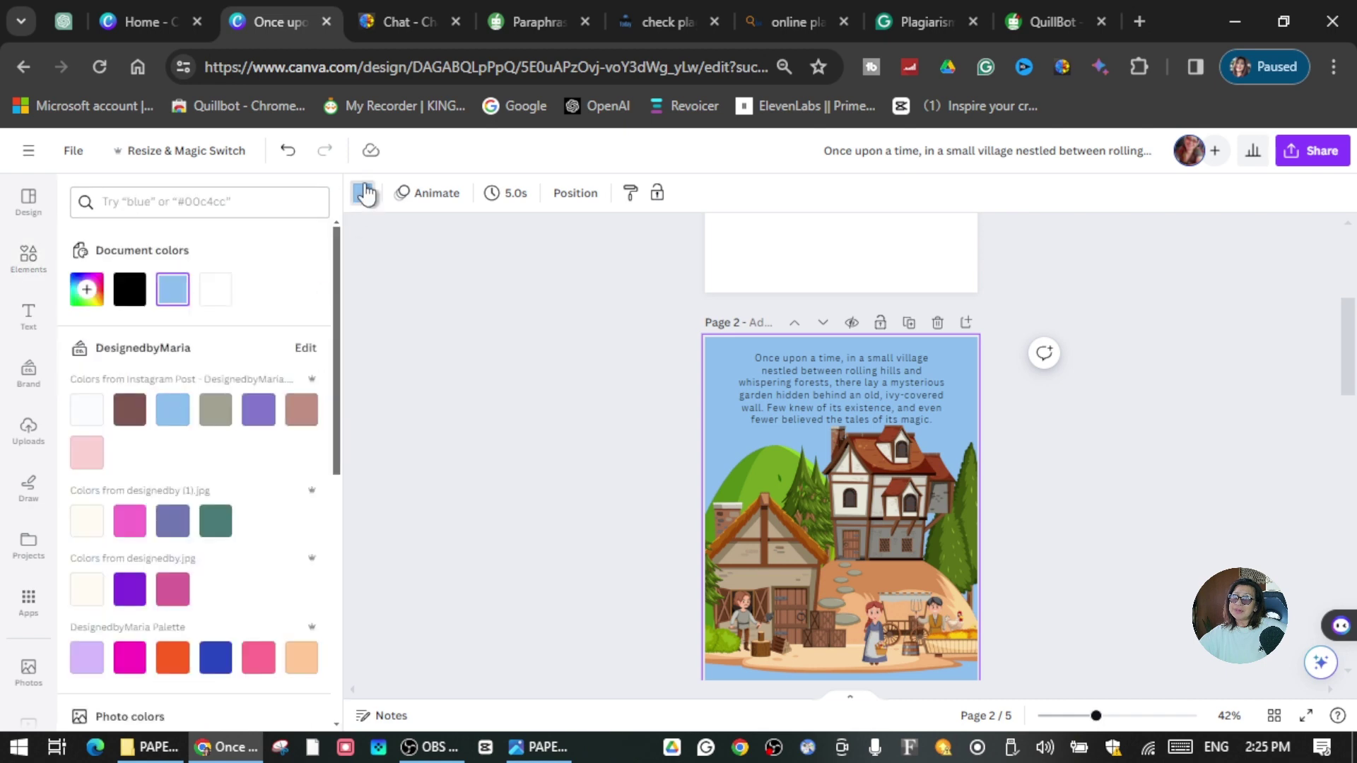
{"action": "left_click", "coordinate": [94, 458]}
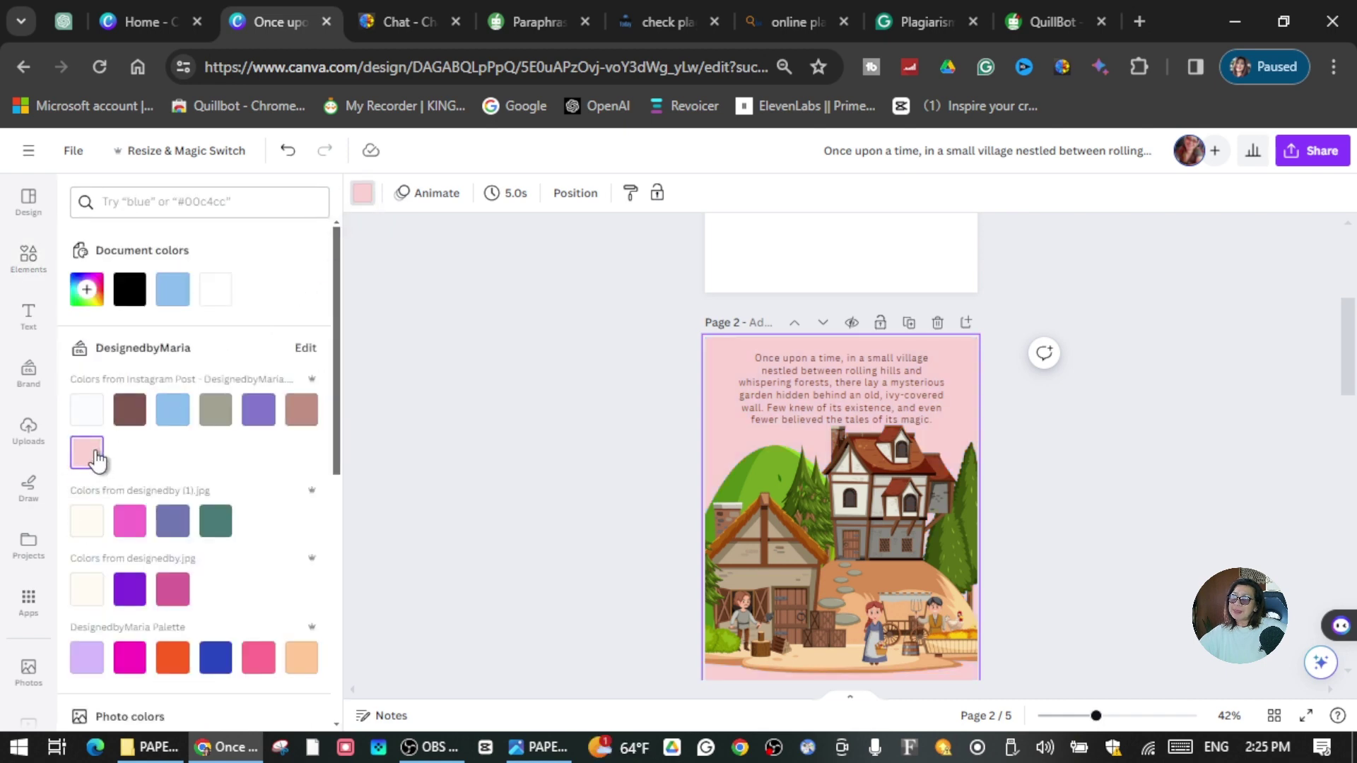
{"action": "left_click", "coordinate": [1025, 502]}
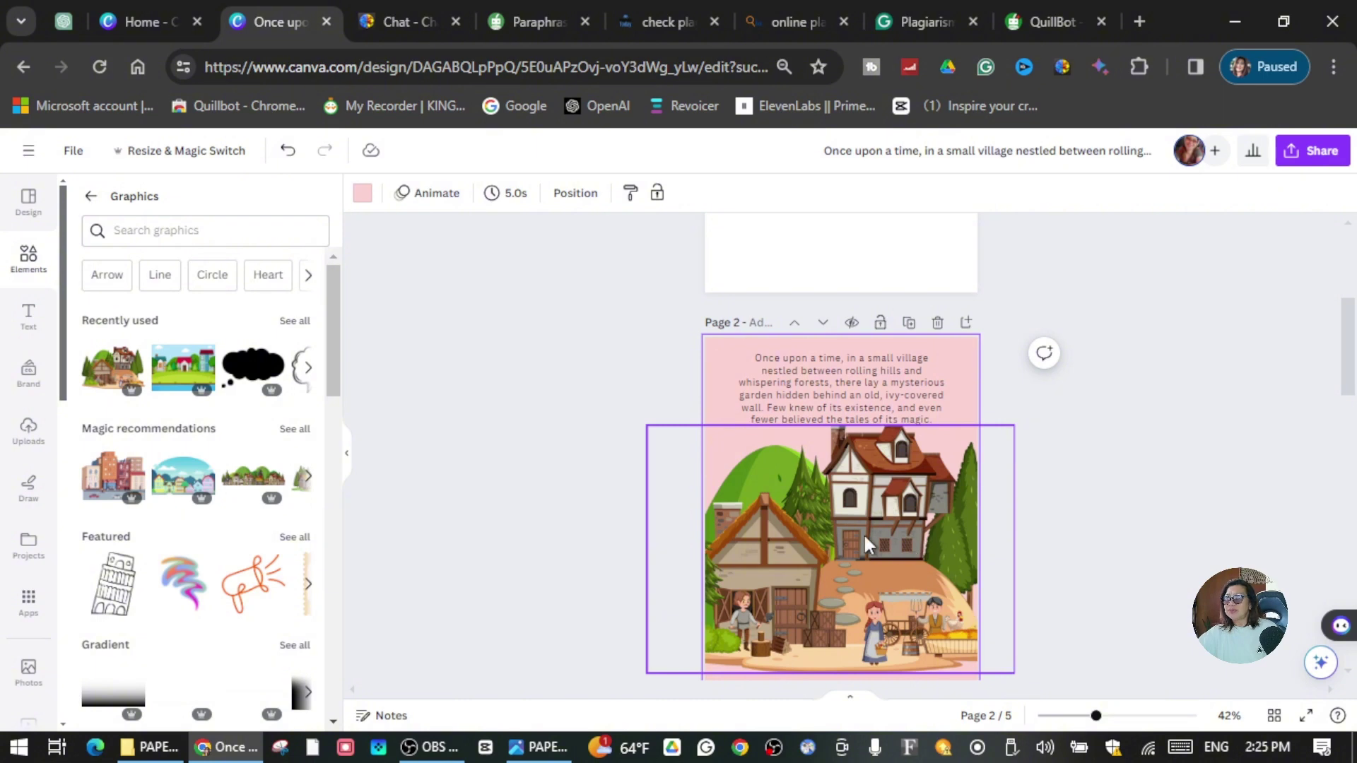
{"action": "left_click", "coordinate": [1063, 459]}
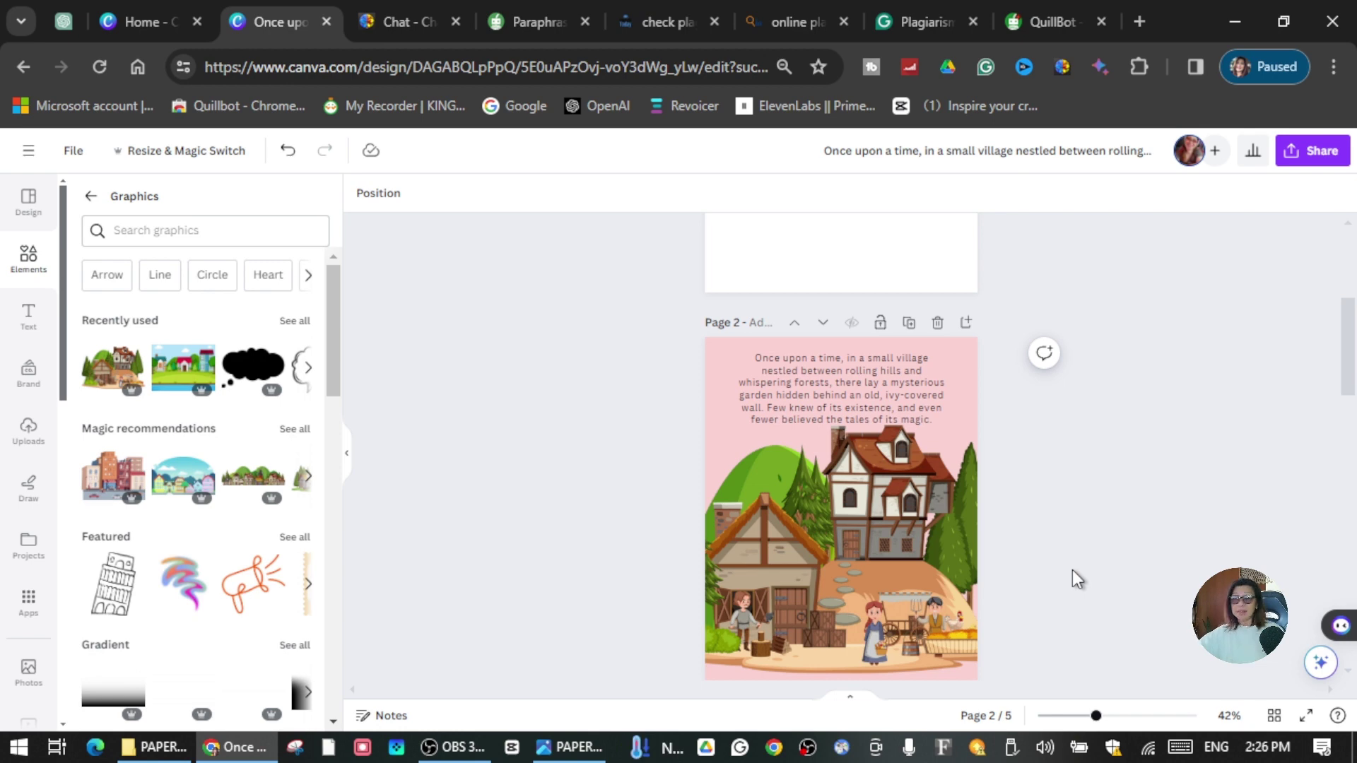
{"action": "left_click", "coordinate": [152, 238]}
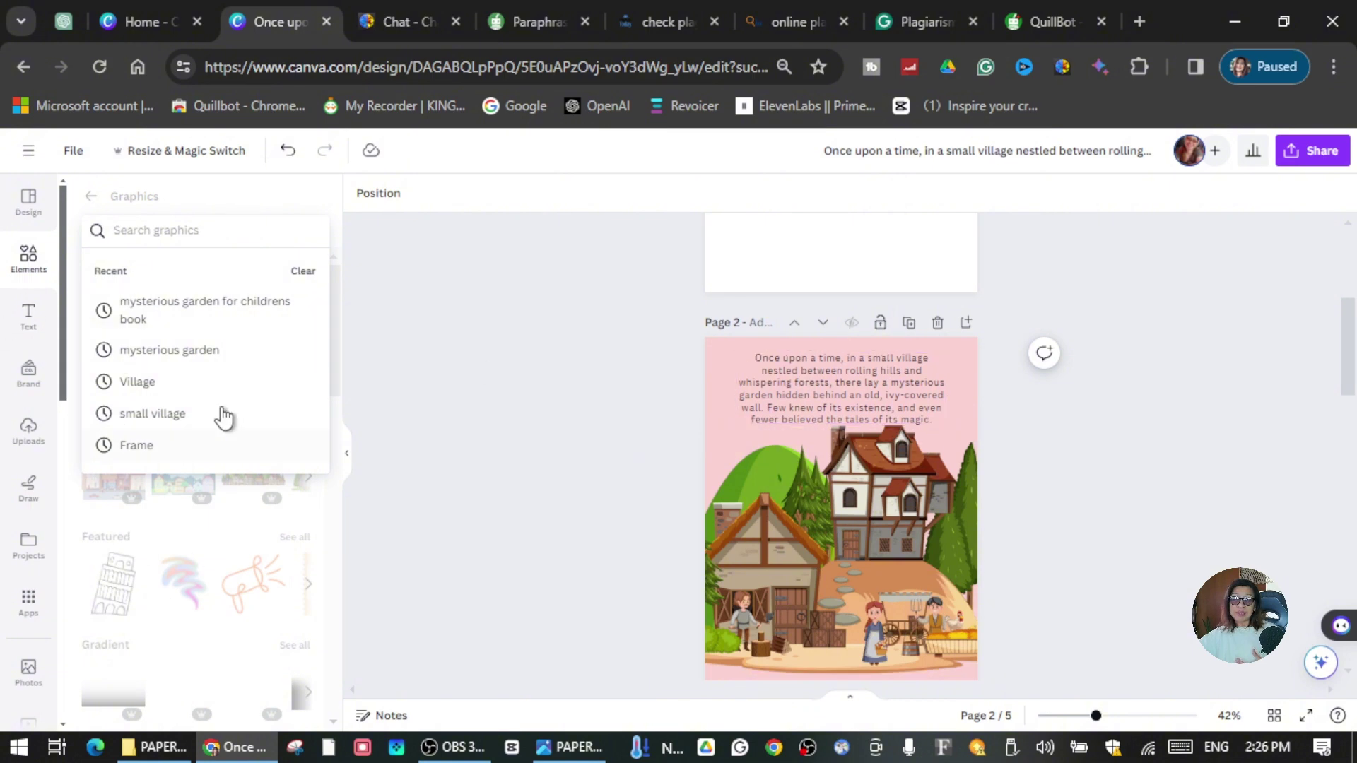
{"action": "left_click", "coordinate": [406, 312]}
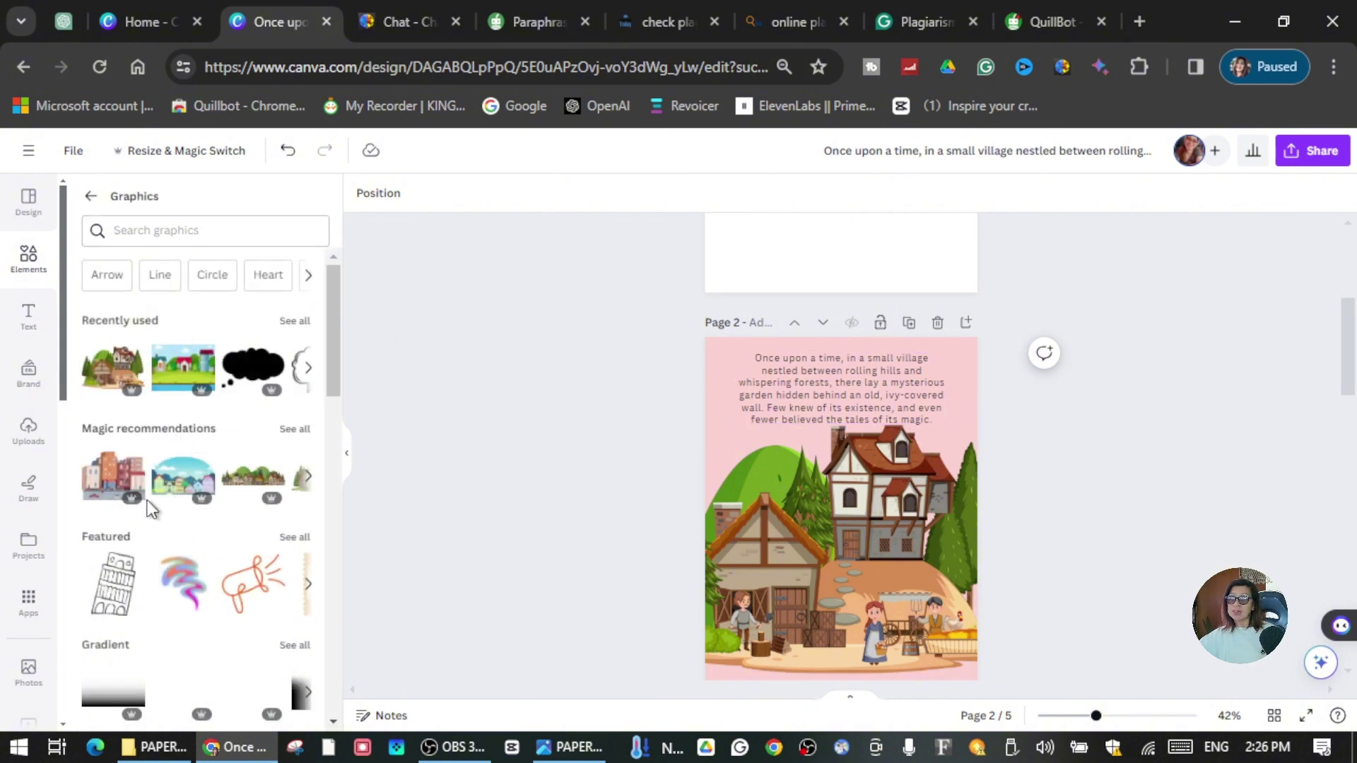
{"action": "left_click", "coordinate": [1038, 460]}
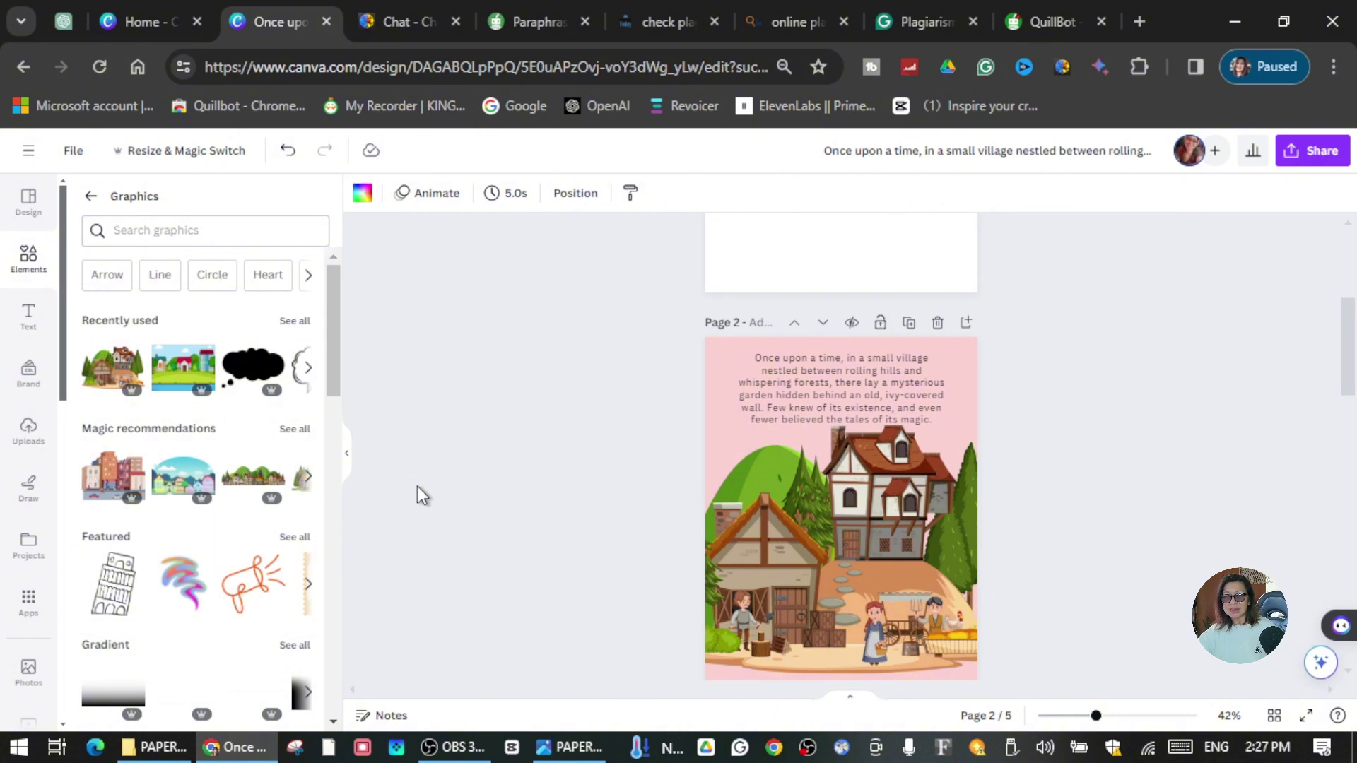
Search the graphics for "stars in the night", refining with the suggested terms Night sky and Moon and stars.
{"action": "left_click", "coordinate": [162, 234]}
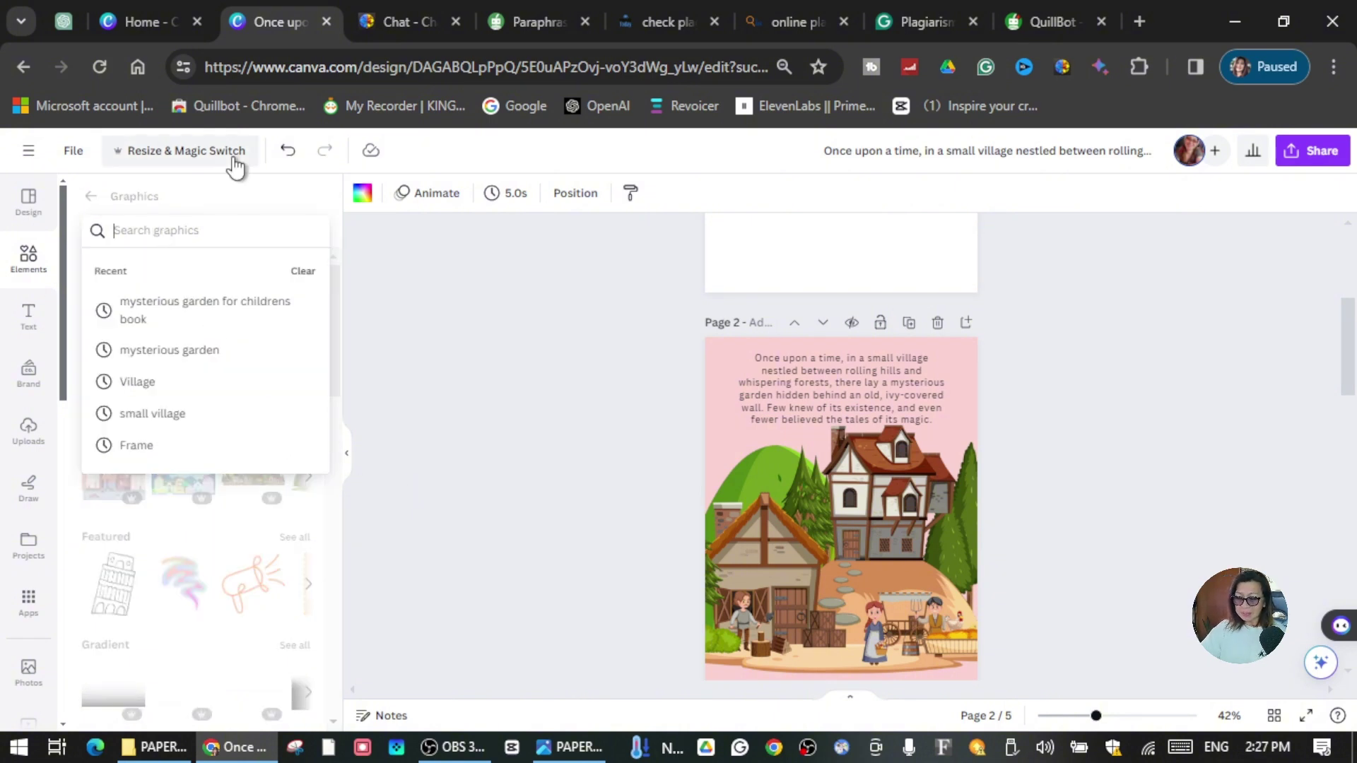
{"action": "type", "text": "stars"}
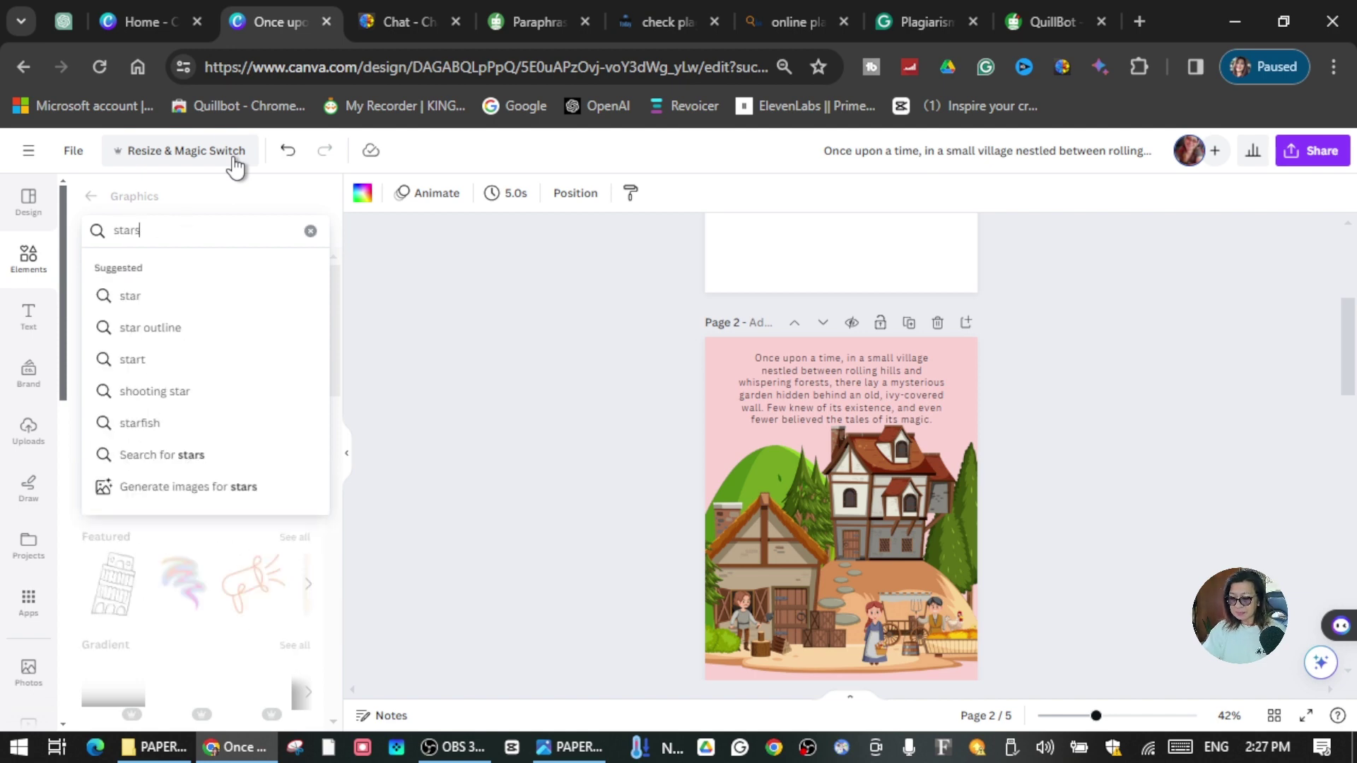
{"action": "type", "text": " in the ni"}
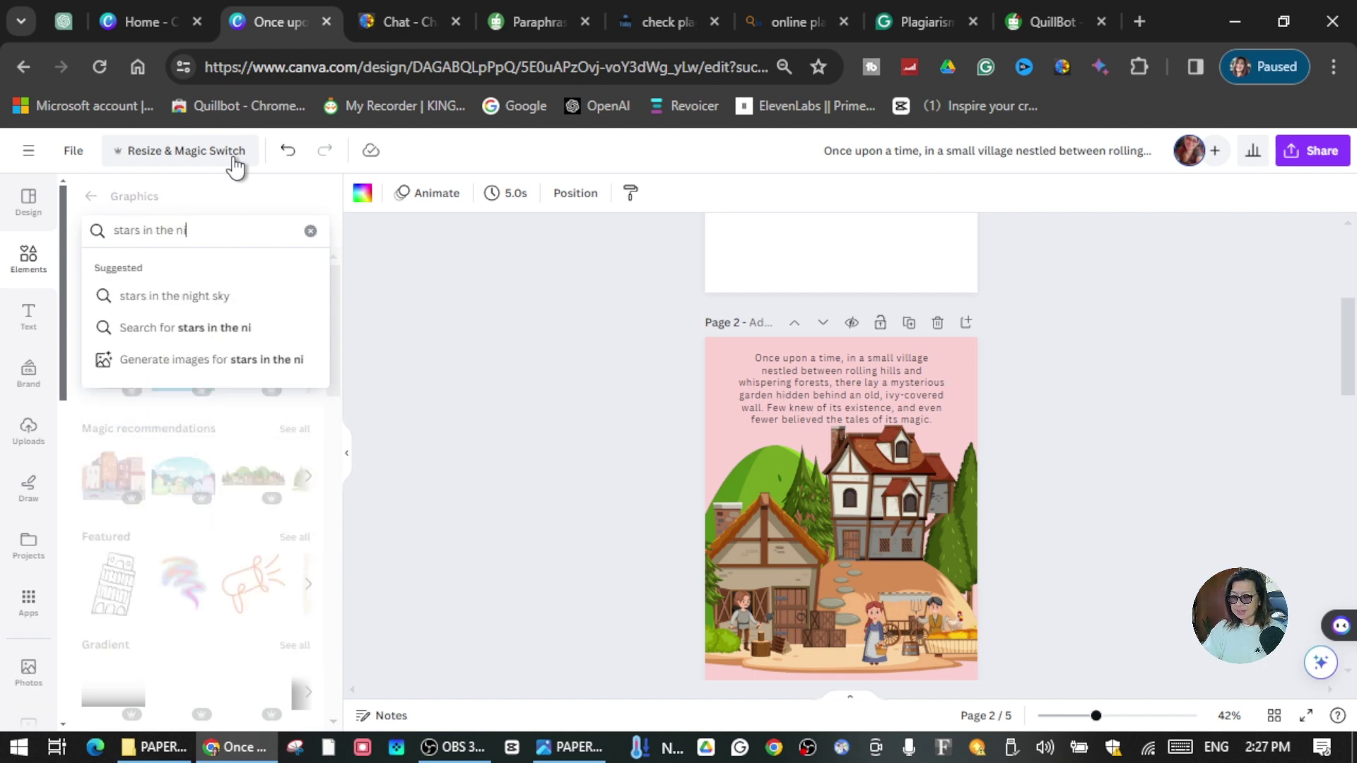
{"action": "type", "text": "ght"}
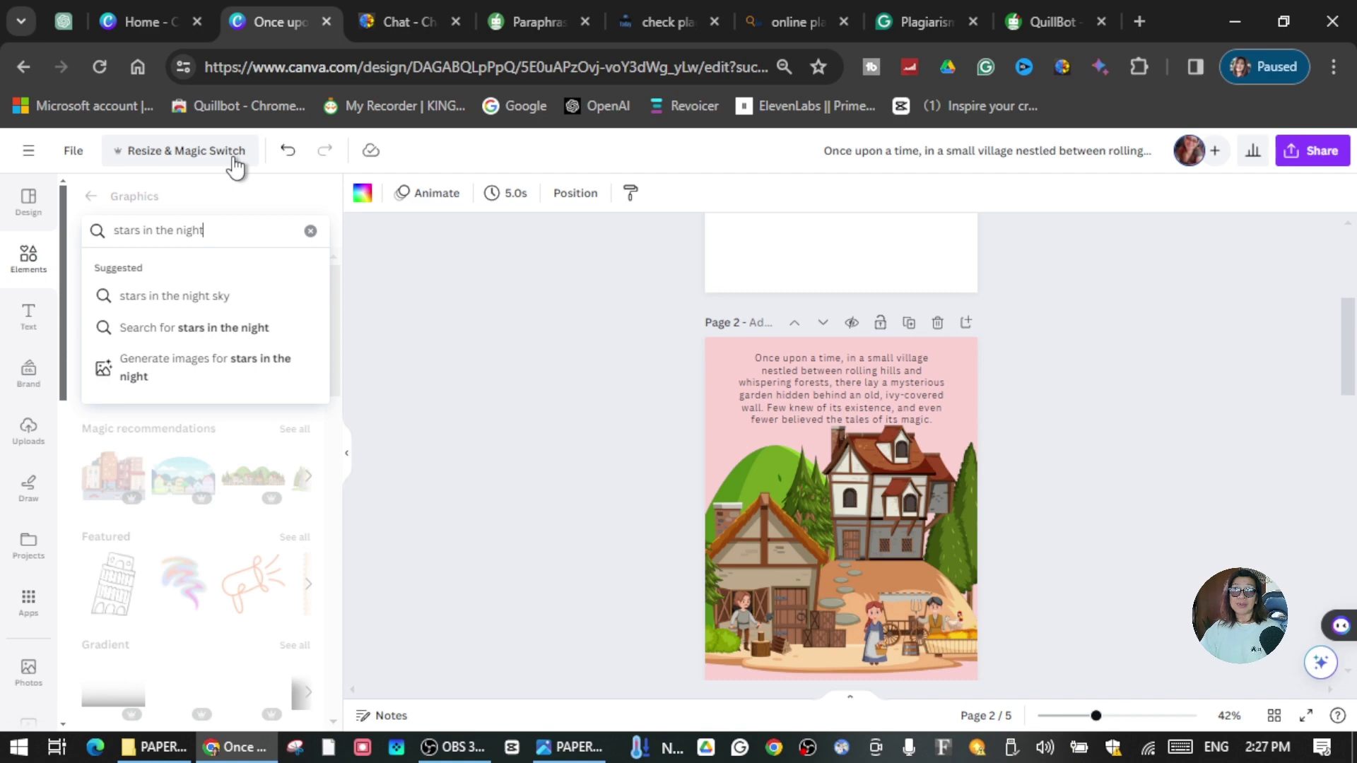
{"action": "key", "text": "Return"}
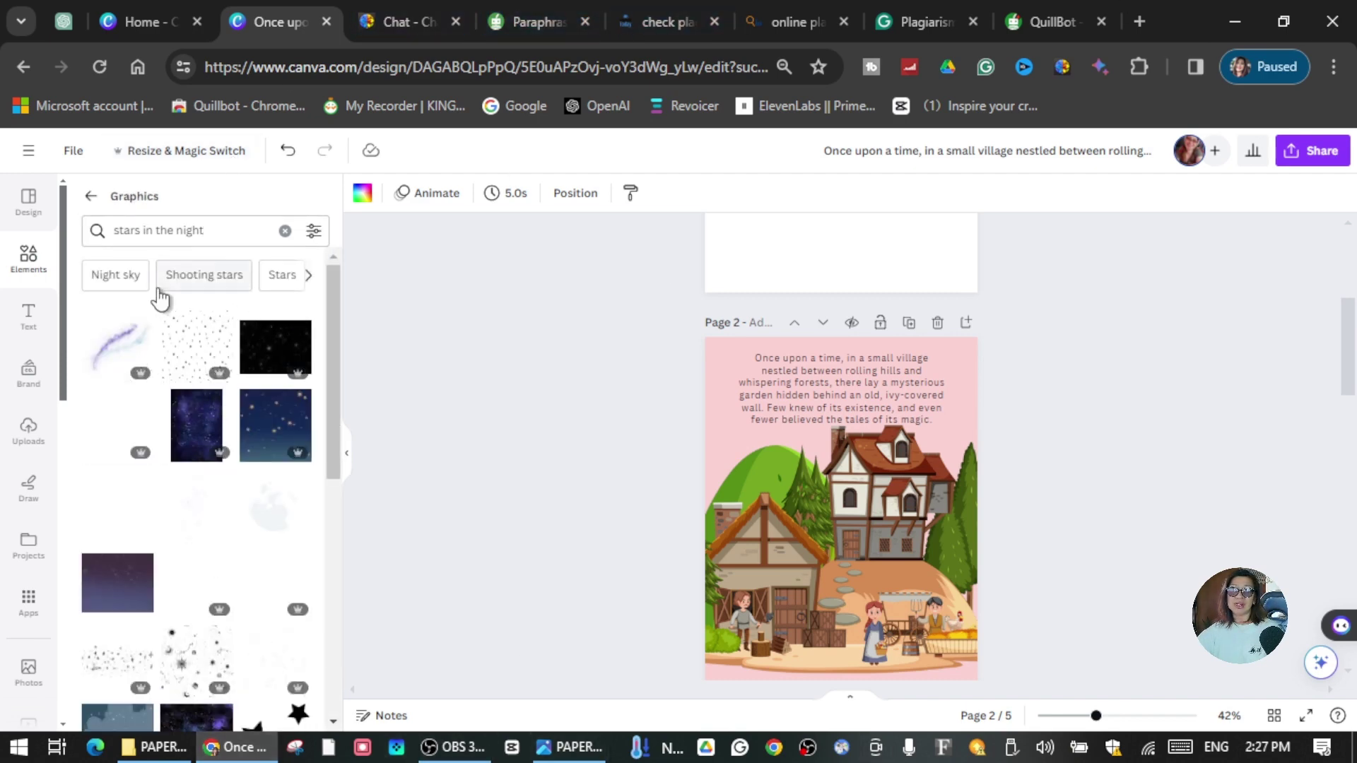
{"action": "left_click", "coordinate": [133, 280]}
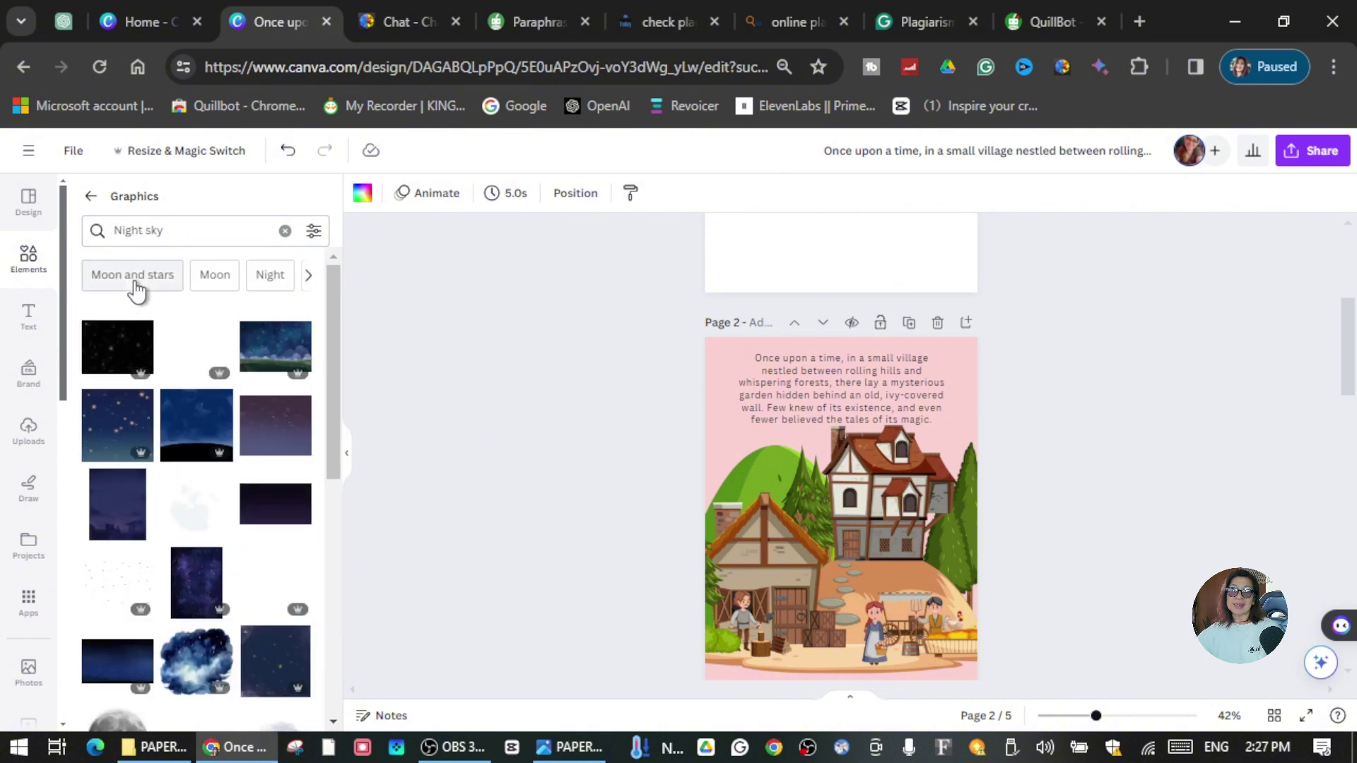
{"action": "left_click", "coordinate": [160, 282]}
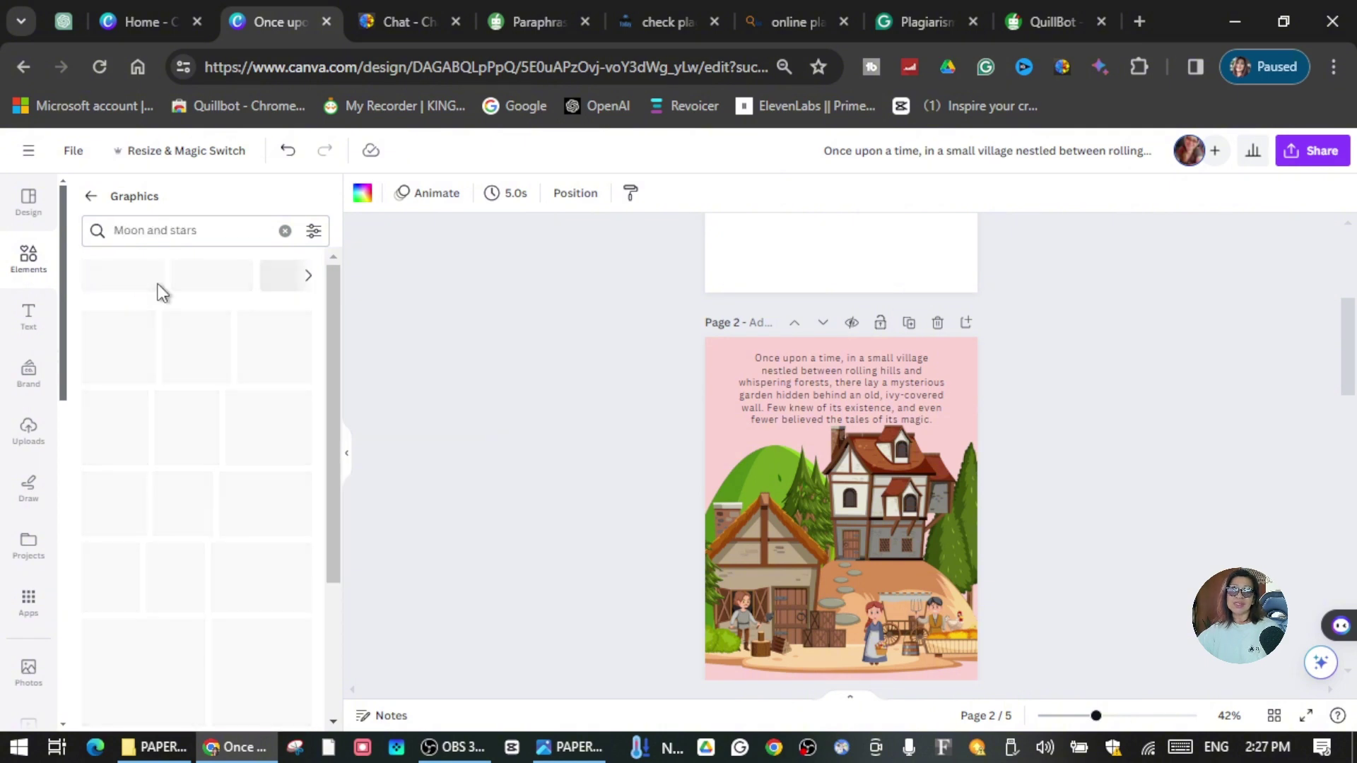
Extend the graphics search to "Moon and stars for kids story book".
{"action": "left_click", "coordinate": [221, 226]}
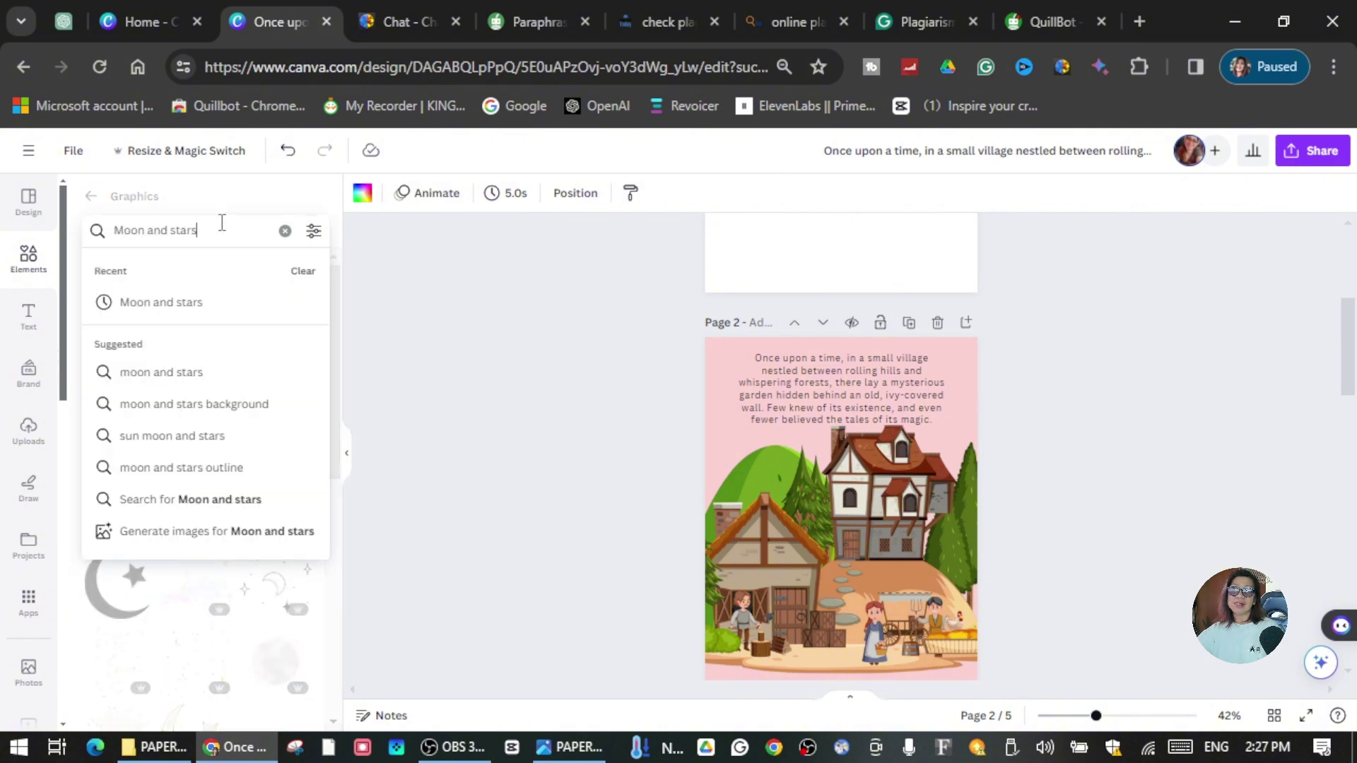
{"action": "type", "text": "for "}
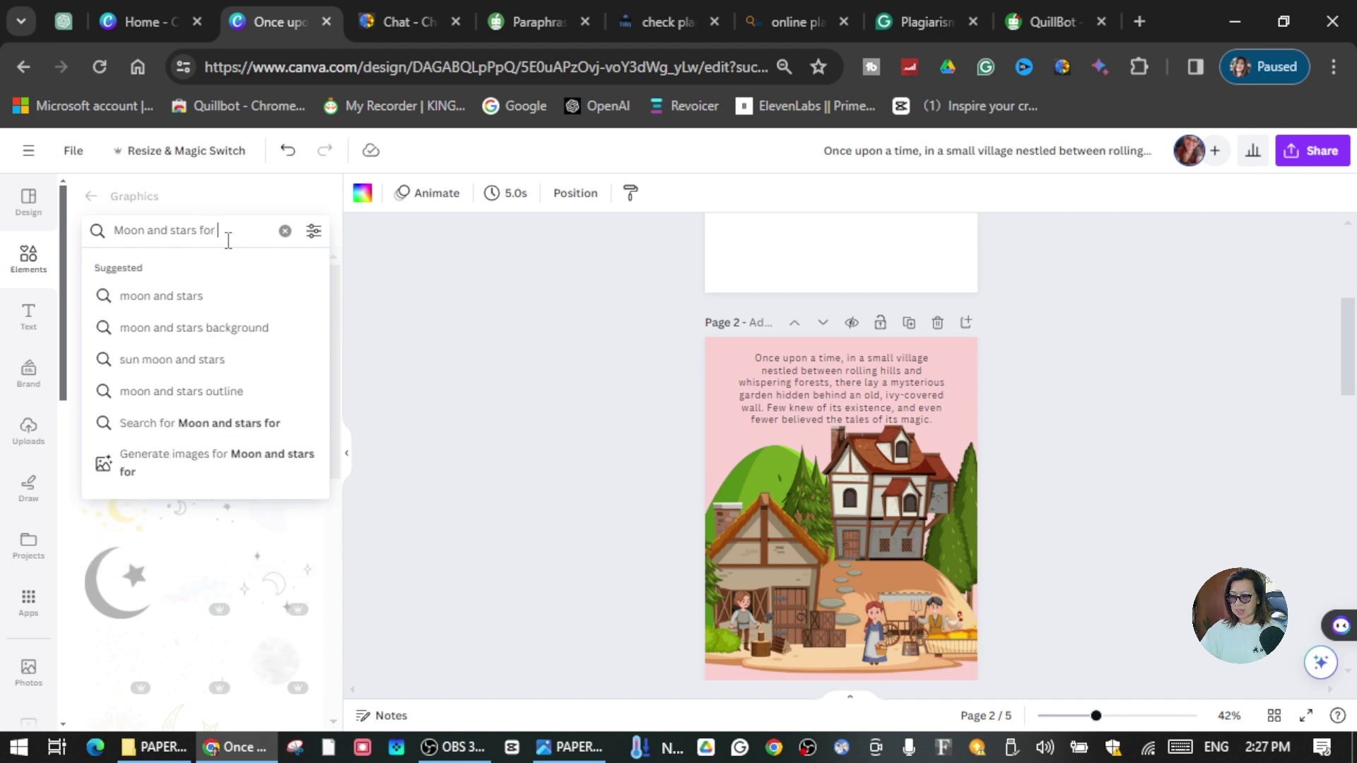
{"action": "type", "text": "kid"}
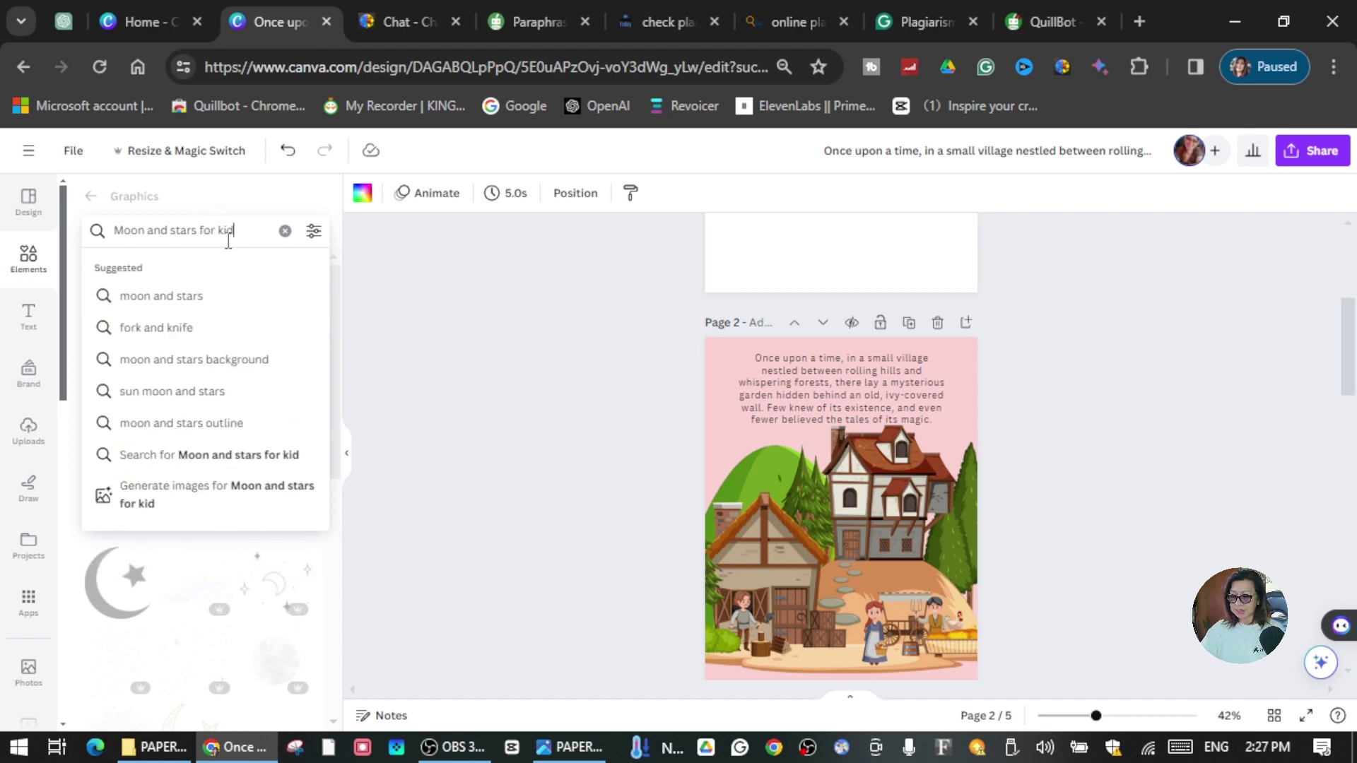
{"action": "type", "text": "s story book"}
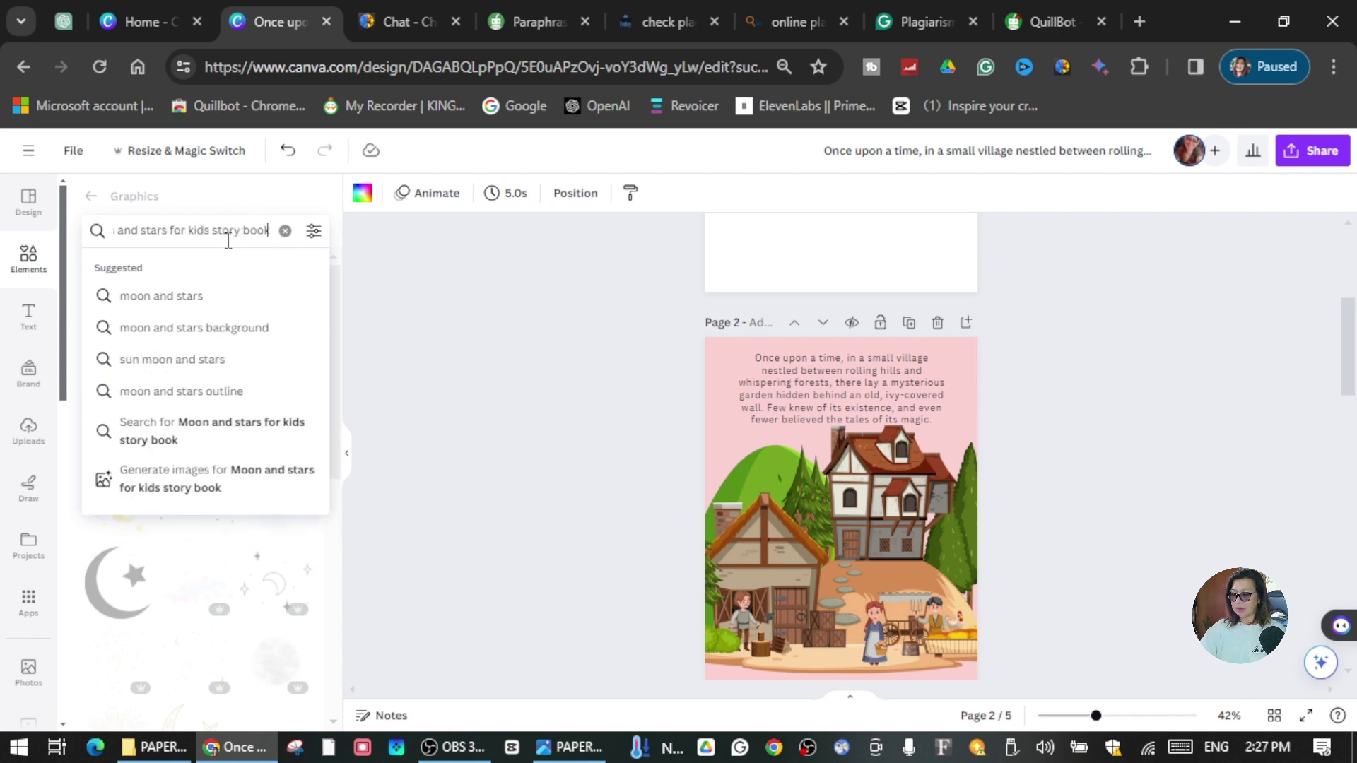
{"action": "key", "text": "Return"}
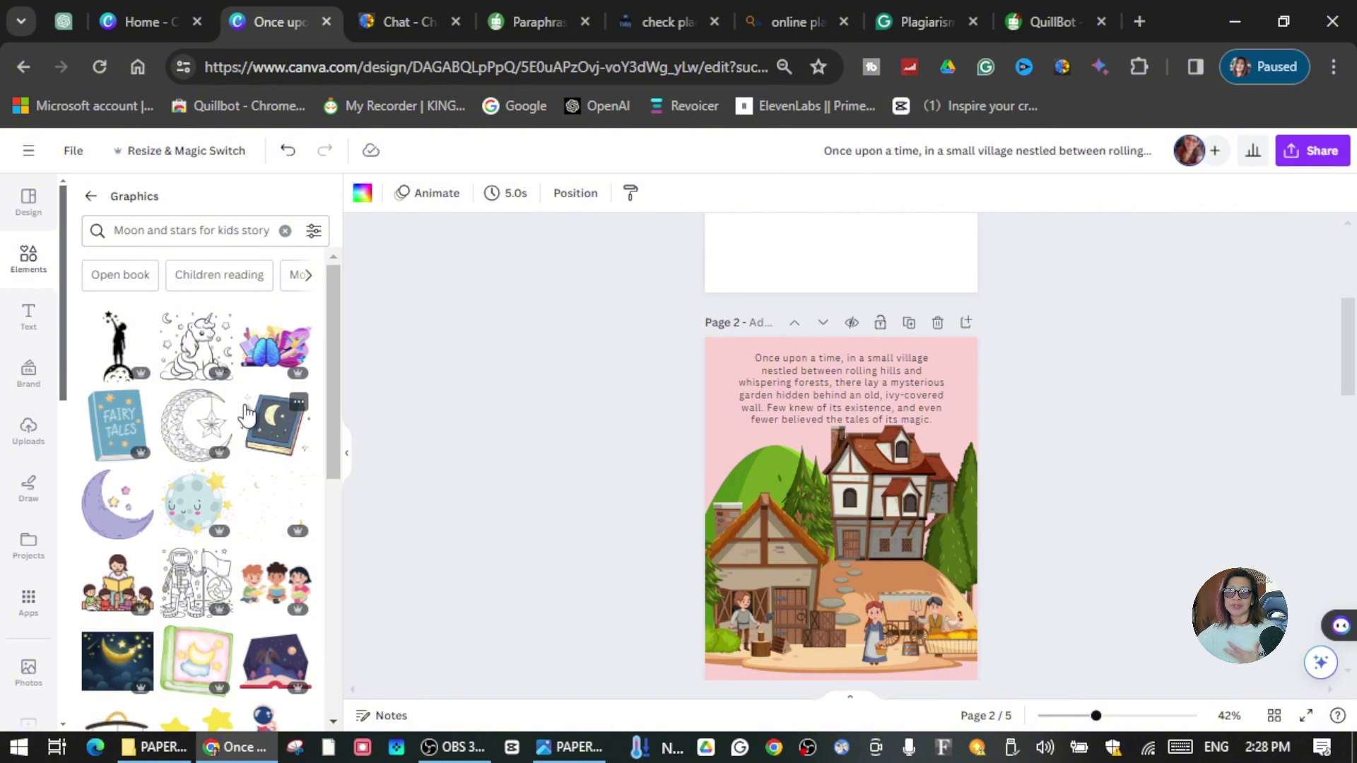
Add the dark night sky illustration with the golden crescent moon to page 3, enlarged past the page width and leaving a blank strip at the bottom.
{"action": "scroll", "coordinate": [242, 417], "scroll_direction": "down", "scroll_amount": 3}
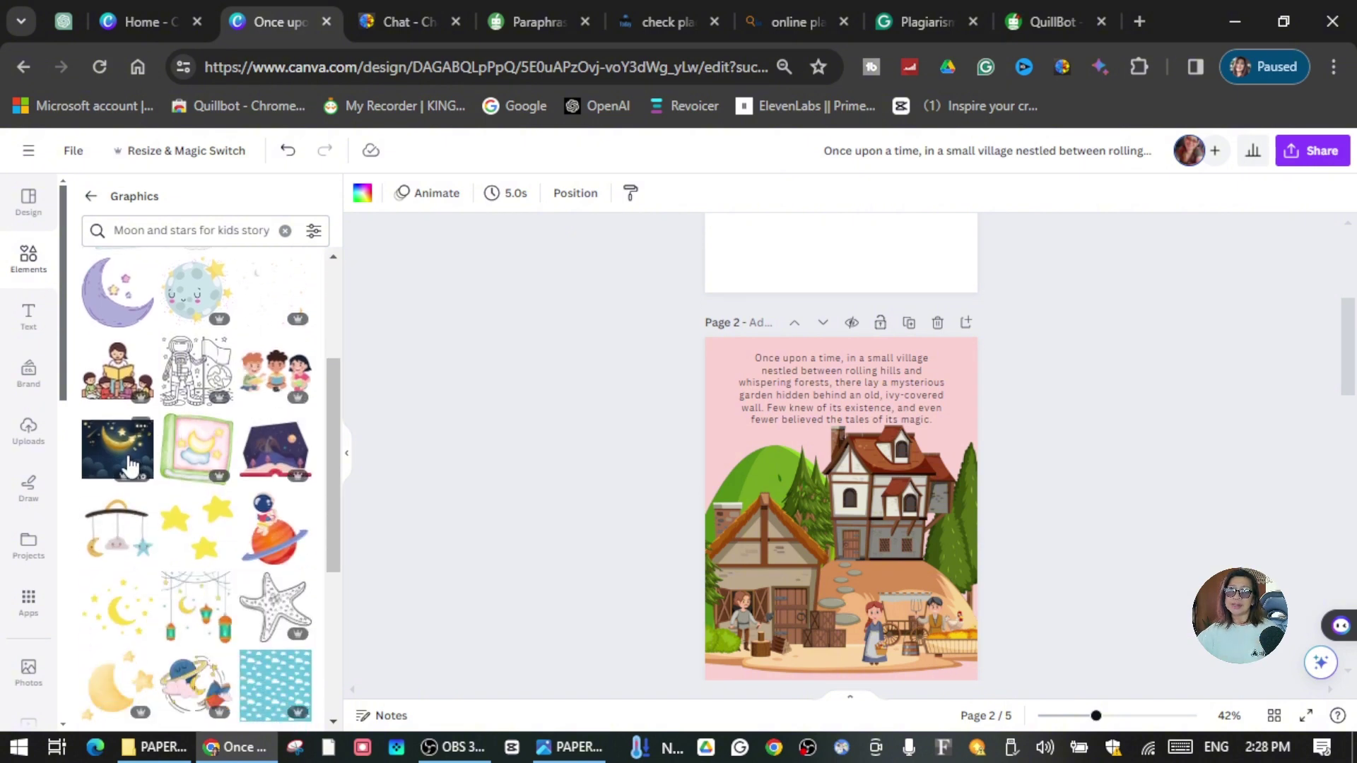
{"action": "left_click", "coordinate": [130, 467]}
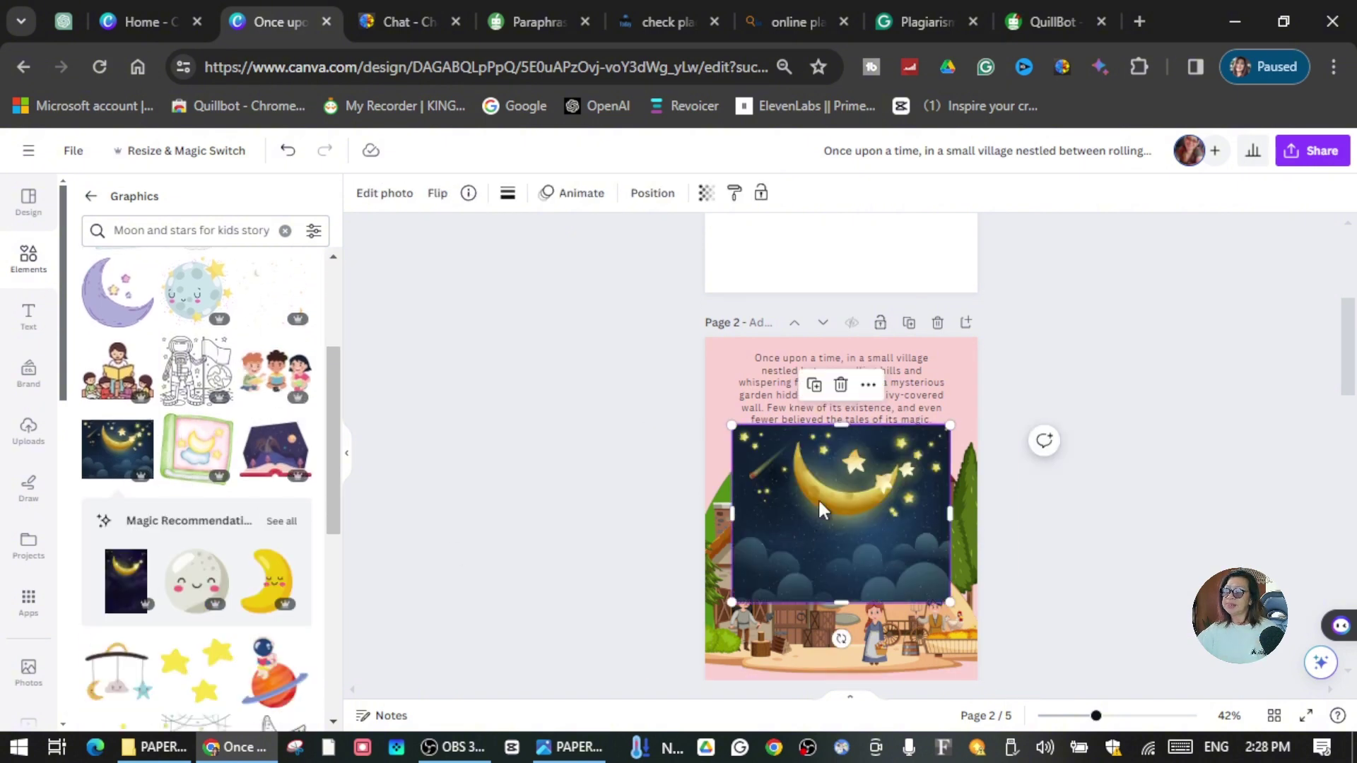
{"action": "left_click_drag", "start_coordinate": [851, 507], "coordinate": [793, 475]}
{"action": "left_click_drag", "start_coordinate": [923, 594], "coordinate": [888, 566]}
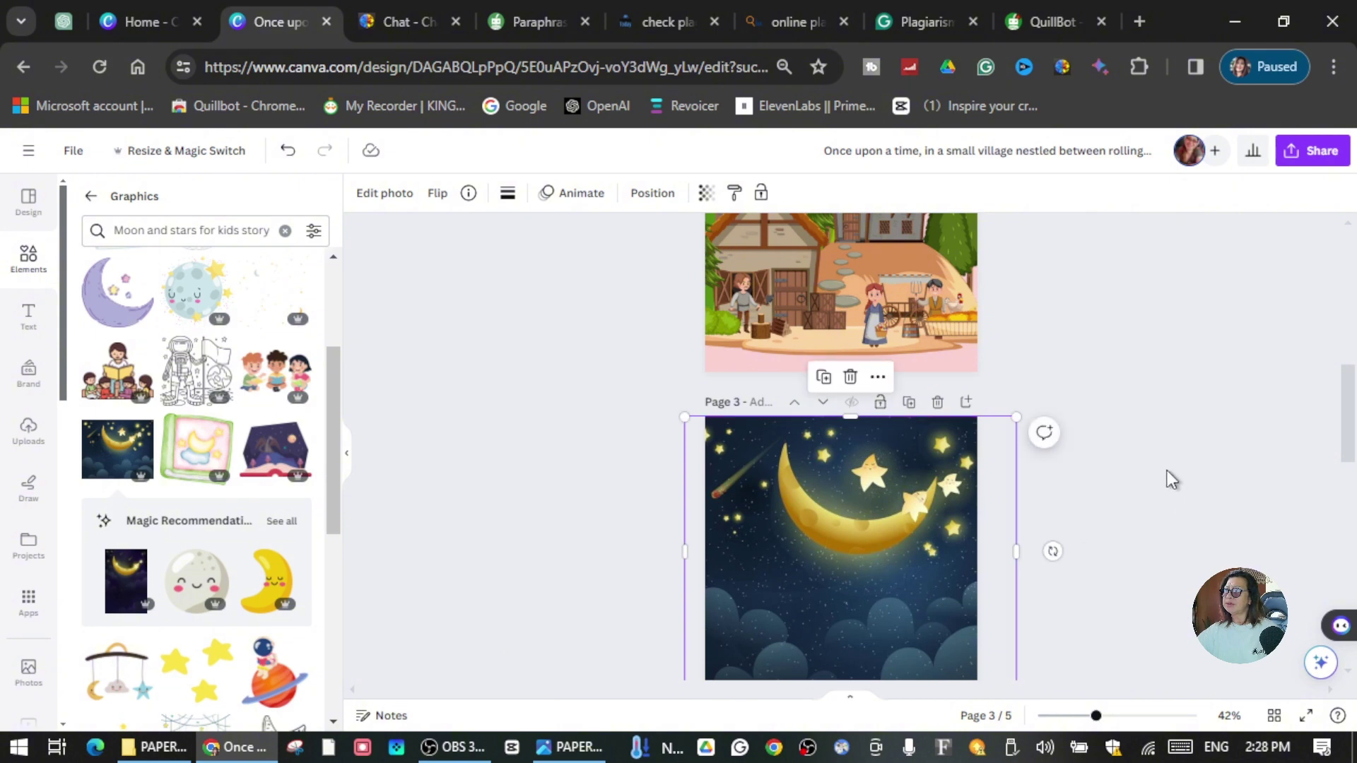
{"action": "left_click_drag", "start_coordinate": [874, 469], "coordinate": [868, 468]}
{"action": "left_click", "coordinate": [722, 402]}
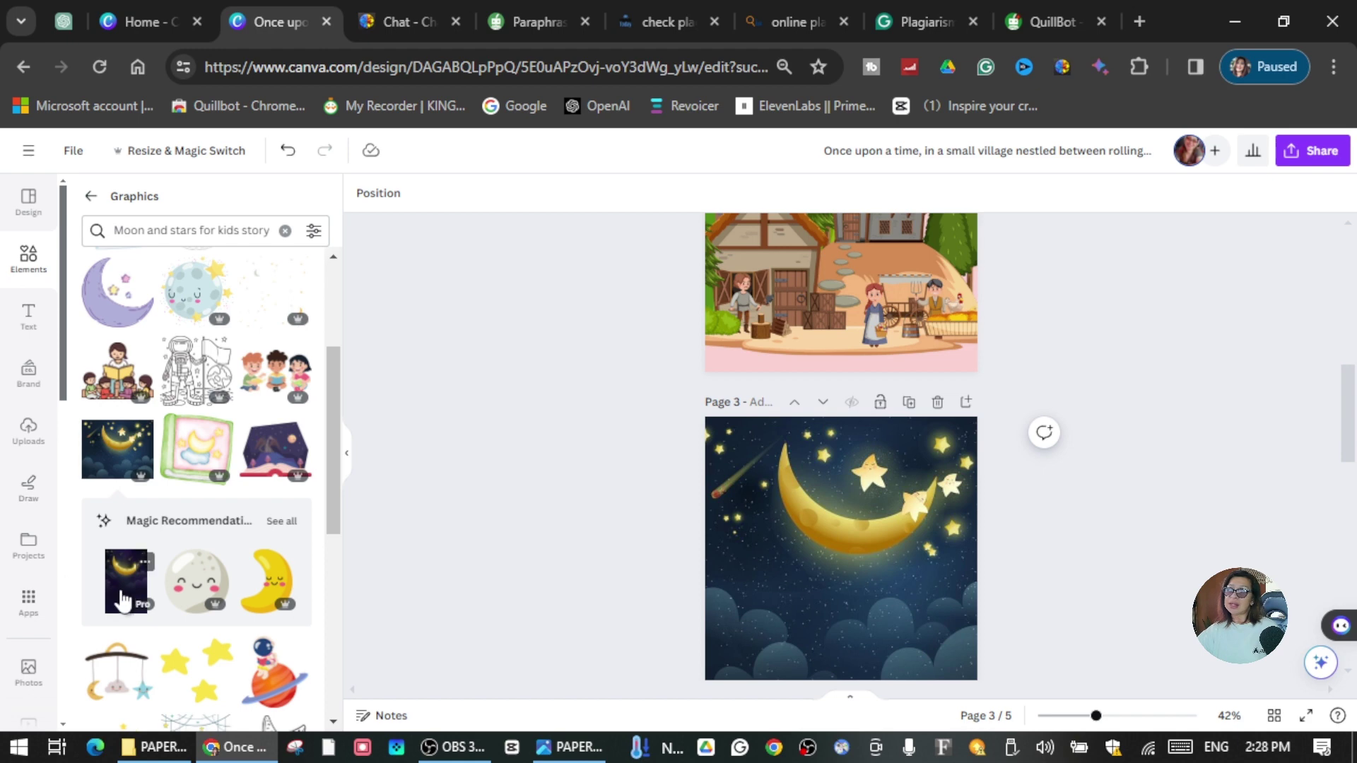
Browse the remaining moon and stars graphics and replace the search with "dinosaurs".
{"action": "scroll", "coordinate": [131, 608], "scroll_direction": "down", "scroll_amount": 3}
{"action": "scroll", "coordinate": [131, 608], "scroll_direction": "down", "scroll_amount": 3}
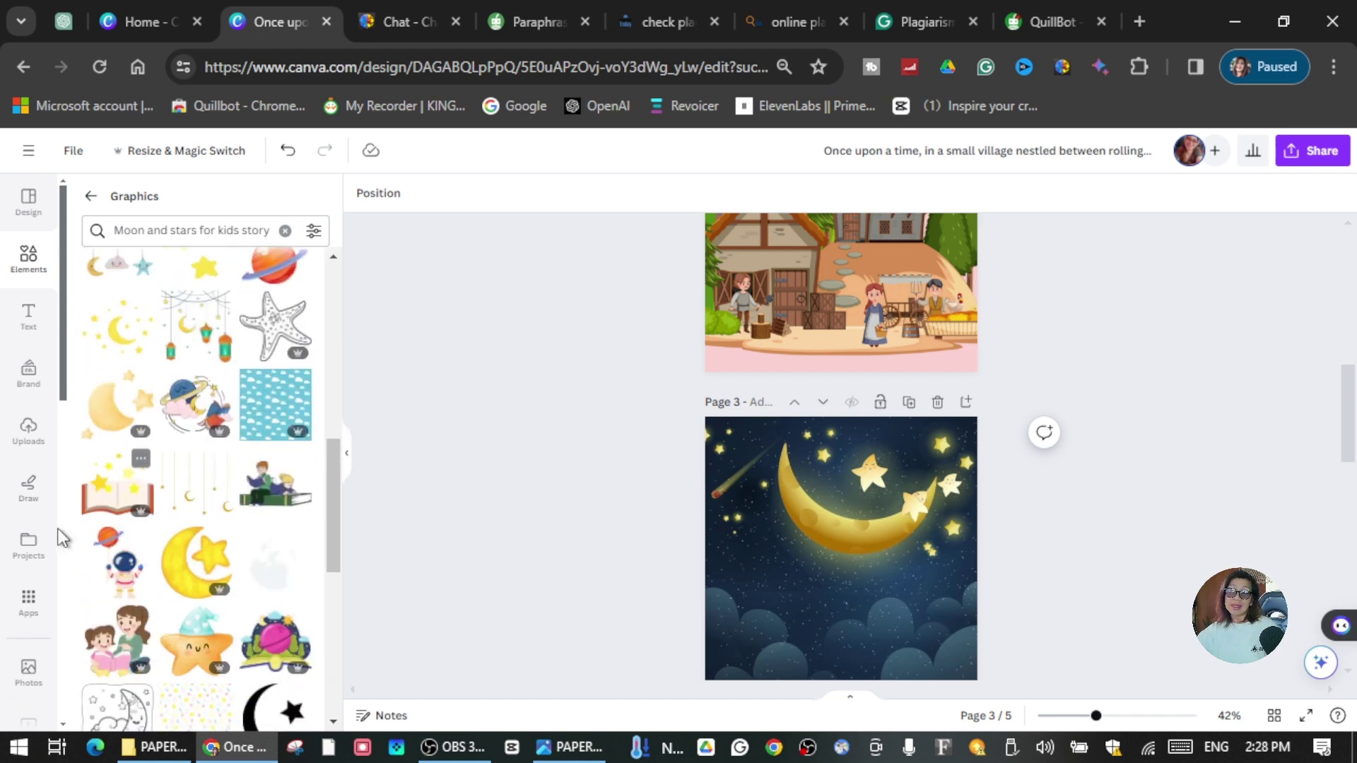
{"action": "scroll", "coordinate": [159, 622], "scroll_direction": "down", "scroll_amount": 4}
{"action": "scroll", "coordinate": [156, 629], "scroll_direction": "down", "scroll_amount": 3}
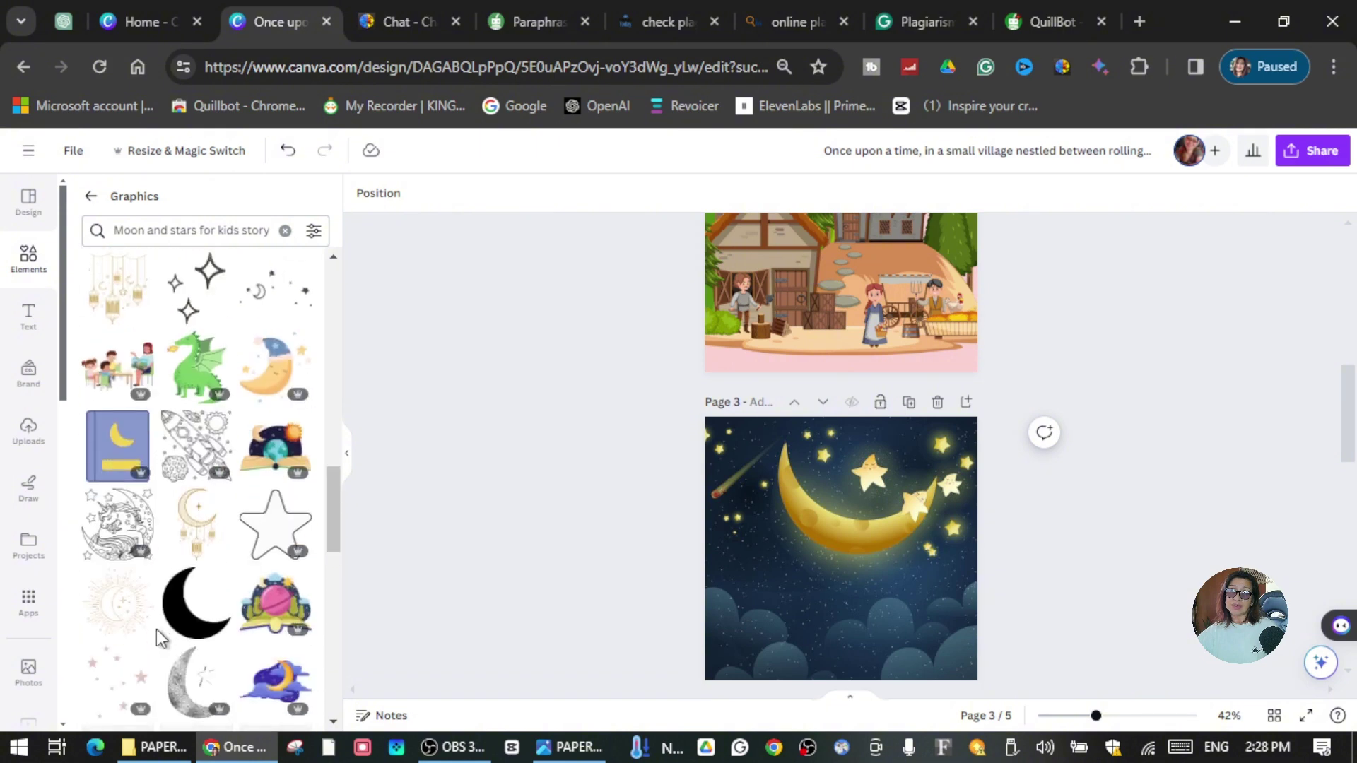
{"action": "scroll", "coordinate": [155, 630], "scroll_direction": "down", "scroll_amount": 4}
{"action": "scroll", "coordinate": [157, 626], "scroll_direction": "down", "scroll_amount": 8}
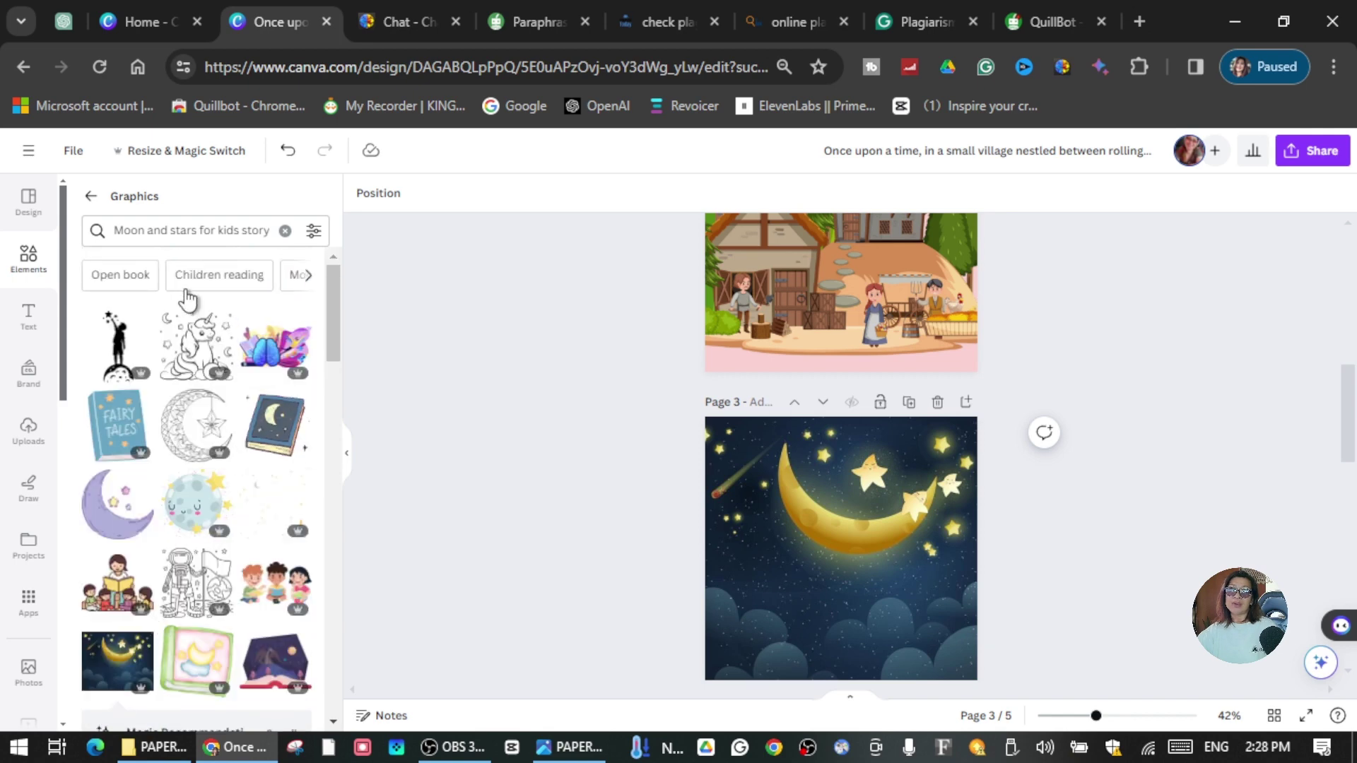
{"action": "left_click", "coordinate": [198, 230]}
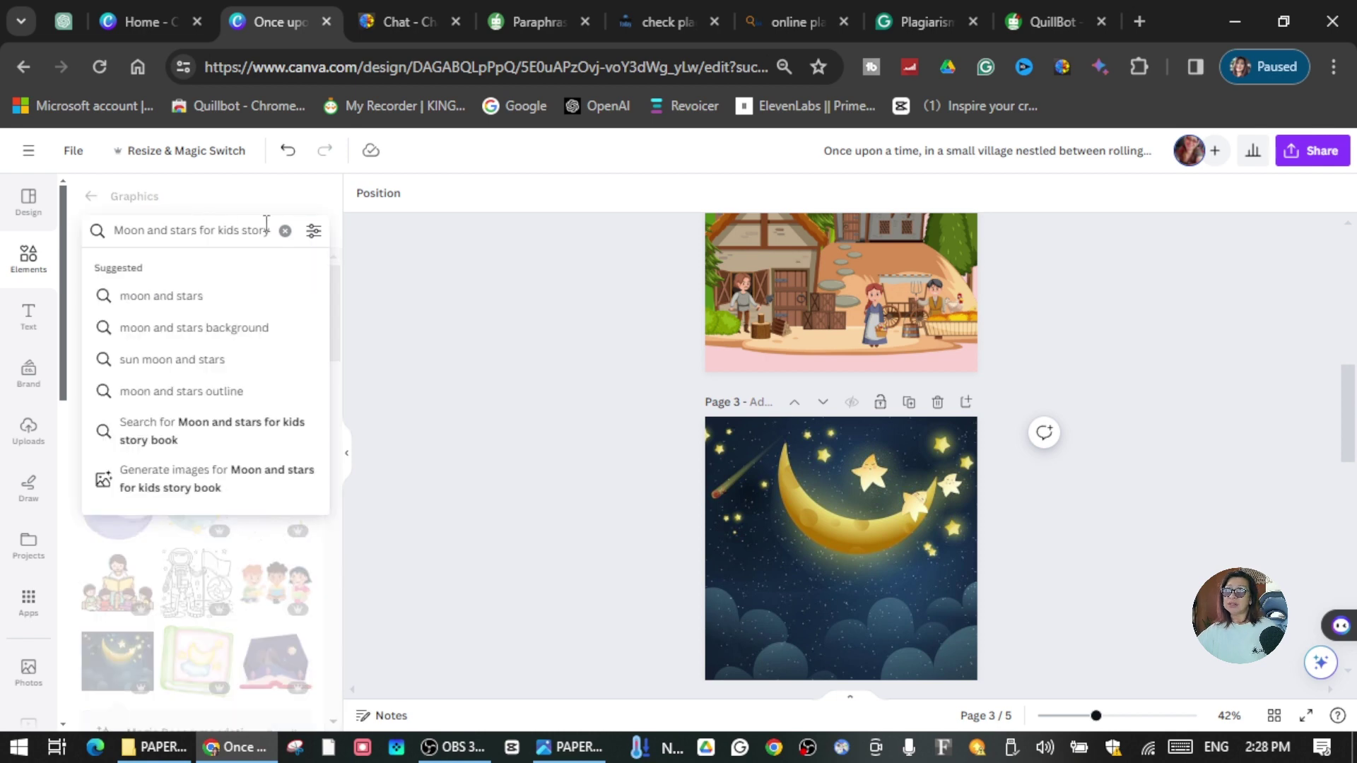
{"action": "left_click", "coordinate": [286, 232]}
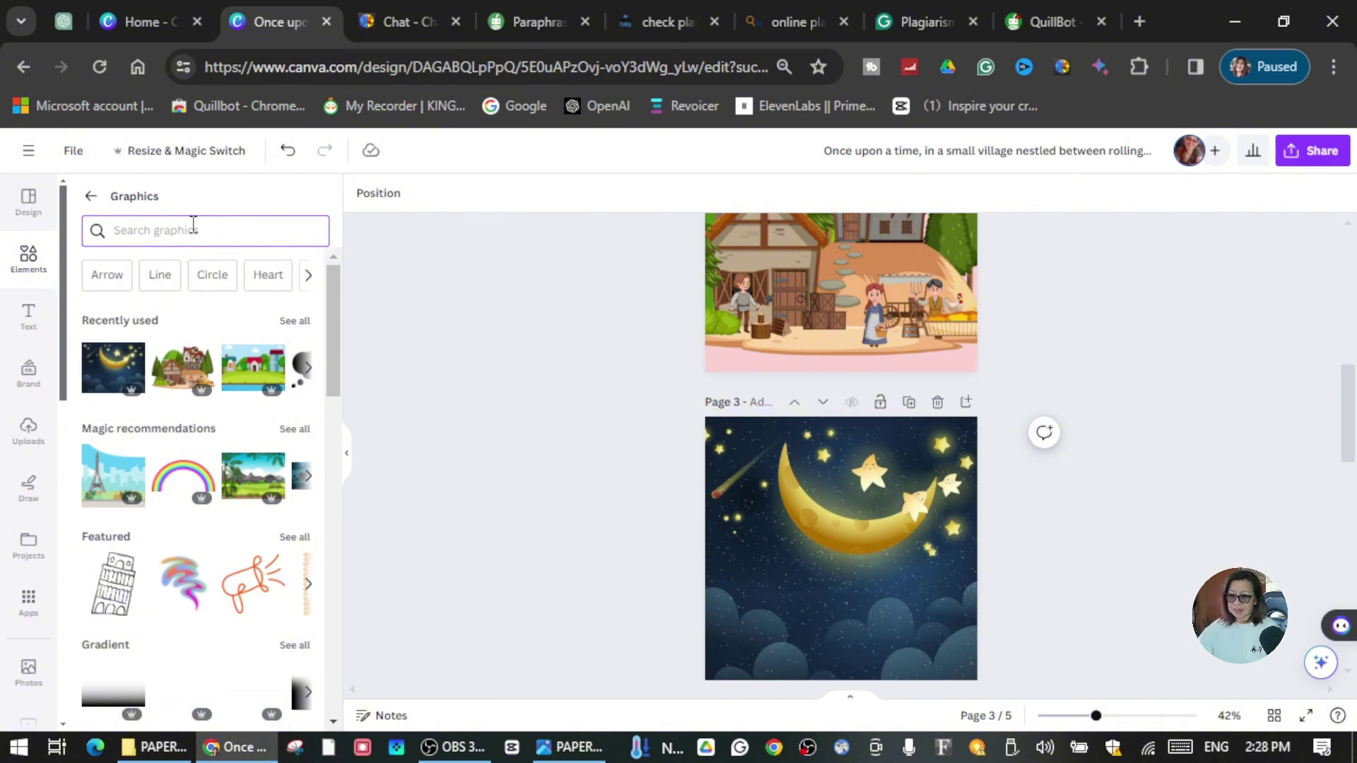
{"action": "type", "text": "dinosau"}
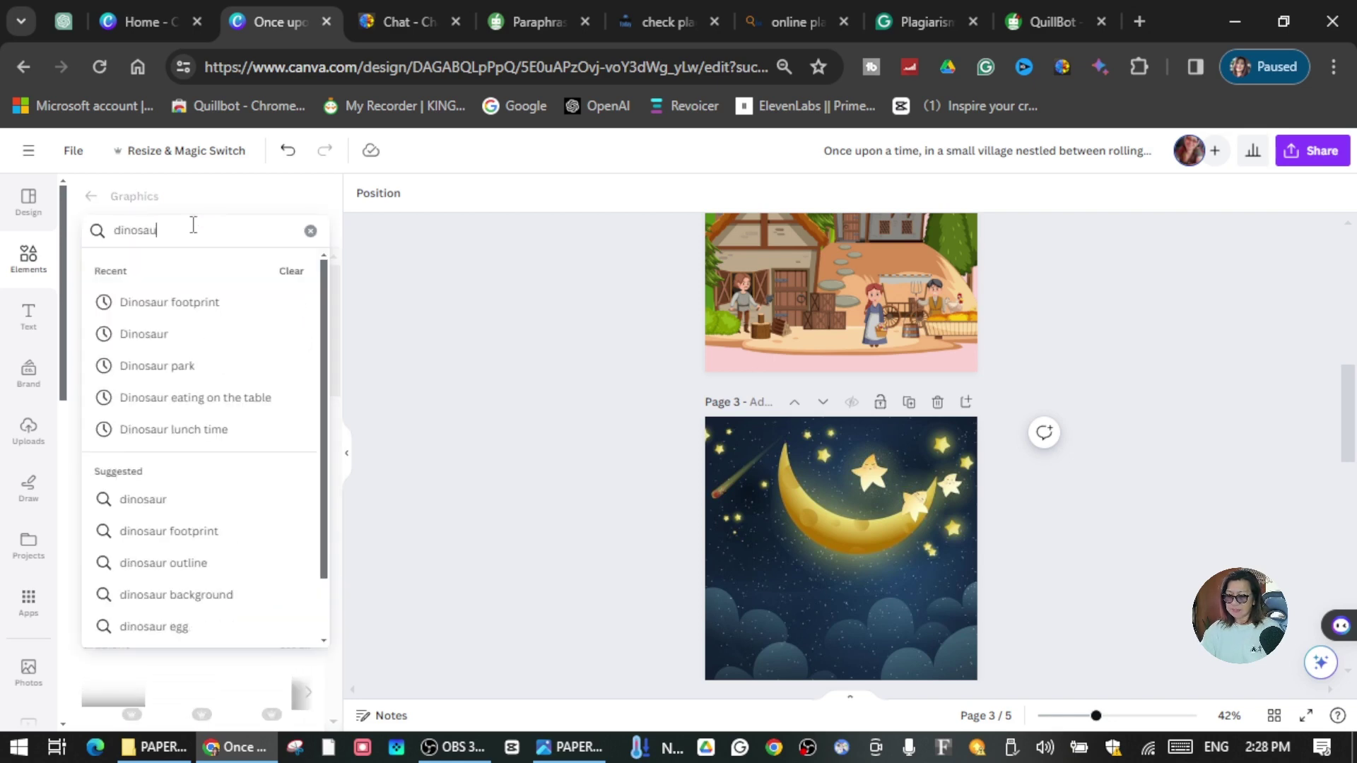
{"action": "type", "text": "rs"}
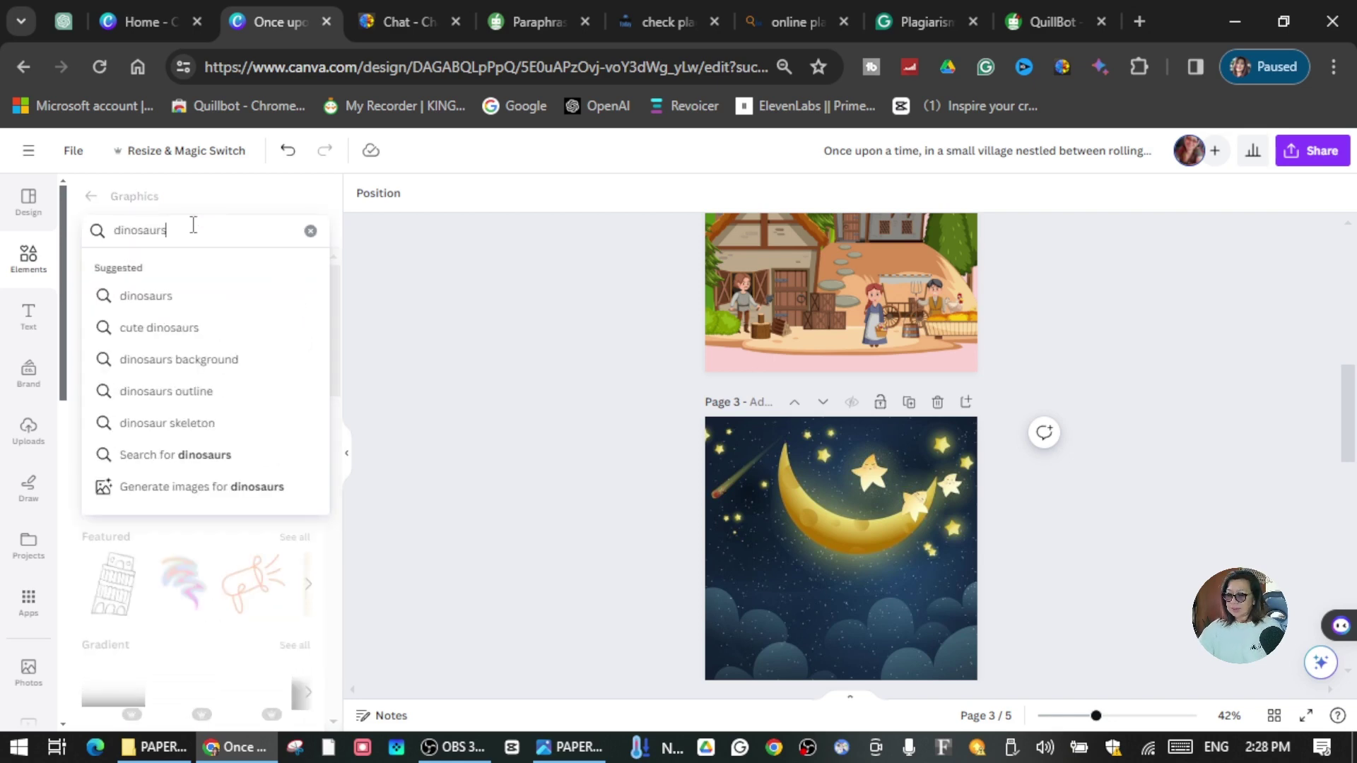
{"action": "key", "text": "Return"}
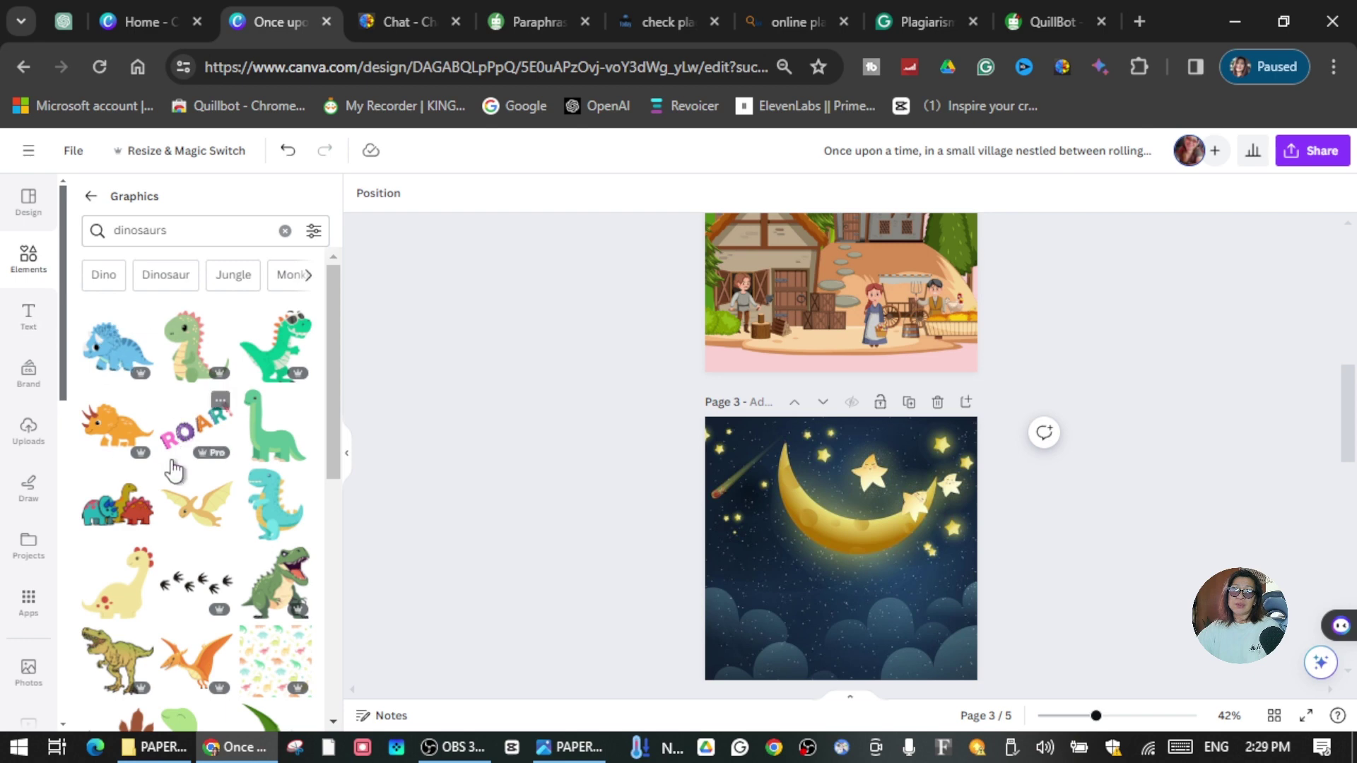
Add the roaring green T-rex head graphic to page 4, shrink it to about half the page width and shift it slightly left of center.
{"action": "scroll", "coordinate": [367, 532], "scroll_direction": "down", "scroll_amount": 5}
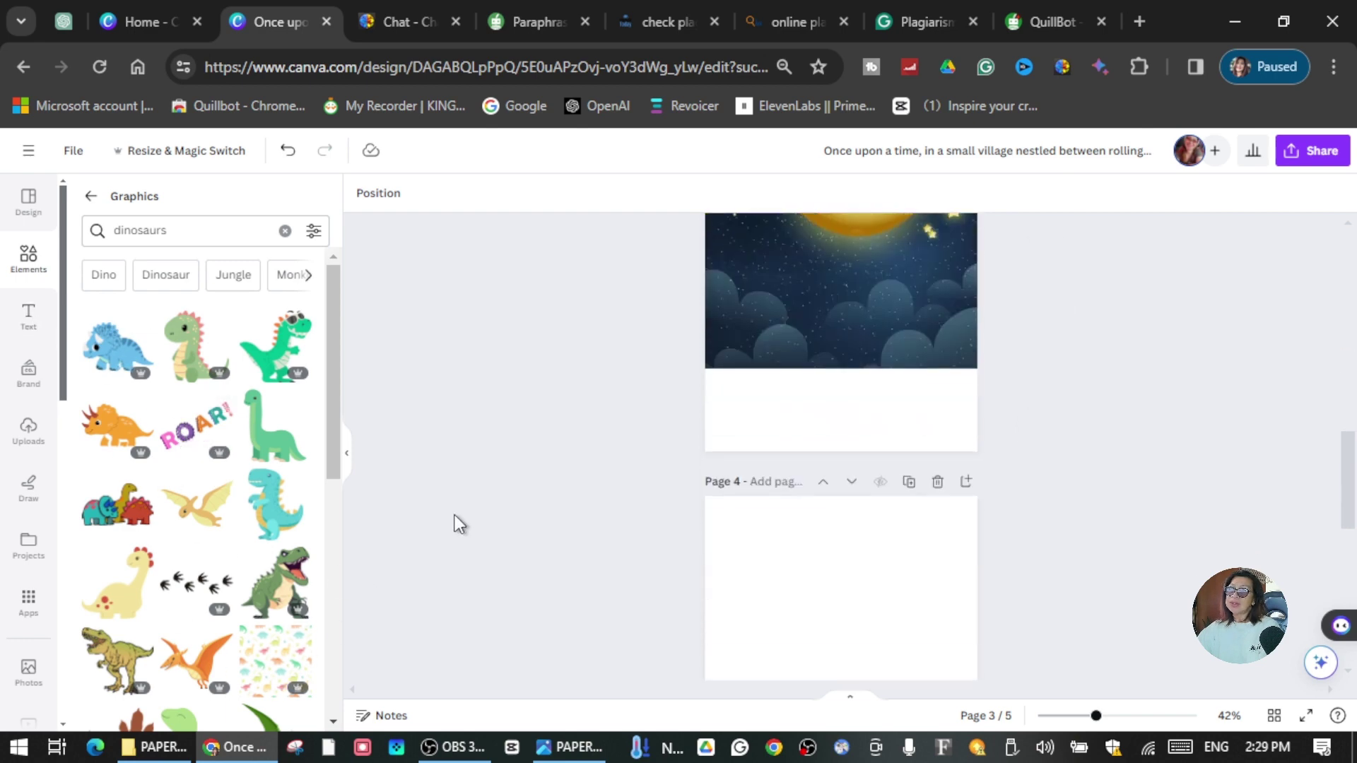
{"action": "scroll", "coordinate": [409, 485], "scroll_direction": "down", "scroll_amount": 3}
{"action": "scroll", "coordinate": [405, 478], "scroll_direction": "up", "scroll_amount": 3}
{"action": "scroll", "coordinate": [331, 540], "scroll_direction": "down", "scroll_amount": 3}
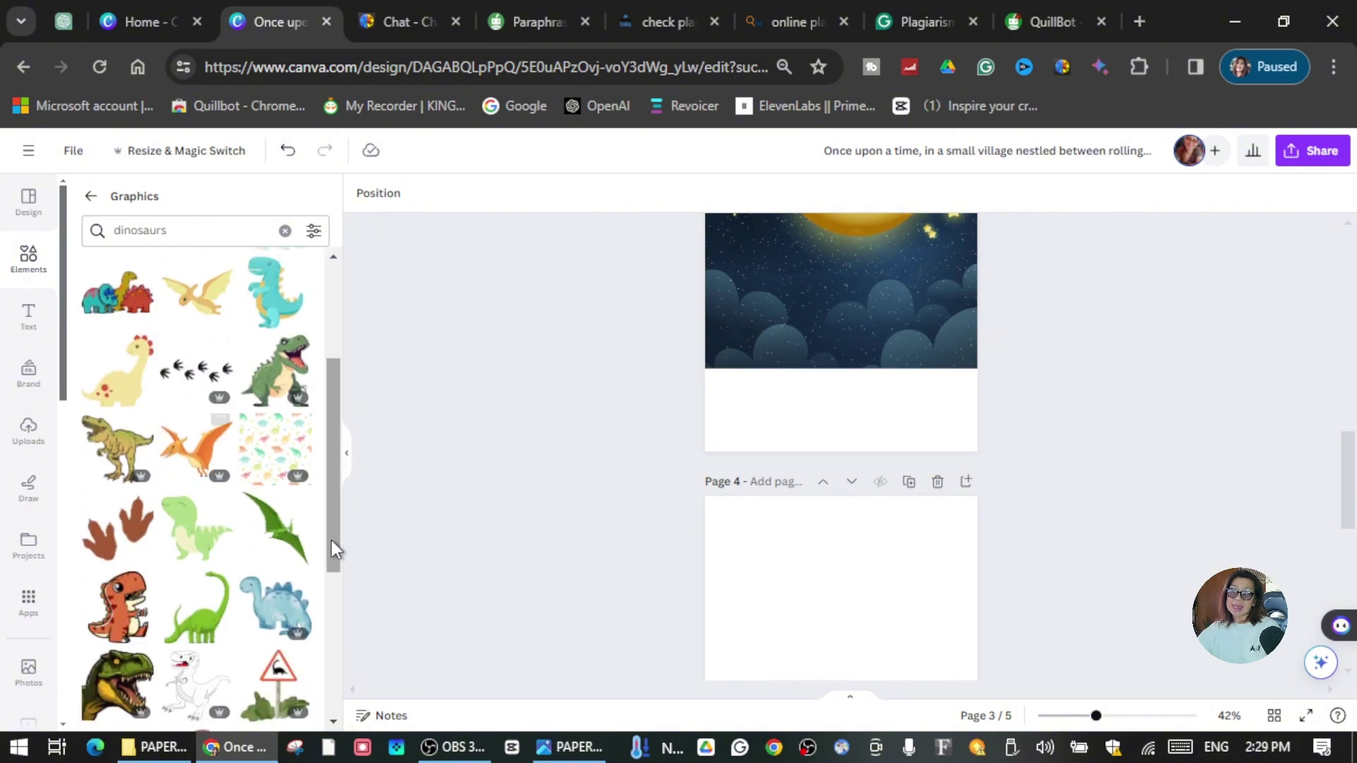
{"action": "scroll", "coordinate": [333, 550], "scroll_direction": "down", "scroll_amount": 2}
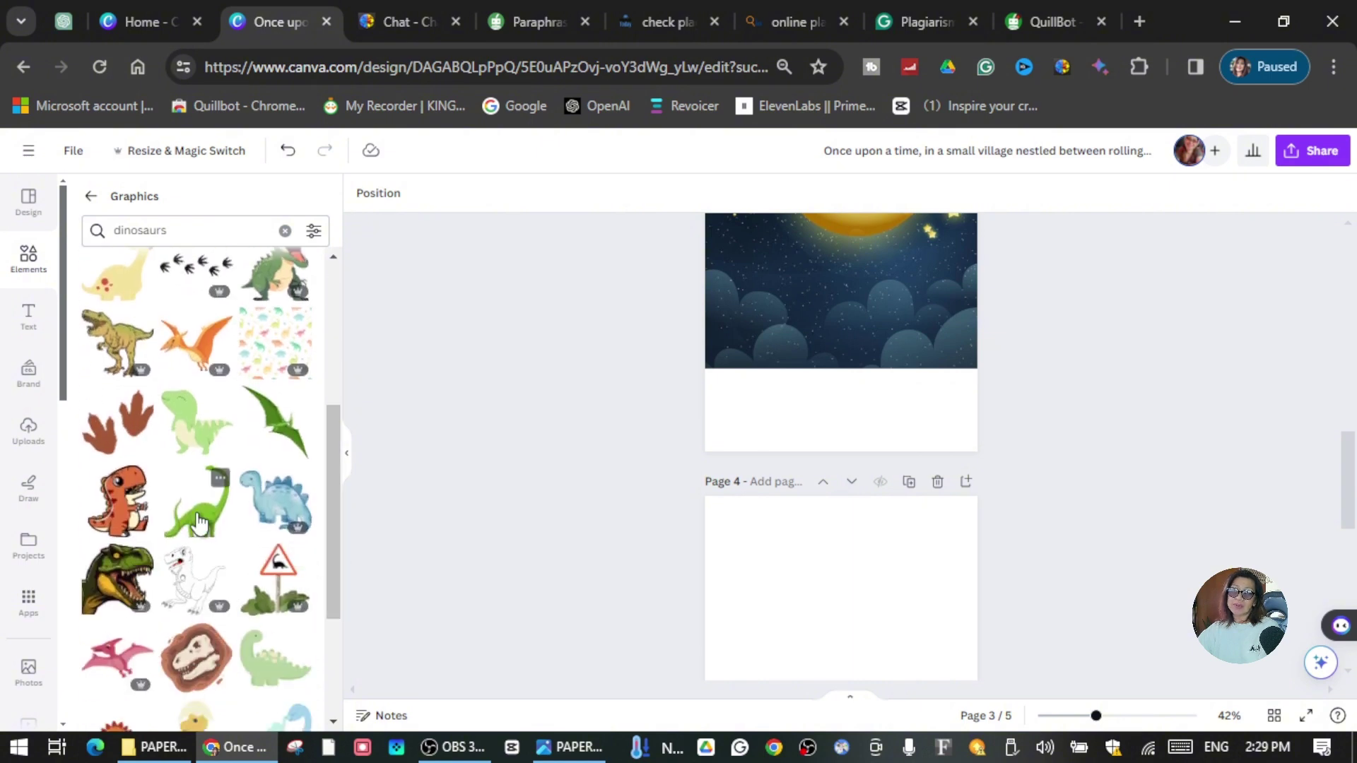
{"action": "scroll", "coordinate": [342, 591], "scroll_direction": "down", "scroll_amount": 3}
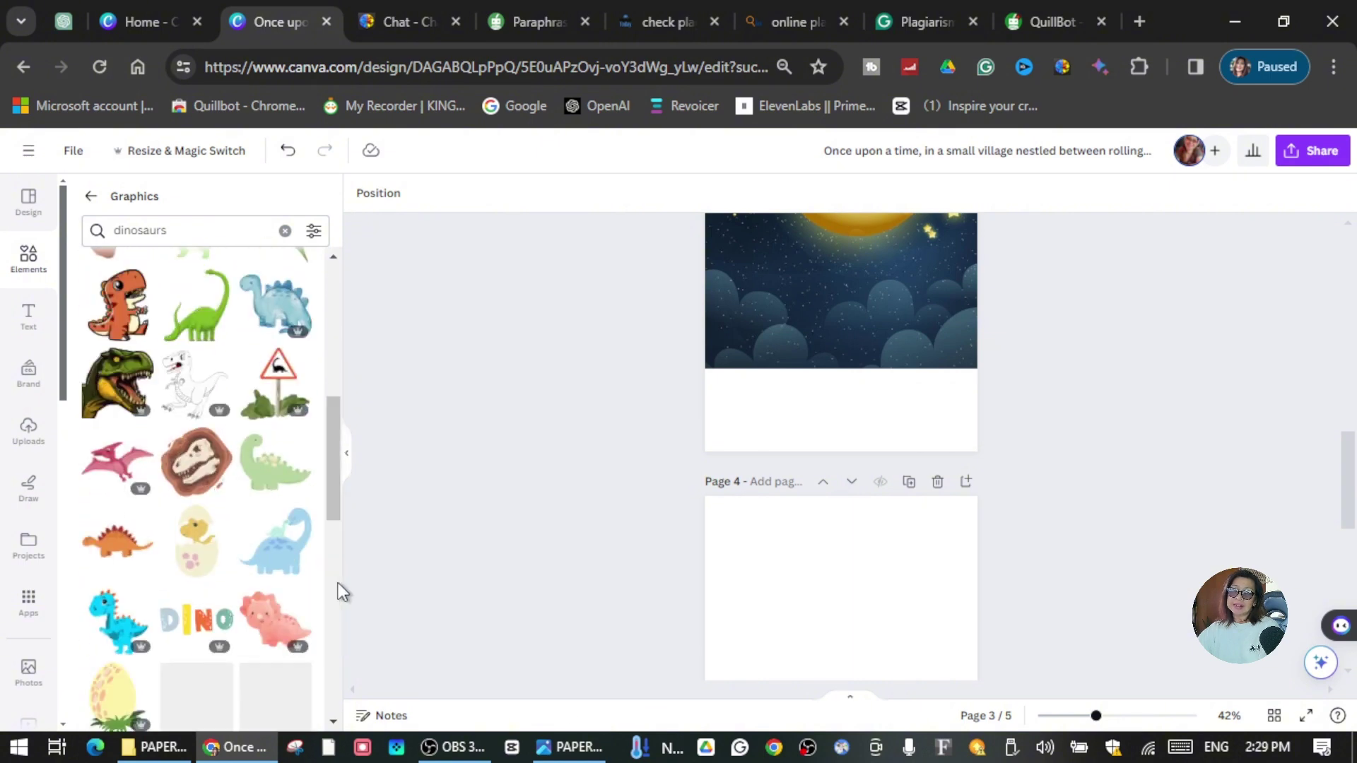
{"action": "left_click", "coordinate": [103, 378]}
{"action": "left_click_drag", "start_coordinate": [830, 311], "coordinate": [984, 521]}
{"action": "scroll", "coordinate": [951, 418], "scroll_direction": "down", "scroll_amount": 3}
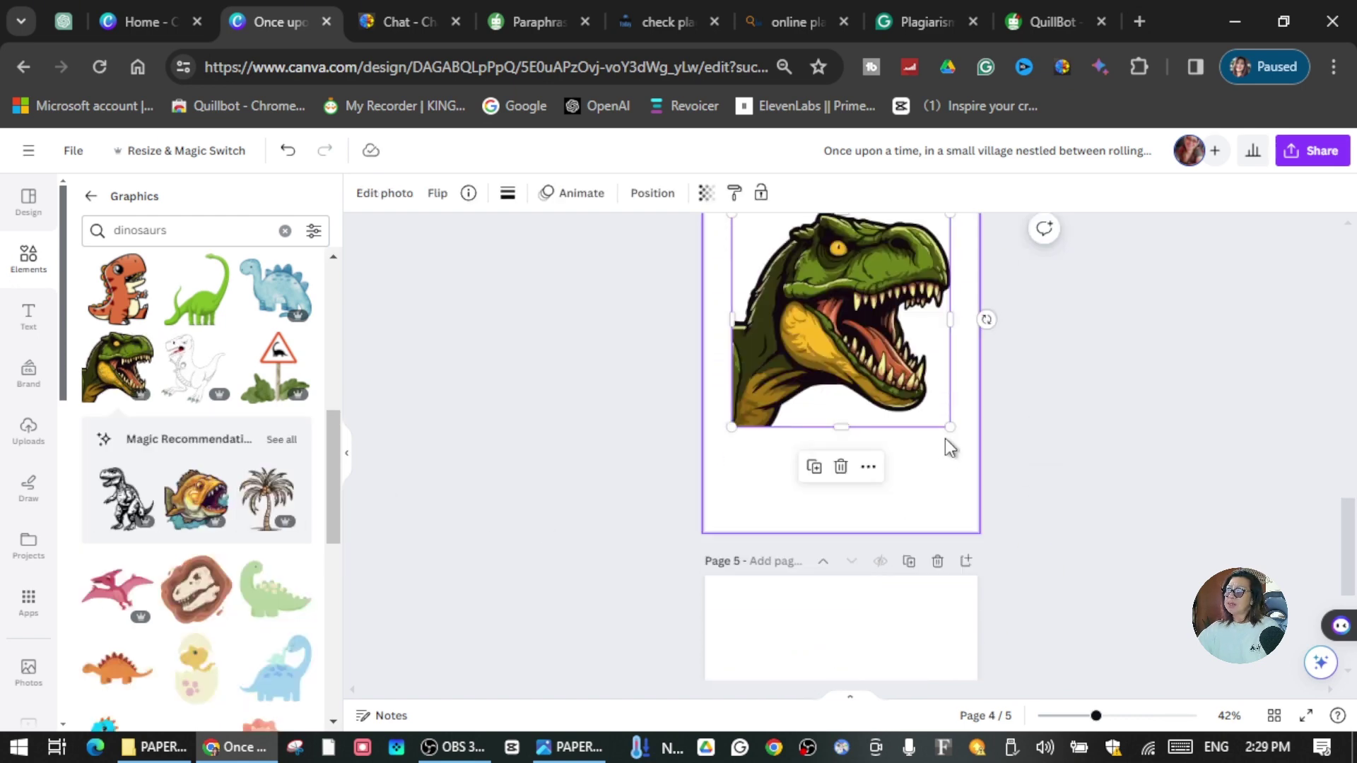
{"action": "left_click_drag", "start_coordinate": [950, 427], "coordinate": [882, 422]}
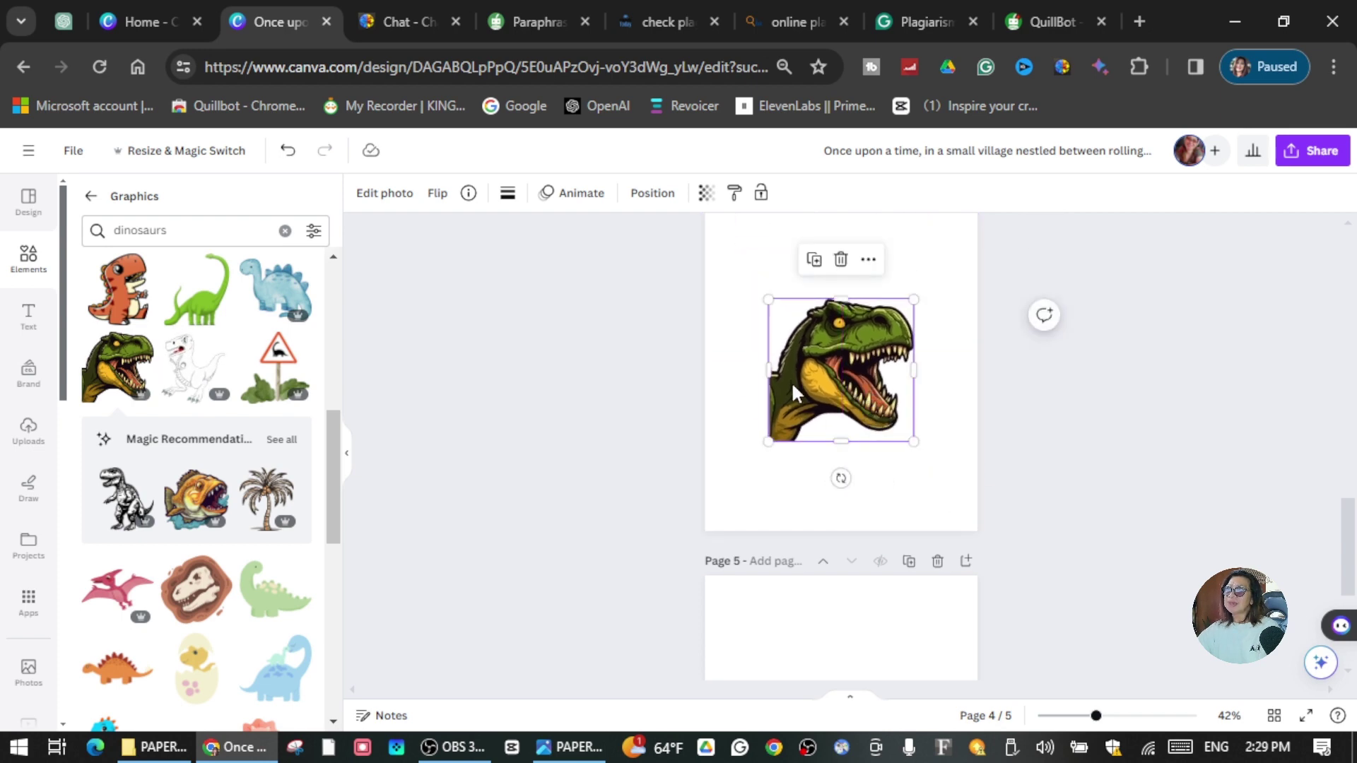
{"action": "left_click_drag", "start_coordinate": [805, 366], "coordinate": [773, 366]}
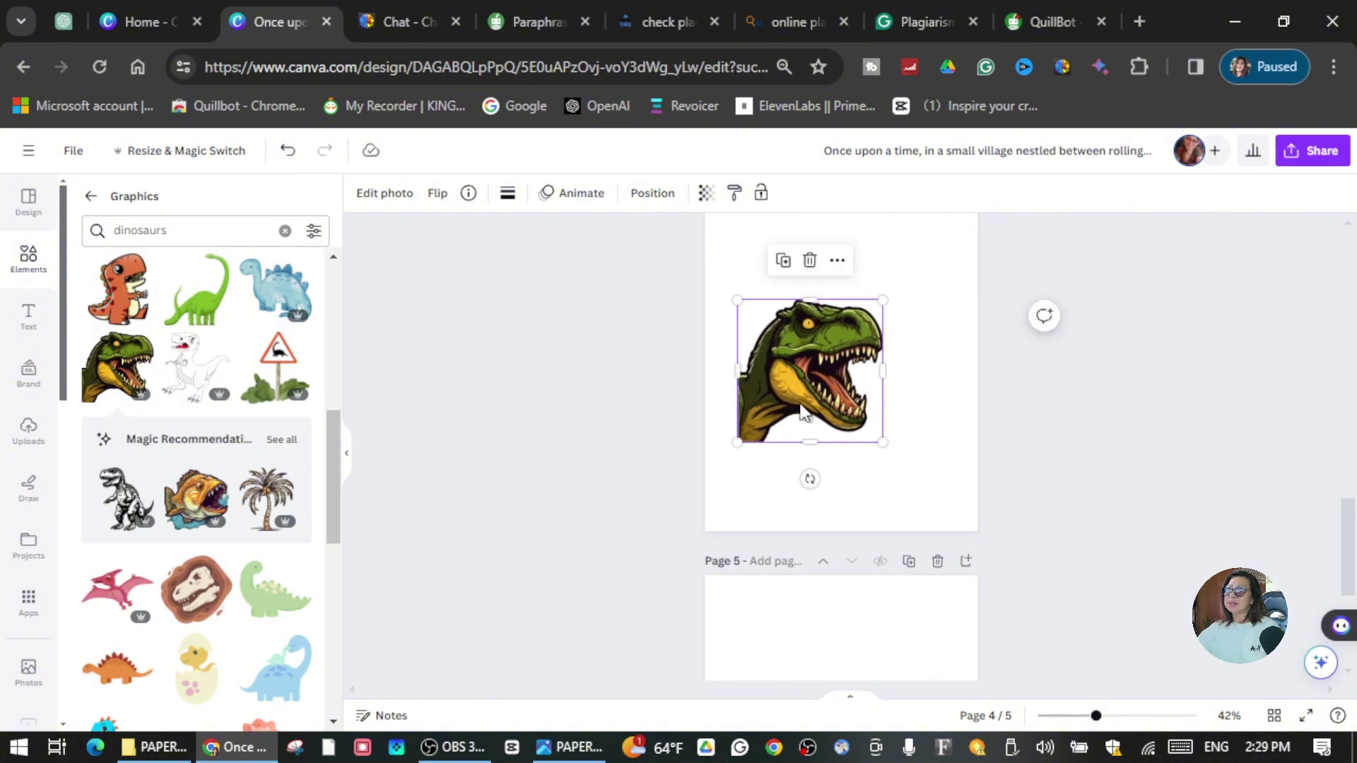
Enlarge the T-rex head slightly to about 60% of the page width and set page 4's background to light blue.
{"action": "left_click_drag", "start_coordinate": [883, 443], "coordinate": [899, 455]}
{"action": "left_click", "coordinate": [921, 279]}
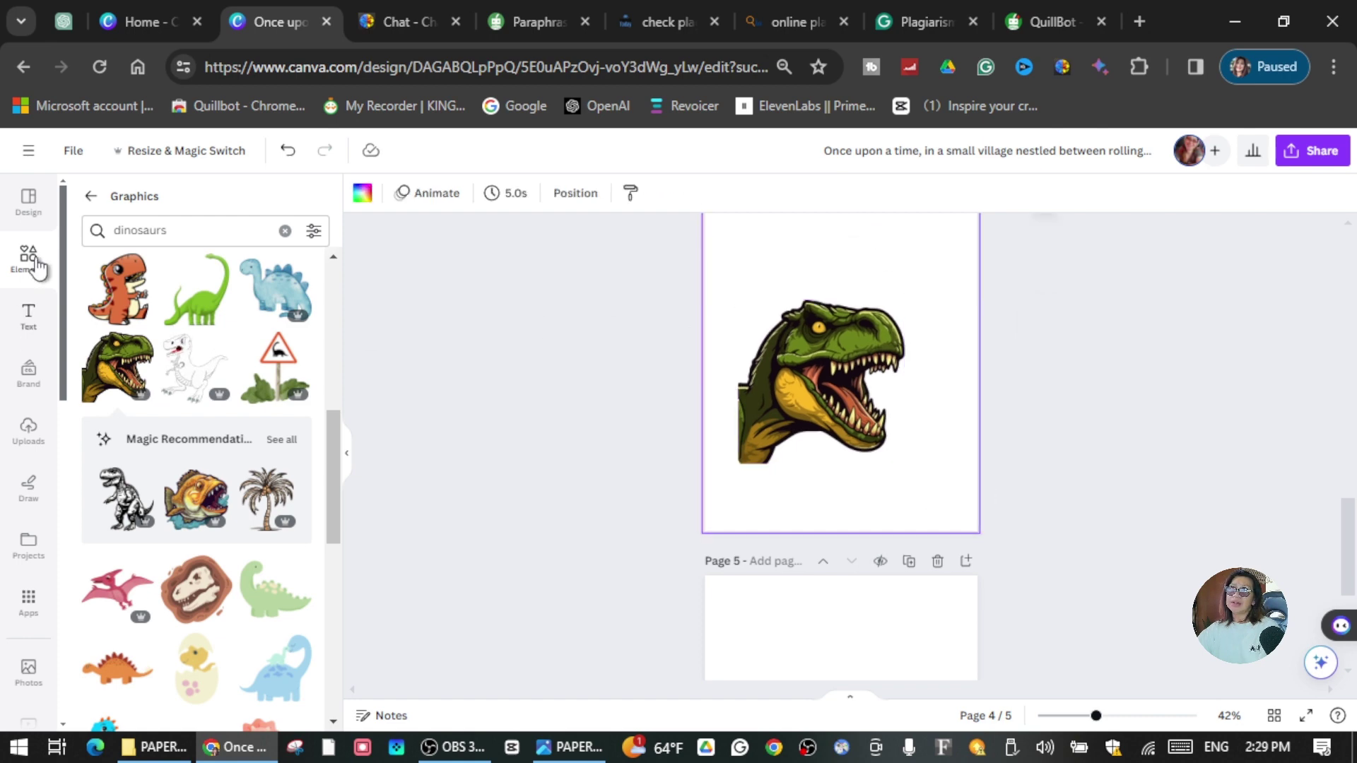
{"action": "left_click", "coordinate": [361, 201]}
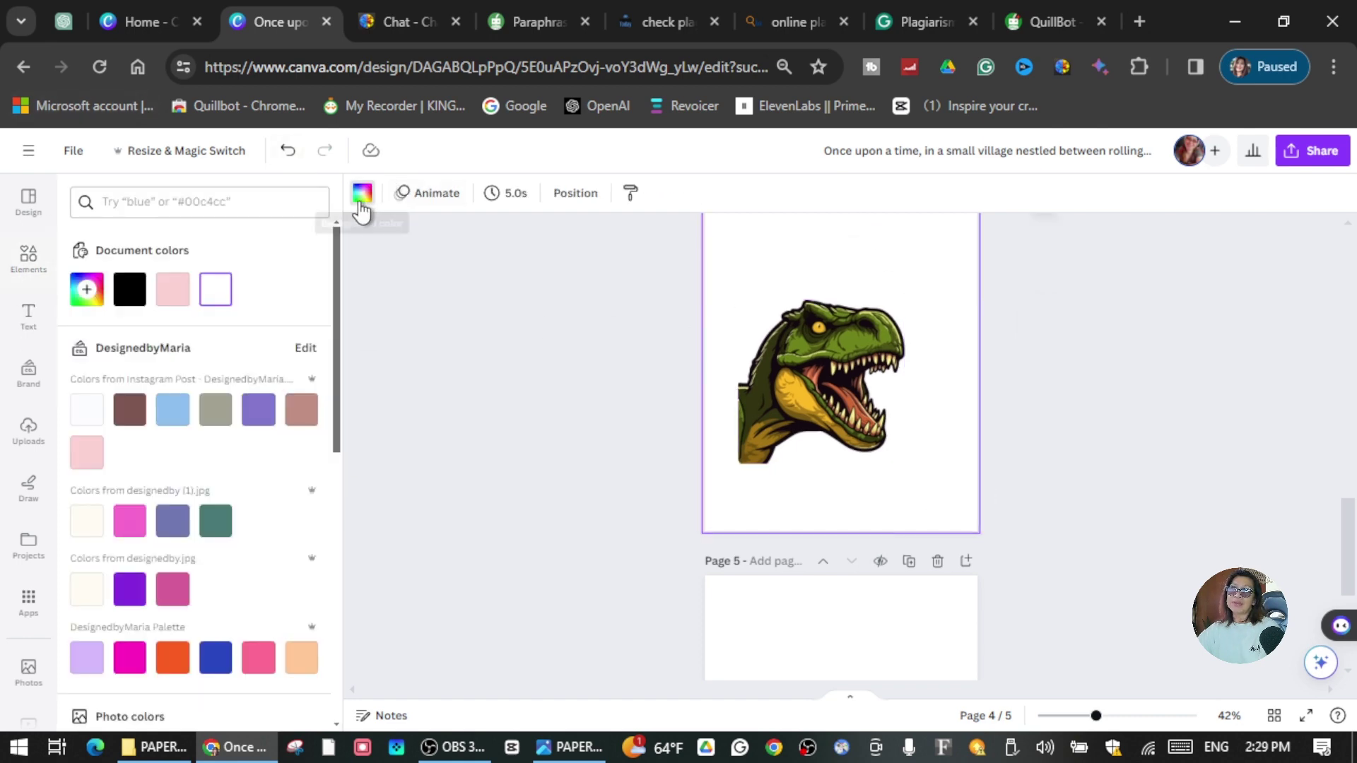
{"action": "left_click", "coordinate": [172, 291]}
{"action": "left_click", "coordinate": [176, 414]}
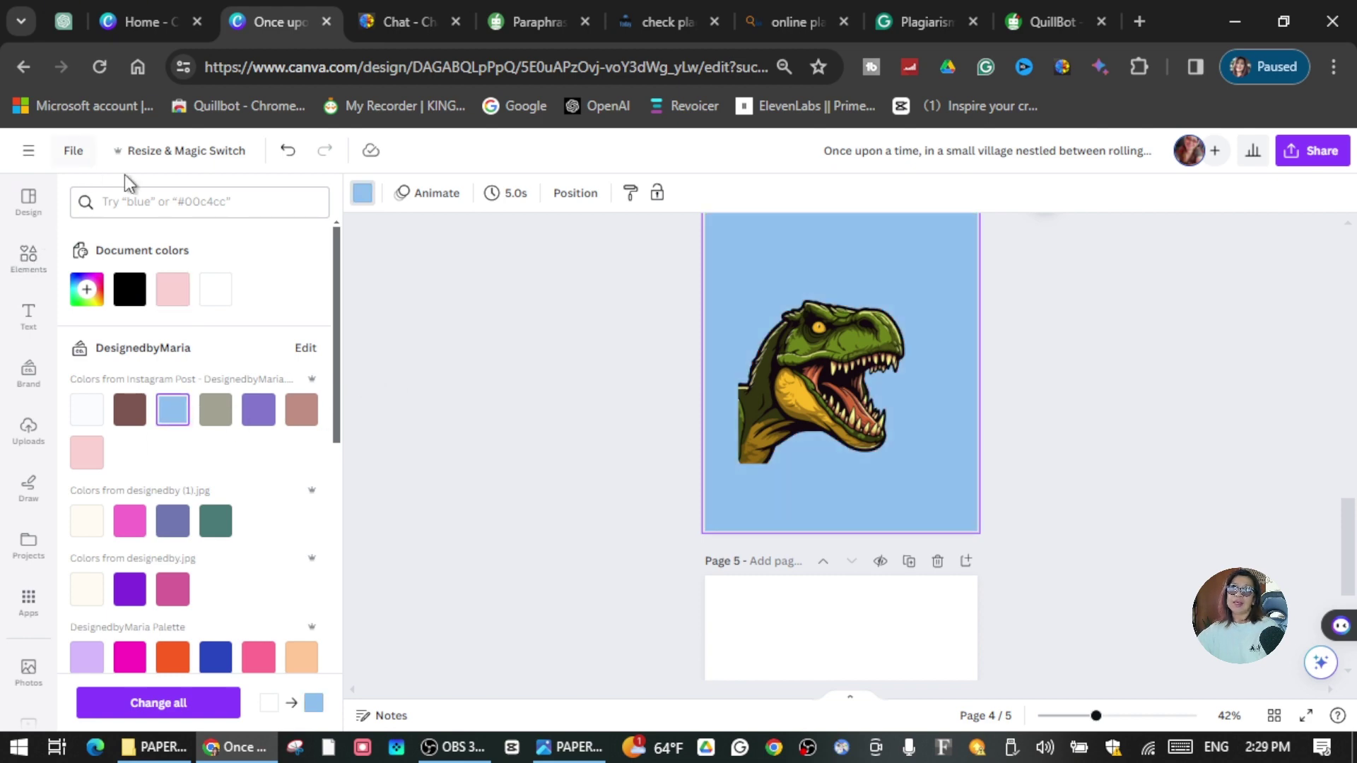
Search the colors and the elements for "jungle", and list all graphics for "Jungle background".
{"action": "left_click", "coordinate": [208, 202]}
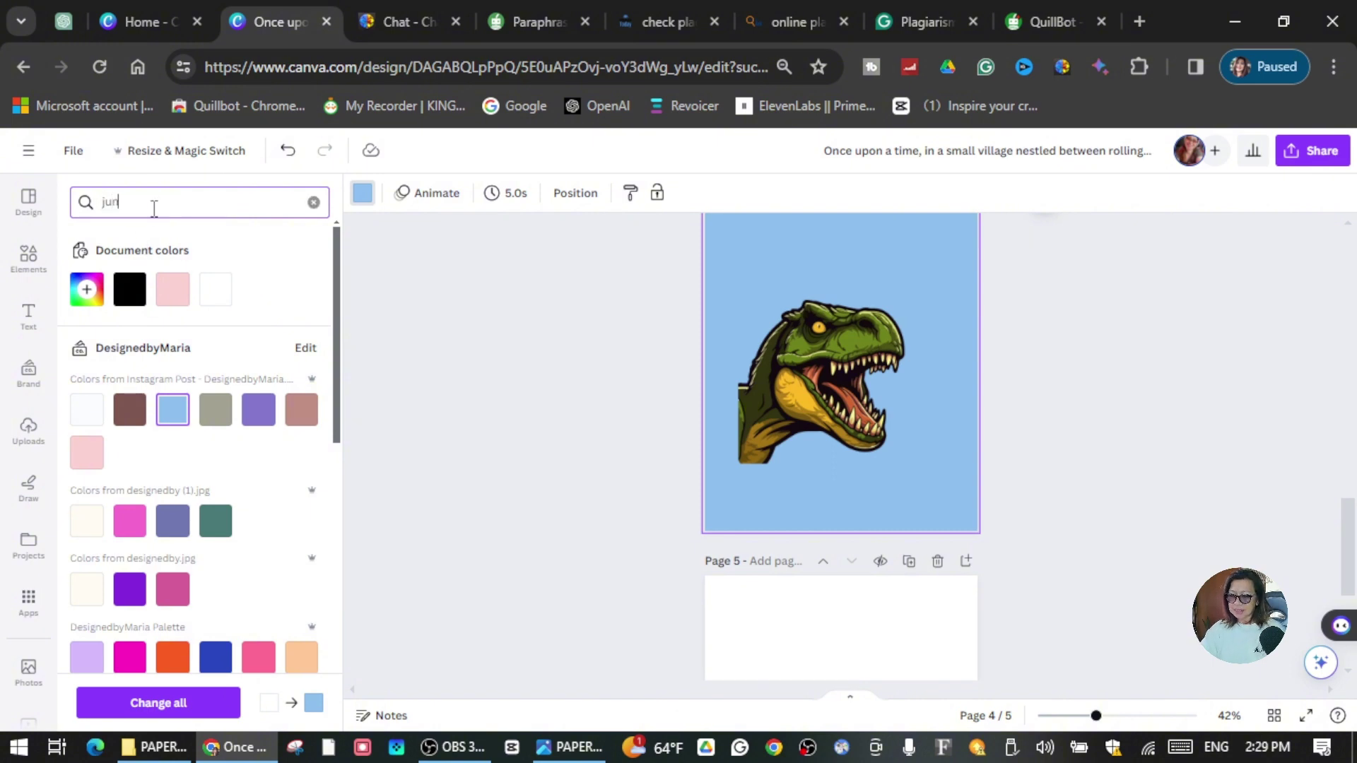
{"action": "type", "text": "jungle"}
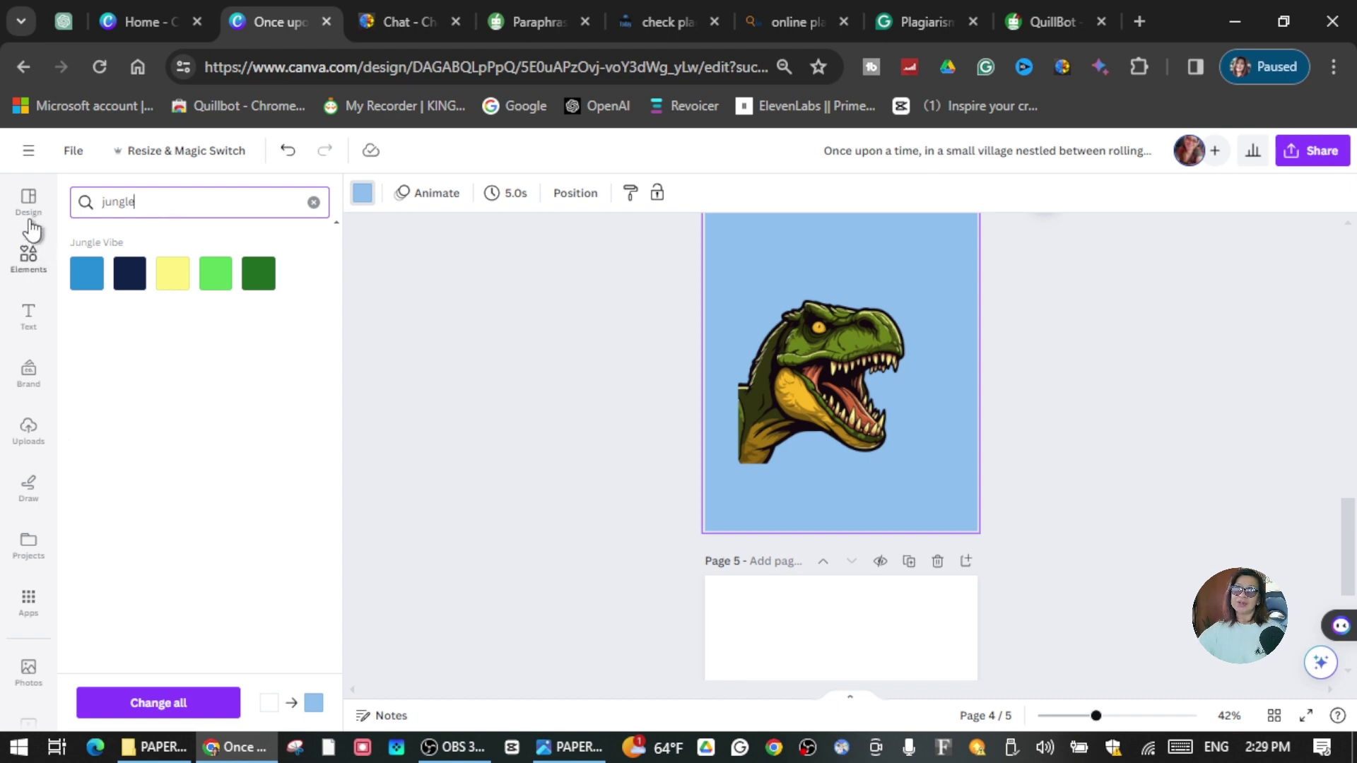
{"action": "left_click", "coordinate": [30, 263]}
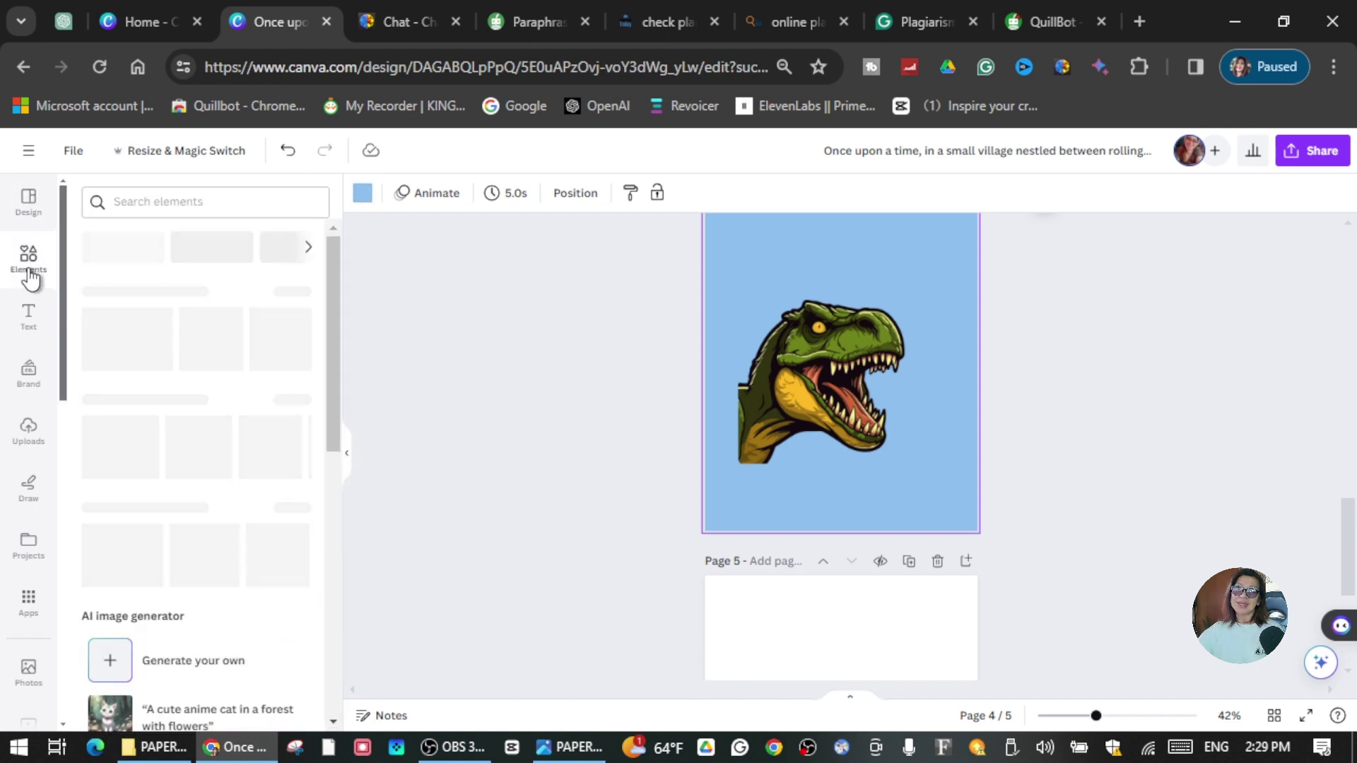
{"action": "left_click", "coordinate": [168, 201]}
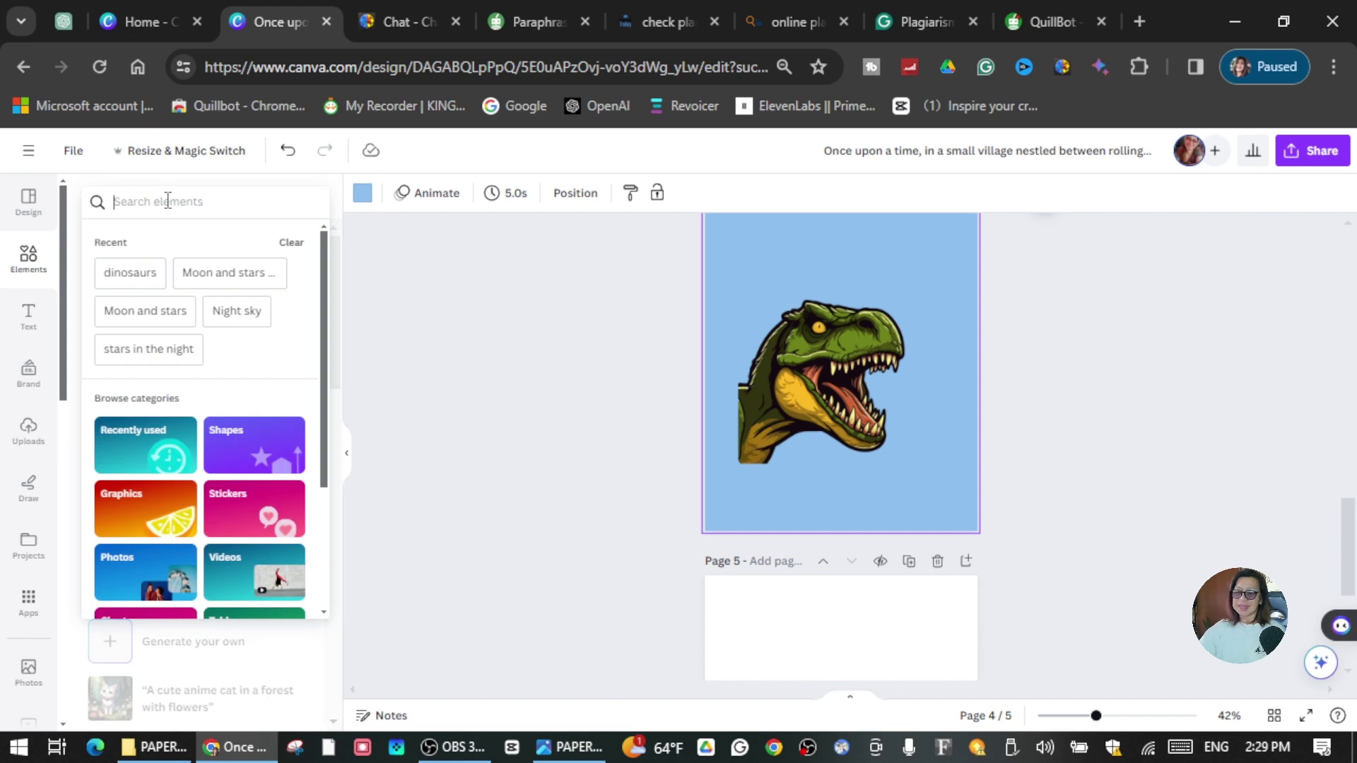
{"action": "type", "text": "jungle"}
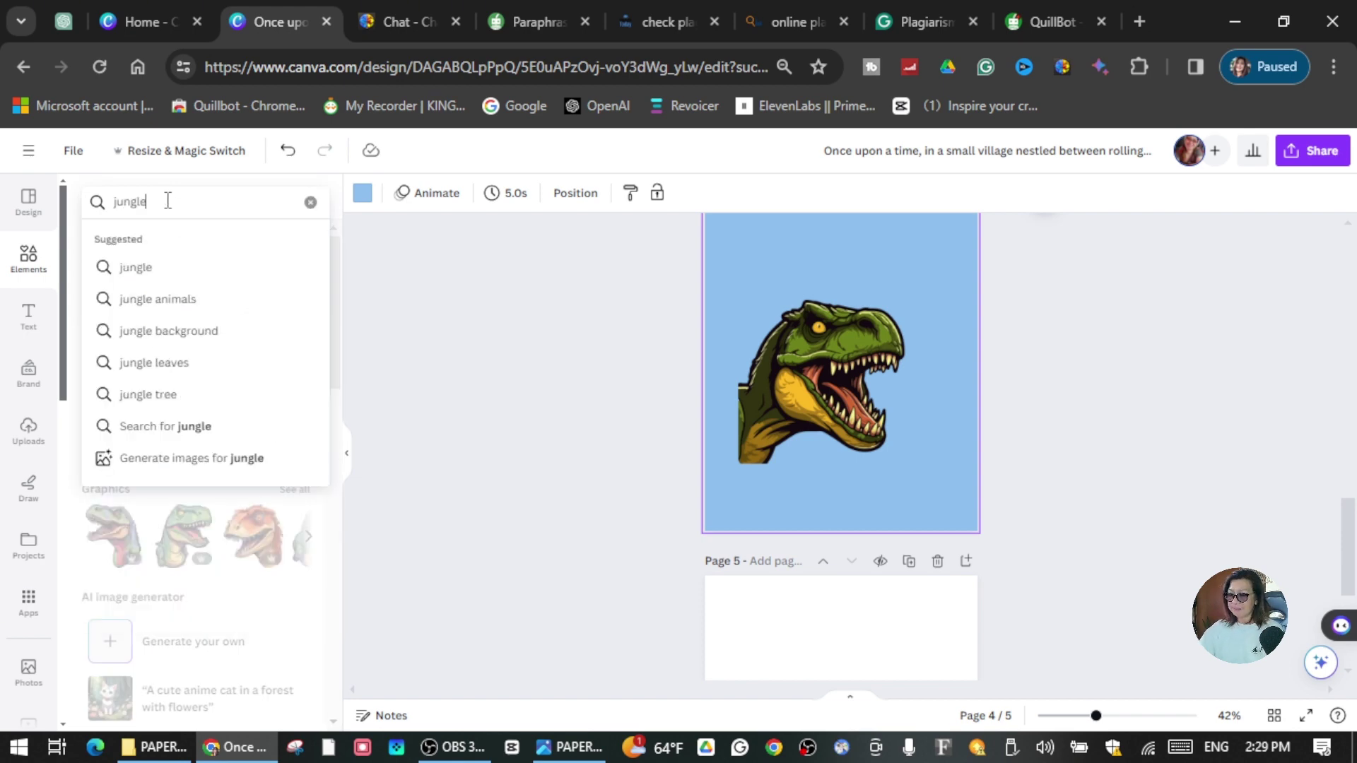
{"action": "key", "text": "Return"}
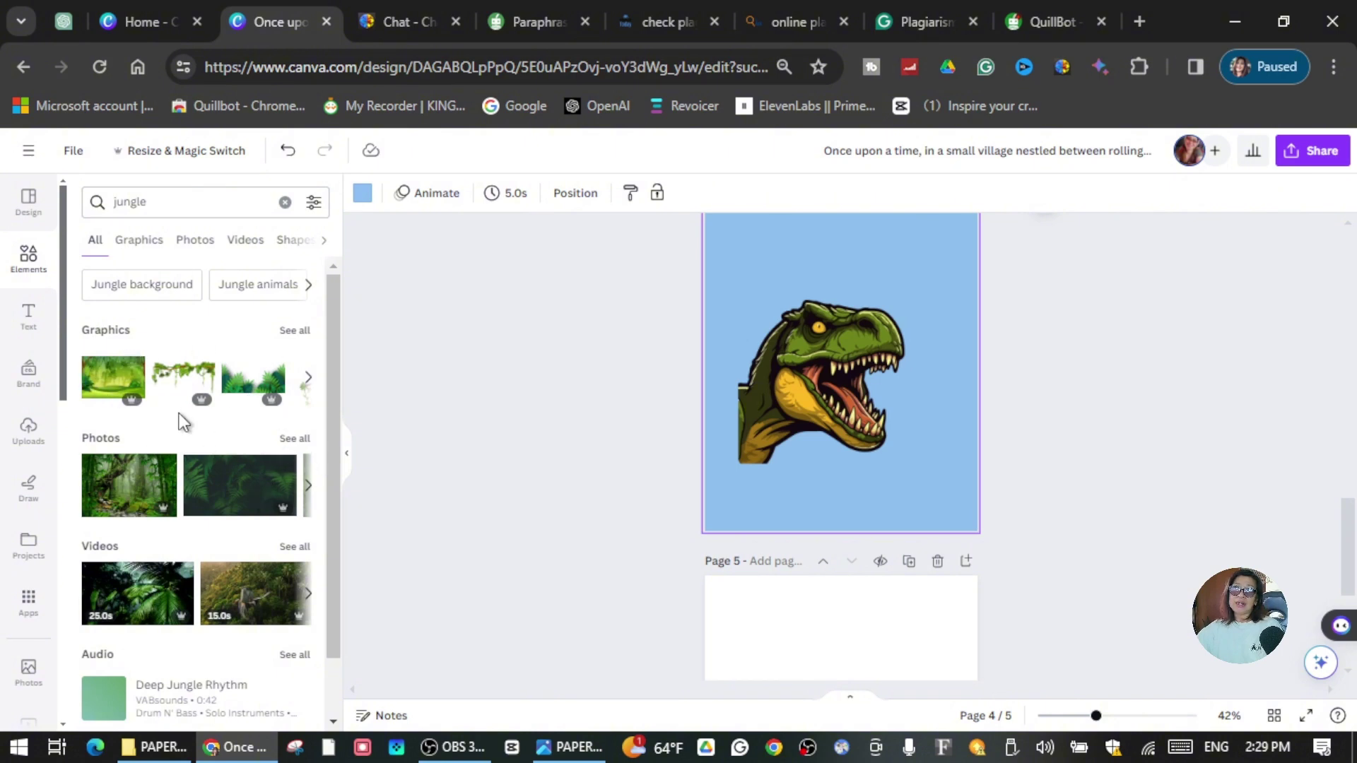
{"action": "left_click", "coordinate": [150, 283]}
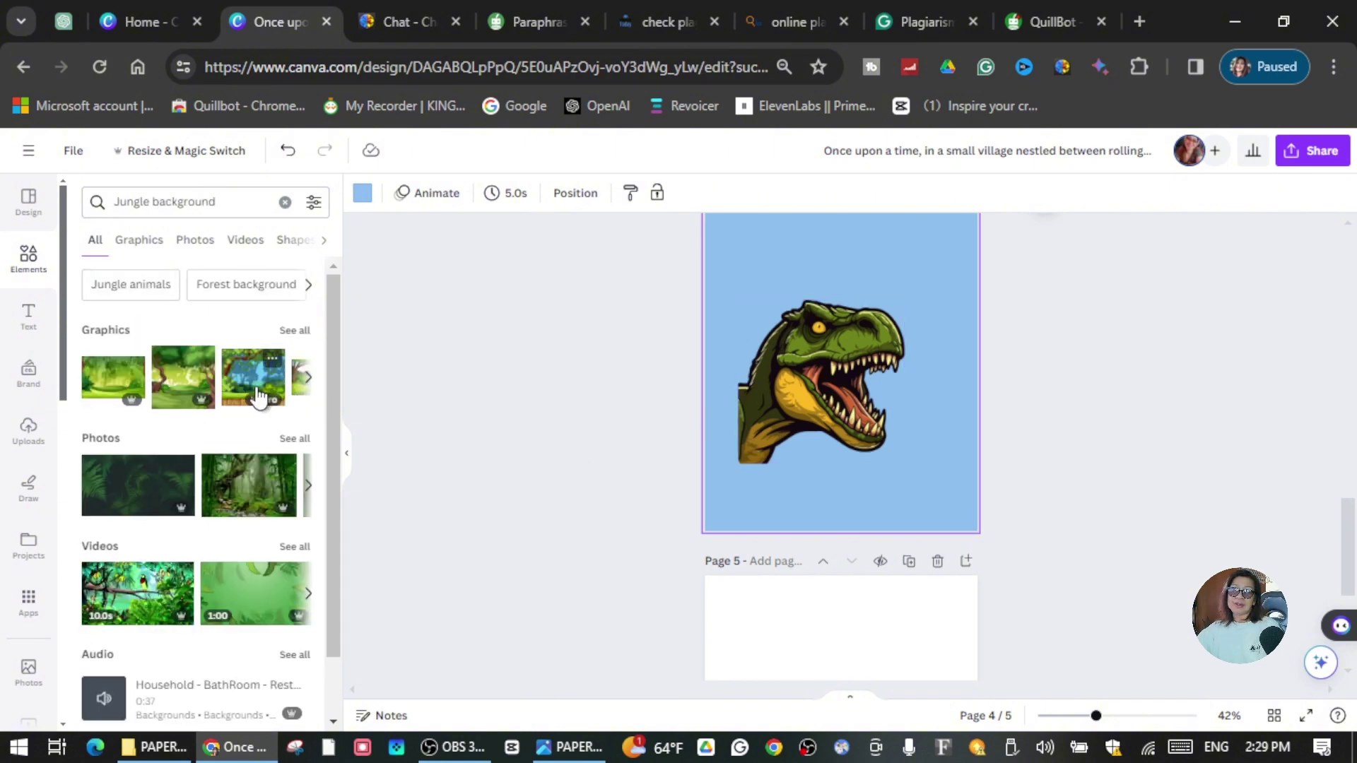
{"action": "left_click", "coordinate": [295, 333]}
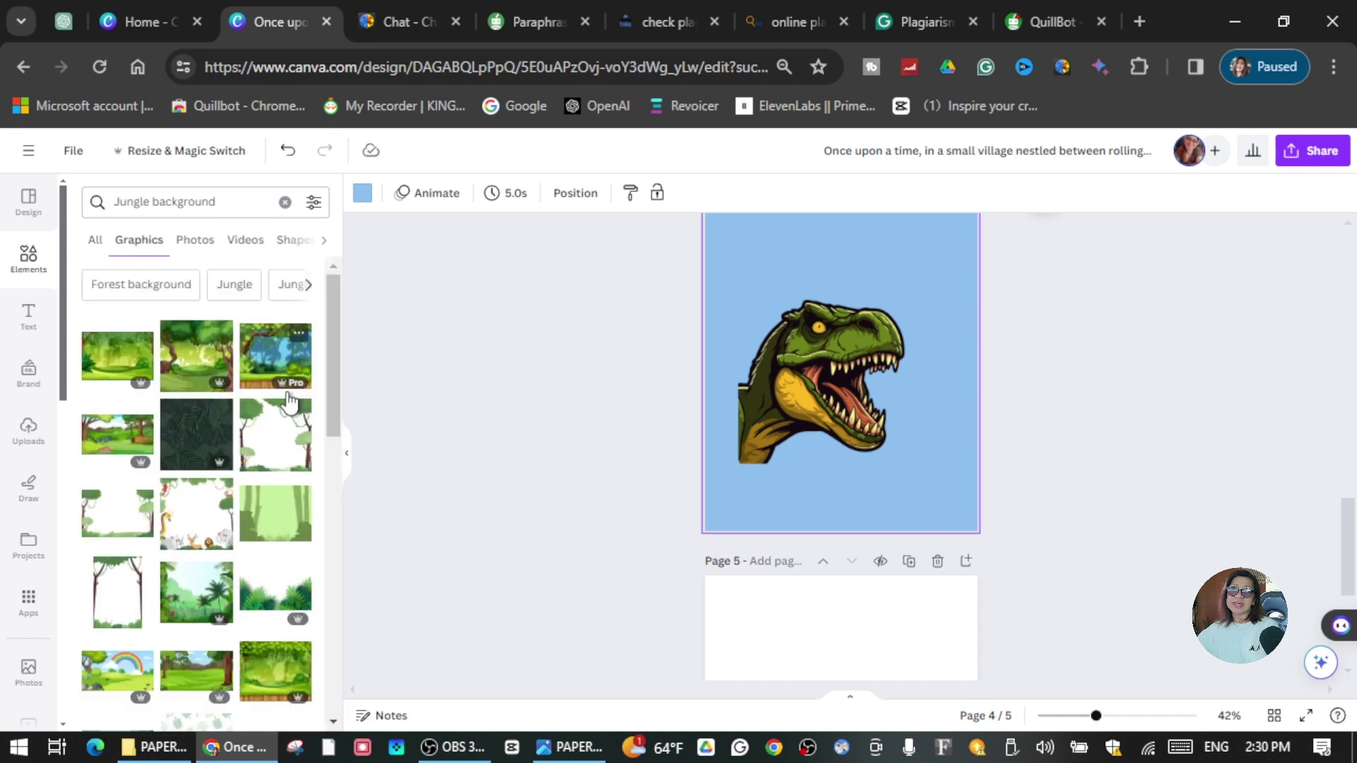
Add the turquoise jungle clearing framed by trees to page 4, behind the T-rex, enlarged past the page width and reaching the page's lower edge.
{"action": "scroll", "coordinate": [214, 635], "scroll_direction": "down", "scroll_amount": 4}
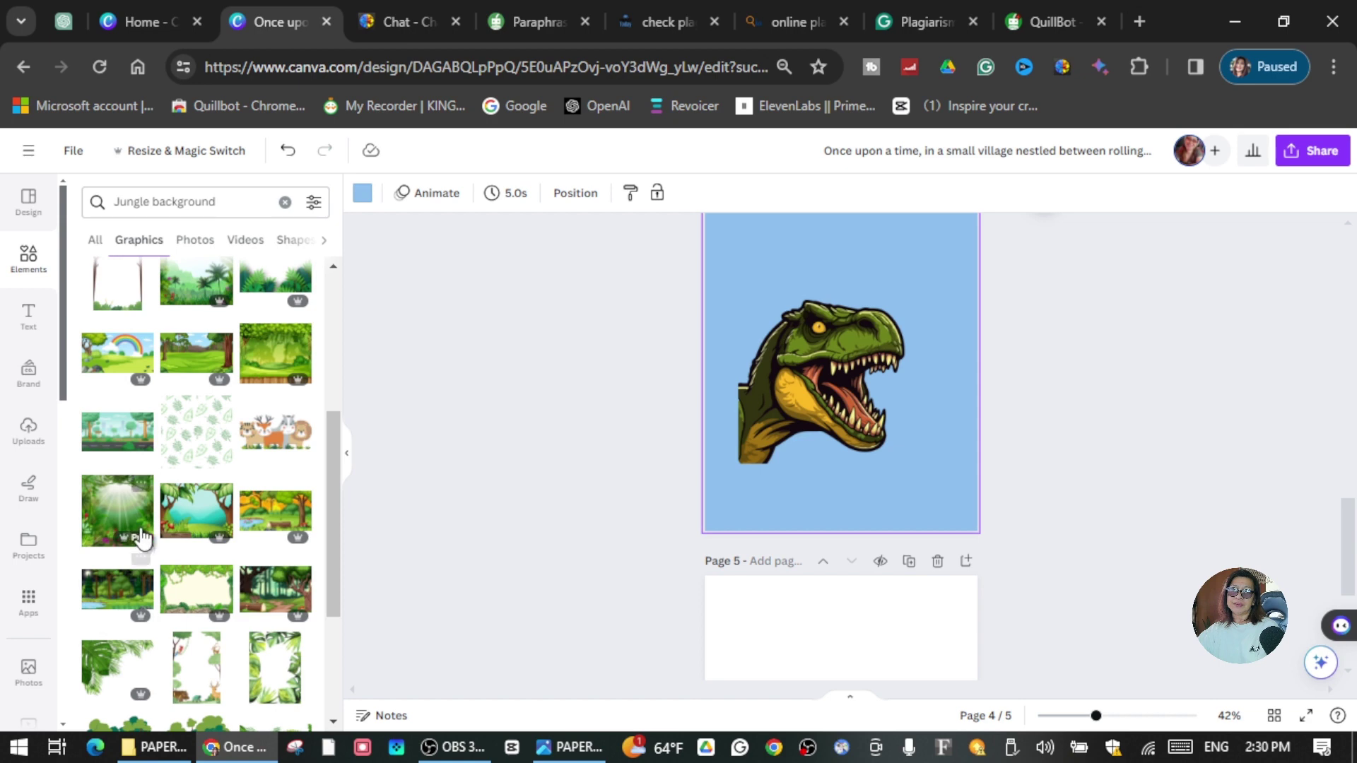
{"action": "left_click", "coordinate": [198, 527]}
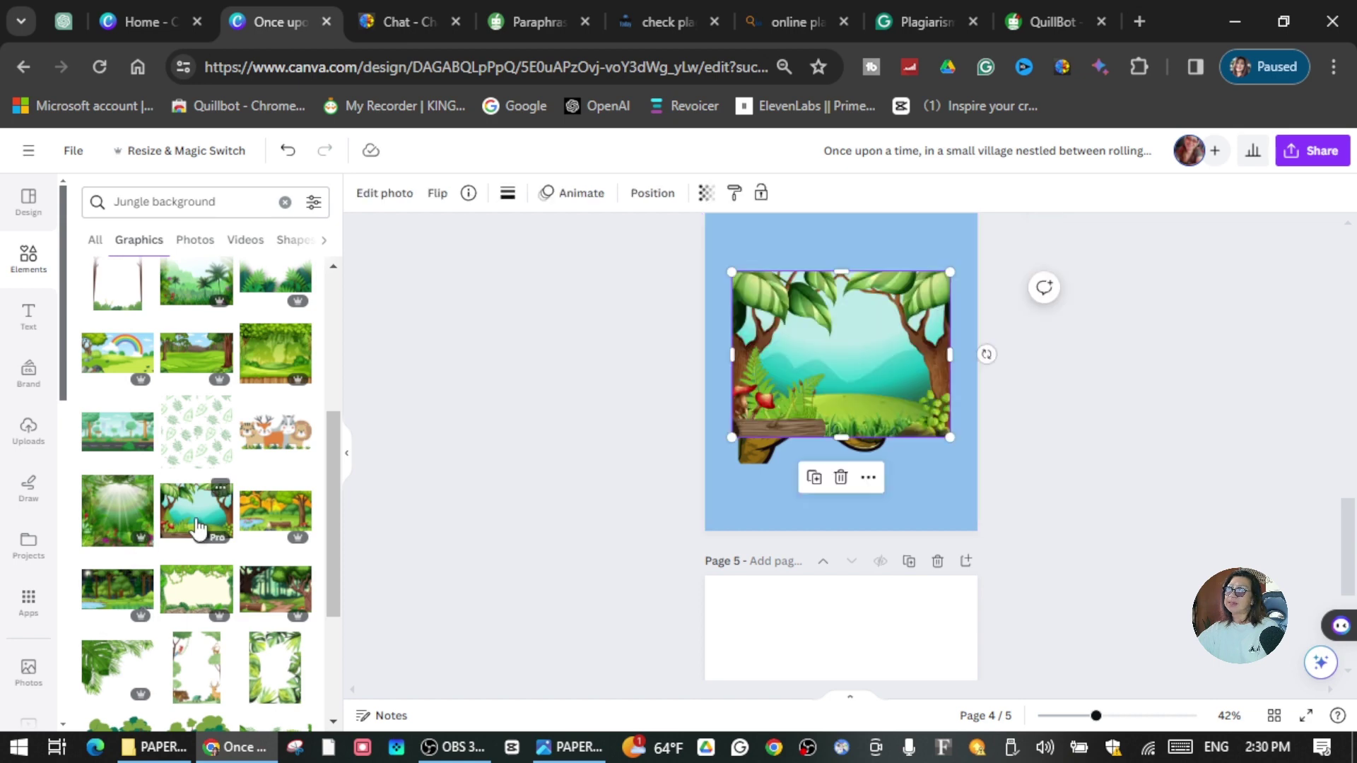
{"action": "right_click", "coordinate": [785, 349]}
{"action": "mouse_move", "coordinate": [926, 446]}
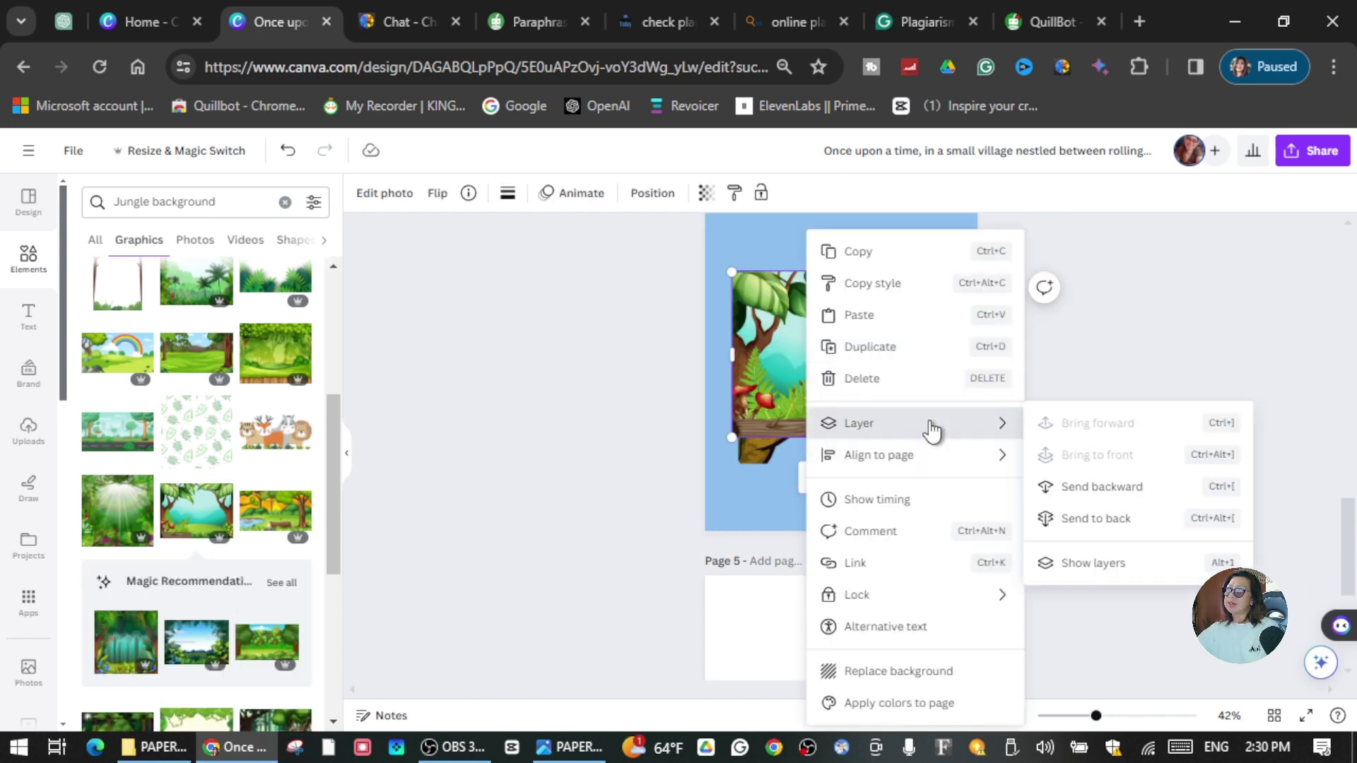
{"action": "left_click", "coordinate": [1139, 533]}
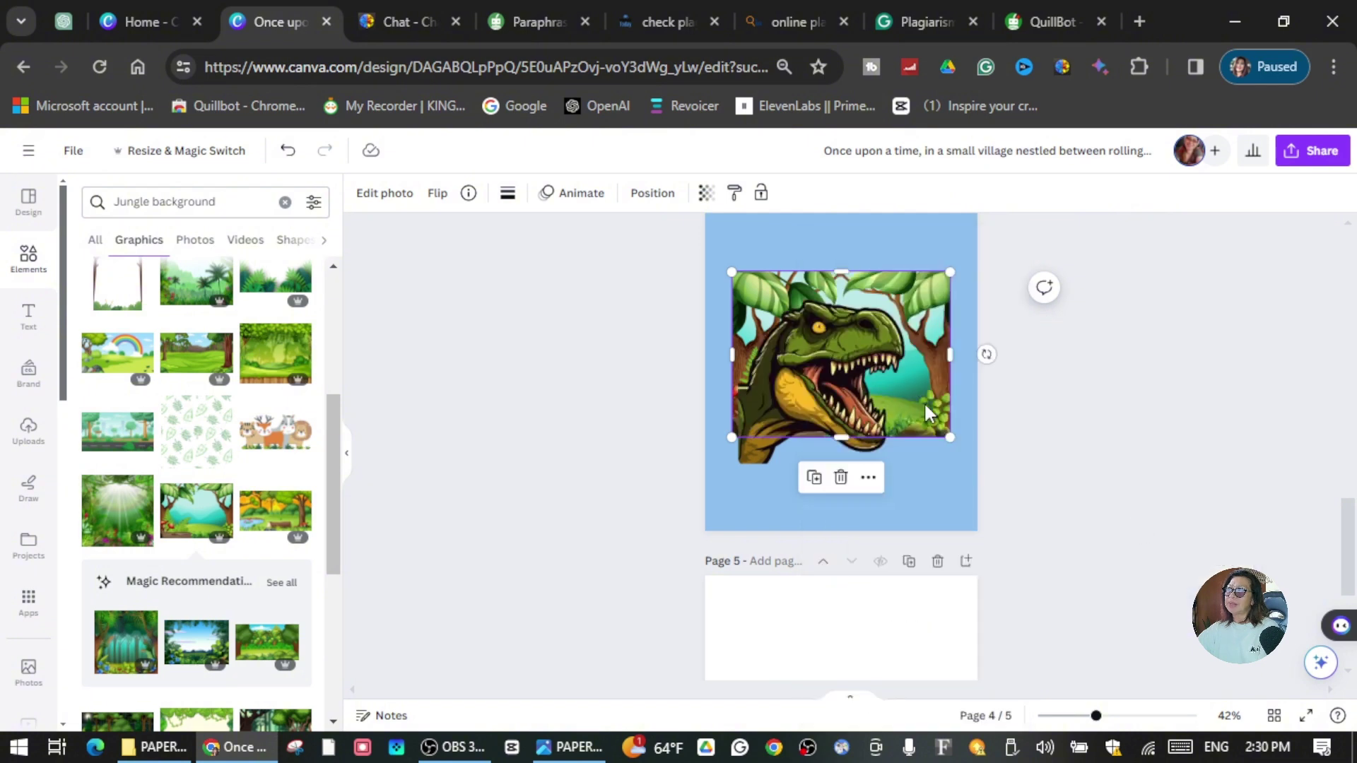
{"action": "left_click_drag", "start_coordinate": [910, 305], "coordinate": [881, 248]}
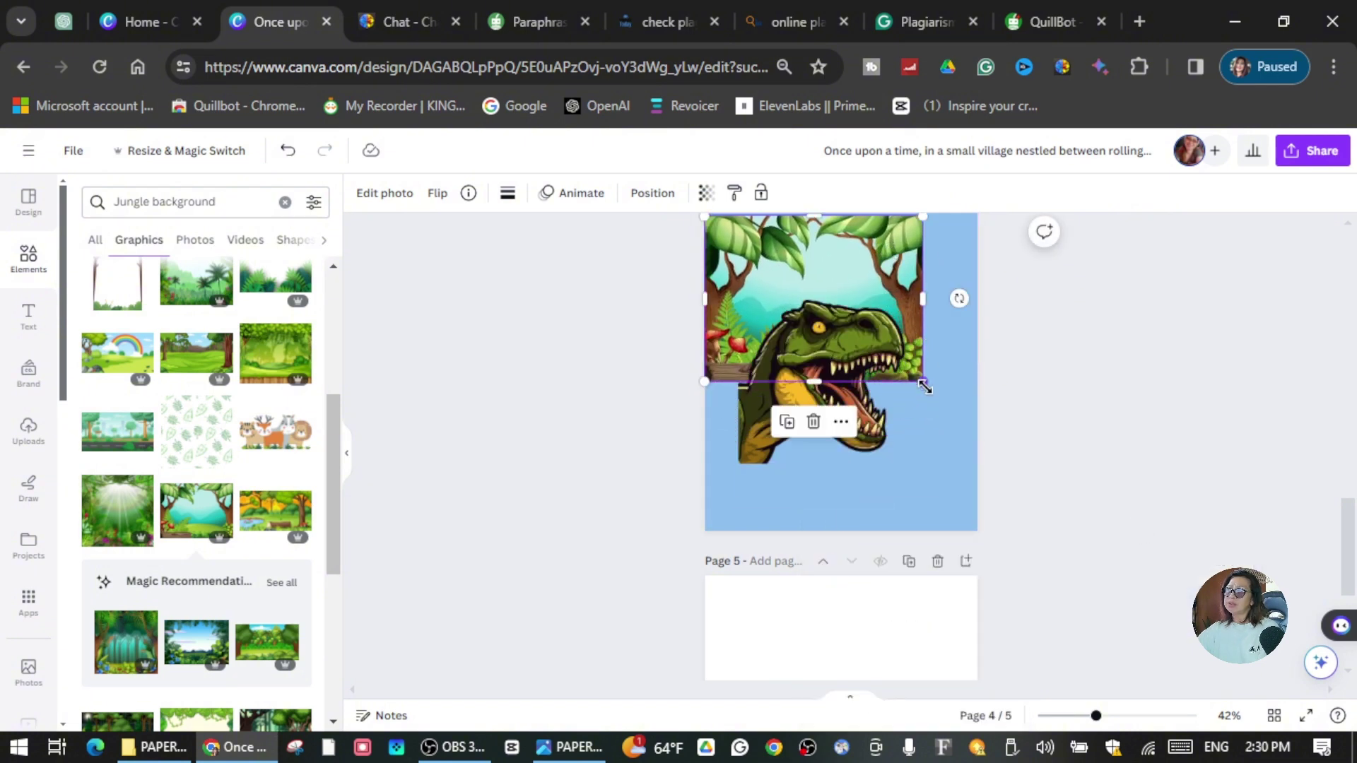
{"action": "left_click_drag", "start_coordinate": [923, 381], "coordinate": [1002, 721]}
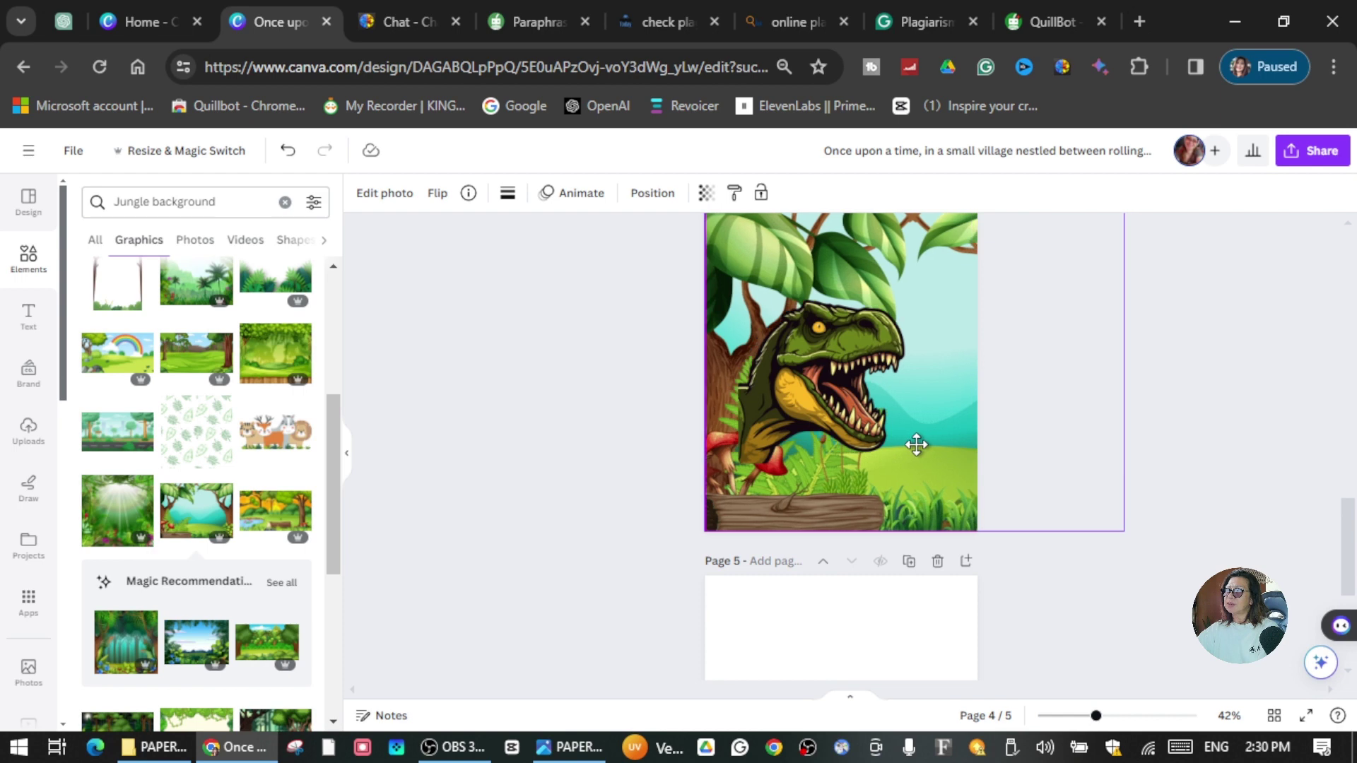
Shrink the T-rex head to about 40% of the page width and place it beside the tree trunk, above the mushrooms.
{"action": "left_click", "coordinate": [854, 410]}
{"action": "left_click_drag", "start_coordinate": [905, 459], "coordinate": [850, 412]}
{"action": "left_click_drag", "start_coordinate": [820, 341], "coordinate": [821, 382]}
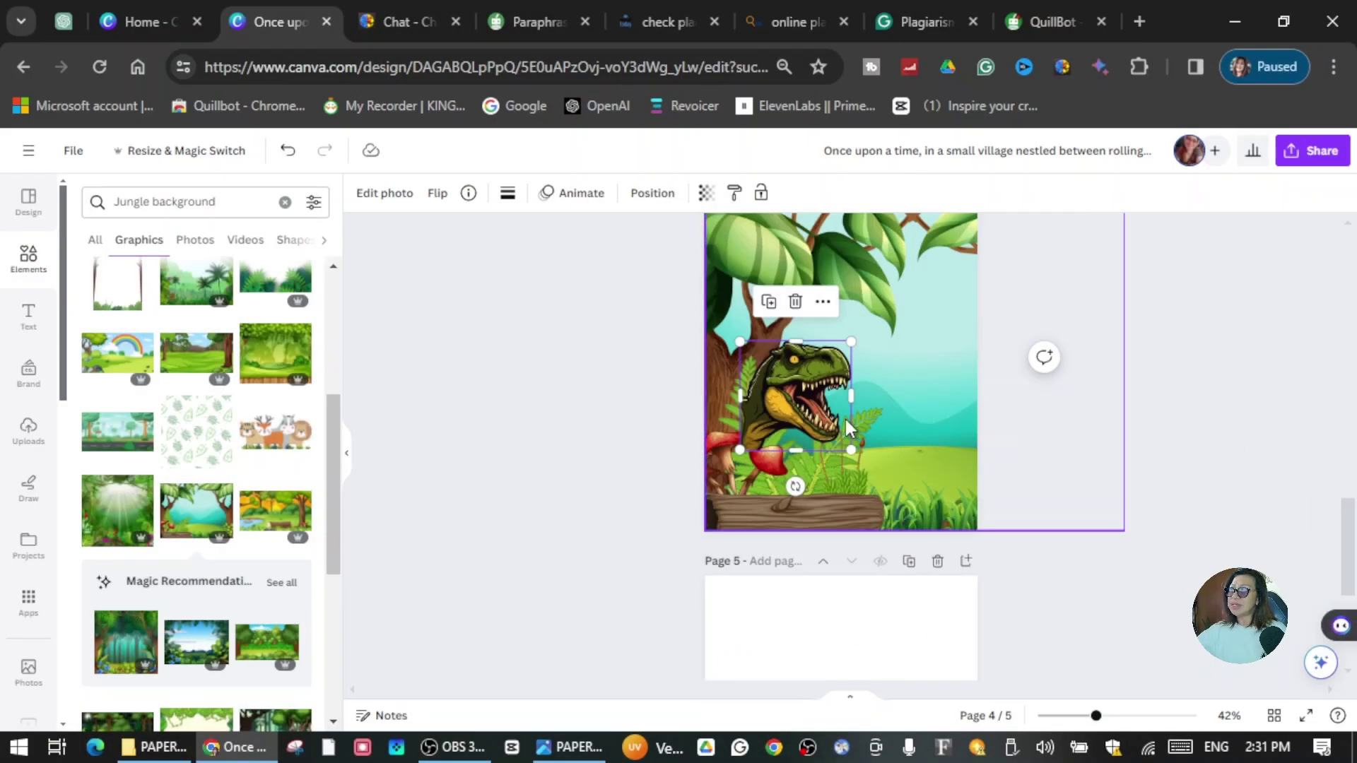
Replace the jungle background search with "scare girl" and browse the resulting graphics.
{"action": "scroll", "coordinate": [259, 371], "scroll_direction": "up", "scroll_amount": 3}
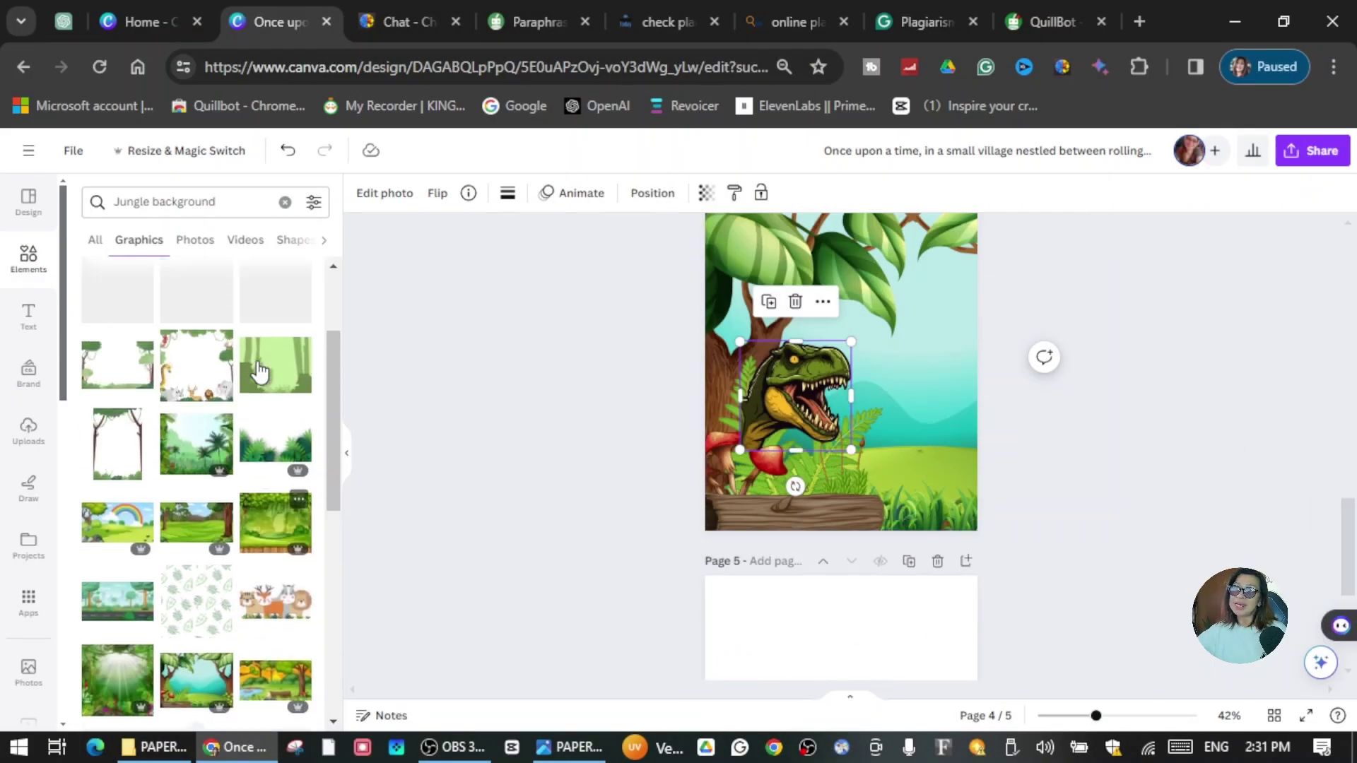
{"action": "scroll", "coordinate": [260, 370], "scroll_direction": "down", "scroll_amount": 1}
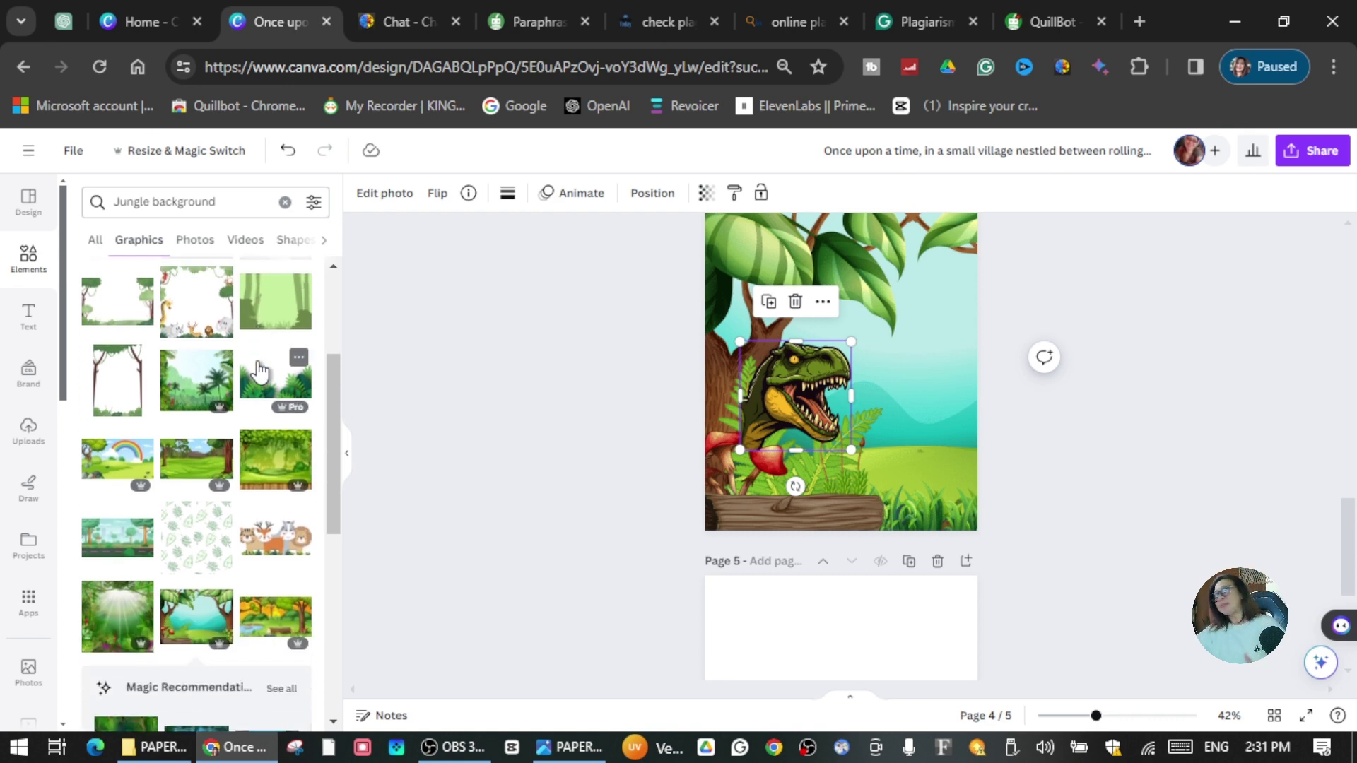
{"action": "left_click", "coordinate": [904, 491]}
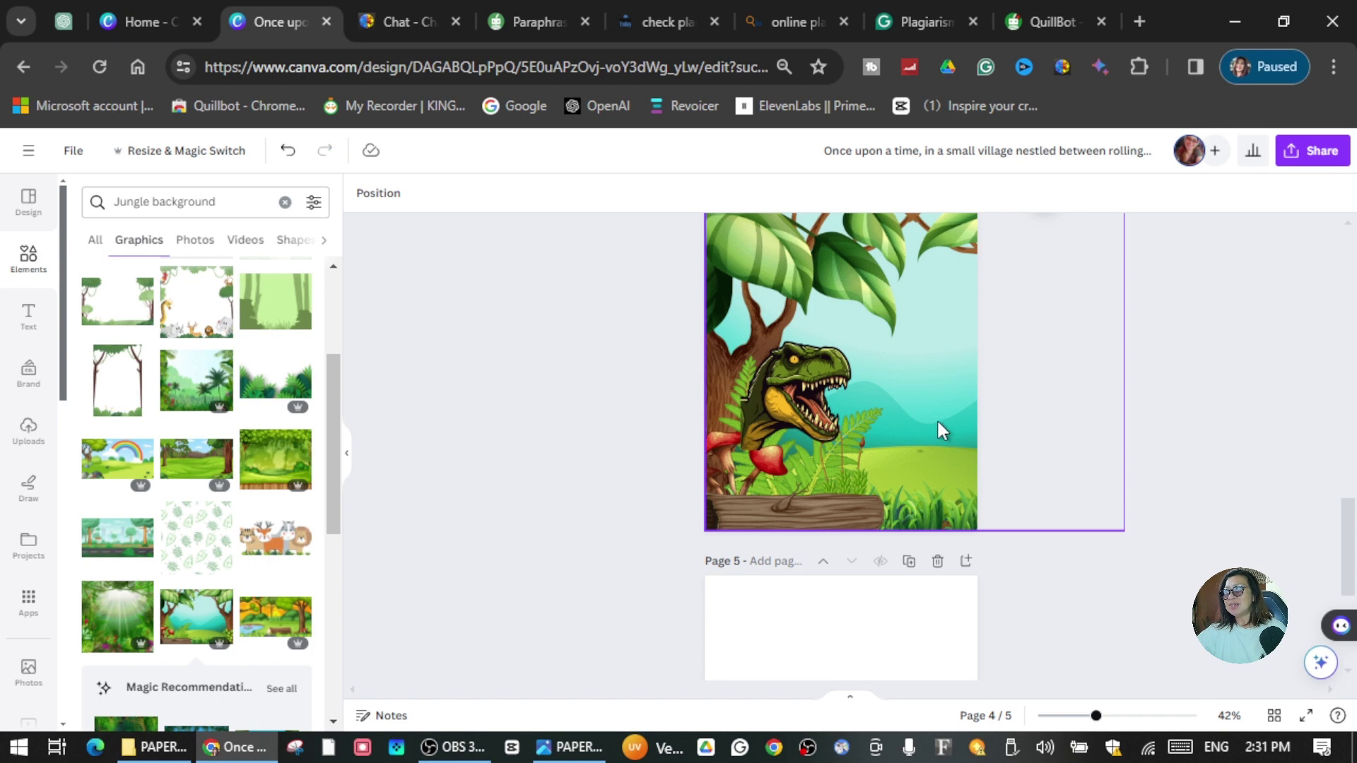
{"action": "left_click", "coordinate": [284, 203]}
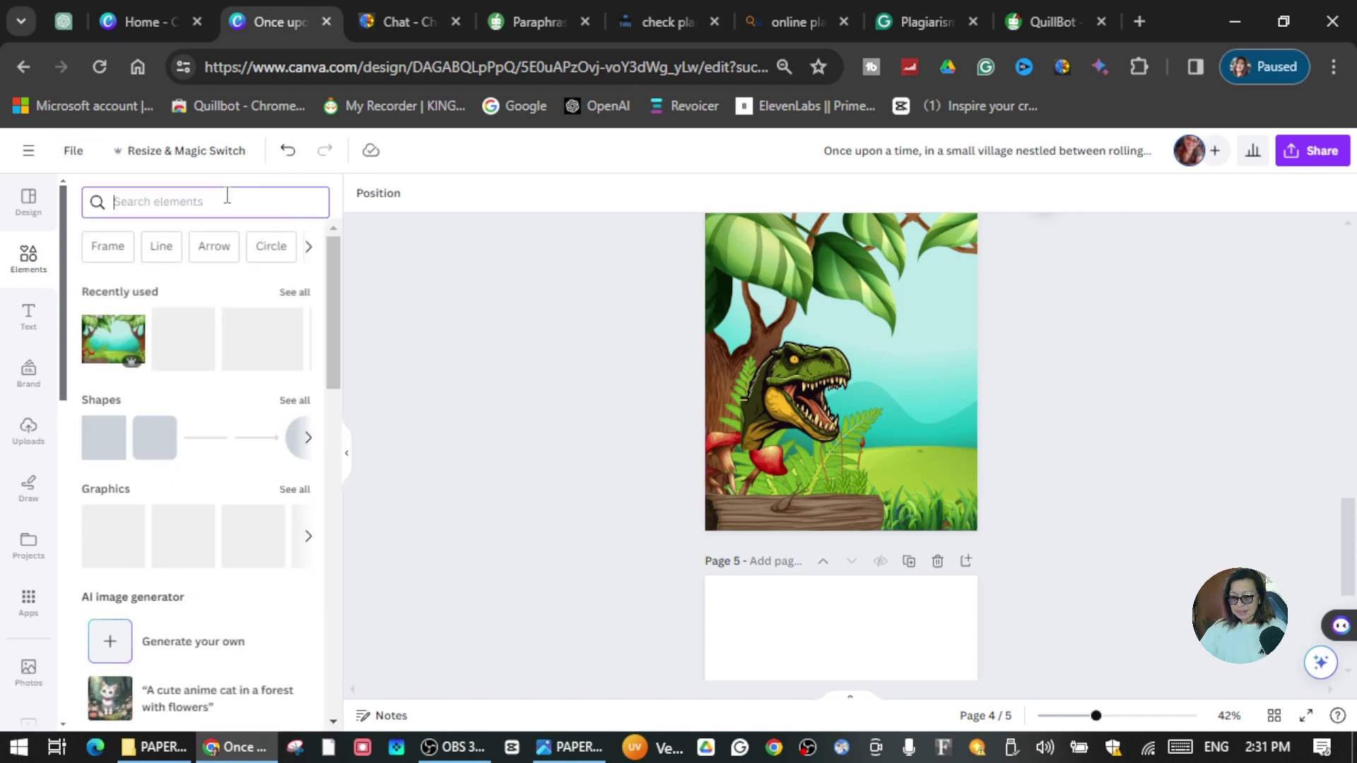
{"action": "type", "text": "scare"}
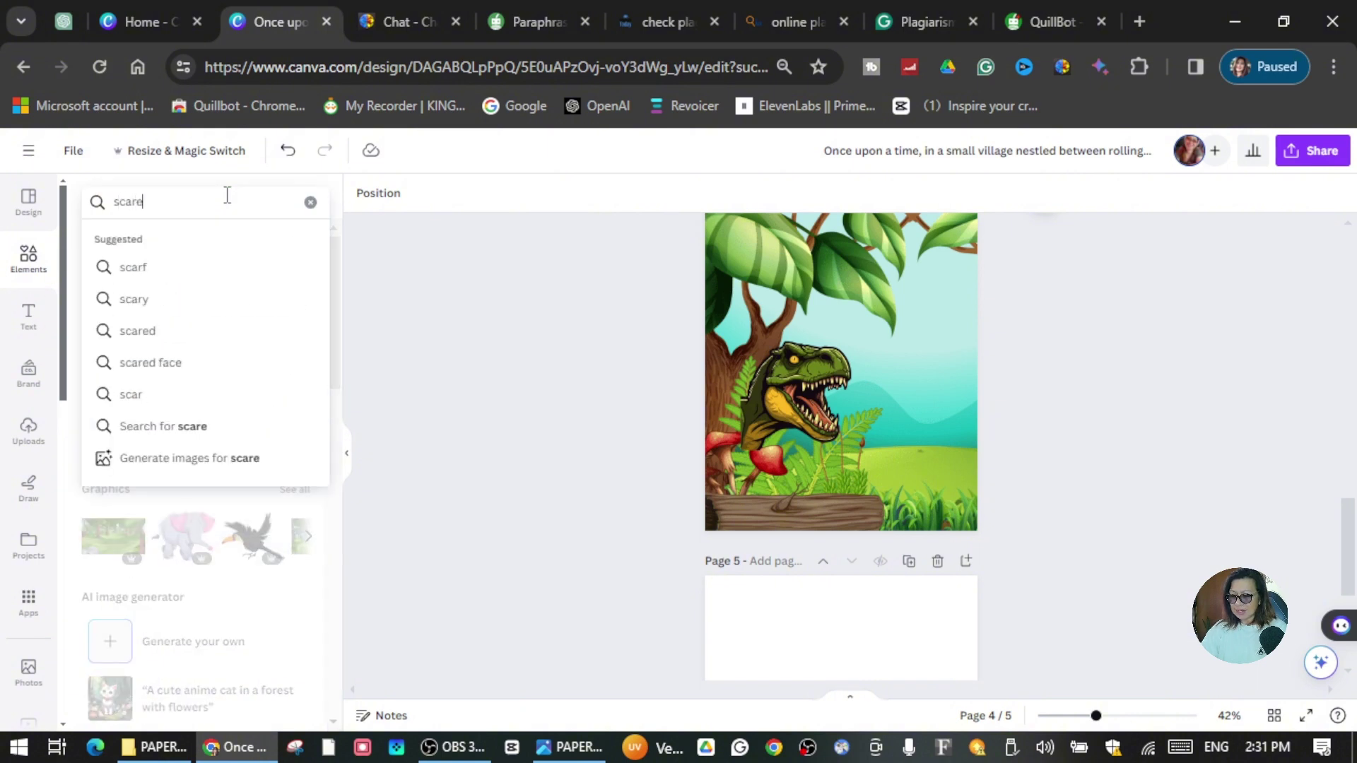
{"action": "type", "text": " girl"}
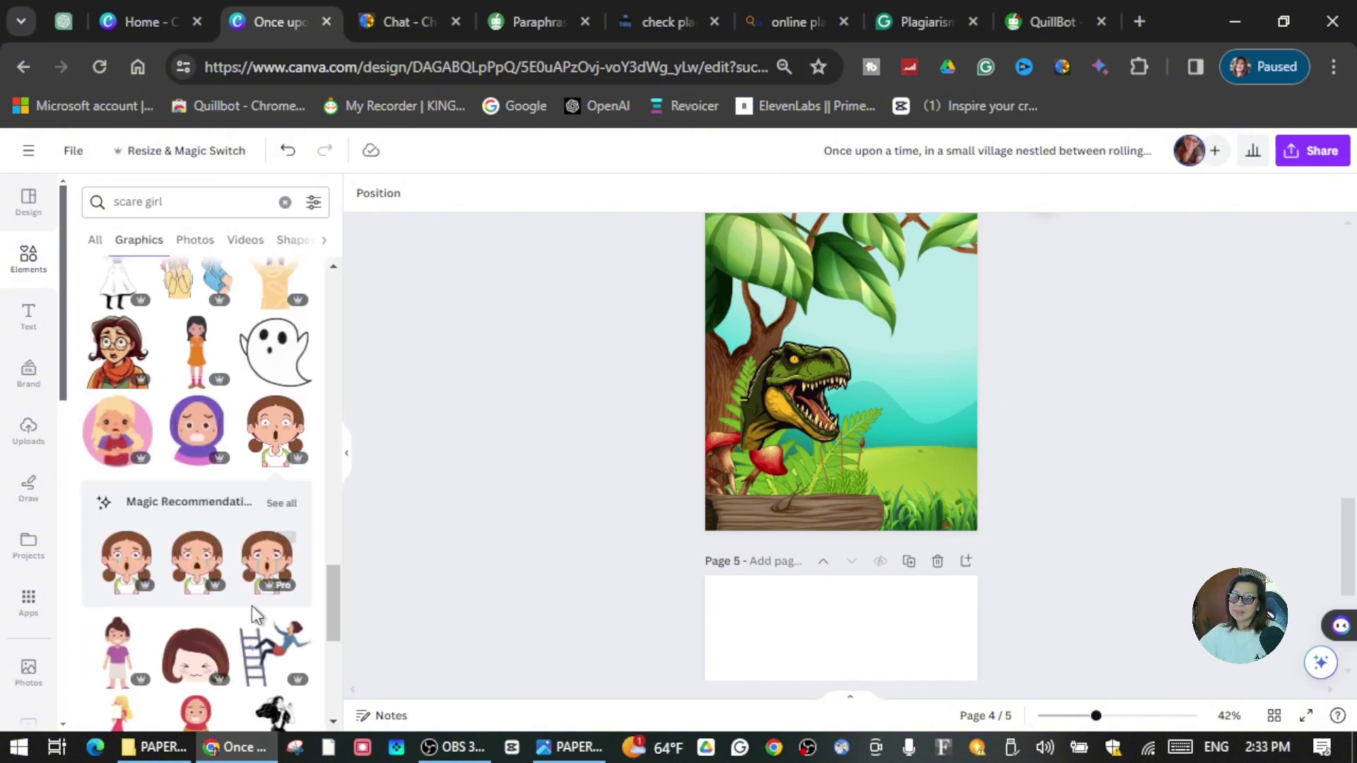
{"action": "scroll", "coordinate": [217, 586], "scroll_direction": "down", "scroll_amount": 3}
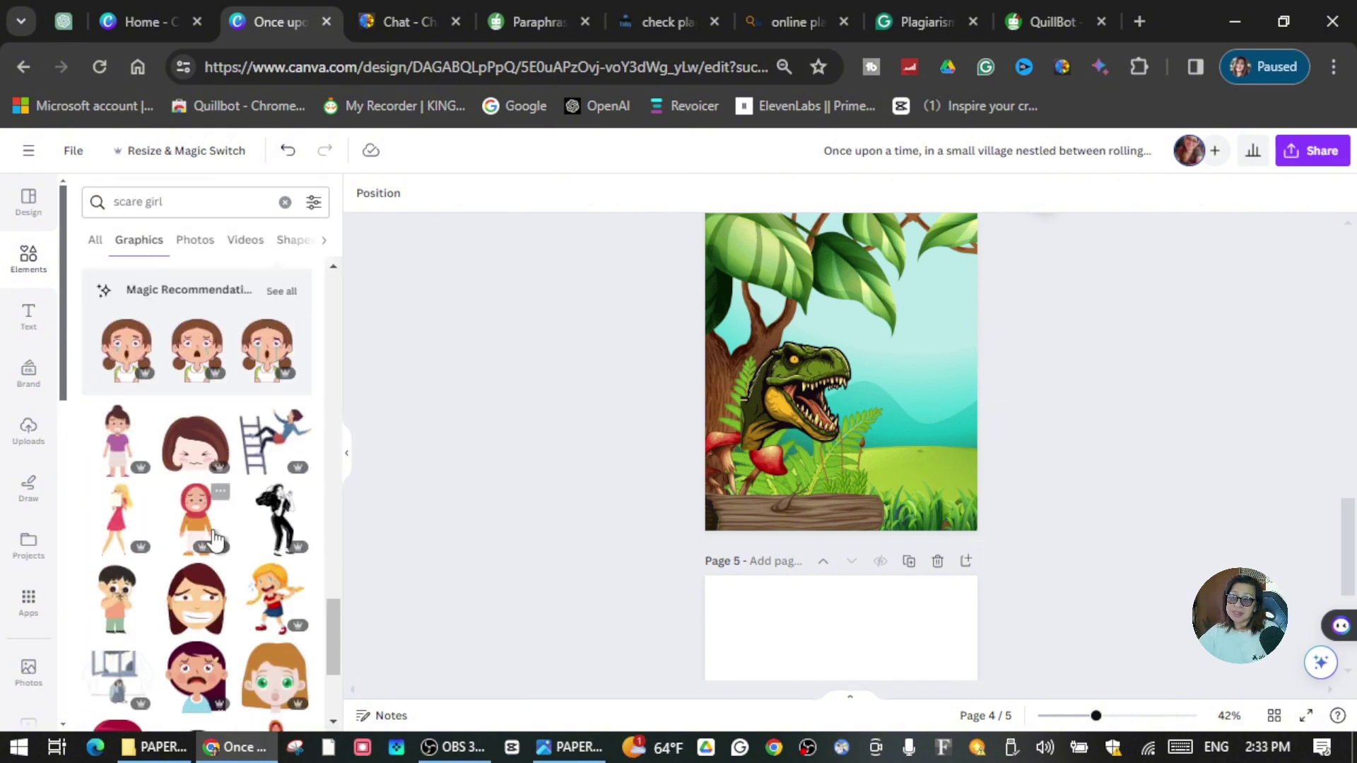
Add the running red-haired girl graphic from a "scary girl" search to page 4 and place her in front of the T-rex's mouth.
{"action": "left_click", "coordinate": [198, 605]}
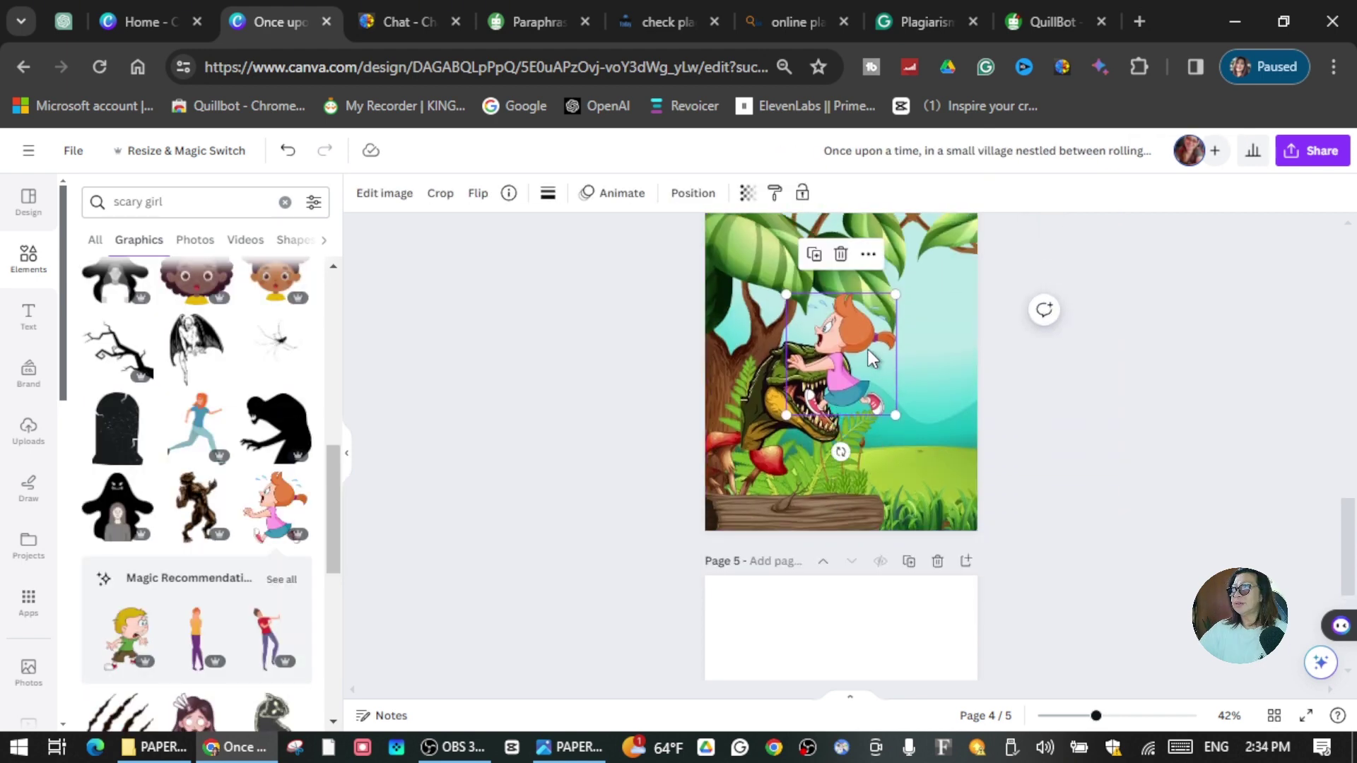
{"action": "left_click_drag", "start_coordinate": [868, 349], "coordinate": [932, 439]}
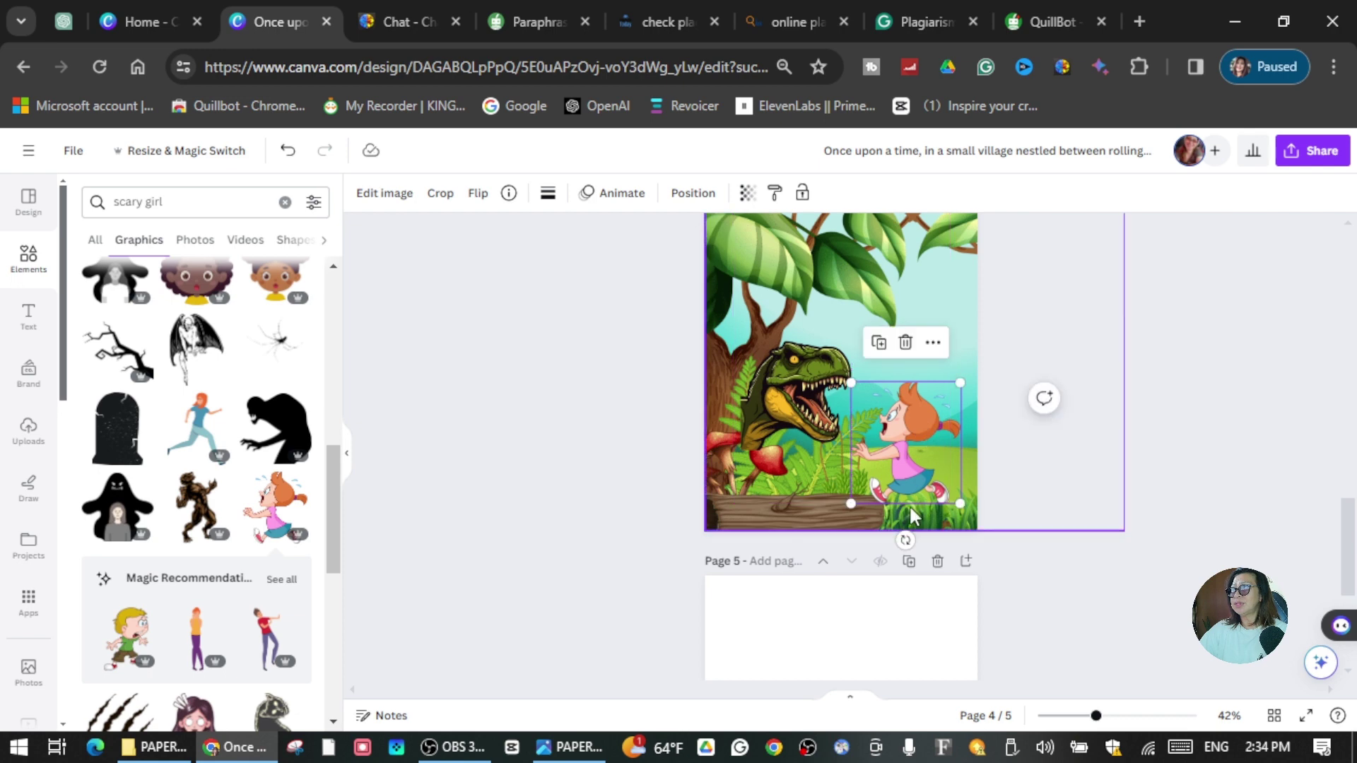
{"action": "right_click", "coordinate": [909, 456]}
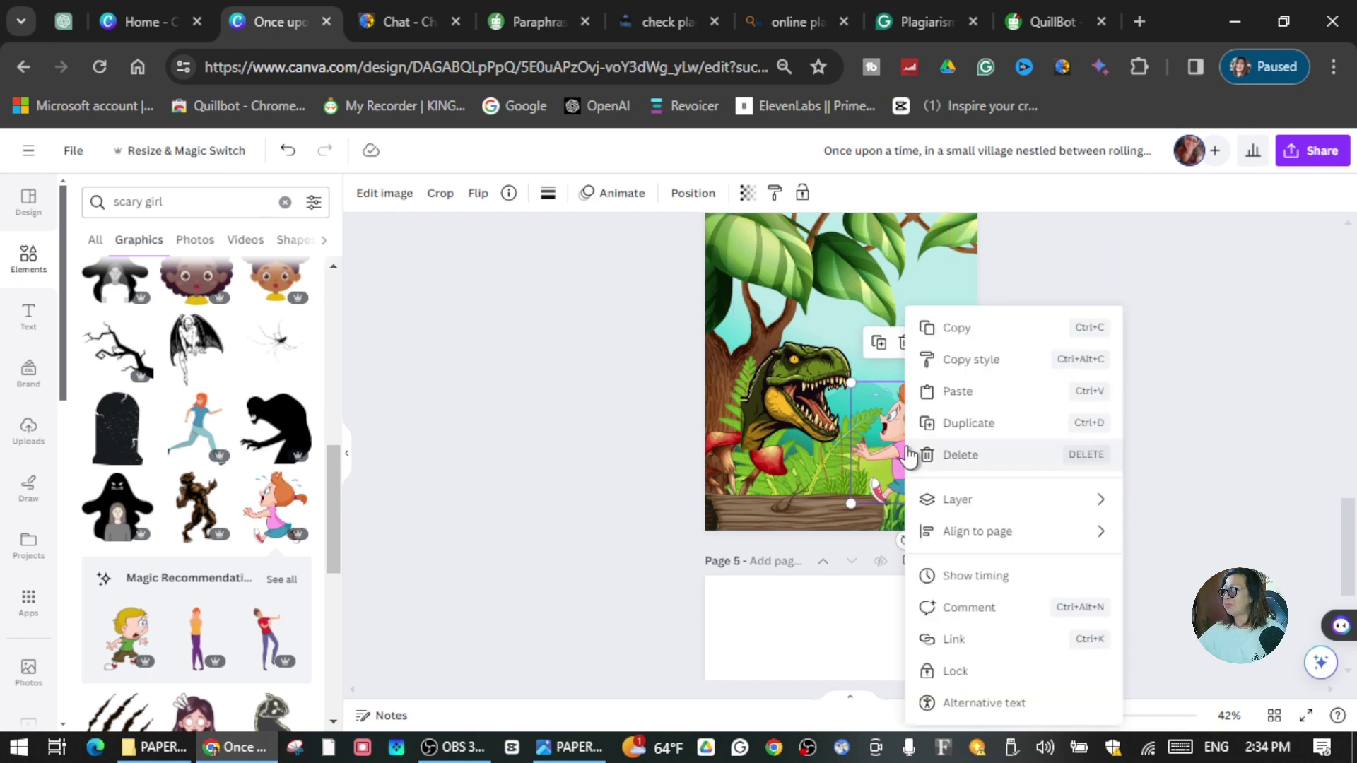
{"action": "left_click", "coordinate": [888, 431]}
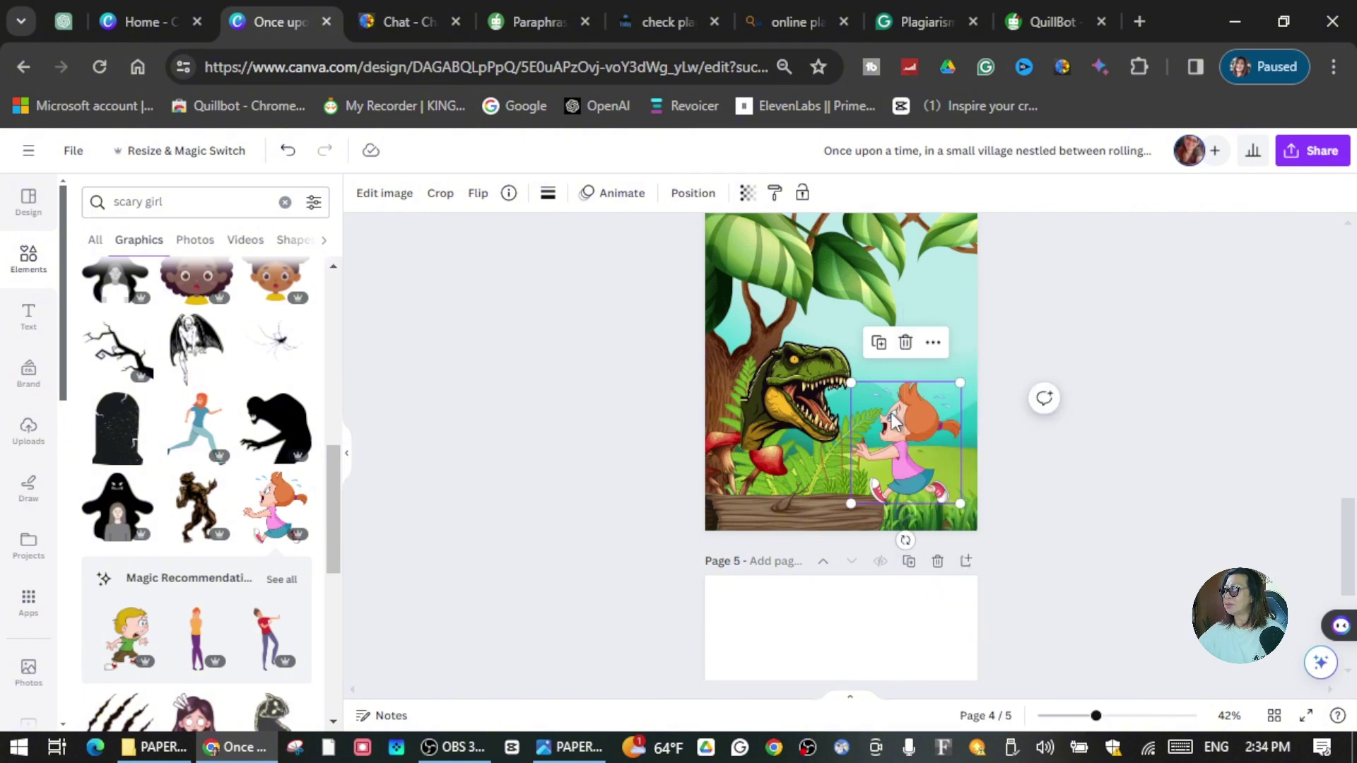
Move the girl to the page's right edge and flip her horizontally so she runs away from the T-rex.
{"action": "left_click", "coordinate": [880, 344]}
{"action": "left_click", "coordinate": [478, 193]}
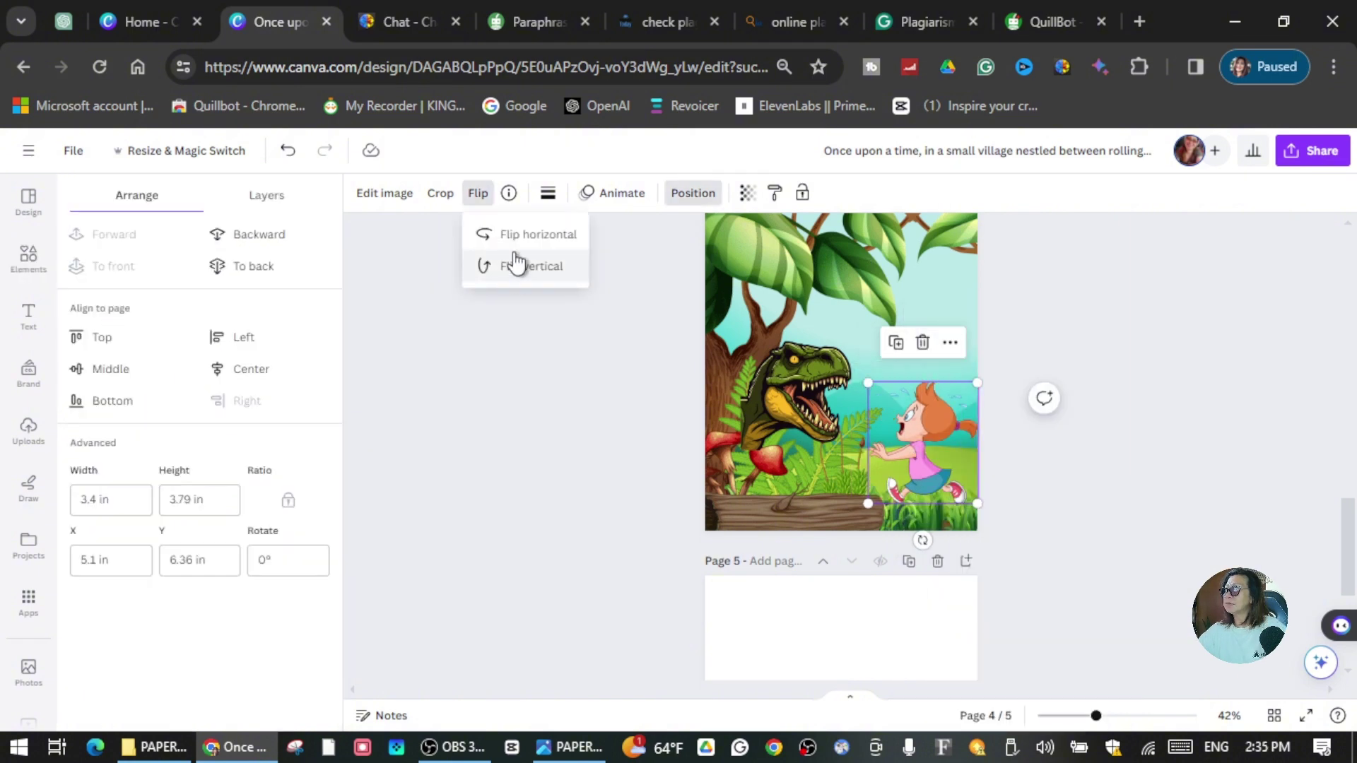
{"action": "left_click", "coordinate": [520, 241]}
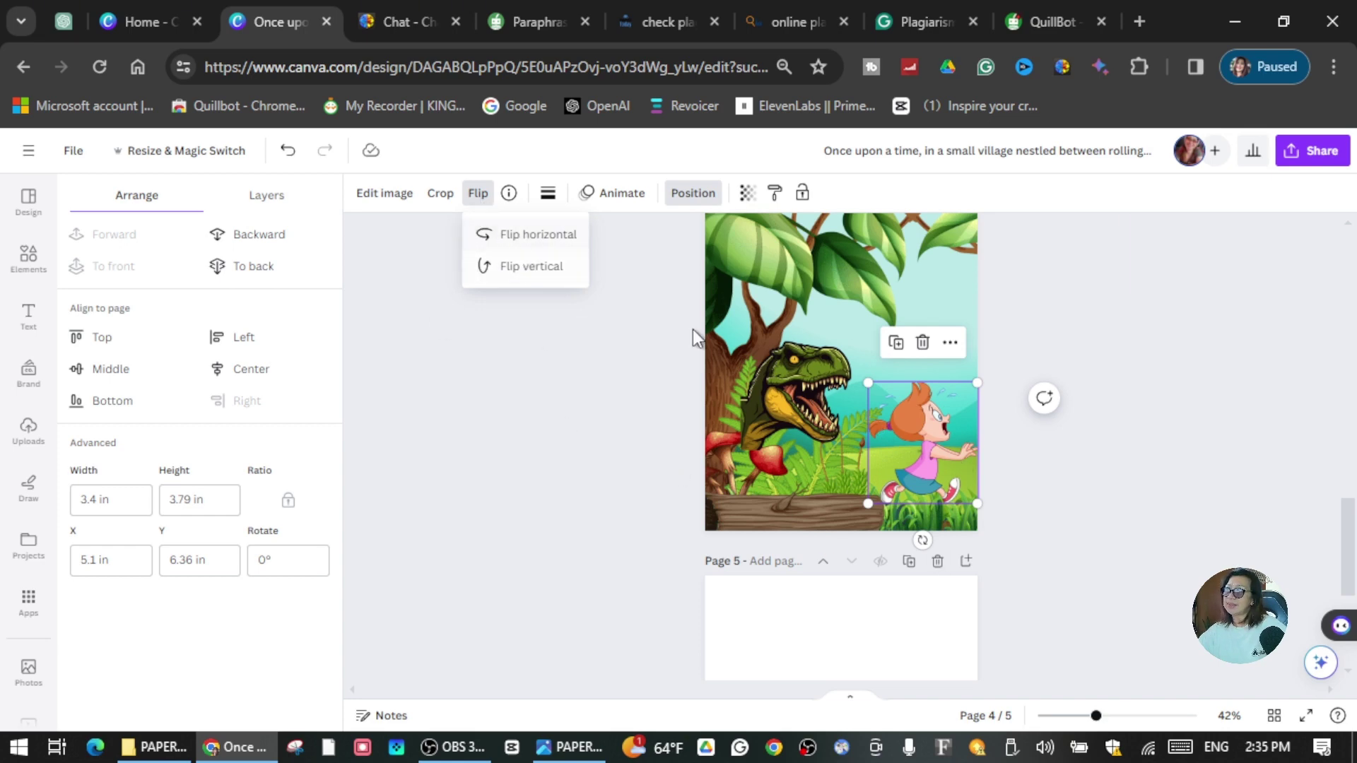
{"action": "left_click", "coordinate": [1037, 490]}
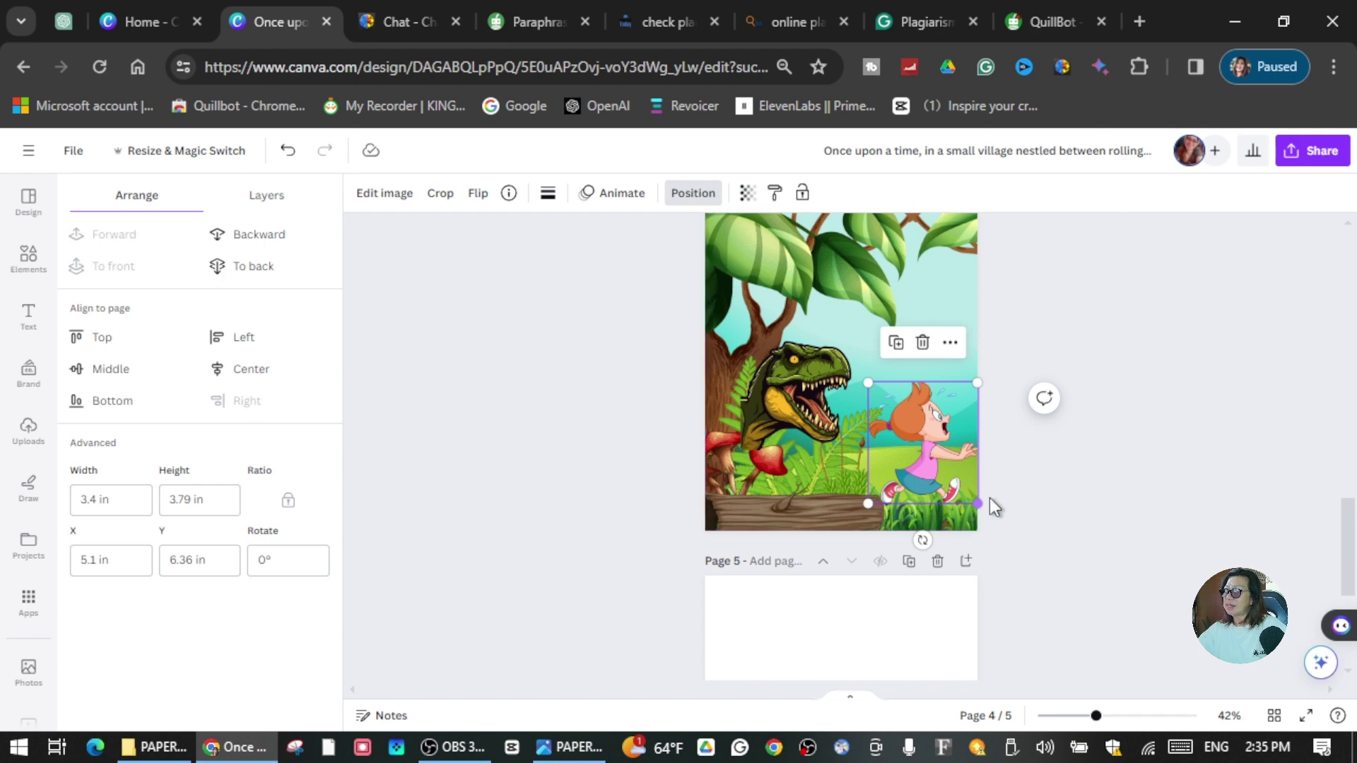
Shrink the girl to about 2.12 × 2.36 in and place her on the grass beyond the end of the log.
{"action": "left_click_drag", "start_coordinate": [978, 504], "coordinate": [950, 472]}
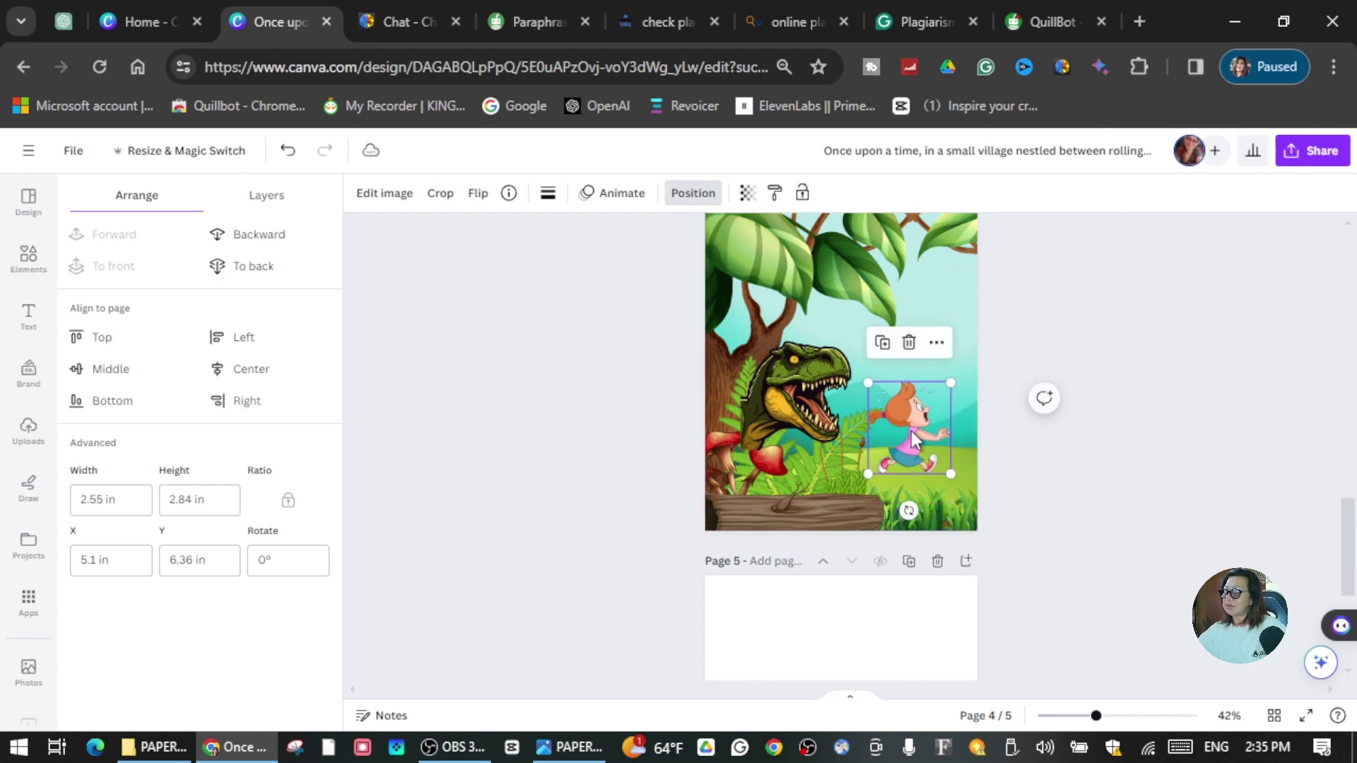
{"action": "mouse_move", "coordinate": [909, 429]}
{"action": "left_mouse_down"}
{"action": "mouse_move", "coordinate": [918, 474]}
{"action": "mouse_move", "coordinate": [926, 454]}
{"action": "mouse_move", "coordinate": [909, 452]}
{"action": "left_mouse_up"}
{"action": "left_click_drag", "start_coordinate": [950, 403], "coordinate": [937, 421]}
{"action": "left_click_drag", "start_coordinate": [888, 495], "coordinate": [895, 495]}
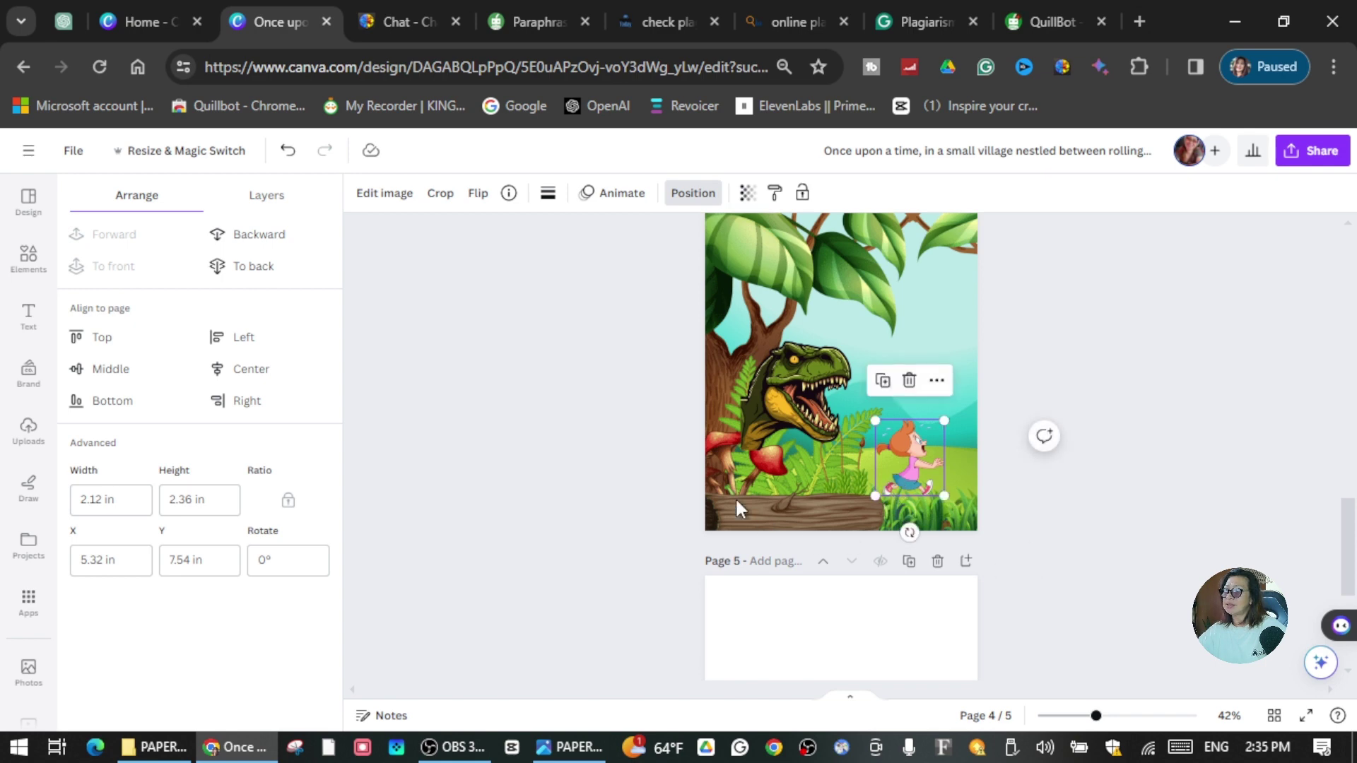
Deselect the girl and preview page 4 in full screen.
{"action": "left_click", "coordinate": [599, 448]}
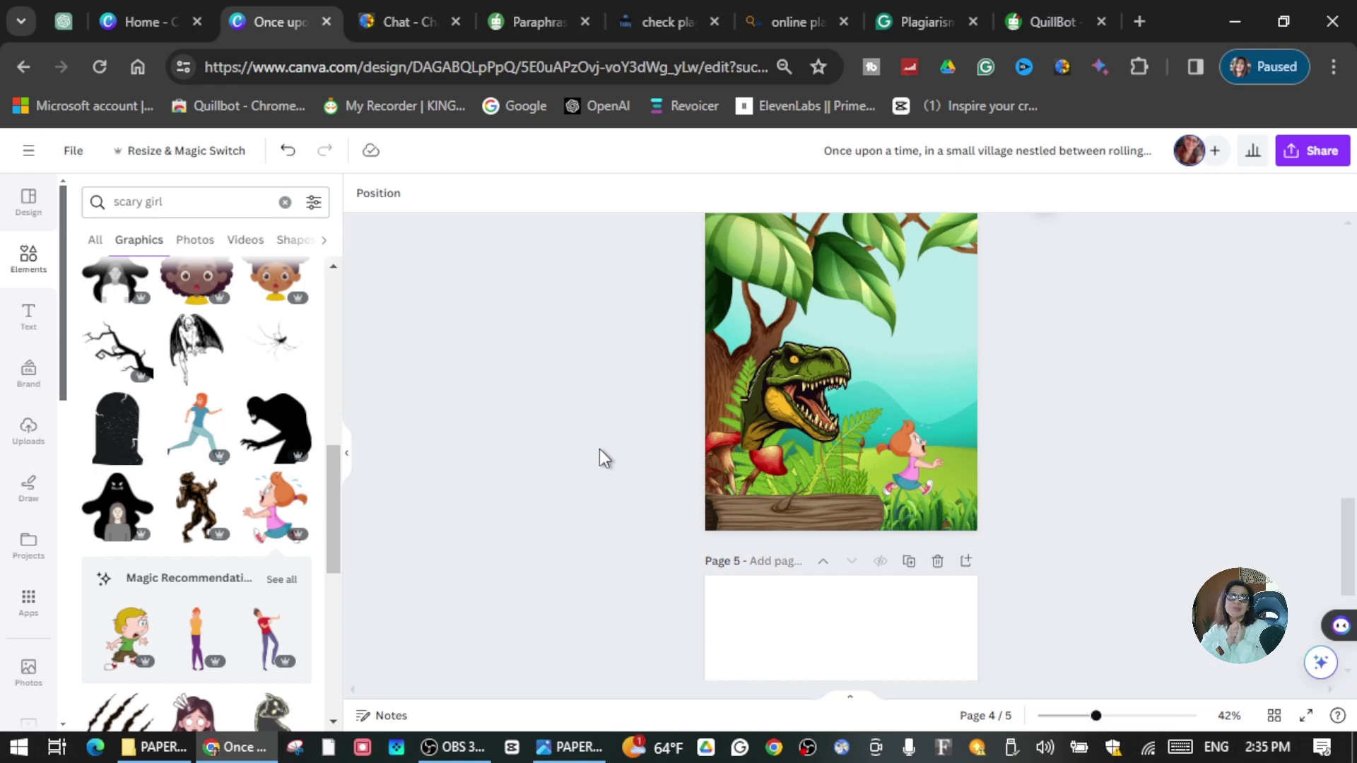
{"action": "key", "text": "ctrl+alt+p"}
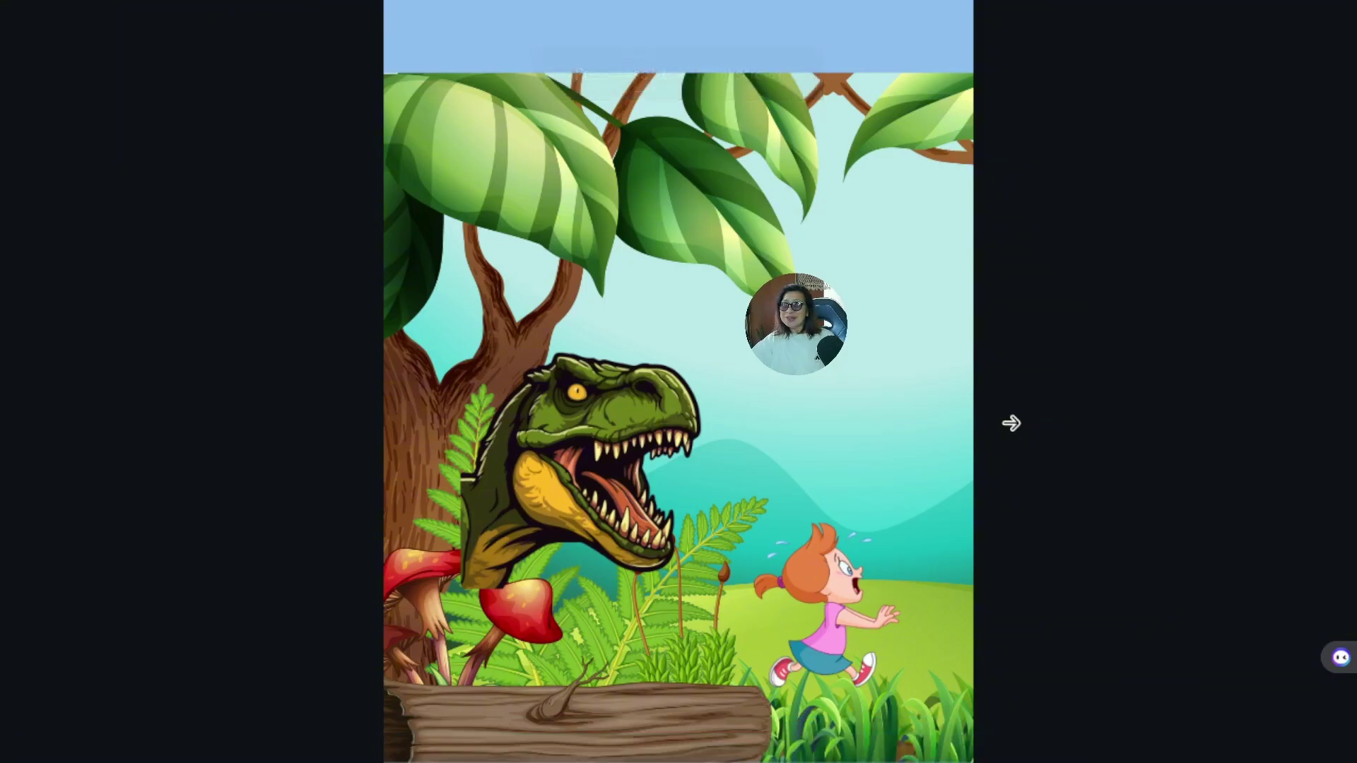